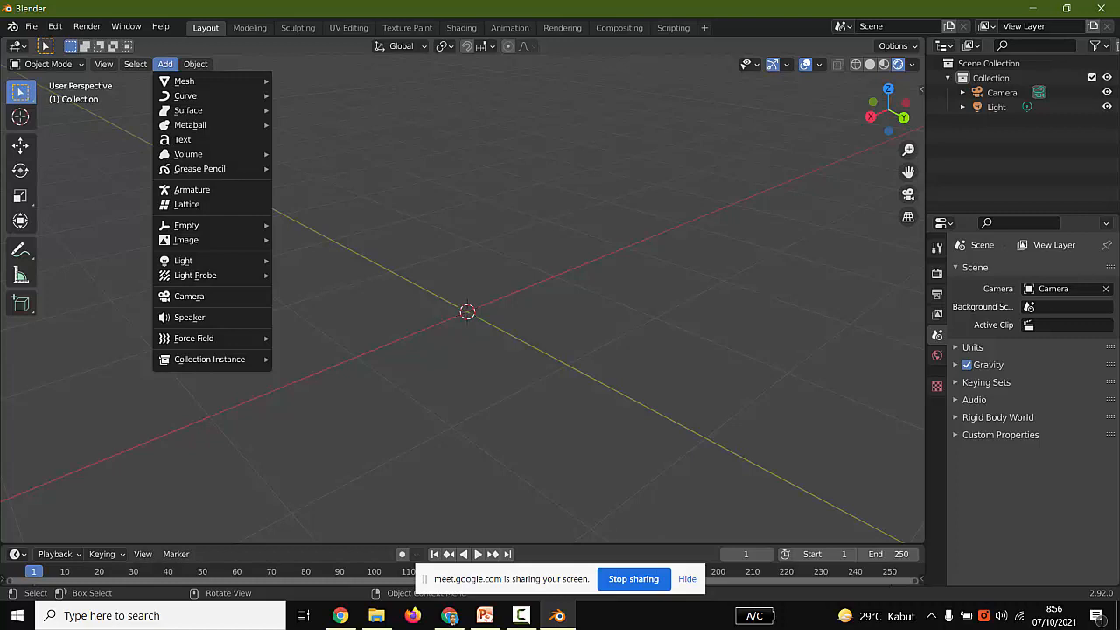
{"action": "mouse_move", "coordinate": [184, 80]}
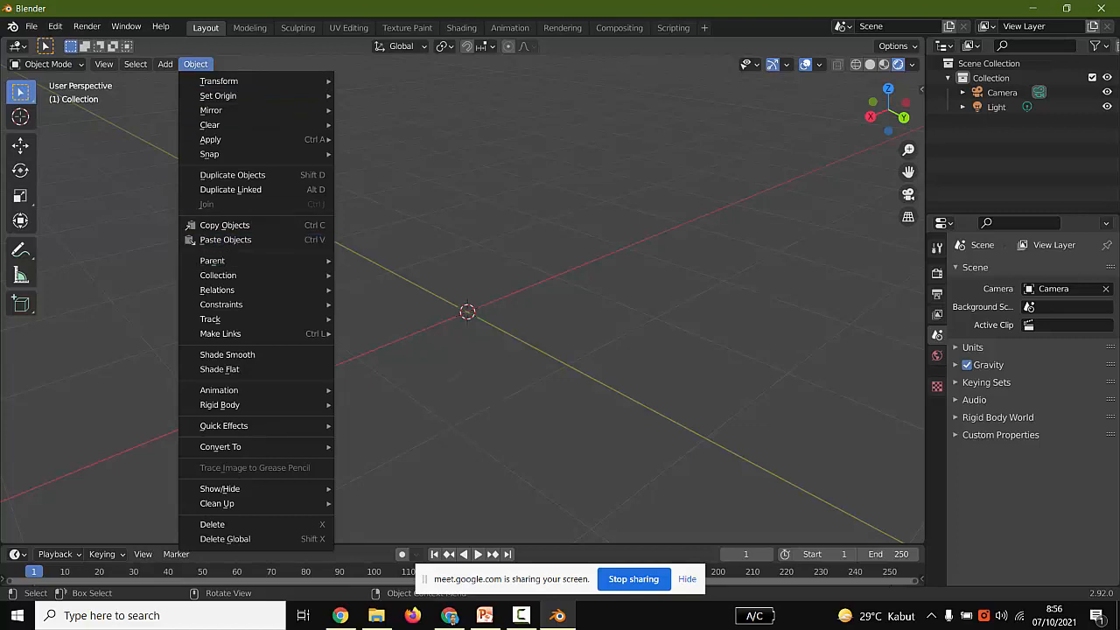
{"action": "mouse_move", "coordinate": [228, 124]}
{"action": "key", "text": "Escape"}
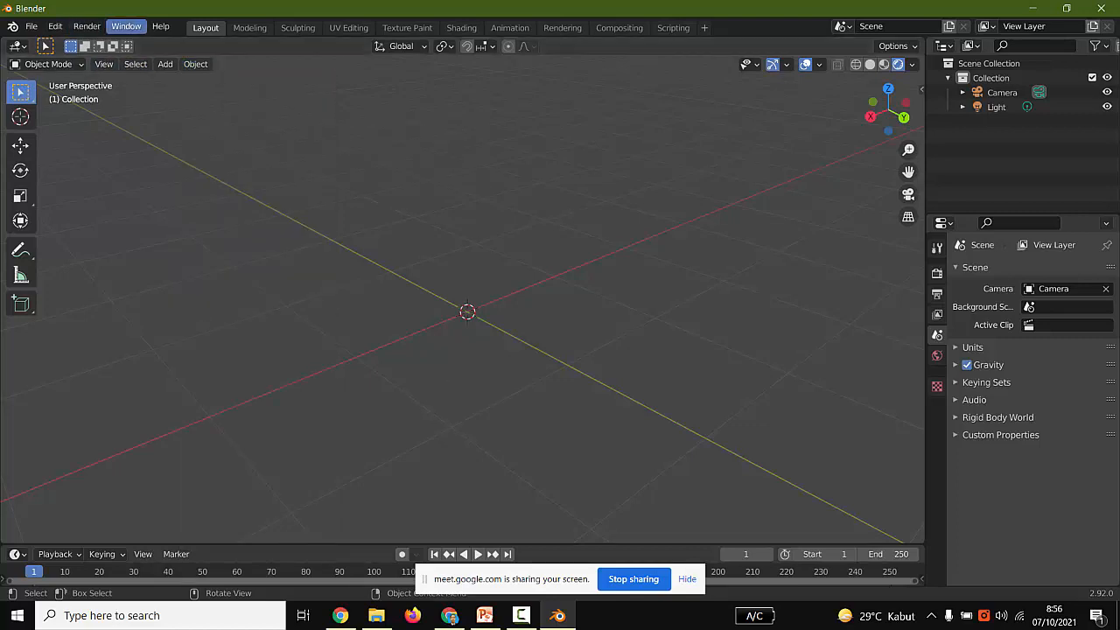
Examine the Modeling and Sculpting workspaces and return to the Layout workspace.
{"action": "left_click", "coordinate": [249, 27]}
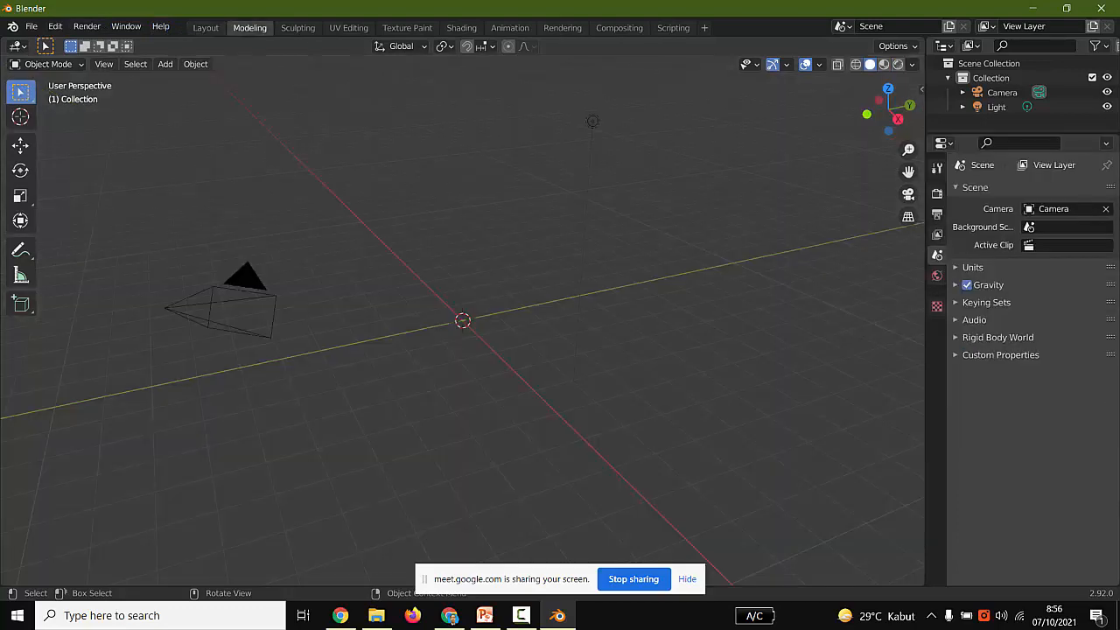
{"action": "key", "text": "ctrl+Page_Up"}
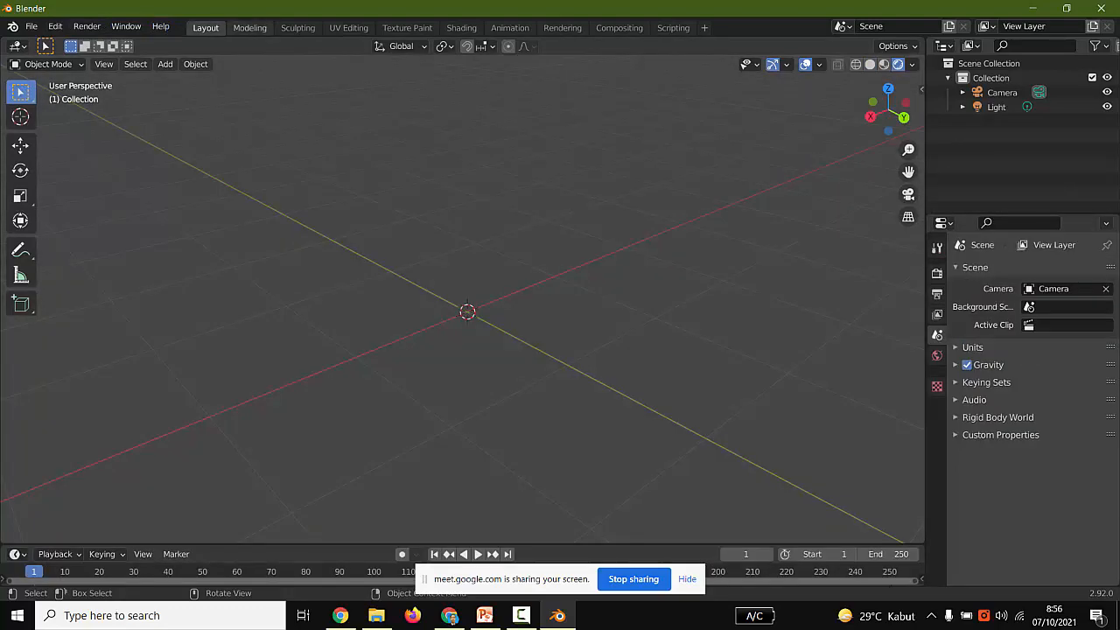
{"action": "left_click", "coordinate": [249, 27]}
{"action": "left_click", "coordinate": [297, 27]}
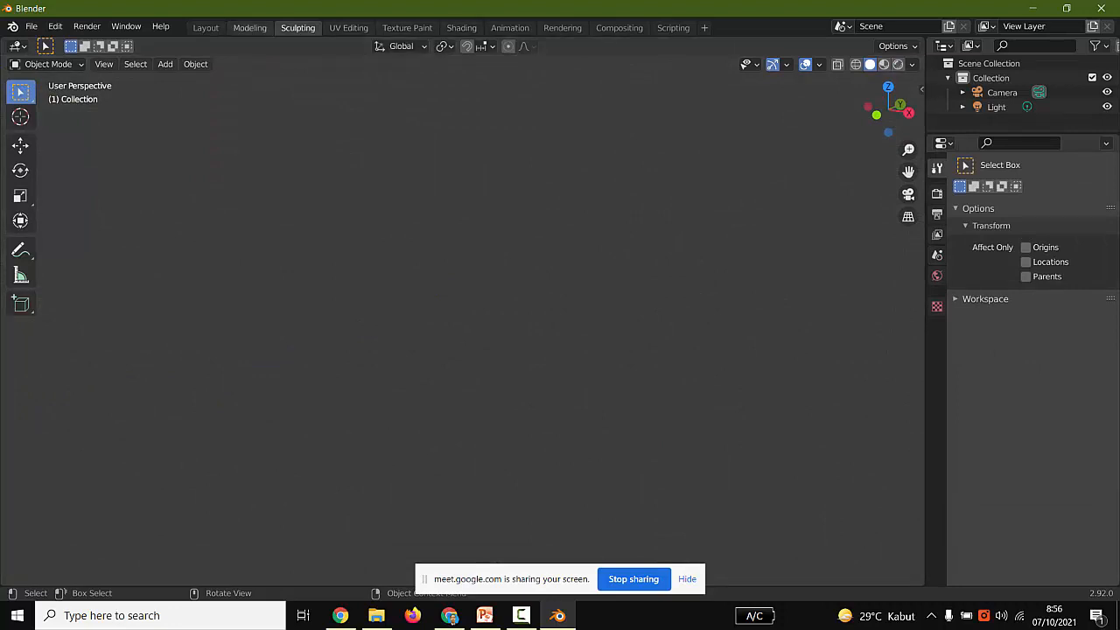
{"action": "left_click", "coordinate": [249, 27]}
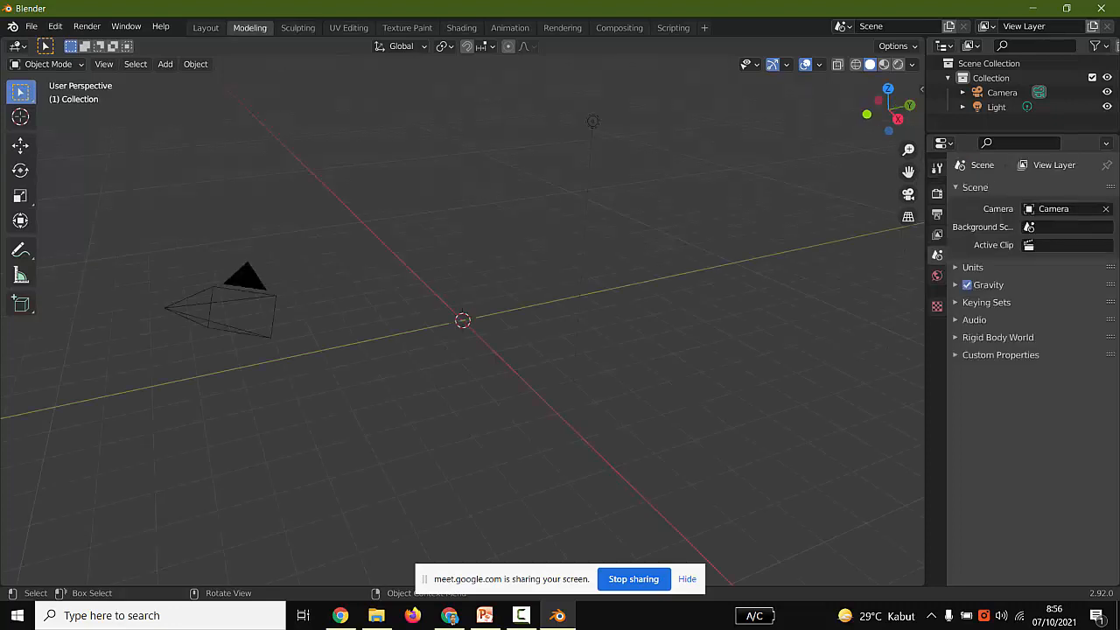
{"action": "left_click", "coordinate": [206, 27]}
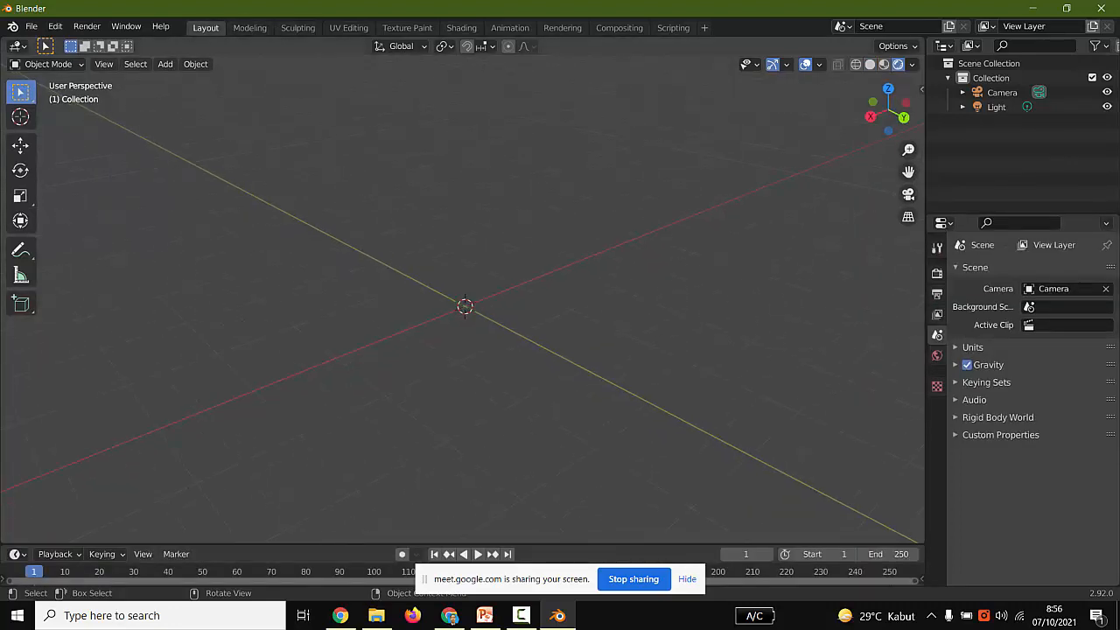
{"action": "left_click", "coordinate": [165, 64]}
{"action": "mouse_move", "coordinate": [184, 81]}
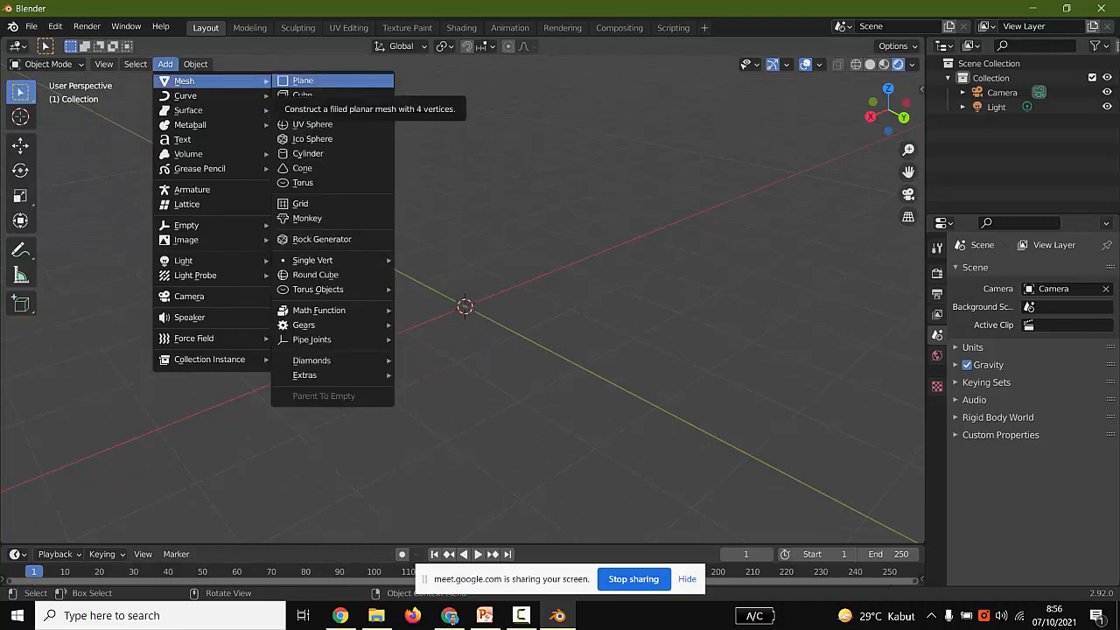
{"action": "key", "text": "Escape"}
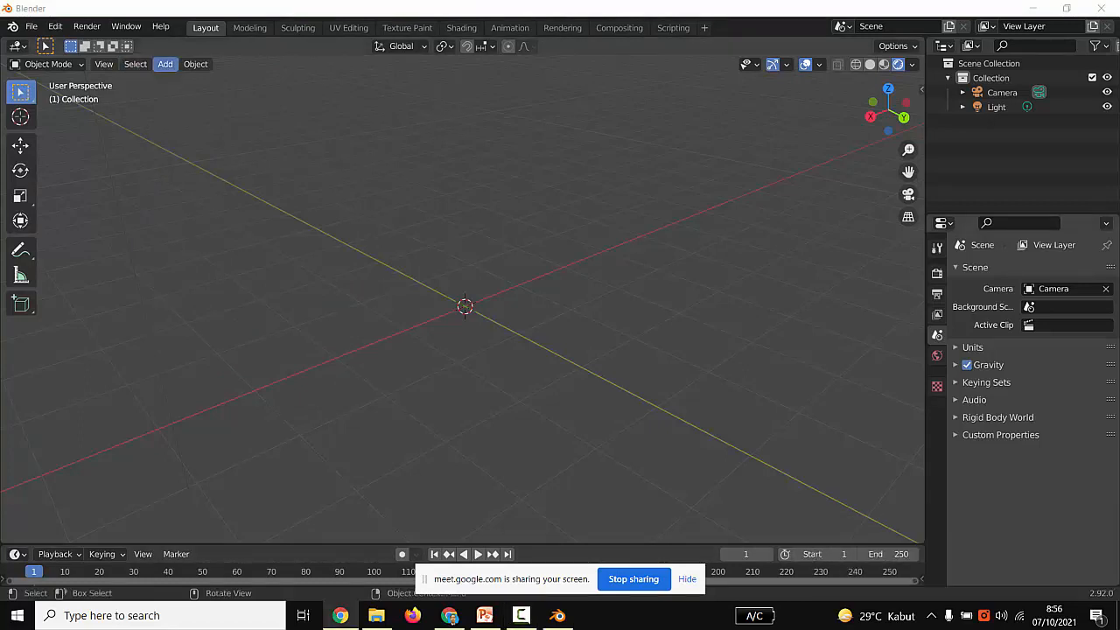
Add a cube mesh and move it along the X axis to about -5.91 m.
{"action": "left_click", "coordinate": [165, 64]}
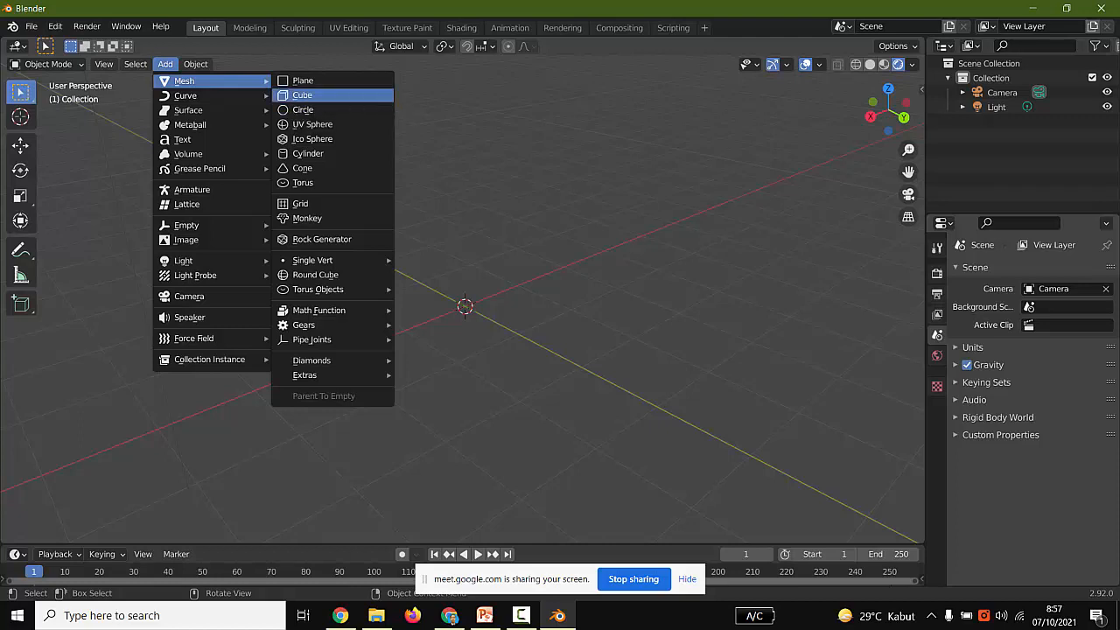
{"action": "left_click", "coordinate": [302, 94]}
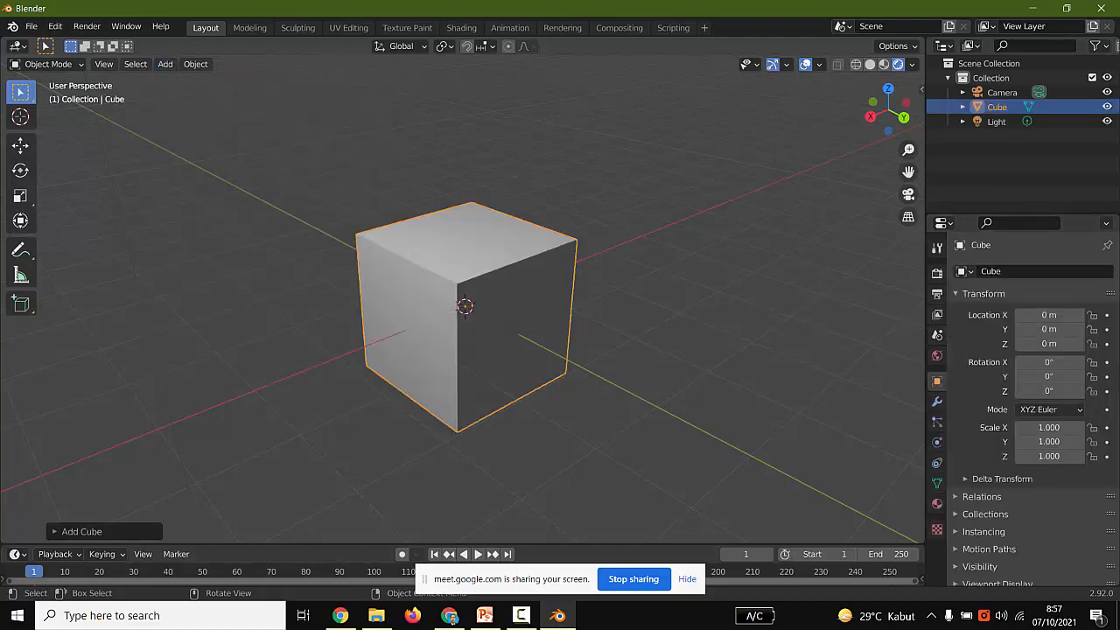
{"action": "scroll", "coordinate": [49, 102], "scroll_direction": "down", "scroll_amount": 3}
{"action": "left_click", "coordinate": [20, 145]}
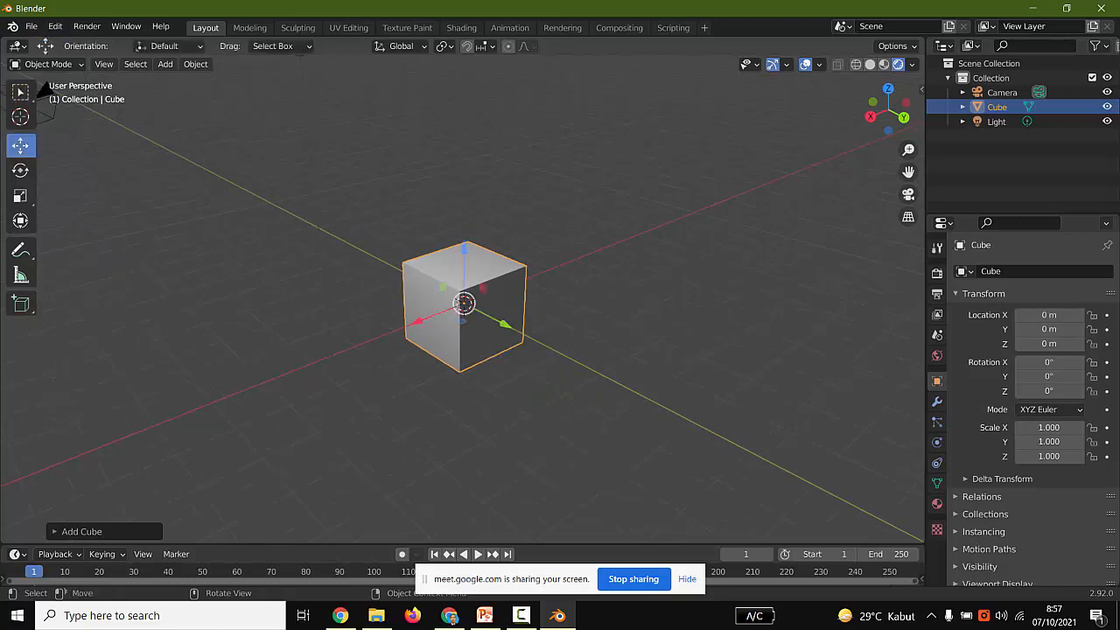
{"action": "key", "text": "g"}
{"action": "key", "text": "x"}
{"action": "key", "text": "Return"}
Add a plane mesh at the world origin.
{"action": "left_click", "coordinate": [164, 64]}
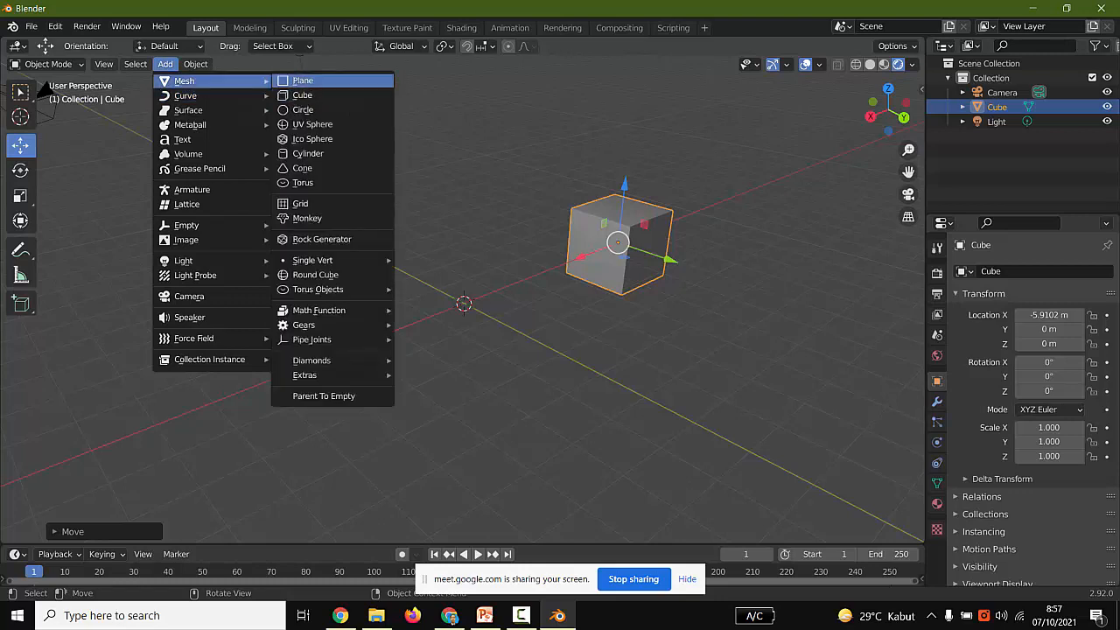
{"action": "left_click", "coordinate": [303, 80]}
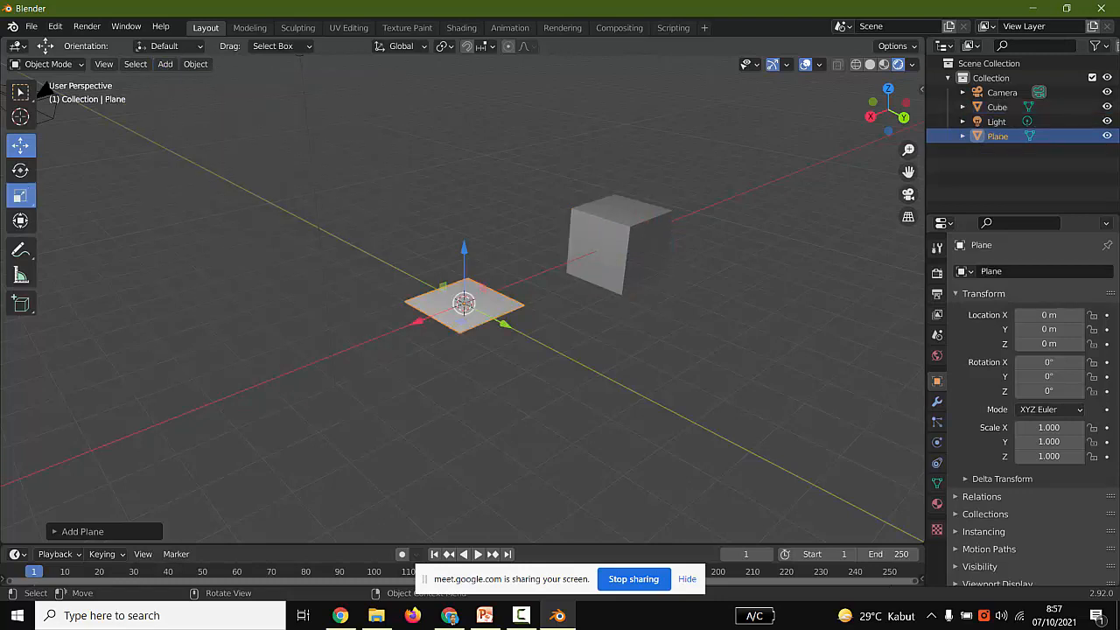
{"action": "left_click", "coordinate": [20, 195]}
{"action": "left_click_drag", "start_coordinate": [464, 299], "coordinate": [576, 138]}
{"action": "key", "text": "ctrl+z"}
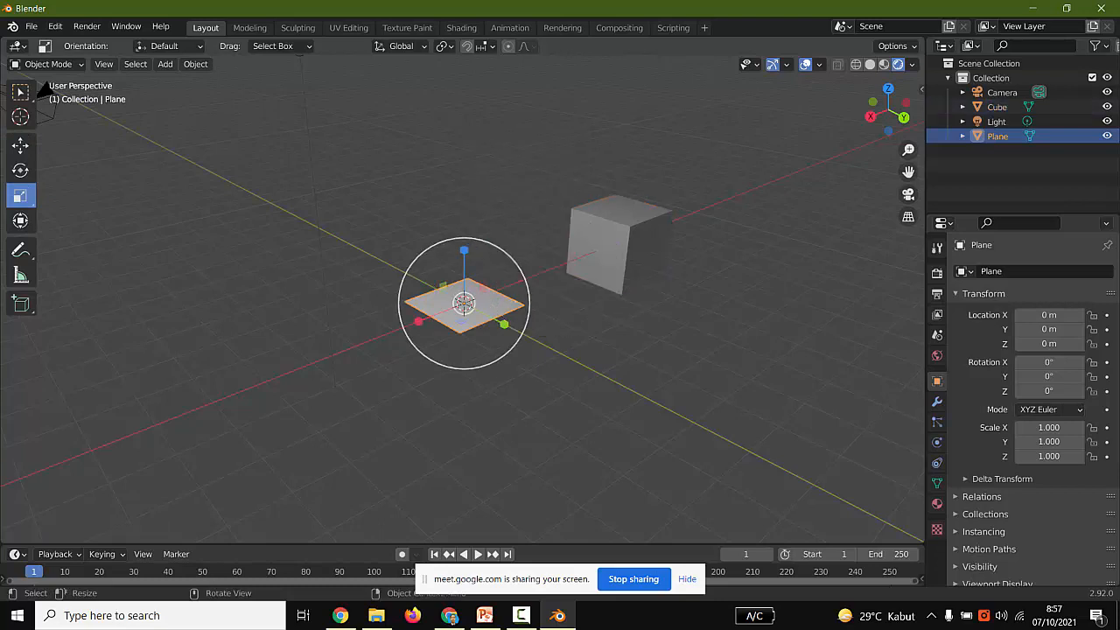
{"action": "key", "text": "alt+a"}
{"action": "key", "text": "ctrl+z"}
Scale the plane uniformly to about 11.3 so it forms a large floor.
{"action": "key", "text": "s"}
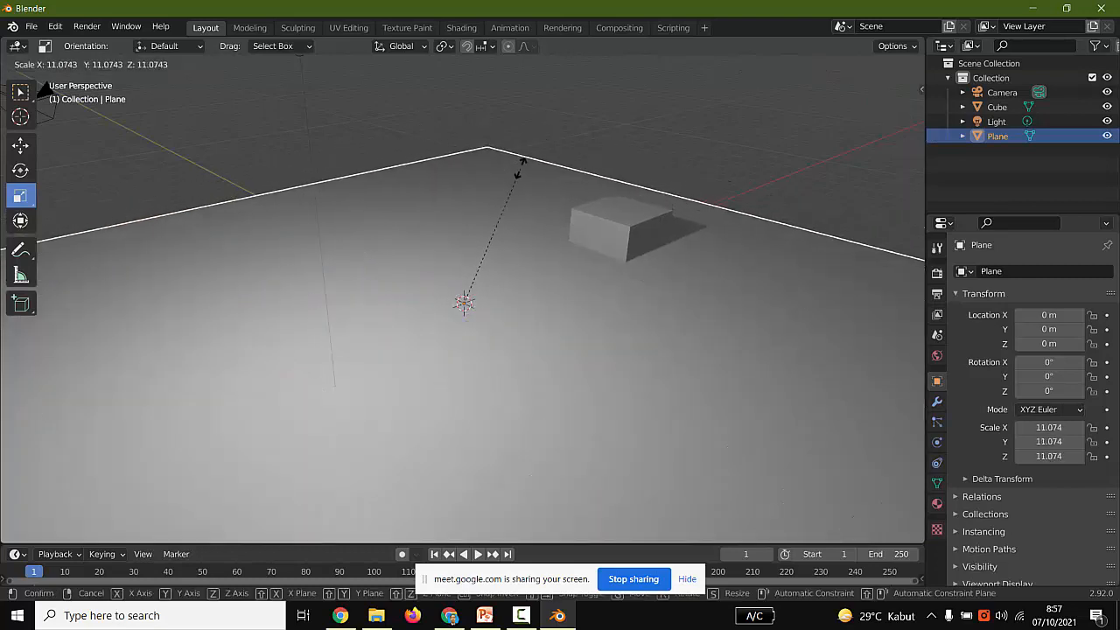
{"action": "left_click", "coordinate": [519, 166]}
Move the cube to about X 0.73 m and raise it to about Z 1.01 m so it rests on the plane.
{"action": "left_click", "coordinate": [20, 144]}
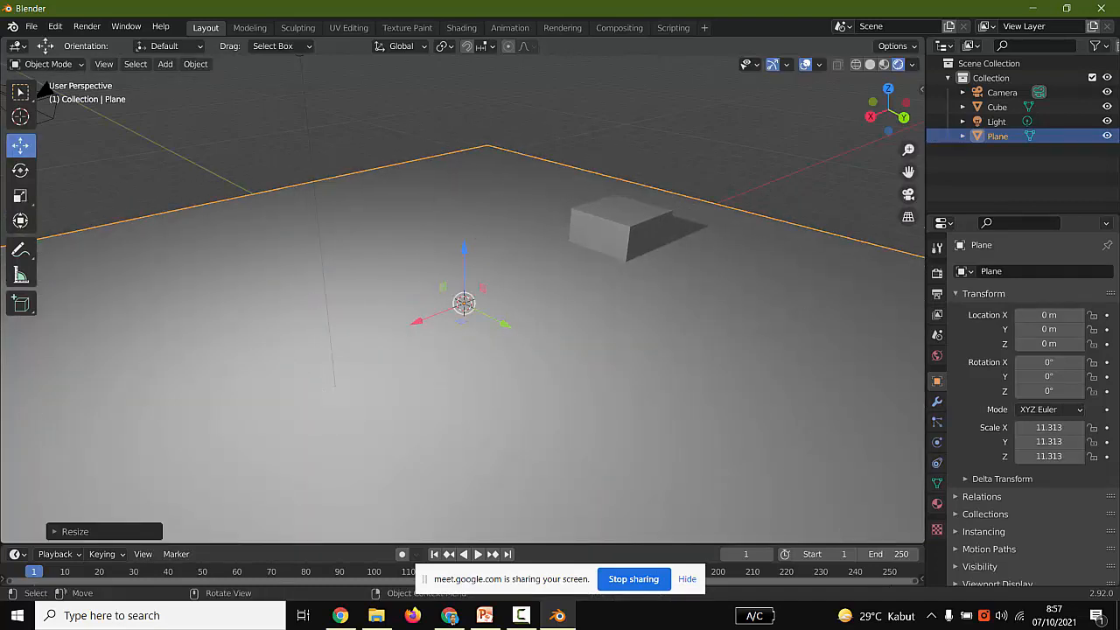
{"action": "left_click", "coordinate": [621, 229]}
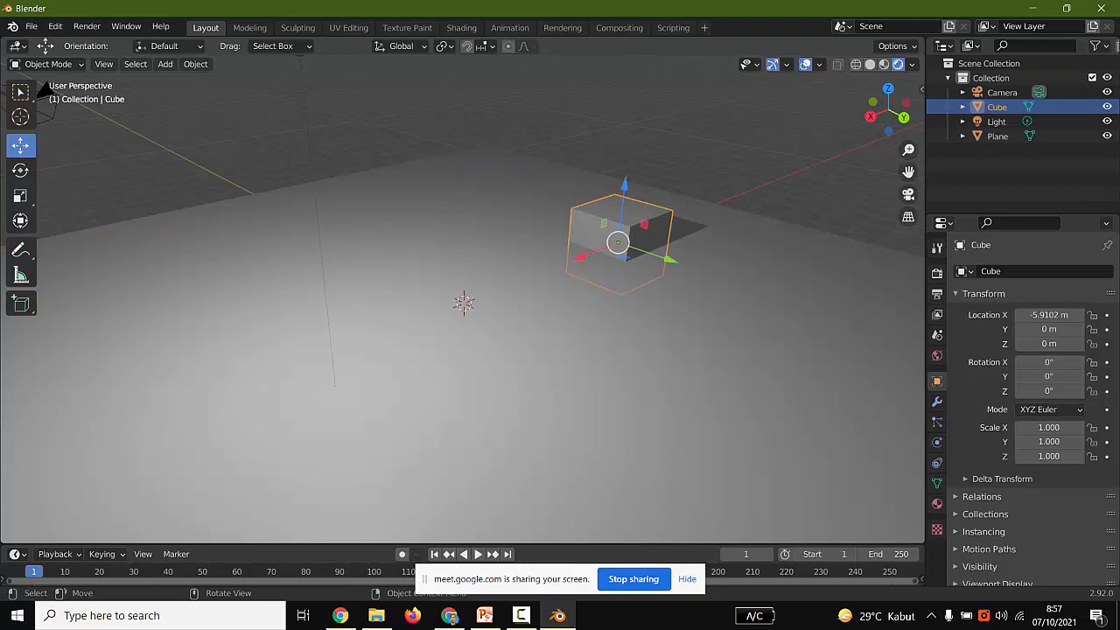
{"action": "left_click_drag", "start_coordinate": [618, 242], "coordinate": [440, 312]}
{"action": "left_click_drag", "start_coordinate": [438, 262], "coordinate": [438, 219]}
{"action": "key", "text": "s"}
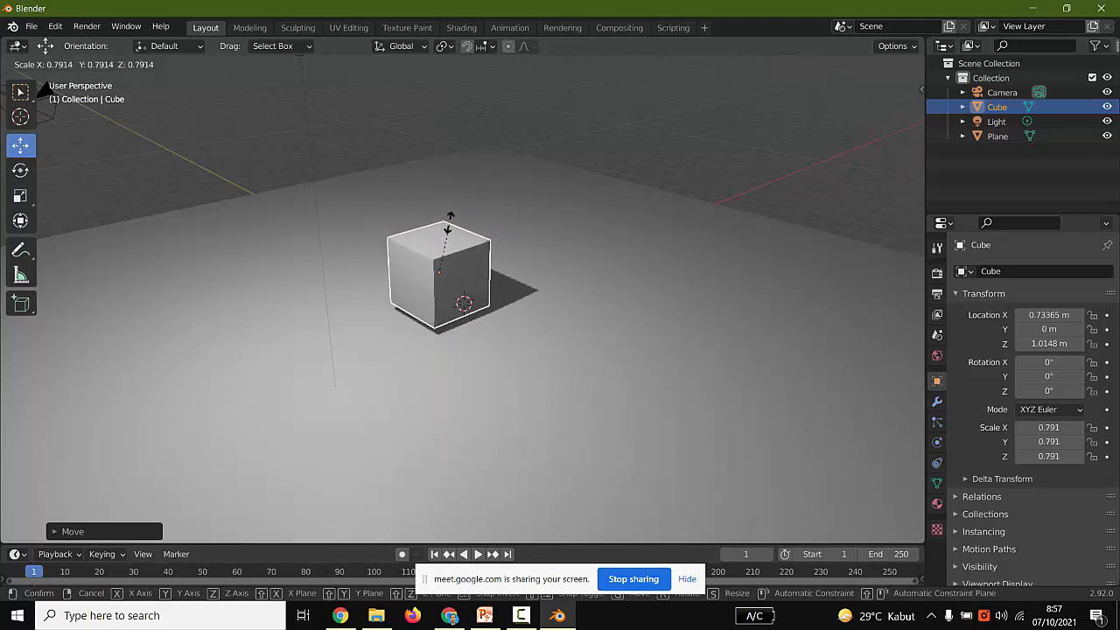
{"action": "left_click", "coordinate": [448, 213]}
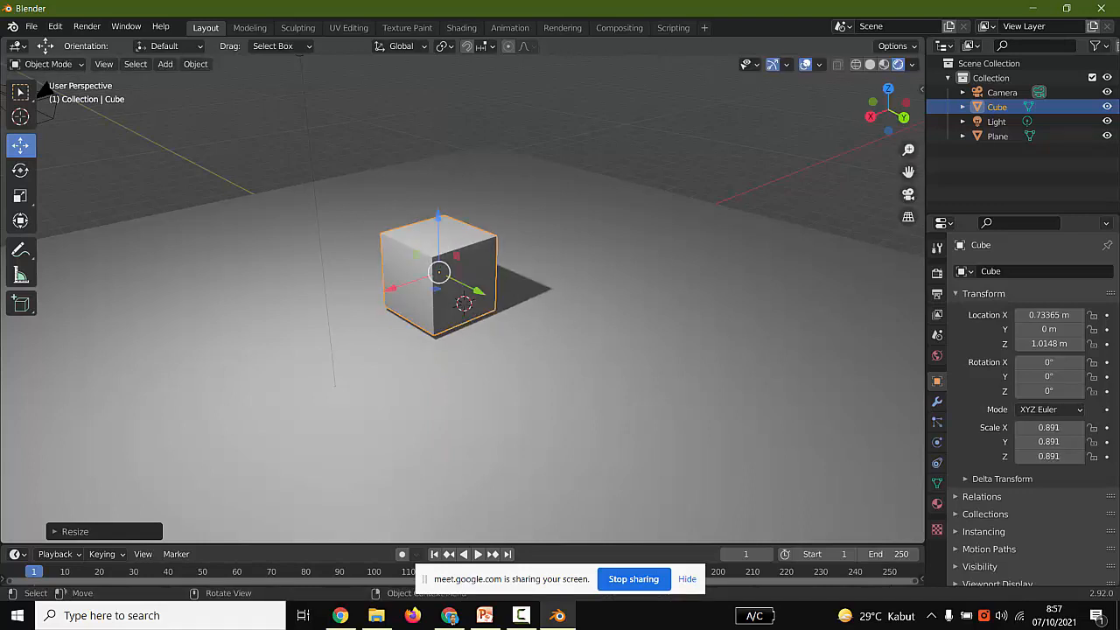
{"action": "key", "text": "alt+s"}
{"action": "key", "text": "alt+a"}
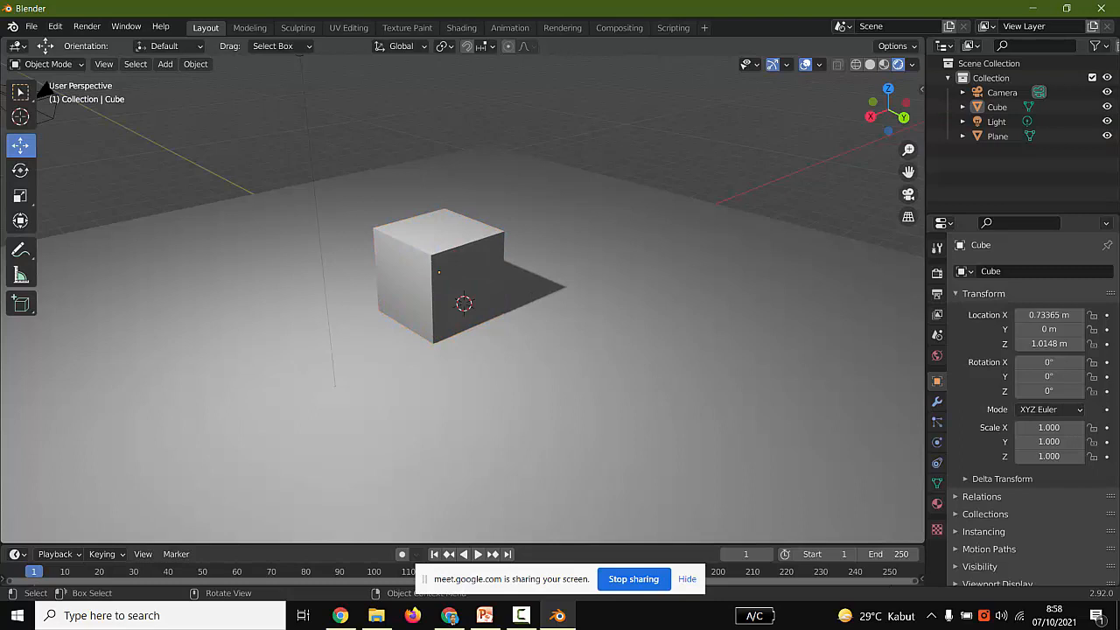
Add a circle mesh and move it to about X 3.96 m and Z 0.63 m, beside the cube.
{"action": "left_click", "coordinate": [165, 64]}
{"action": "mouse_move", "coordinate": [201, 80]}
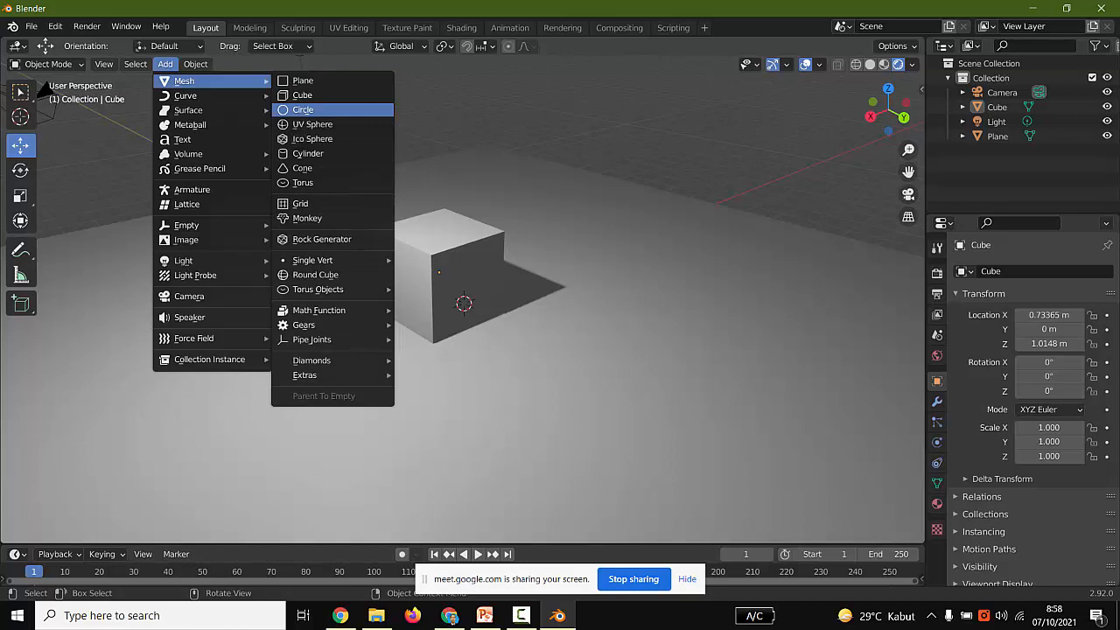
{"action": "left_click", "coordinate": [315, 110]}
{"action": "key", "text": "g"}
{"action": "key", "text": "x"}
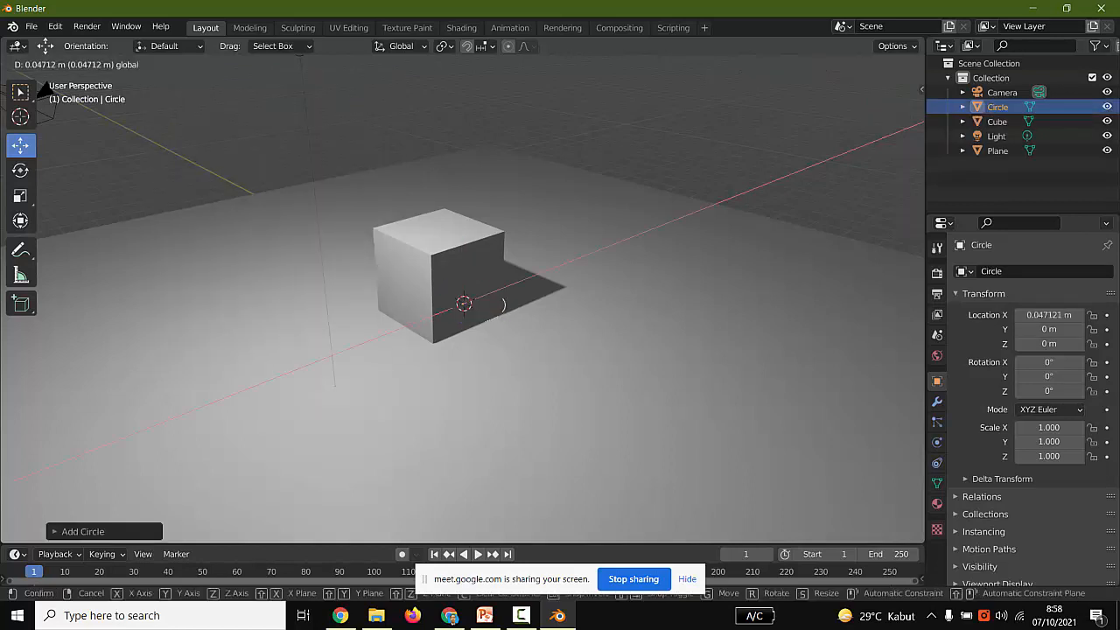
{"action": "key", "text": "Return"}
{"action": "key", "text": "g"}
{"action": "key", "text": "z"}
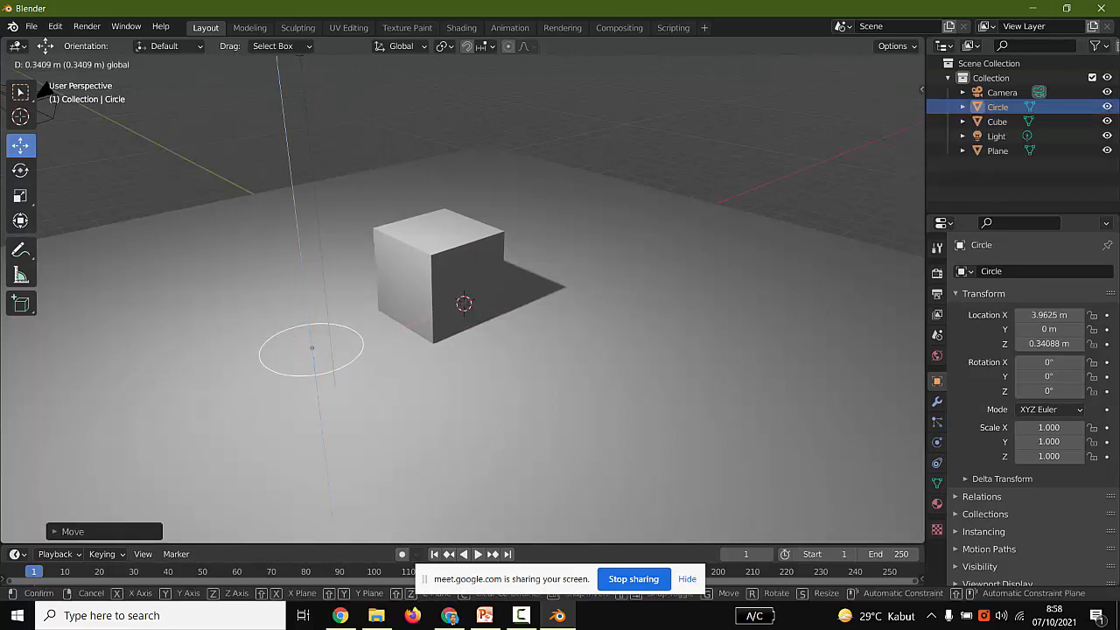
{"action": "key", "text": "Return"}
Delete the circle from the scene.
{"action": "scroll", "coordinate": [464, 306], "scroll_direction": "up", "scroll_amount": 2}
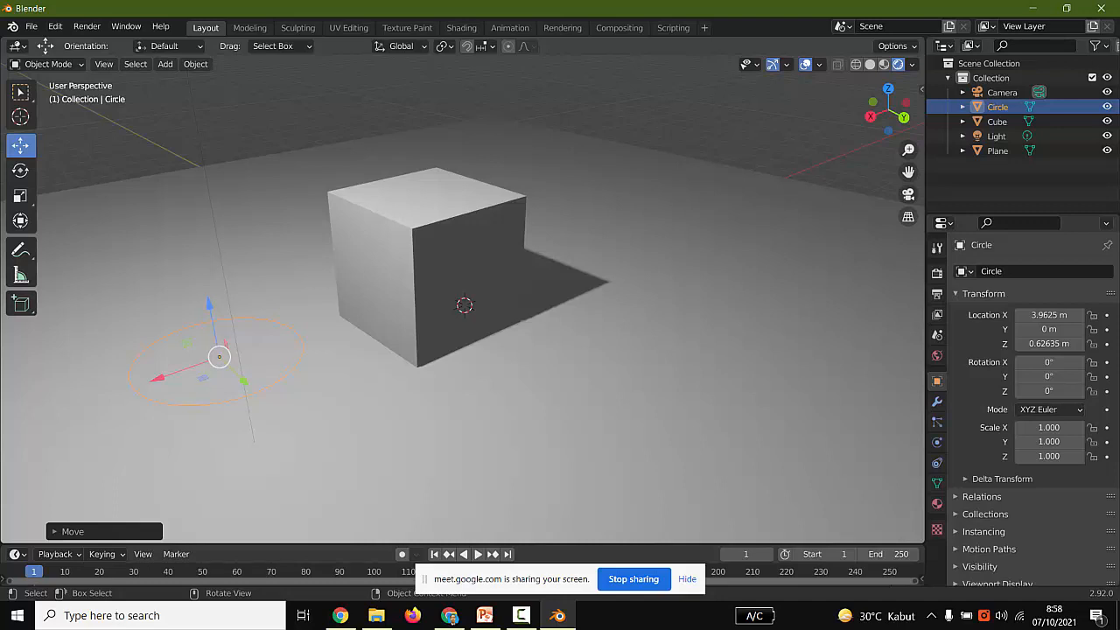
{"action": "key", "text": "Delete"}
Add a UV sphere mesh at the world origin.
{"action": "left_click", "coordinate": [165, 64]}
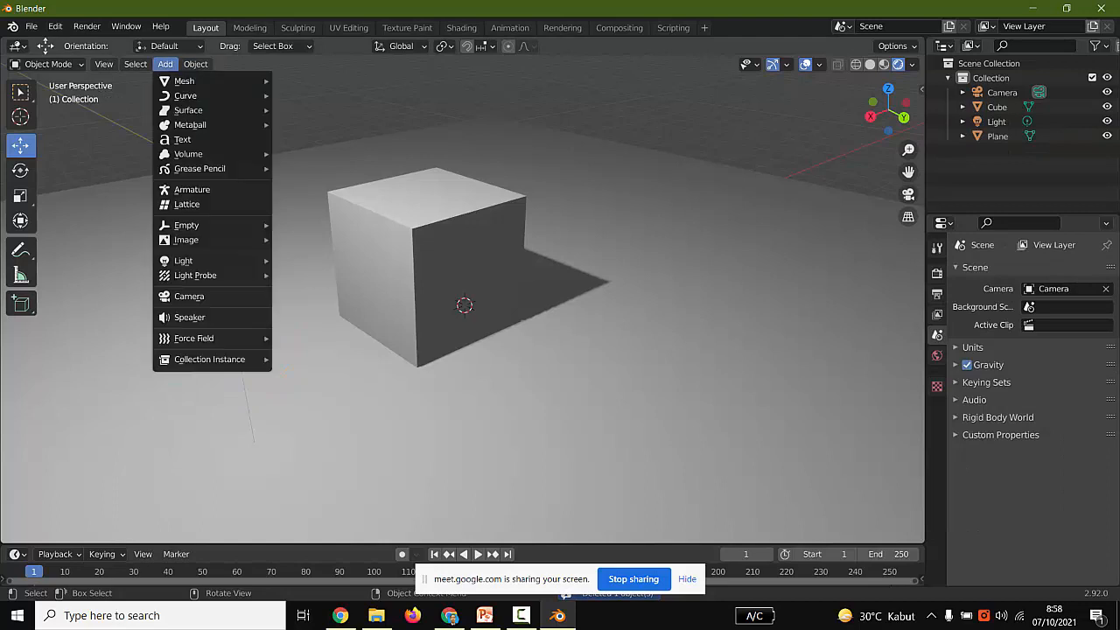
{"action": "mouse_move", "coordinate": [184, 80]}
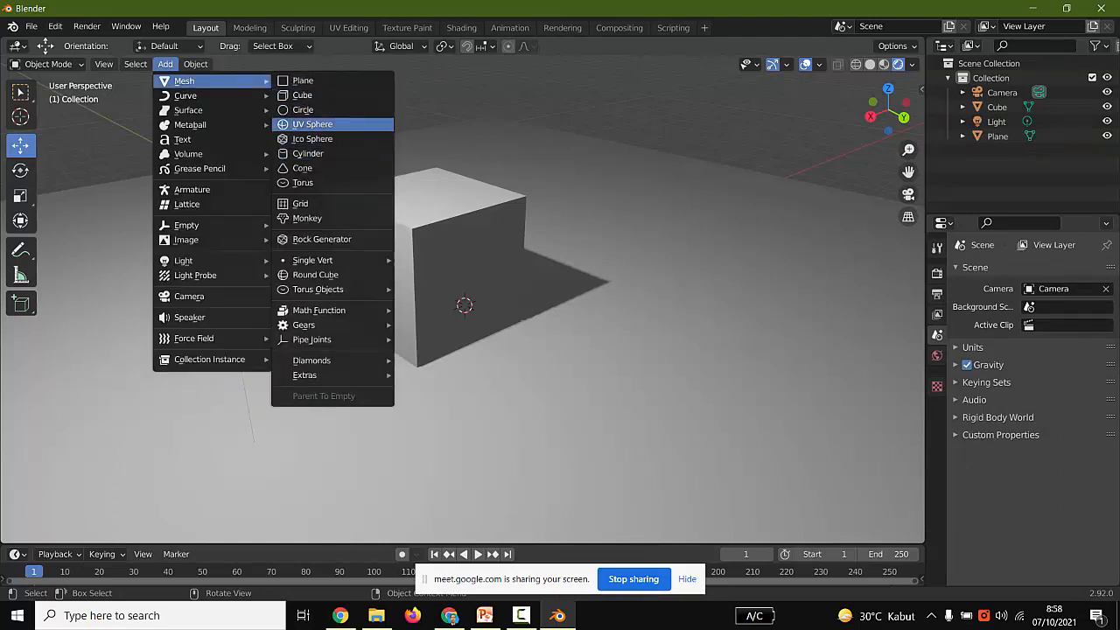
{"action": "left_click", "coordinate": [312, 124]}
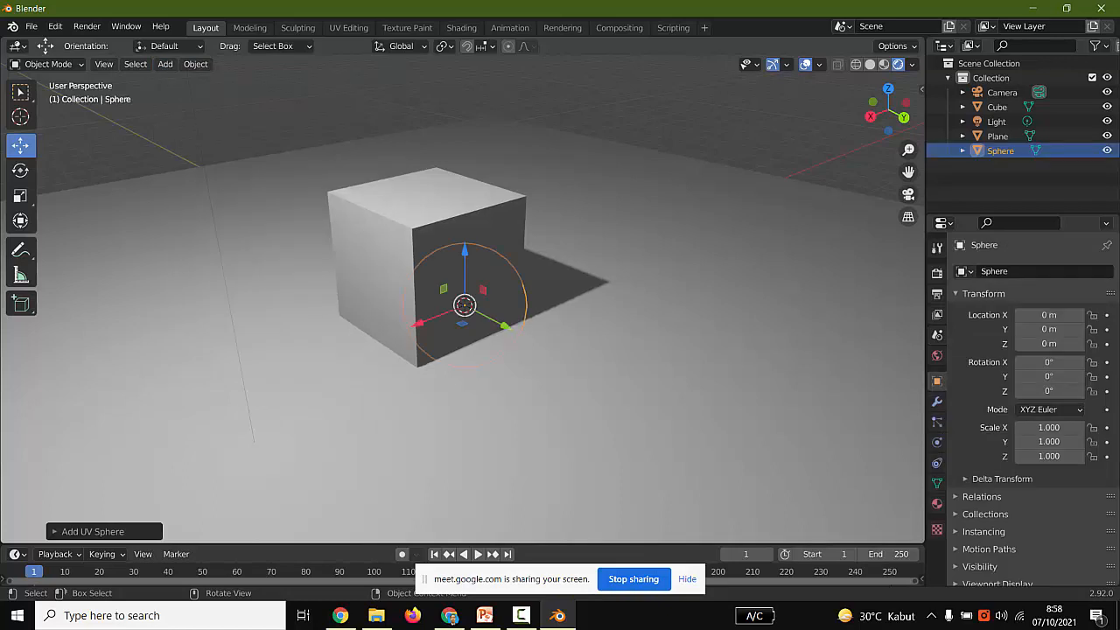
Move the cube along the negative Y axis, clear of the sphere.
{"action": "left_click", "coordinate": [425, 257]}
{"action": "key", "text": "g"}
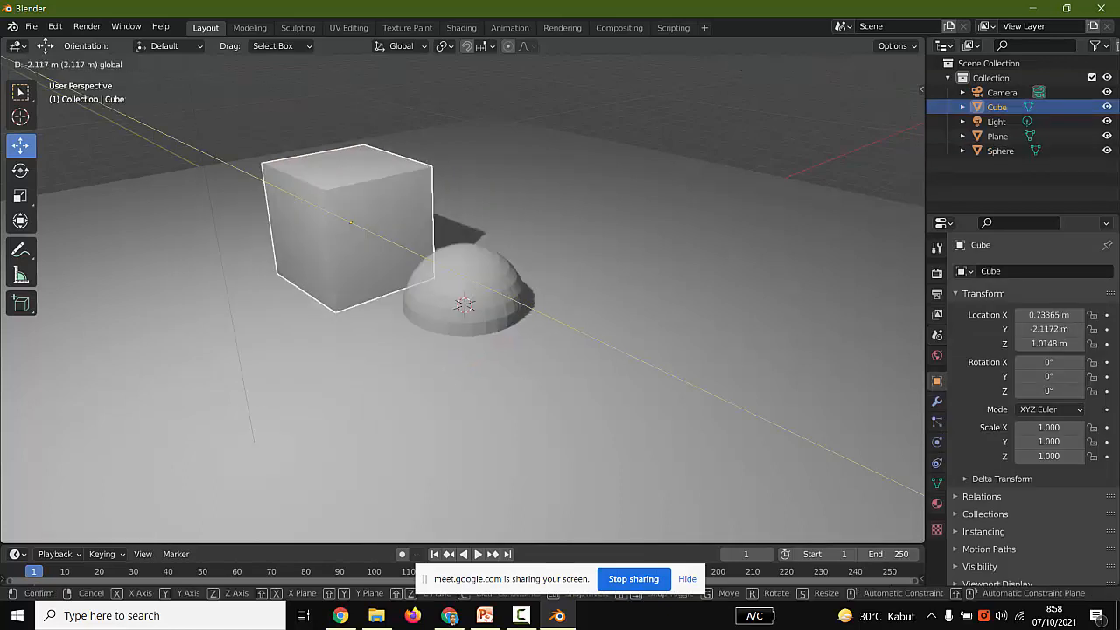
{"action": "left_click", "coordinate": [295, 196]}
Raise the UV sphere to about Z 0.55 m and move it along the X axis to about -1.75 m.
{"action": "left_click", "coordinate": [463, 280]}
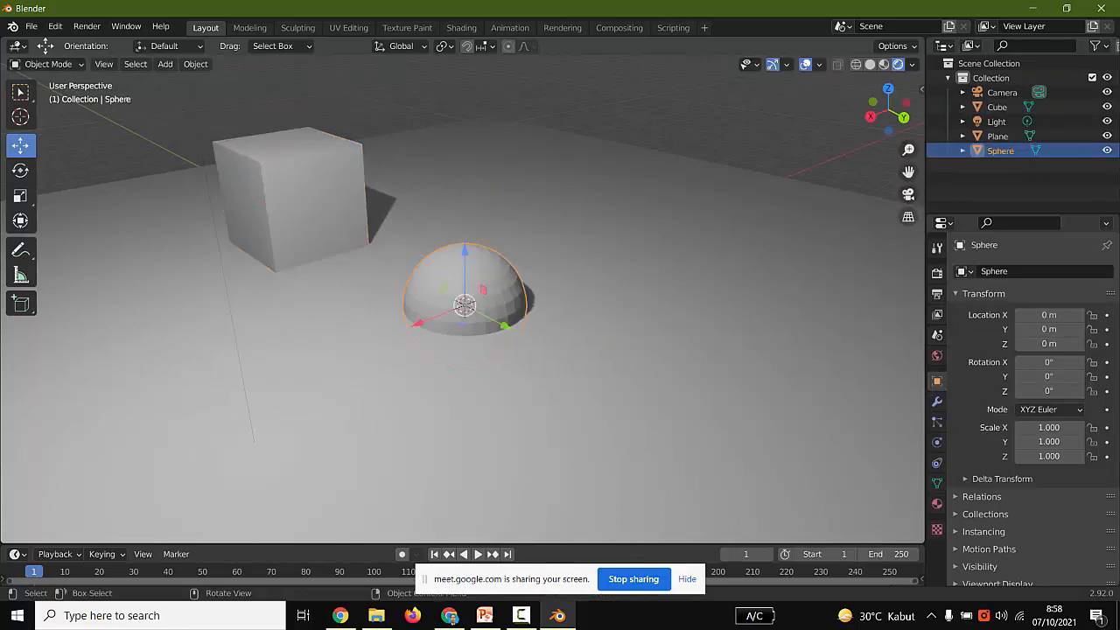
{"action": "left_click_drag", "start_coordinate": [437, 315], "coordinate": [353, 350]}
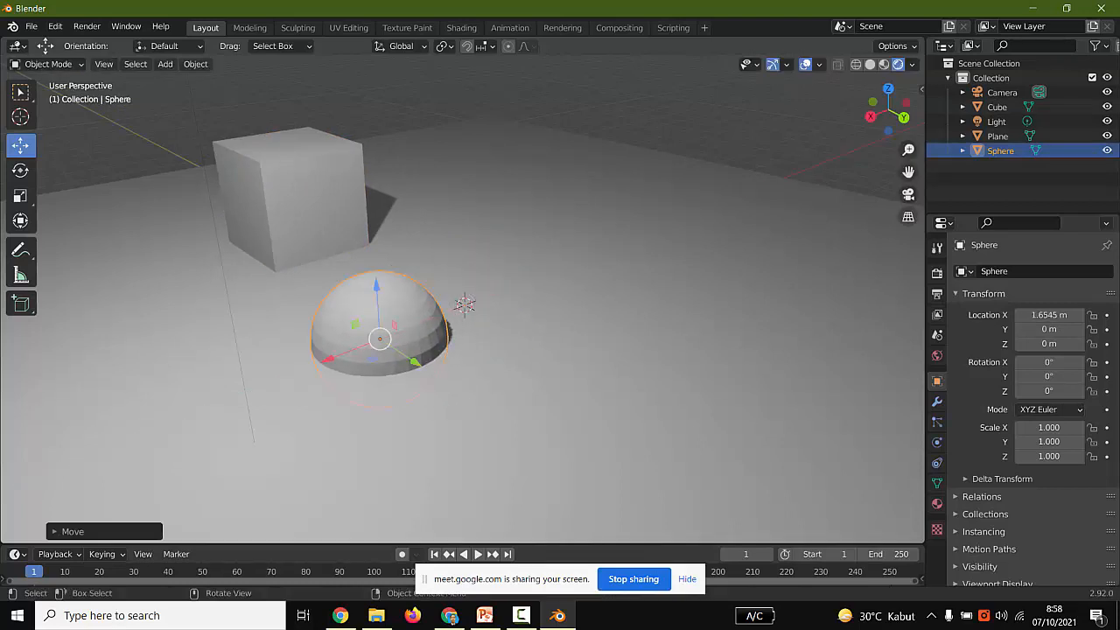
{"action": "key", "text": "g"}
{"action": "key", "text": "z"}
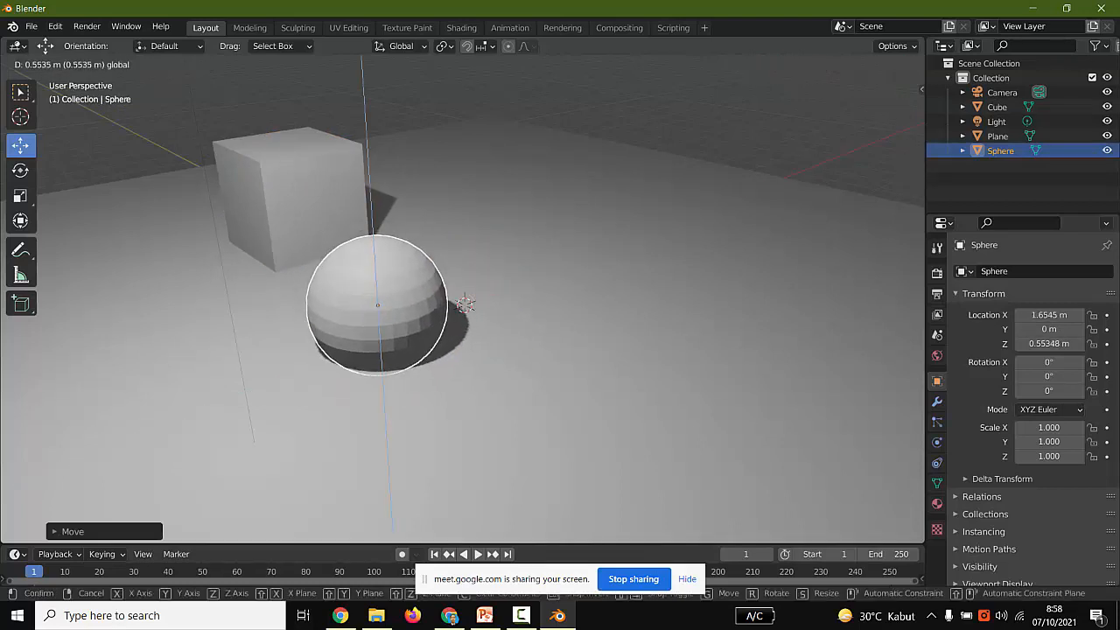
{"action": "key", "text": "Return"}
{"action": "key", "text": "g"}
{"action": "key", "text": "x"}
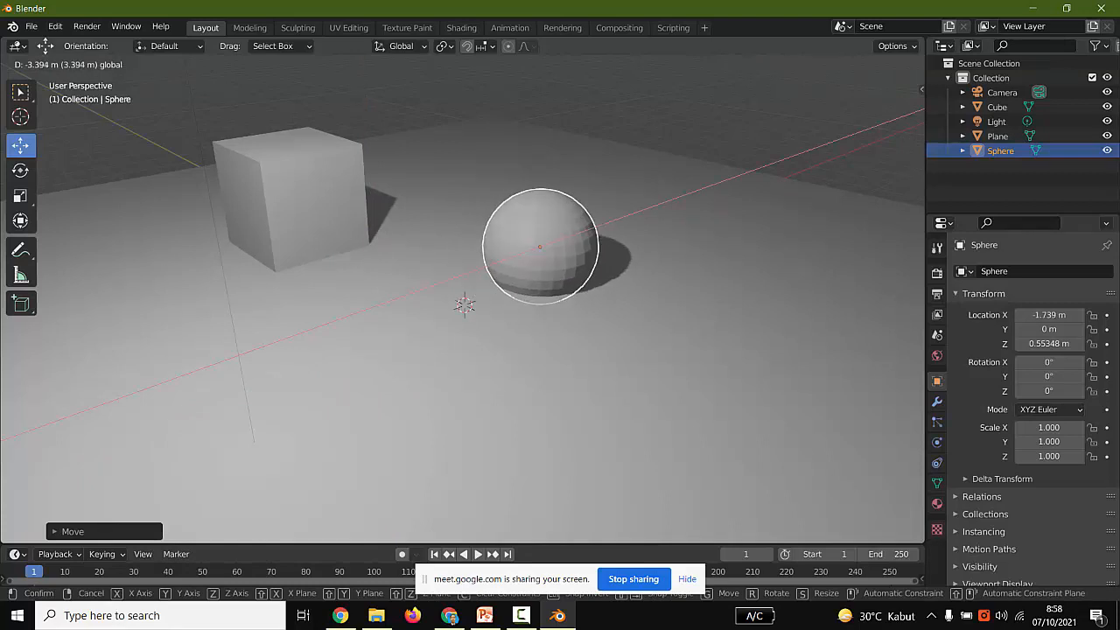
{"action": "key", "text": "Return"}
Try out an ico sphere mesh raised to about Z 1.17 m and delete it from the scene.
{"action": "left_click", "coordinate": [165, 63]}
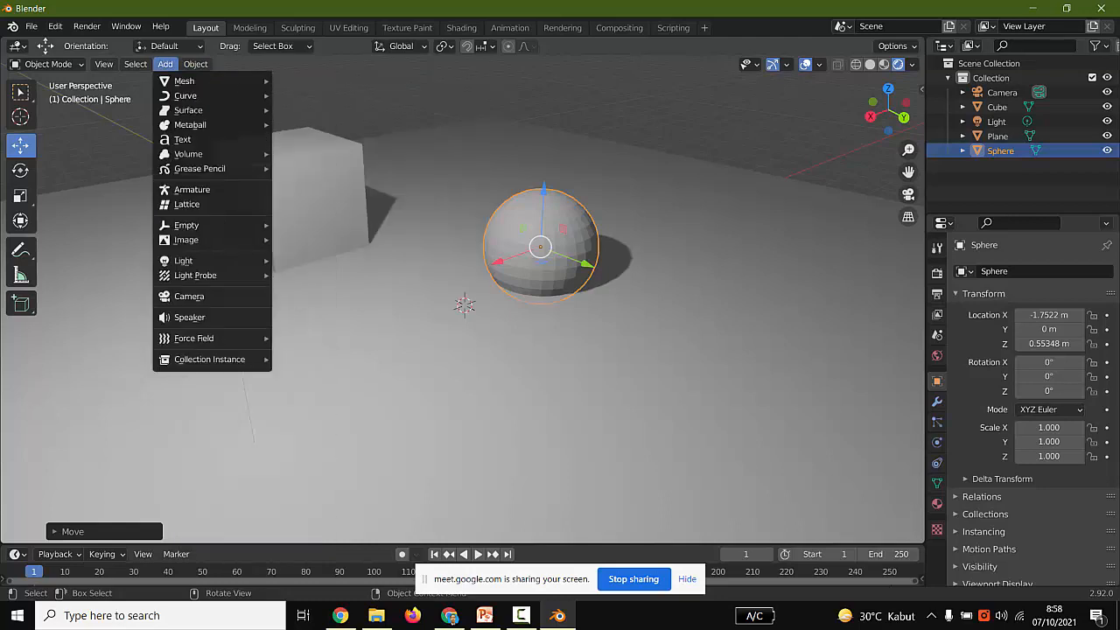
{"action": "mouse_move", "coordinate": [185, 81]}
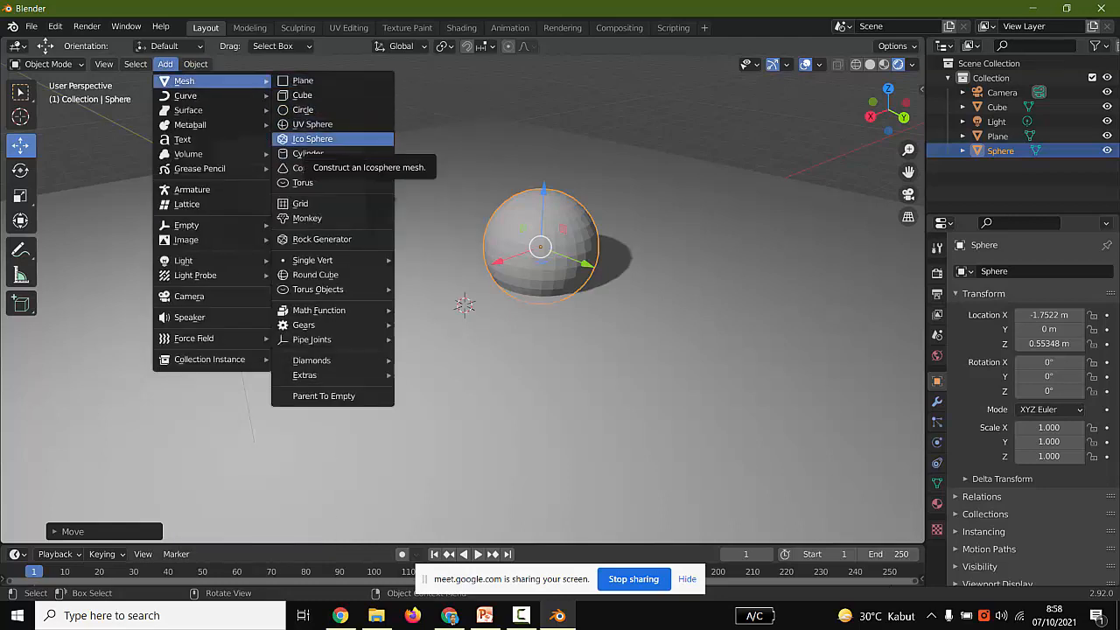
{"action": "left_click", "coordinate": [311, 138]}
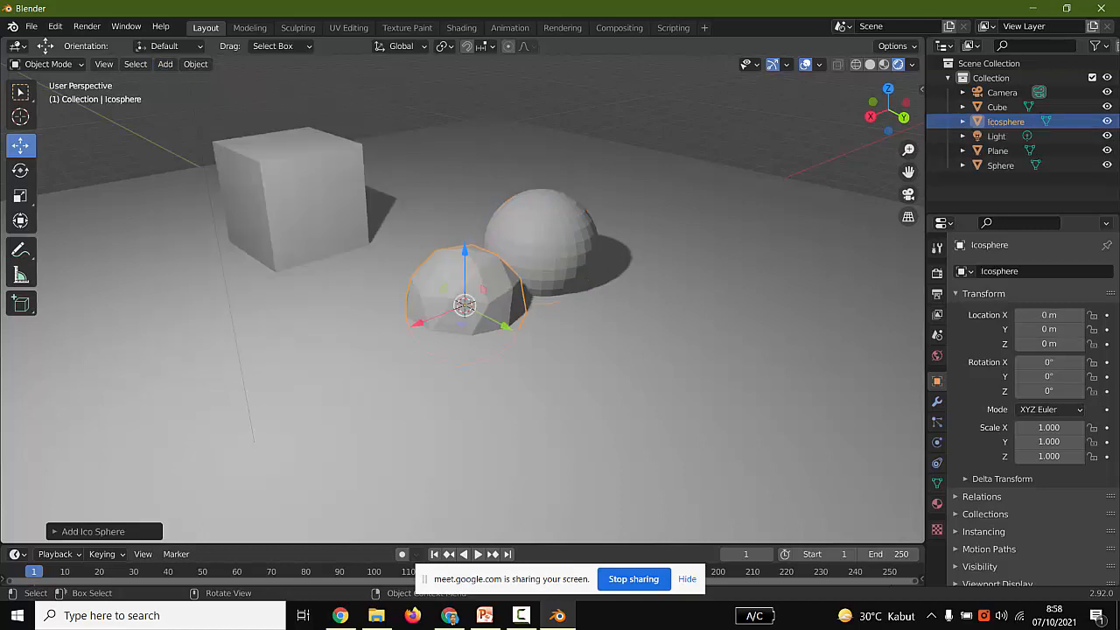
{"action": "left_click_drag", "start_coordinate": [465, 271], "coordinate": [464, 203]}
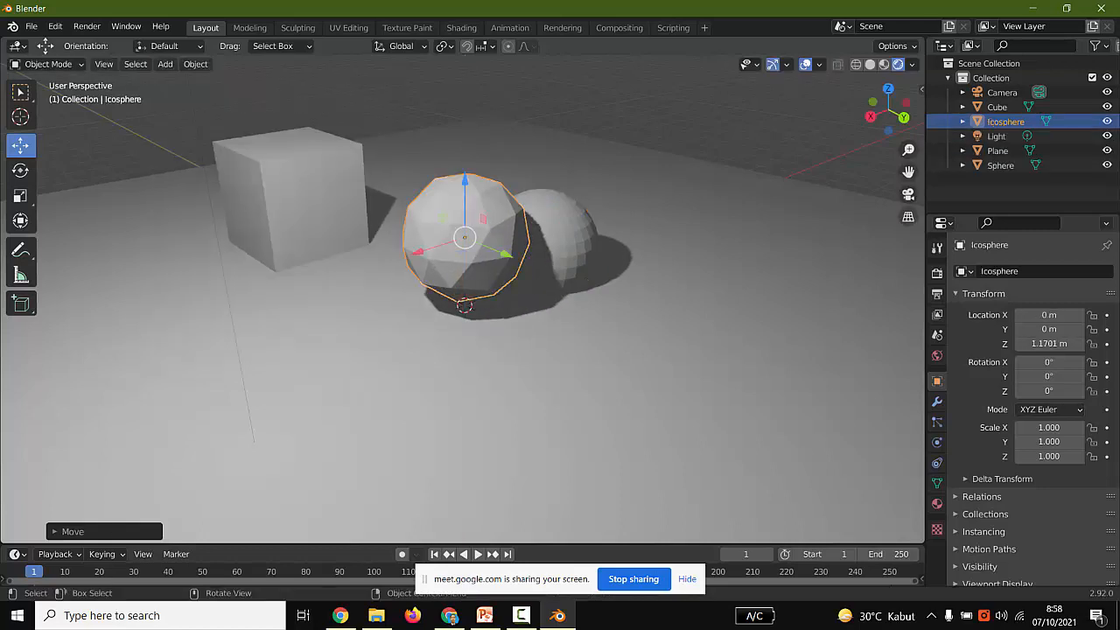
{"action": "key", "text": "Delete"}
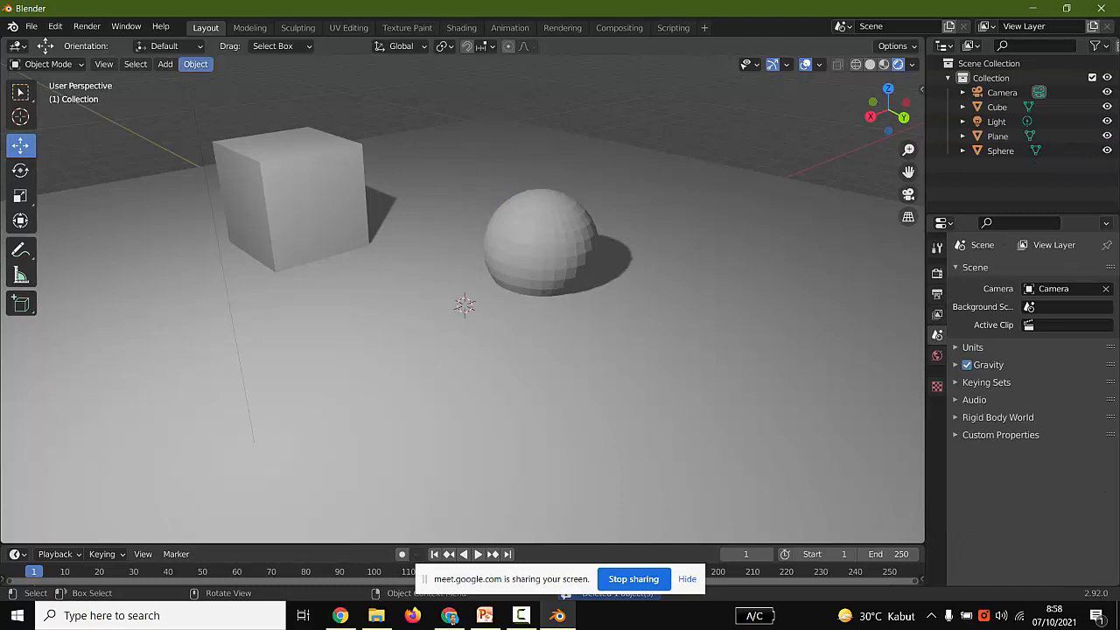
Add a cylinder mesh and move it along the X axis to about 1.76 m.
{"action": "left_click", "coordinate": [165, 64]}
{"action": "mouse_move", "coordinate": [185, 95]}
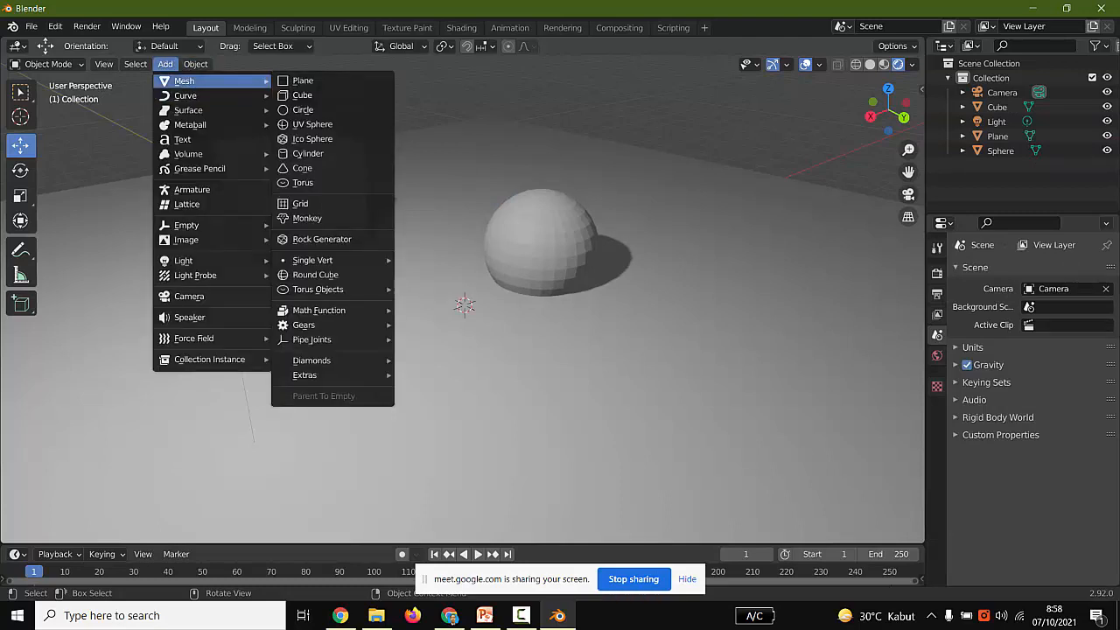
{"action": "left_click", "coordinate": [308, 153]}
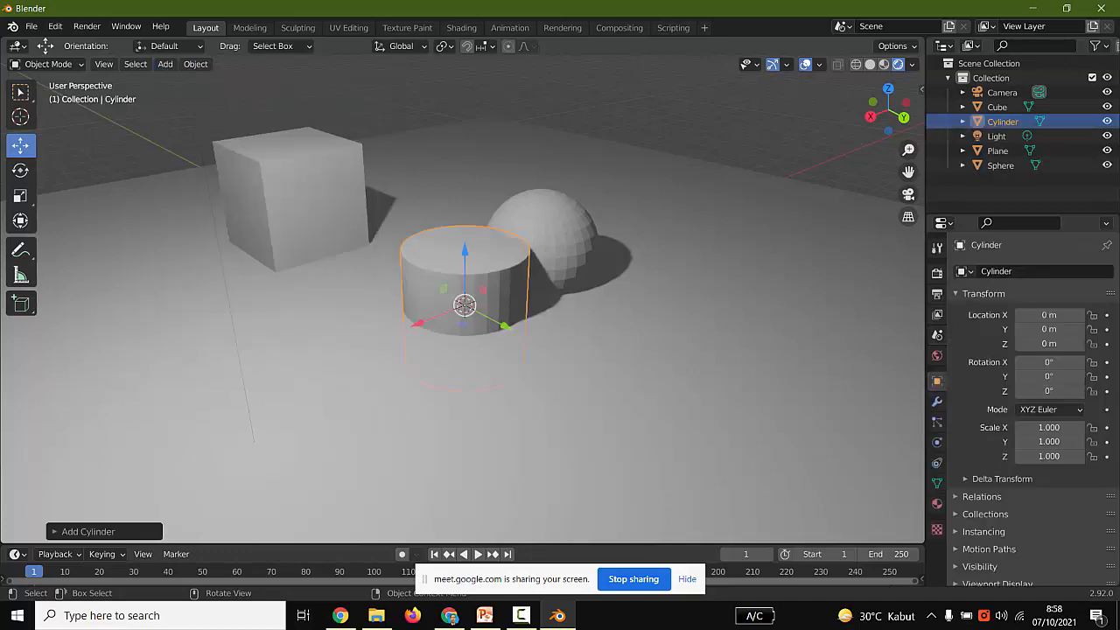
{"action": "key", "text": "g"}
{"action": "key", "text": "x"}
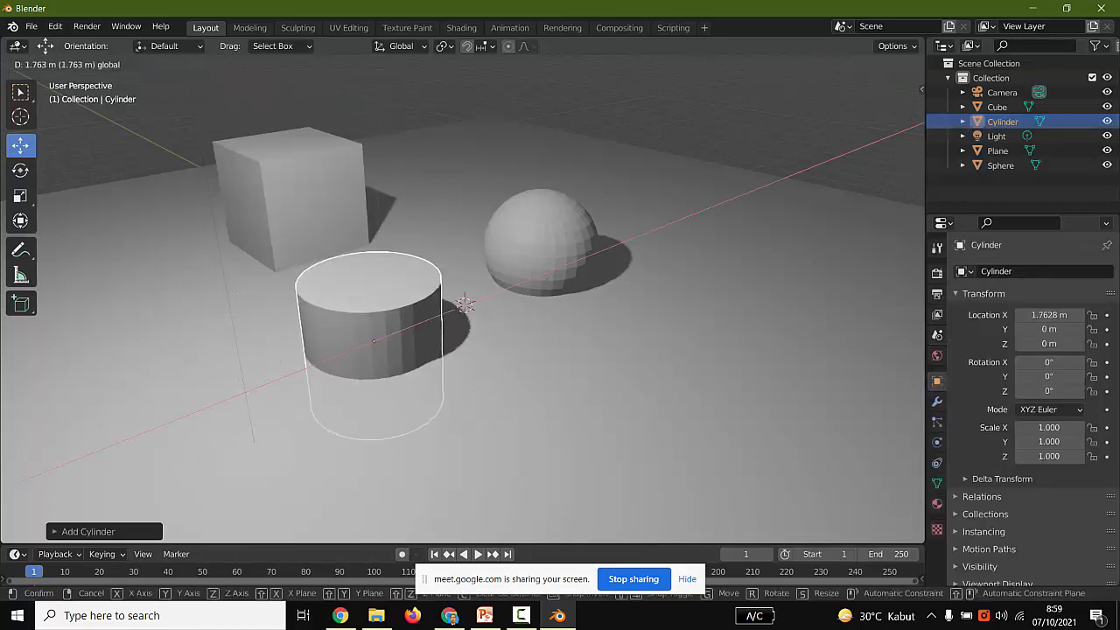
{"action": "key", "text": "Return"}
Flatten the cylinder to a Z scale of about 0.351 and raise it to about Z 1.11 m.
{"action": "left_click", "coordinate": [21, 195]}
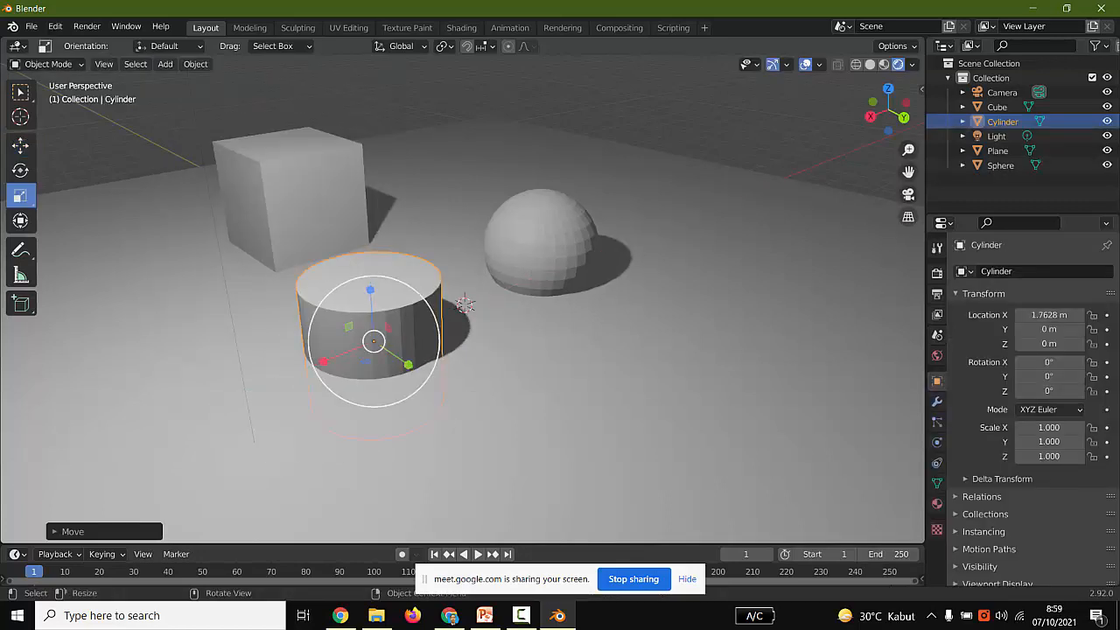
{"action": "left_click_drag", "start_coordinate": [370, 289], "coordinate": [369, 233]}
{"action": "left_click", "coordinate": [20, 144]}
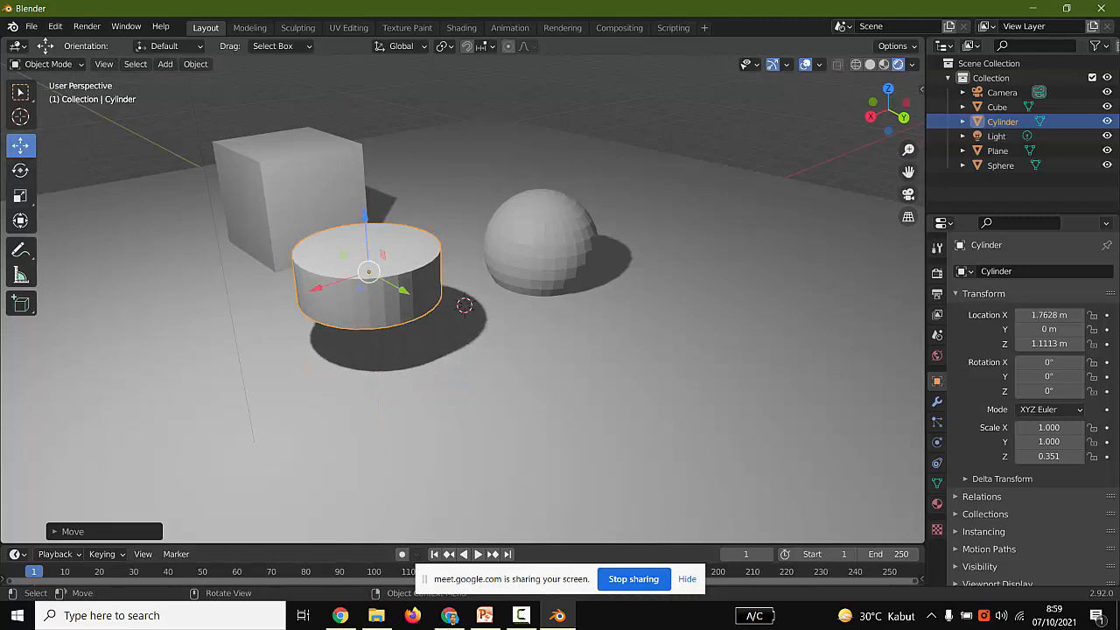
Scale the cylinder up uniformly to about 2.008 in X and Y, and shift it to about X 1.93 m, Y 0.16 m.
{"action": "key", "text": "s"}
{"action": "key", "text": "Return"}
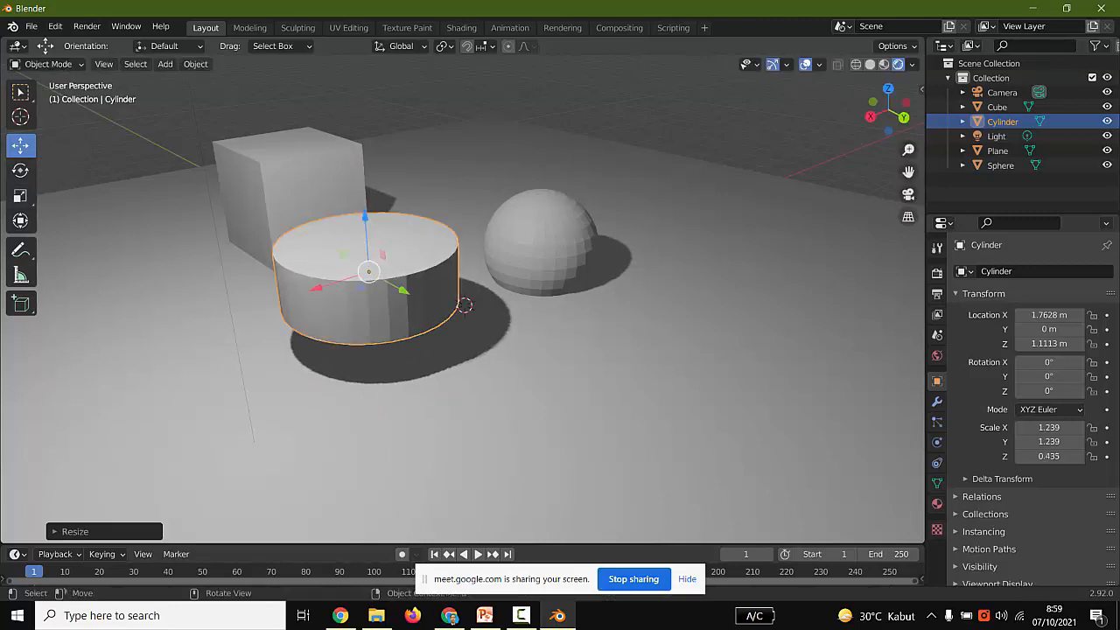
{"action": "key", "text": "s"}
{"action": "key", "text": "Return"}
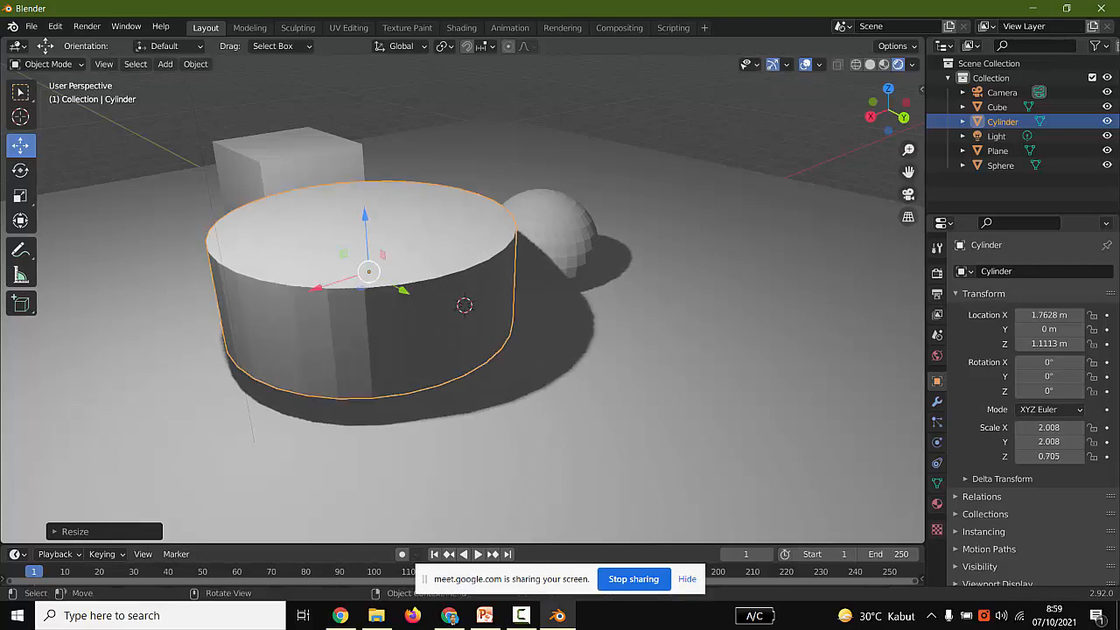
{"action": "left_click_drag", "start_coordinate": [368, 272], "coordinate": [365, 278]}
Squash the cylinder along the Z axis into a thin disc with a Z scale of about -0.186.
{"action": "left_click", "coordinate": [20, 195]}
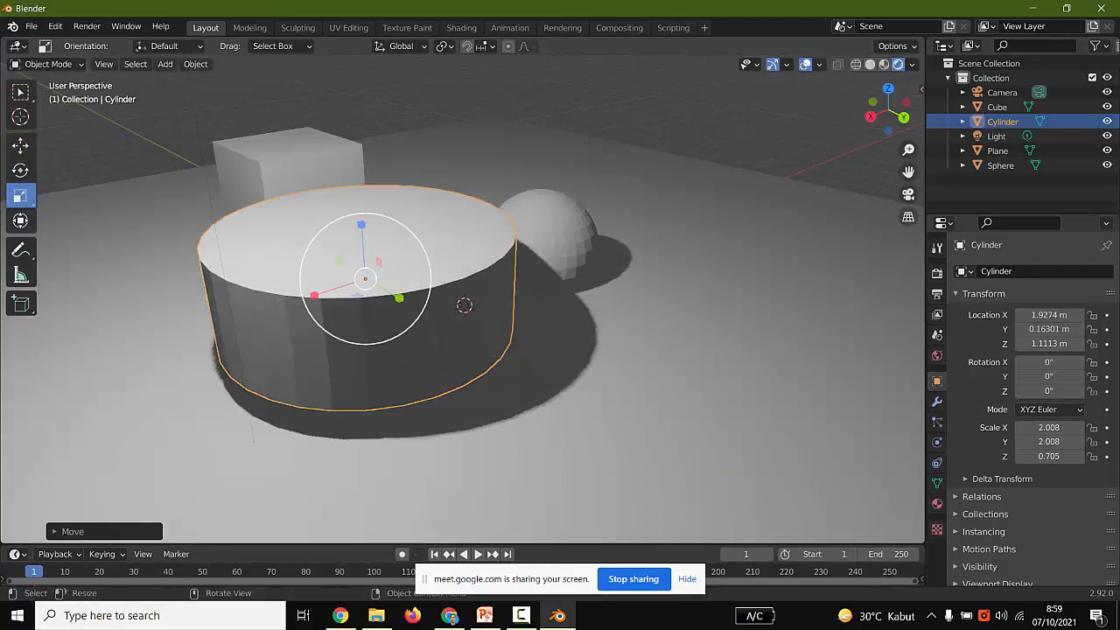
{"action": "mouse_move", "coordinate": [364, 278]}
{"action": "left_mouse_down"}
{"action": "mouse_move", "coordinate": [364, 253]}
{"action": "mouse_move", "coordinate": [366, 266]}
{"action": "left_mouse_up"}
{"action": "key", "text": "Escape"}
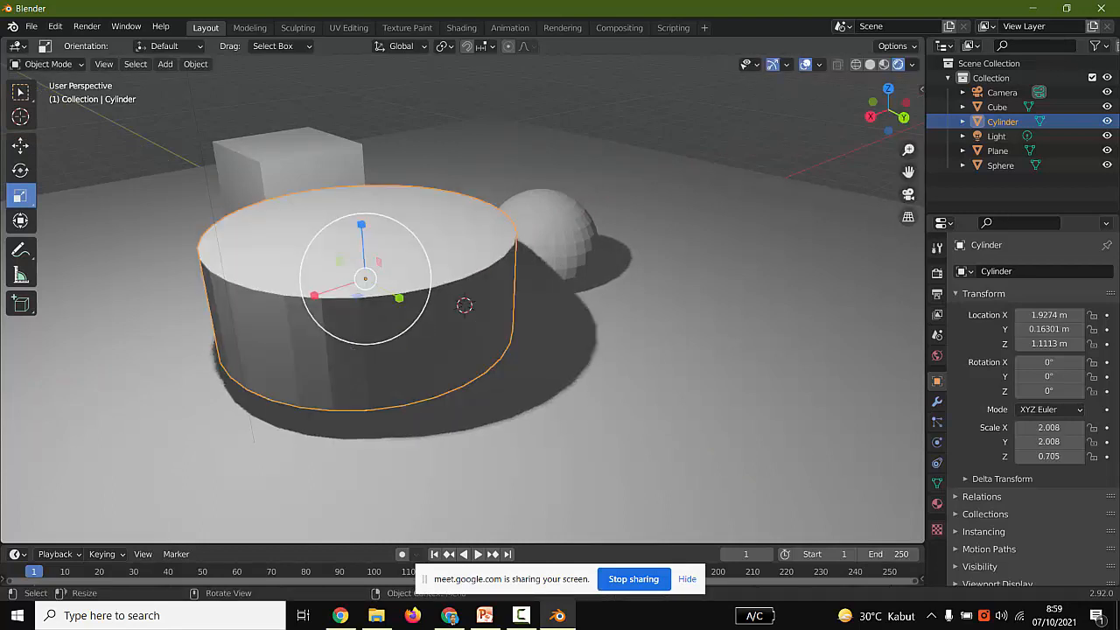
{"action": "left_click_drag", "start_coordinate": [361, 226], "coordinate": [377, 281]}
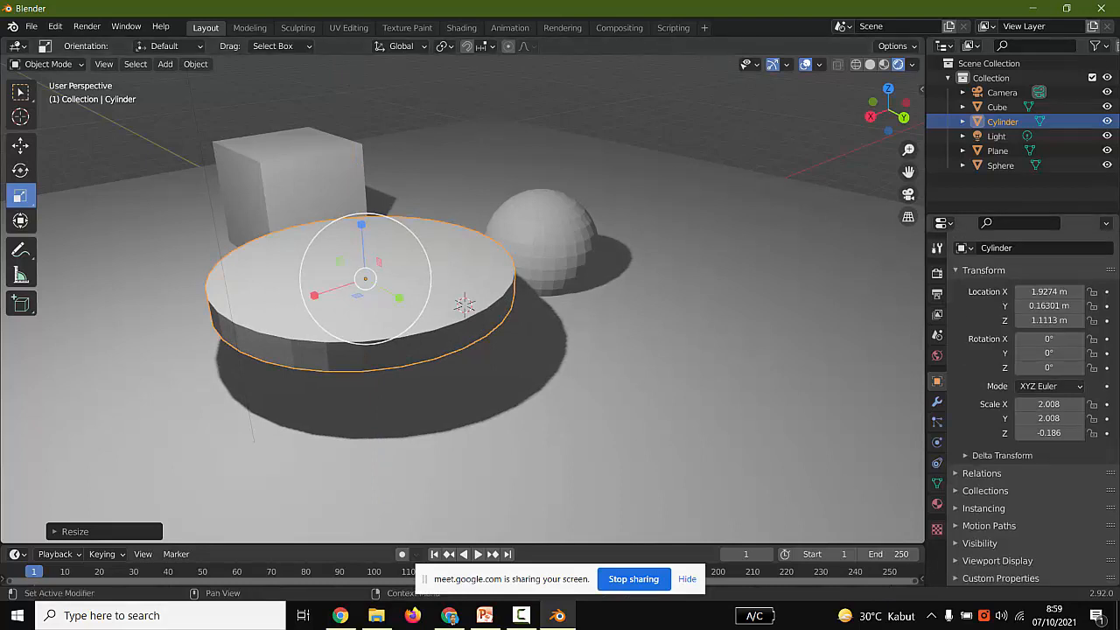
{"action": "left_click", "coordinate": [937, 248]}
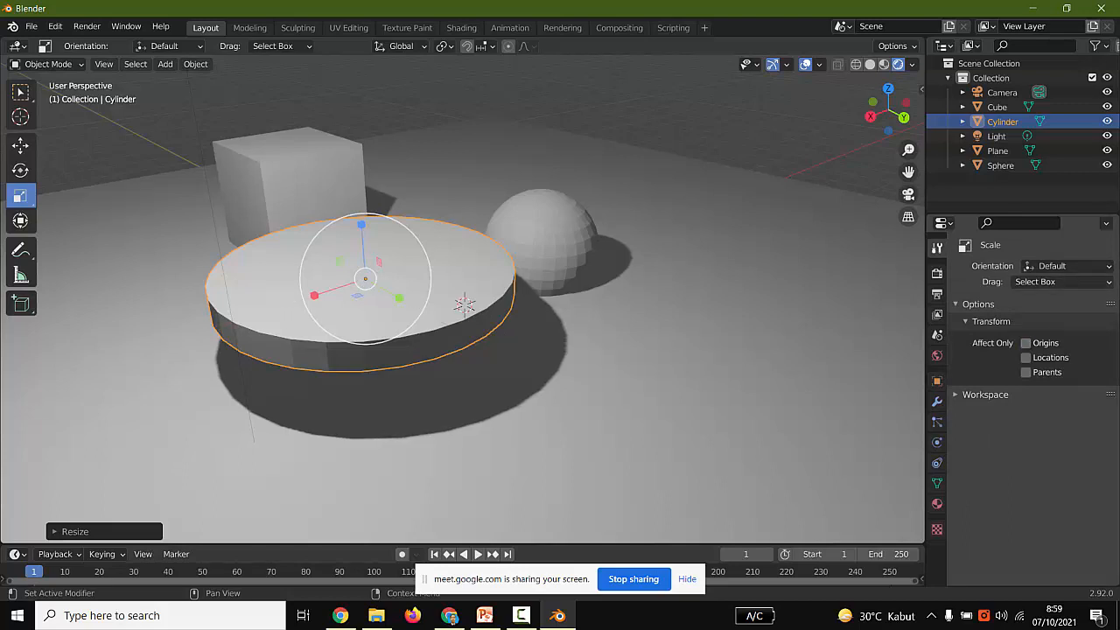
{"action": "left_click", "coordinate": [984, 394]}
{"action": "left_click", "coordinate": [985, 395]}
Add a cone mesh and move it out from under the disc onto the open floor in front of the sphere.
{"action": "left_click", "coordinate": [164, 64]}
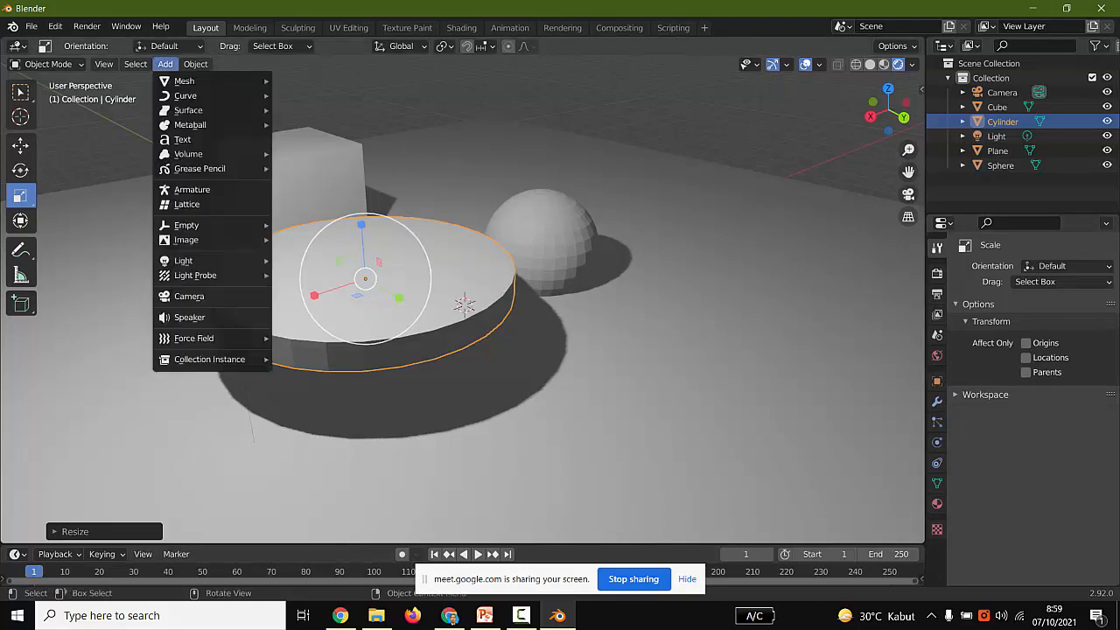
{"action": "mouse_move", "coordinate": [184, 81]}
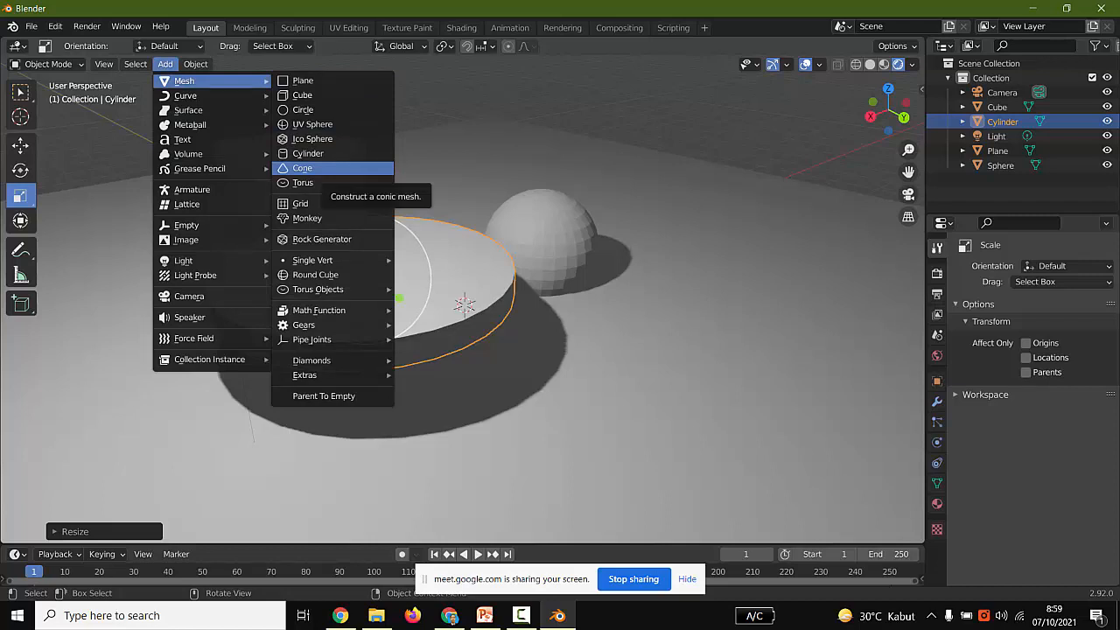
{"action": "left_click", "coordinate": [302, 168]}
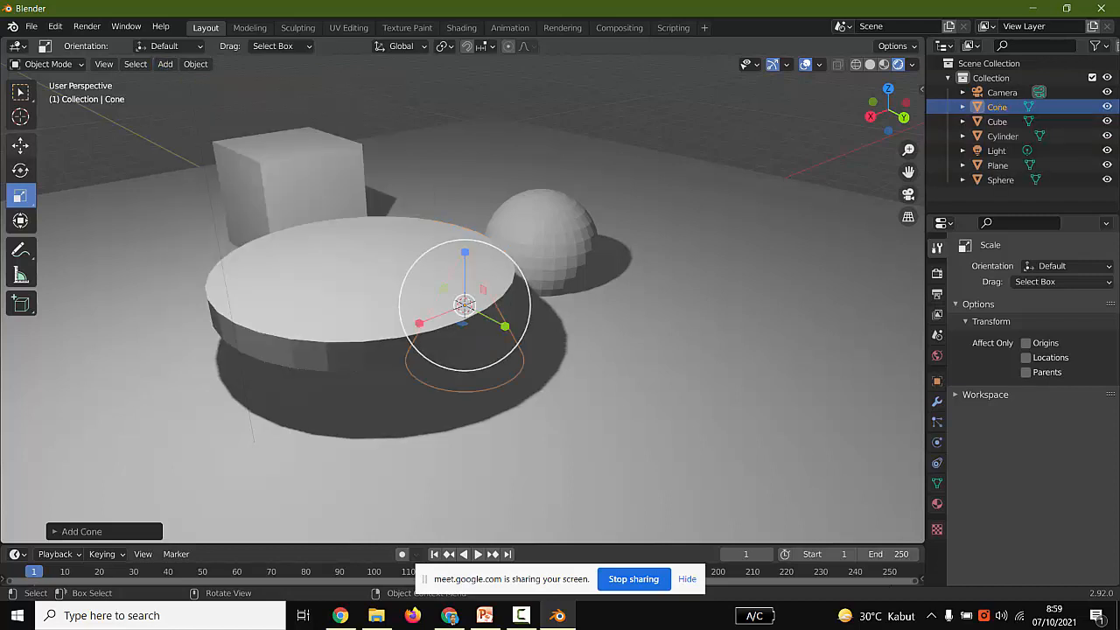
{"action": "key", "text": "shift+space"}
{"action": "key", "text": "g"}
{"action": "left_click_drag", "start_coordinate": [466, 306], "coordinate": [691, 342]}
Add a torus mesh and move it clear of the cone, above the open floor in front of the disc.
{"action": "left_click", "coordinate": [164, 64]}
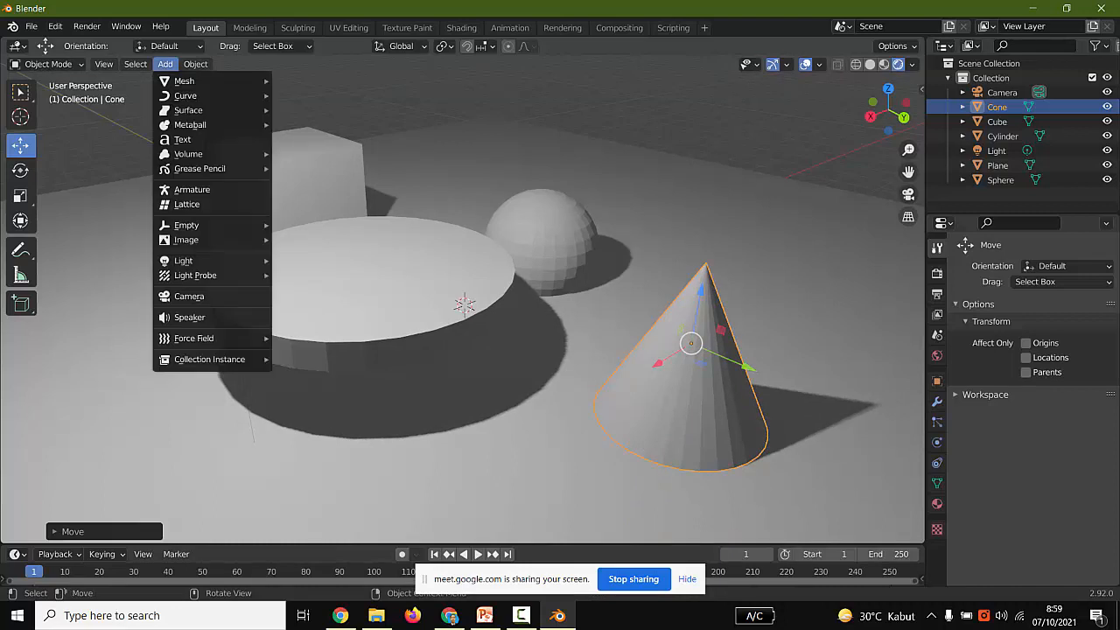
{"action": "mouse_move", "coordinate": [188, 81]}
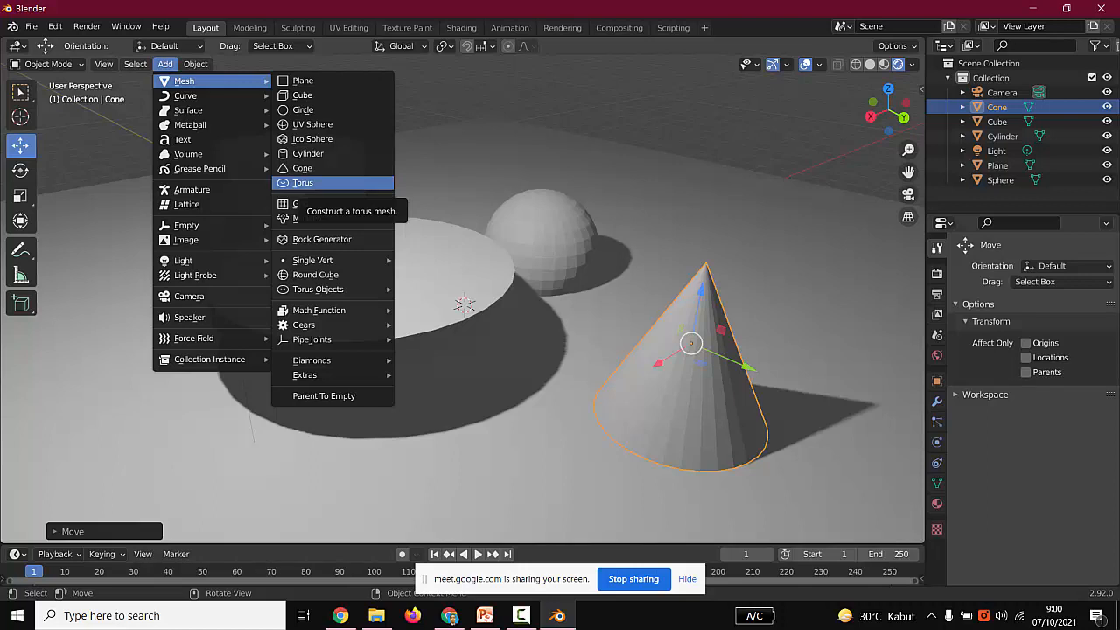
{"action": "left_click", "coordinate": [303, 182]}
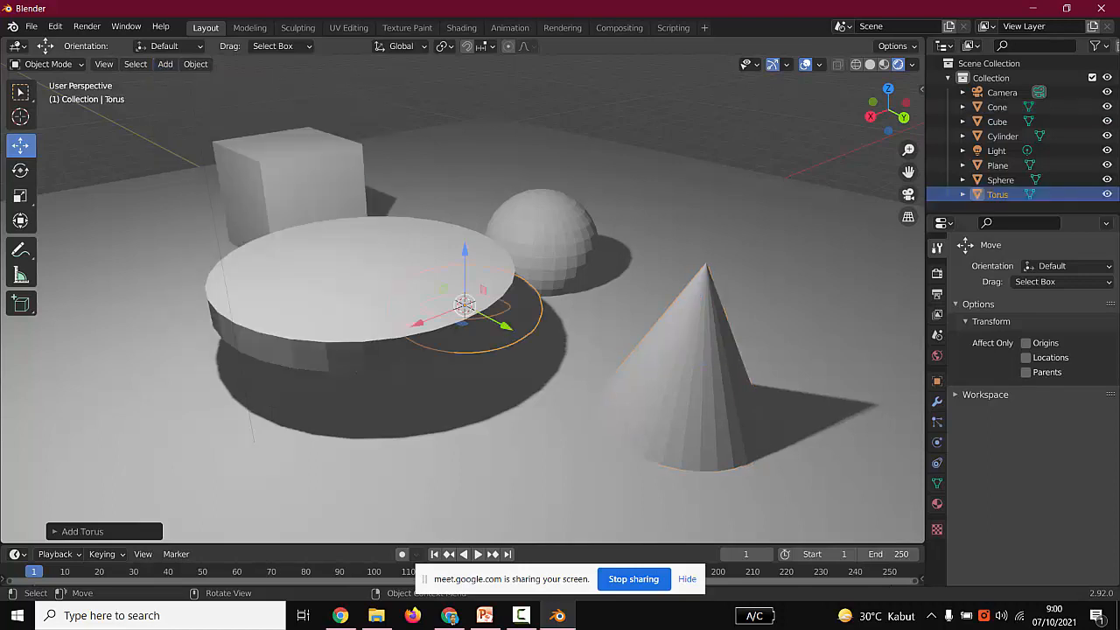
{"action": "key", "text": "g"}
{"action": "left_click", "coordinate": [619, 385]}
{"action": "scroll", "coordinate": [619, 385], "scroll_direction": "down", "scroll_amount": 4}
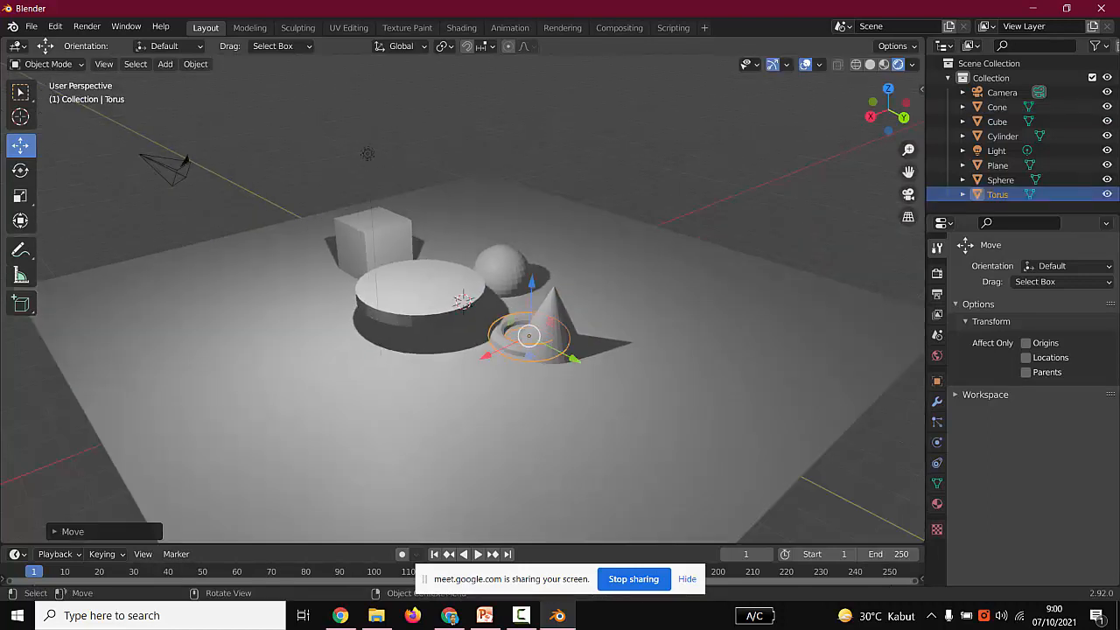
{"action": "key", "text": "g"}
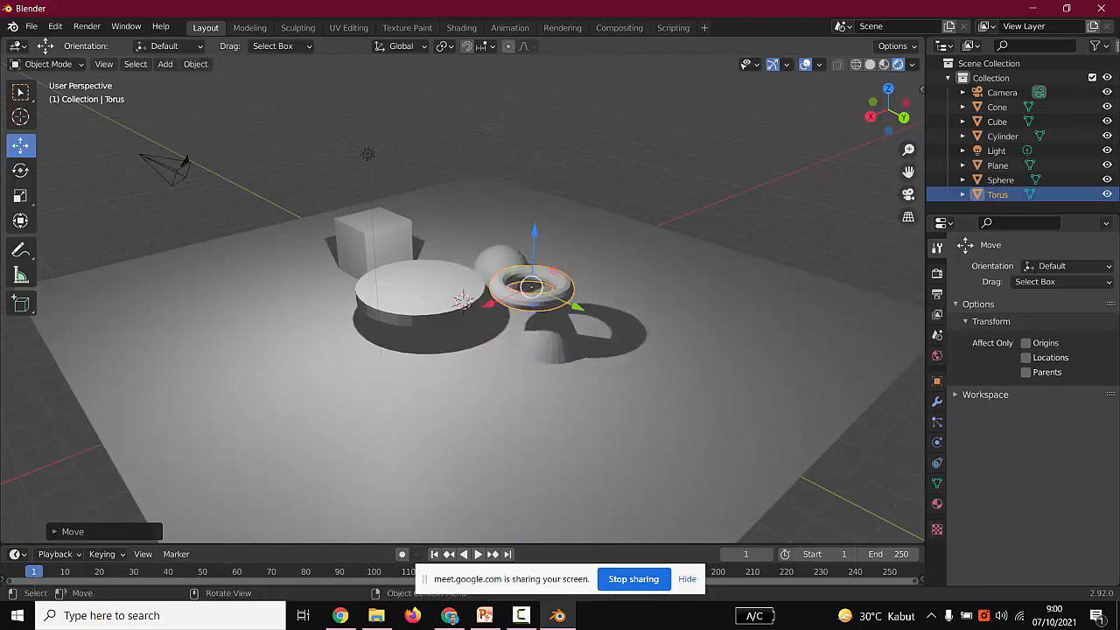
{"action": "key", "text": "Return"}
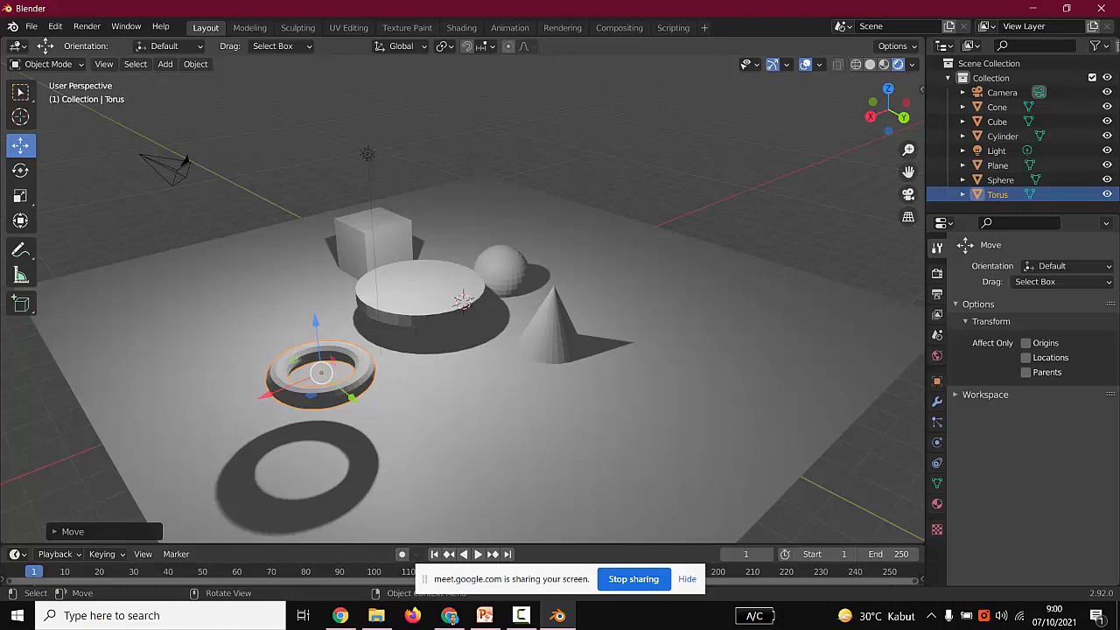
Switch to the PowerPoint lesson and review slides 11 and 10 on modelling a table from primitives and preparing reference photos.
{"action": "left_click", "coordinate": [484, 615]}
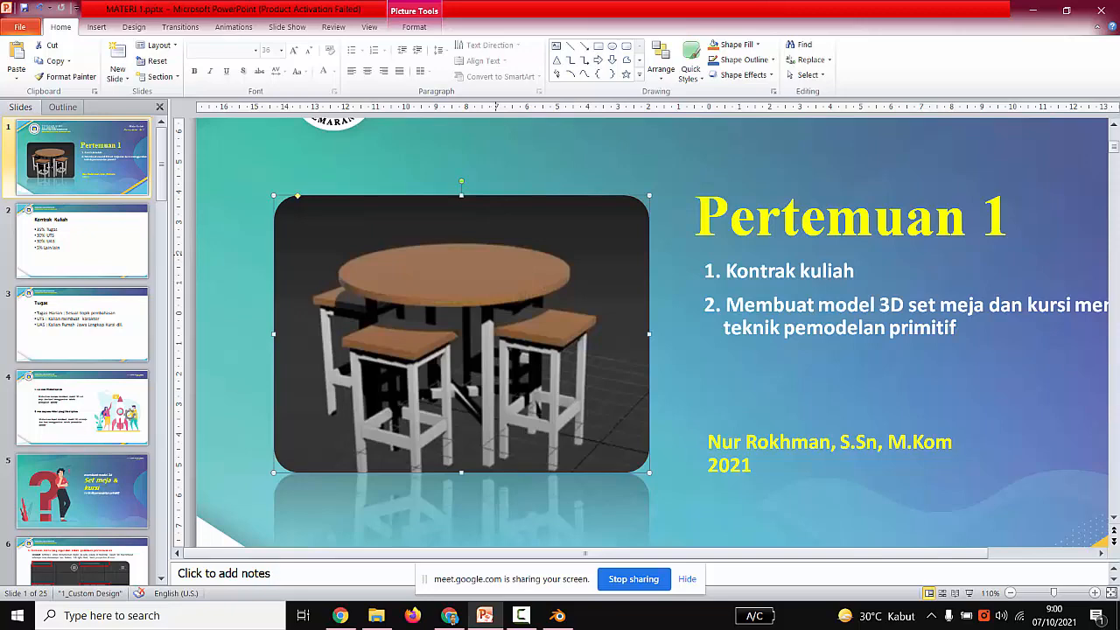
{"action": "scroll", "coordinate": [88, 372], "scroll_direction": "down", "scroll_amount": 5}
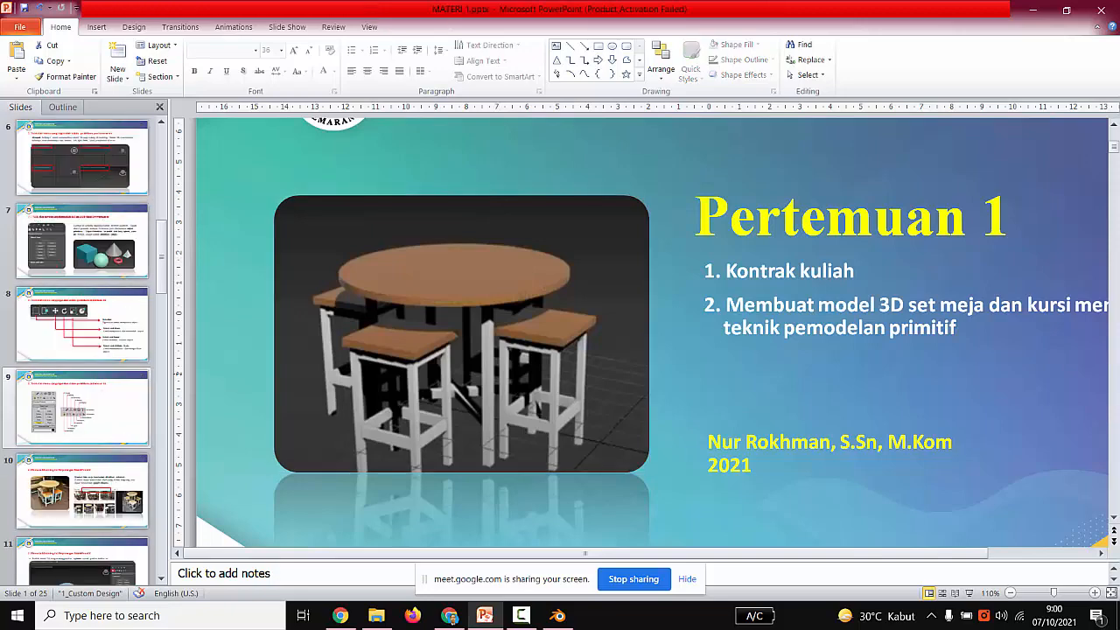
{"action": "scroll", "coordinate": [87, 372], "scroll_direction": "down", "scroll_amount": 11}
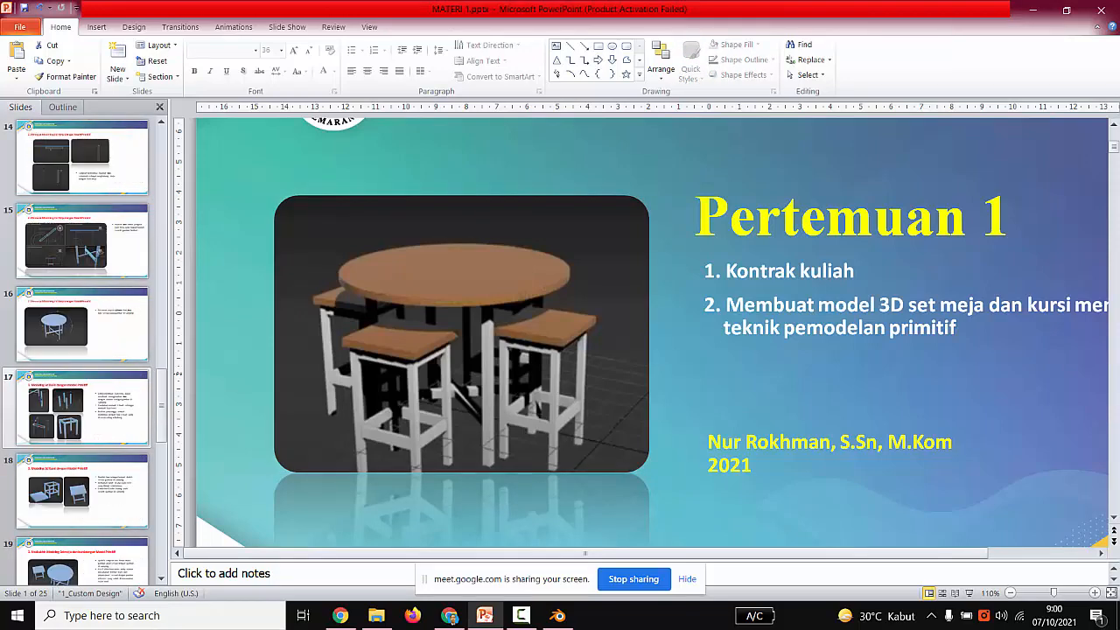
{"action": "scroll", "coordinate": [87, 371], "scroll_direction": "up", "scroll_amount": 7}
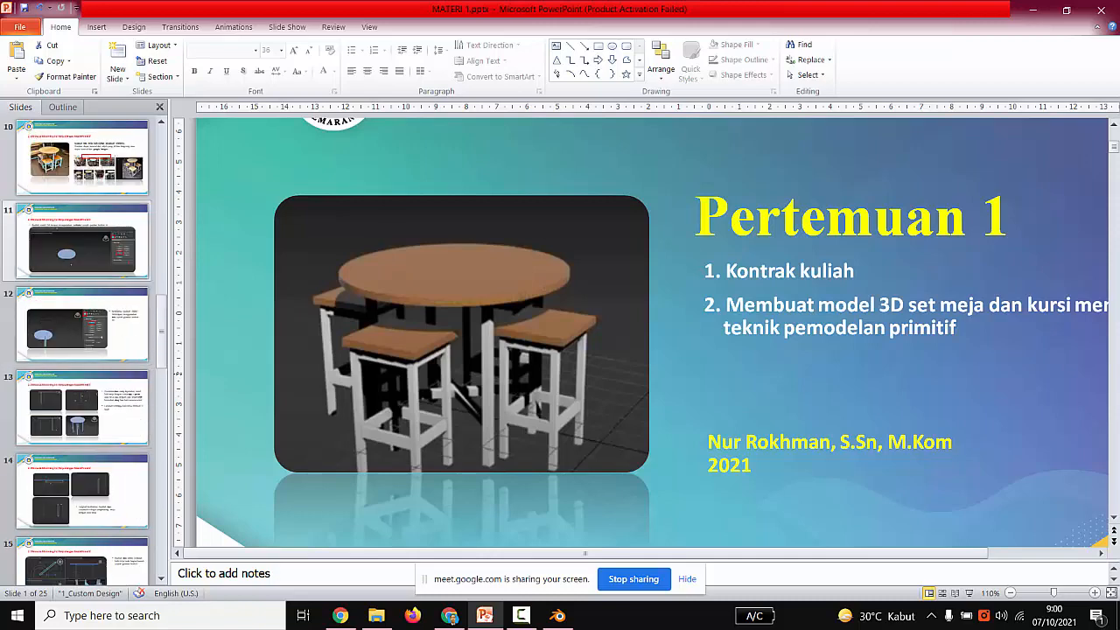
{"action": "left_click", "coordinate": [83, 240]}
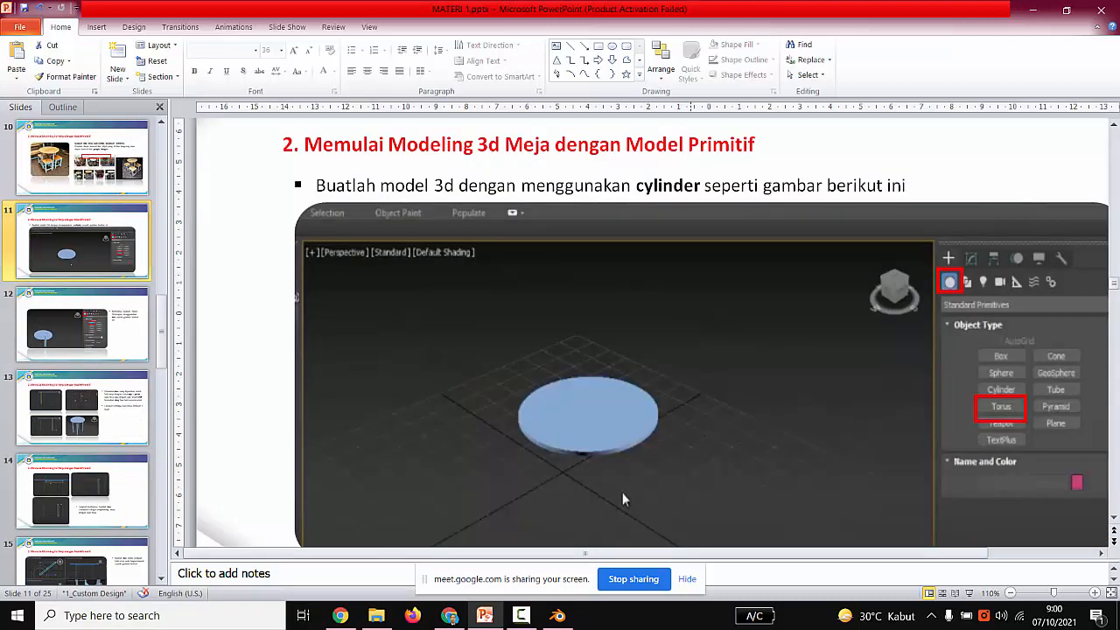
{"action": "key", "text": "Up"}
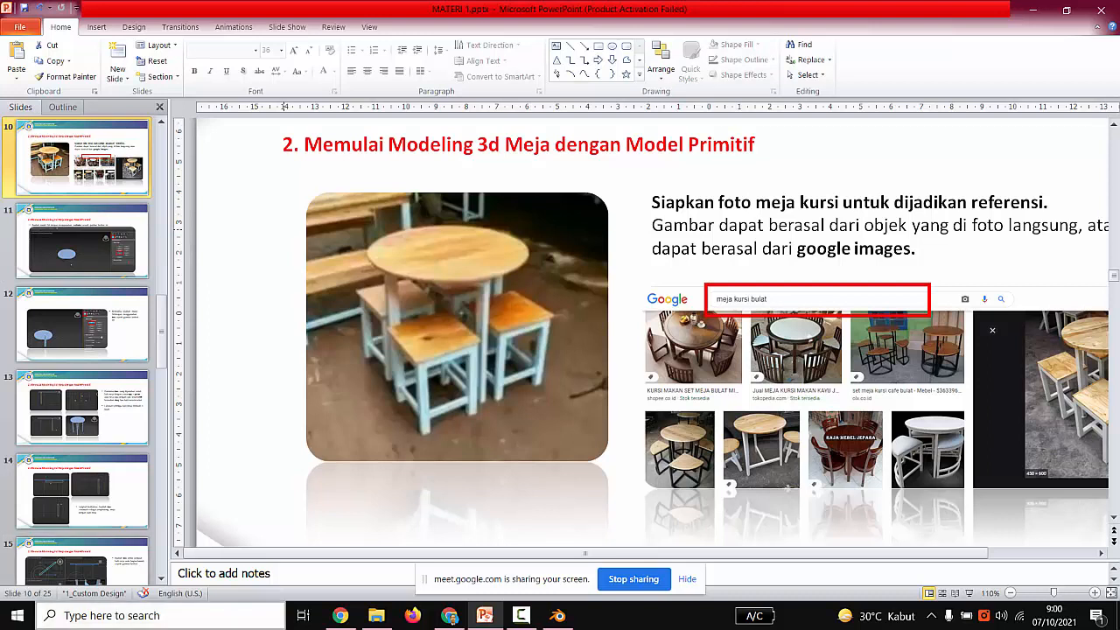
Switch to Chrome, close the four Universitas Dian Nuswantoro tabs and show the "sculpting blender" image search tab.
{"action": "left_click", "coordinate": [449, 615]}
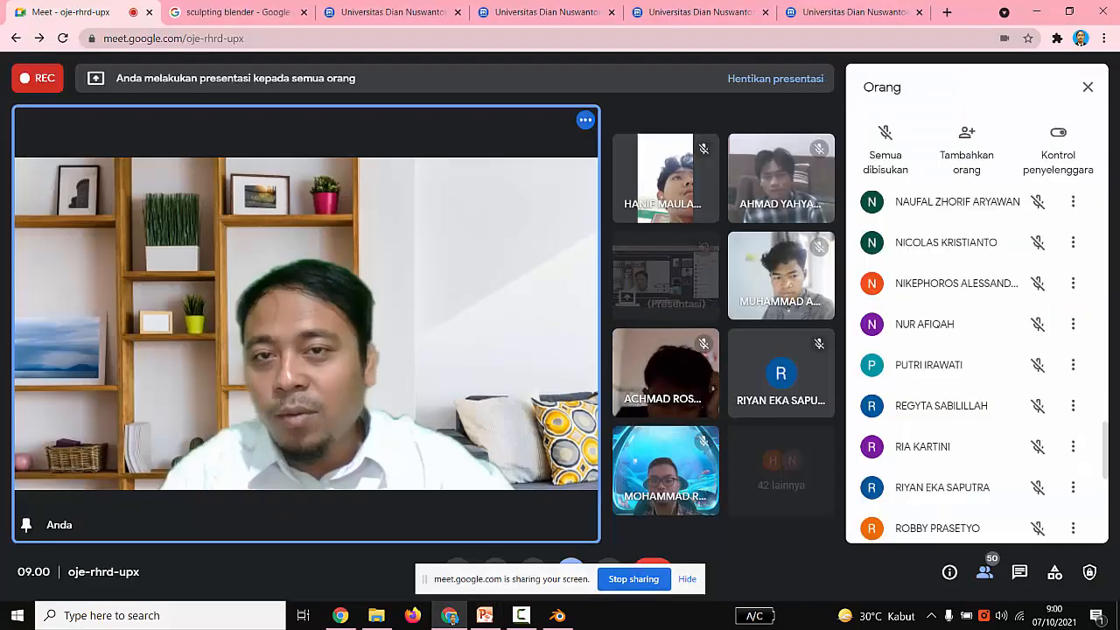
{"action": "left_click", "coordinate": [456, 11]}
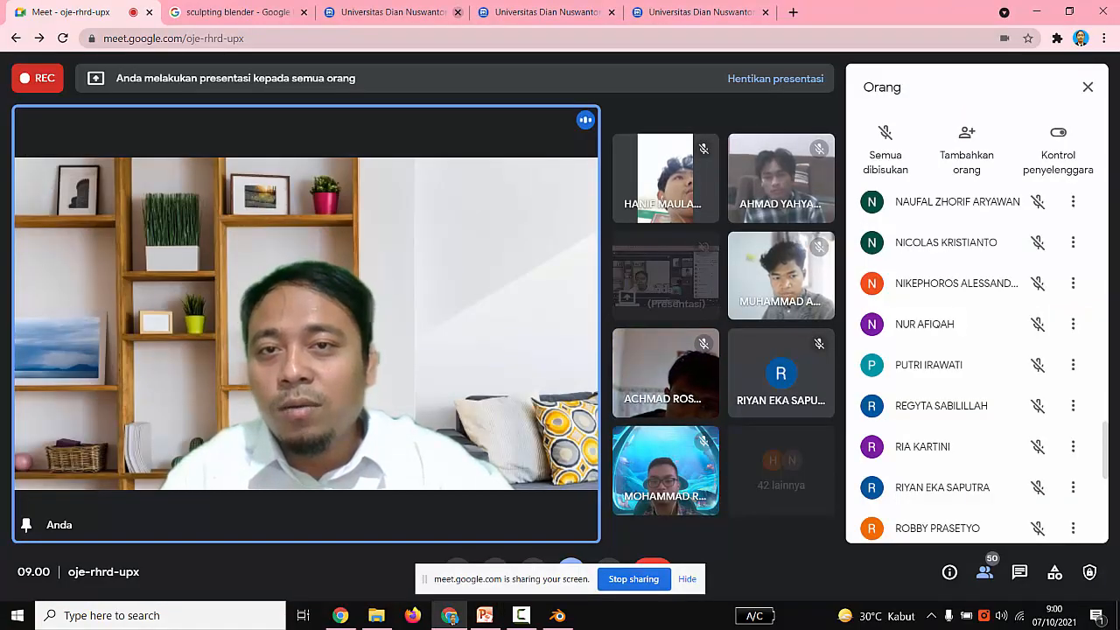
{"action": "left_click", "coordinate": [457, 11]}
{"action": "left_click", "coordinate": [457, 11]}
{"action": "left_click", "coordinate": [457, 11]}
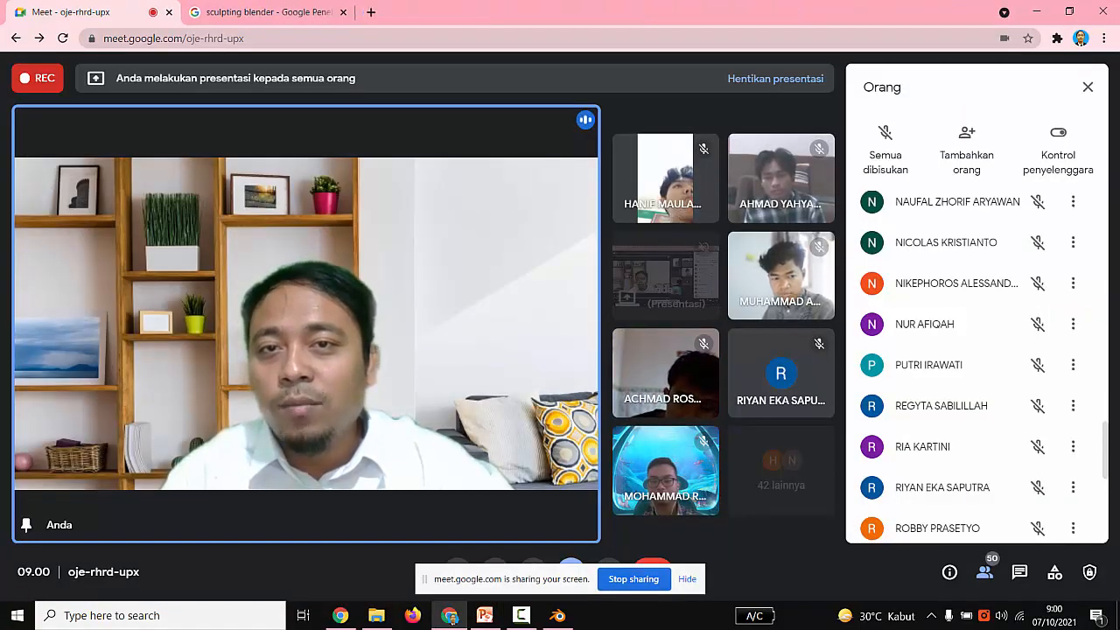
{"action": "left_click", "coordinate": [263, 11]}
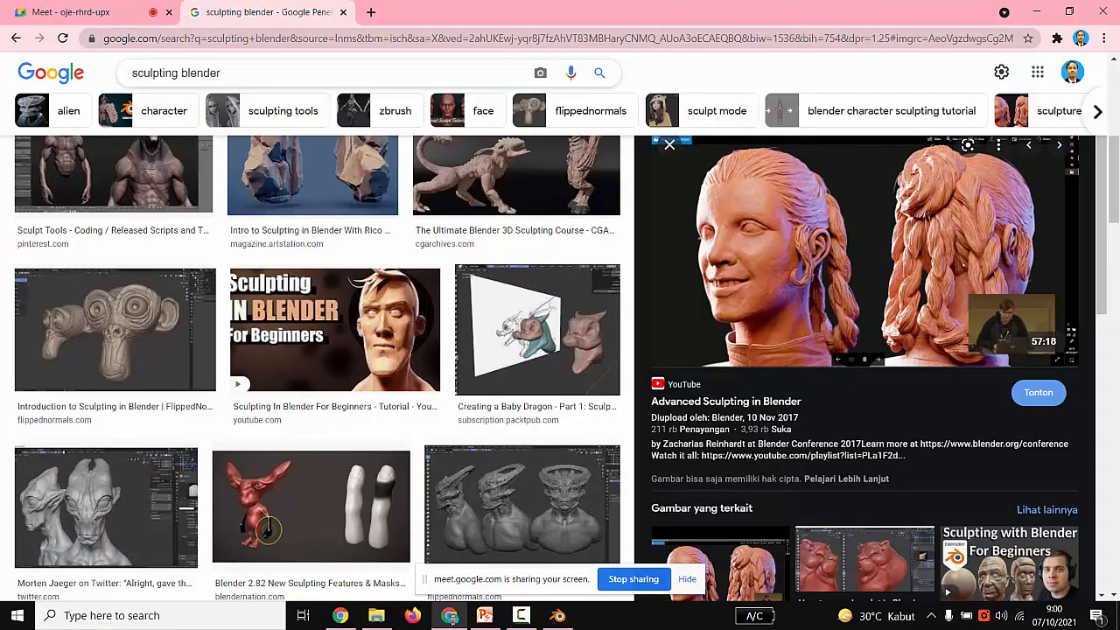
Replace the image search query with "meja kursi" and run the search.
{"action": "triple_click", "coordinate": [175, 73]}
{"action": "type", "text": "ma"}
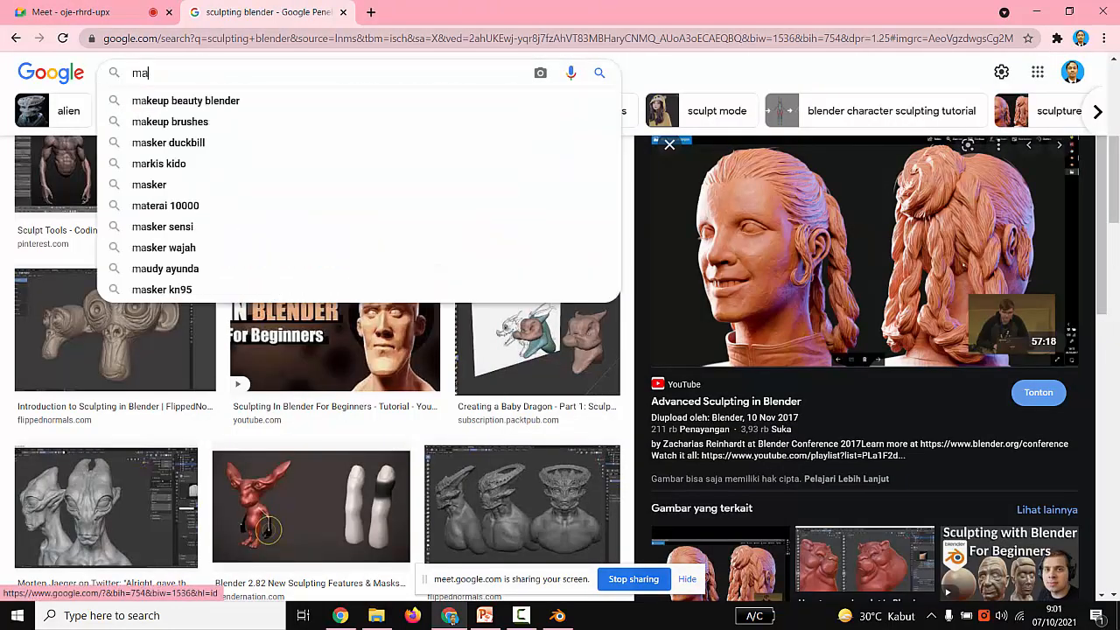
{"action": "key", "text": "BackSpace"}
{"action": "type", "text": "eja kursi"}
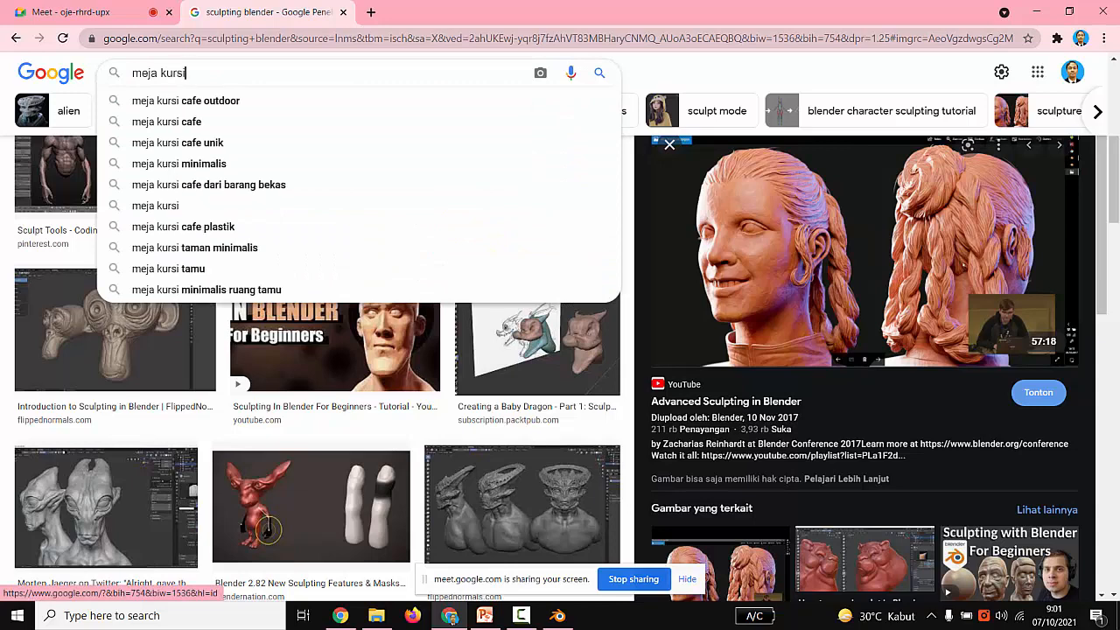
{"action": "key", "text": "Return"}
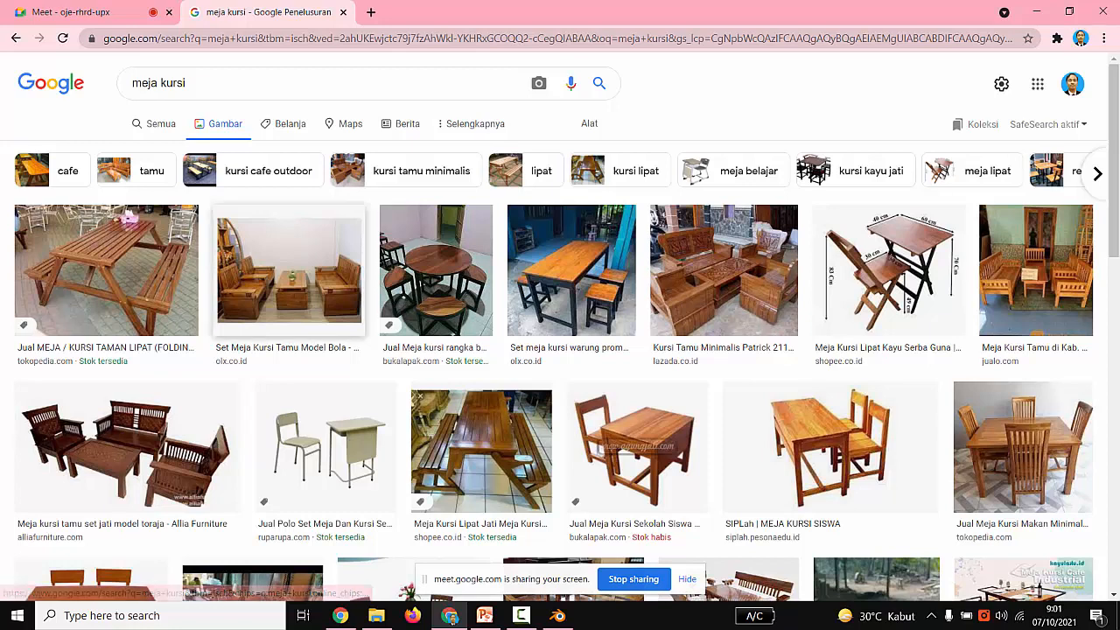
Browse the table and chair photos and preview the Balero dining set with four chairs and a flower vase.
{"action": "scroll", "coordinate": [560, 350], "scroll_direction": "down", "scroll_amount": 3}
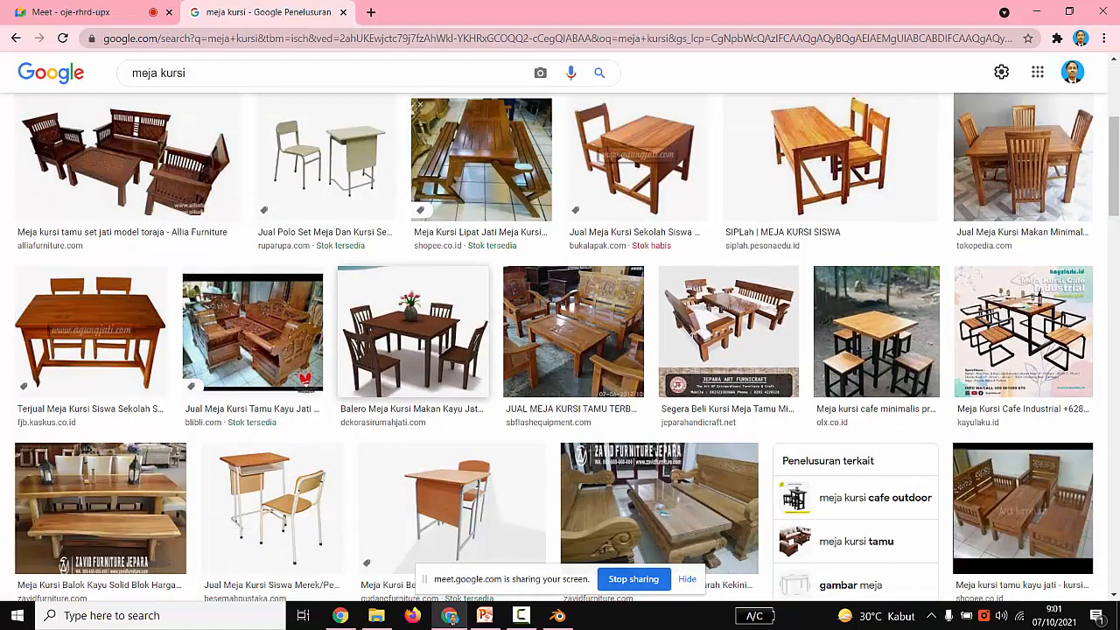
{"action": "left_click", "coordinate": [413, 330]}
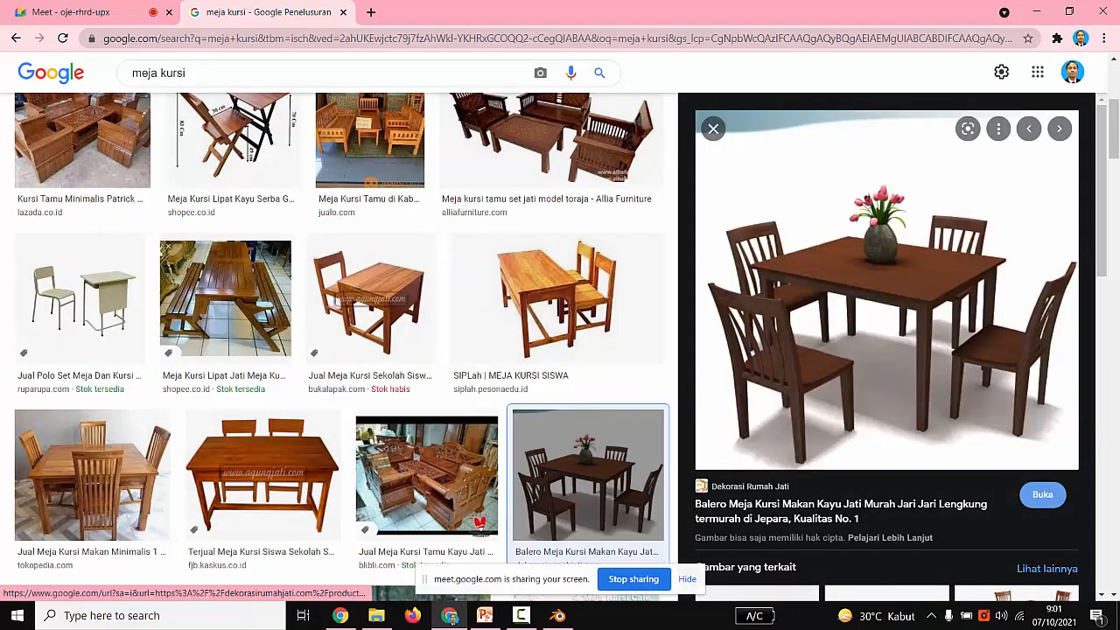
{"action": "scroll", "coordinate": [341, 333], "scroll_direction": "down", "scroll_amount": 4}
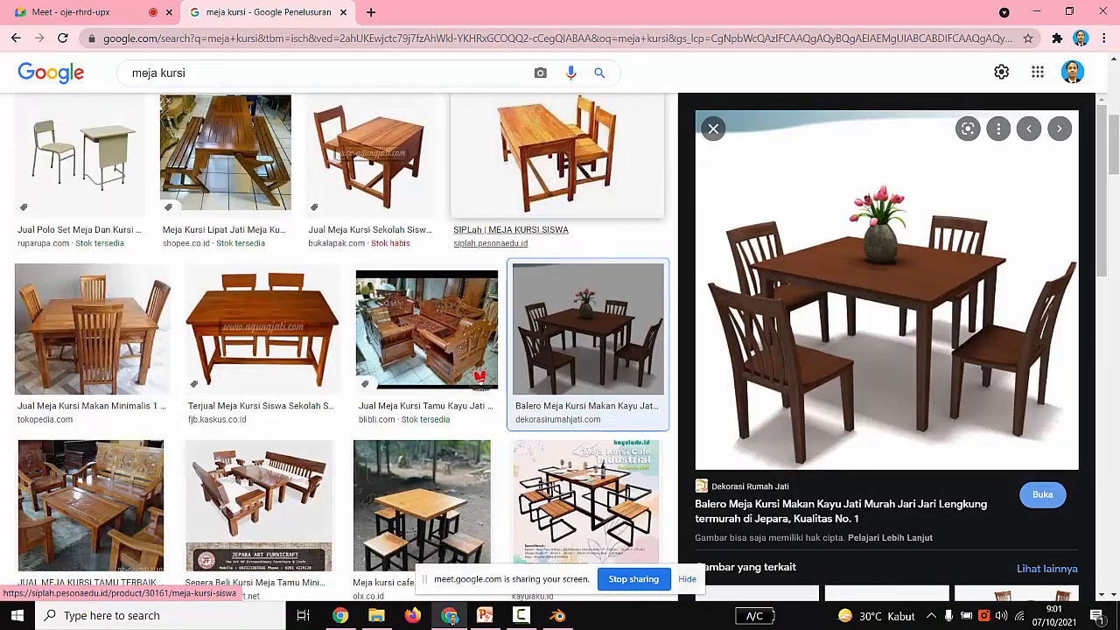
{"action": "scroll", "coordinate": [341, 350], "scroll_direction": "up", "scroll_amount": 8}
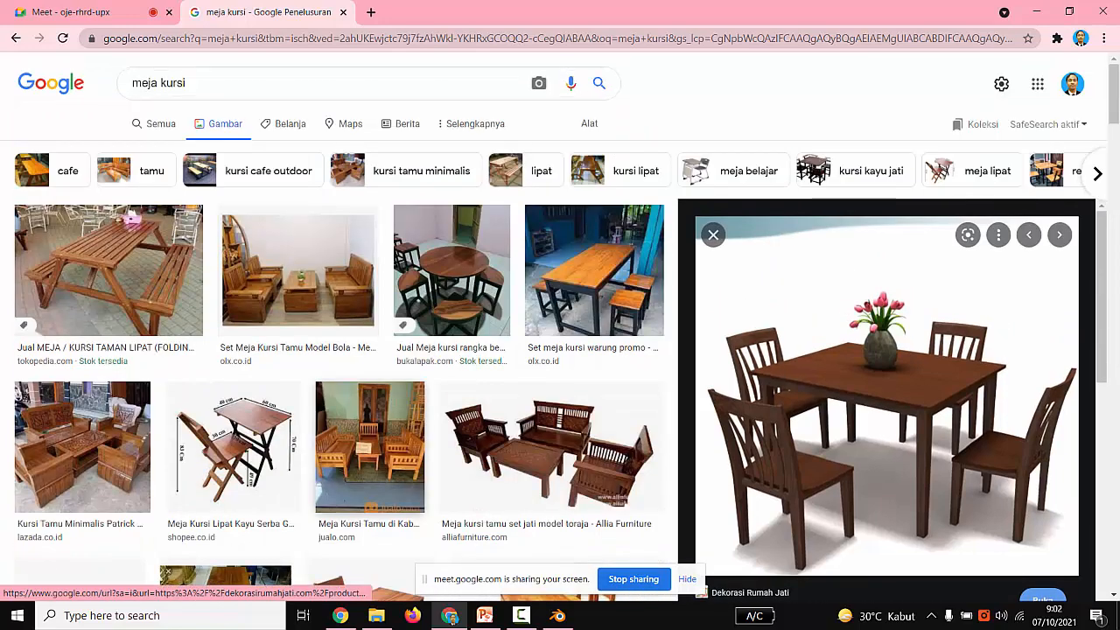
Refine the image search to "meja kursi bundar".
{"action": "left_click", "coordinate": [186, 82]}
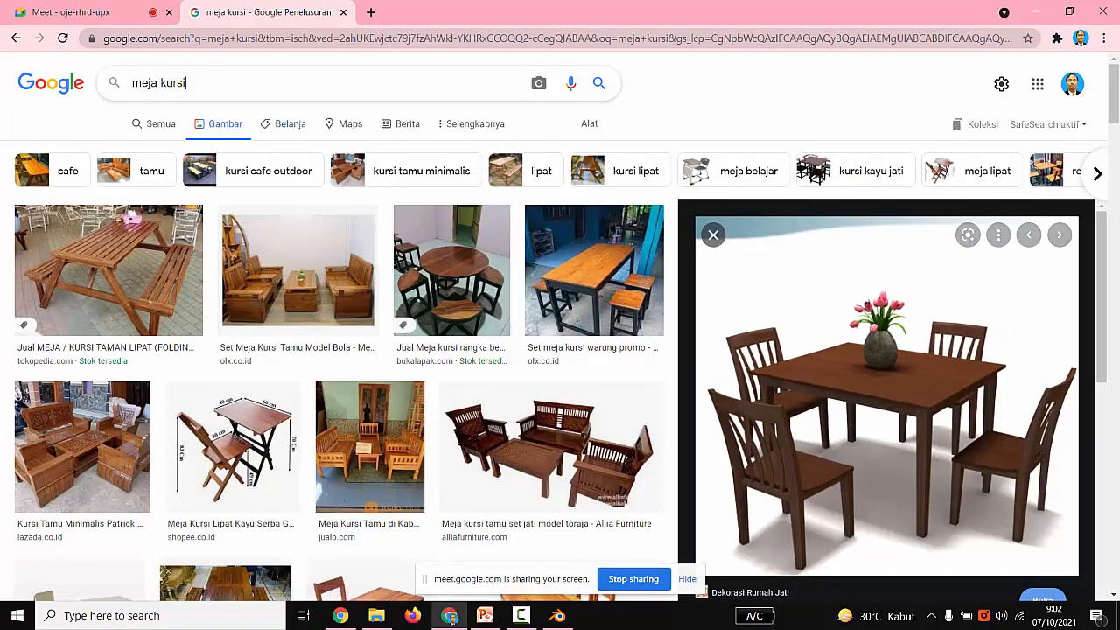
{"action": "type", "text": "bundar"}
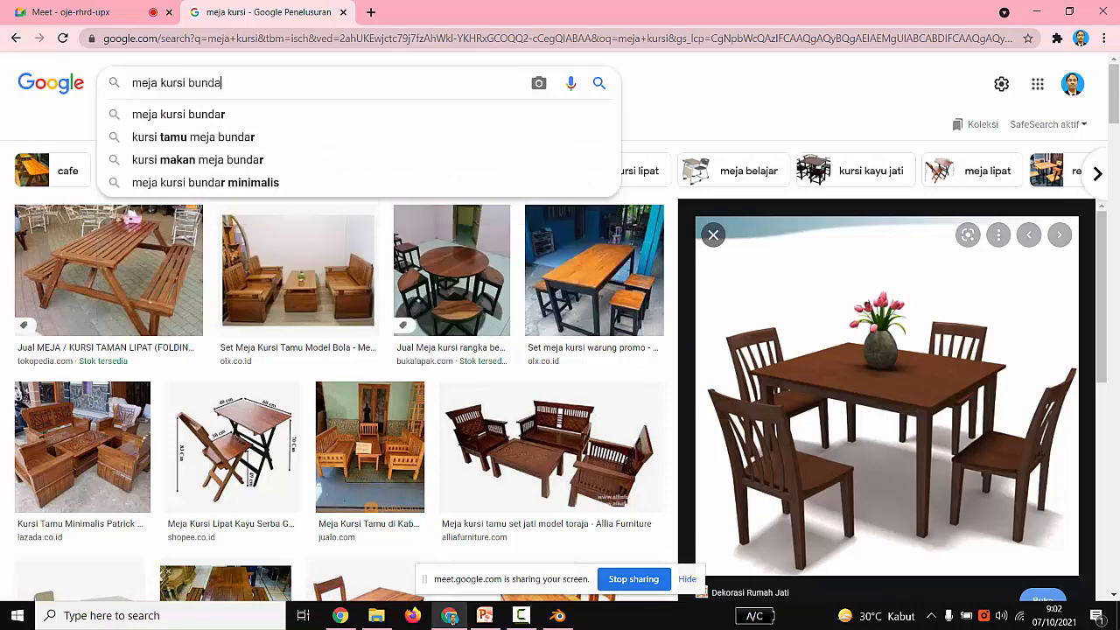
{"action": "key", "text": "Return"}
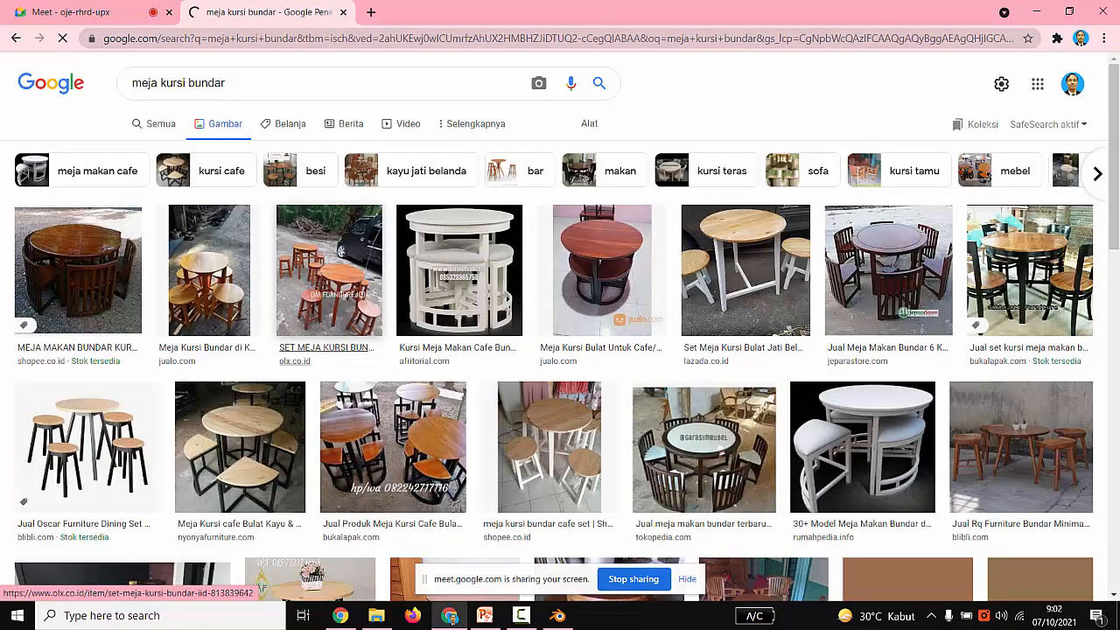
Preview the Lazada round table set, then its related Pinterest photo of a round table with square stools.
{"action": "left_click", "coordinate": [745, 269]}
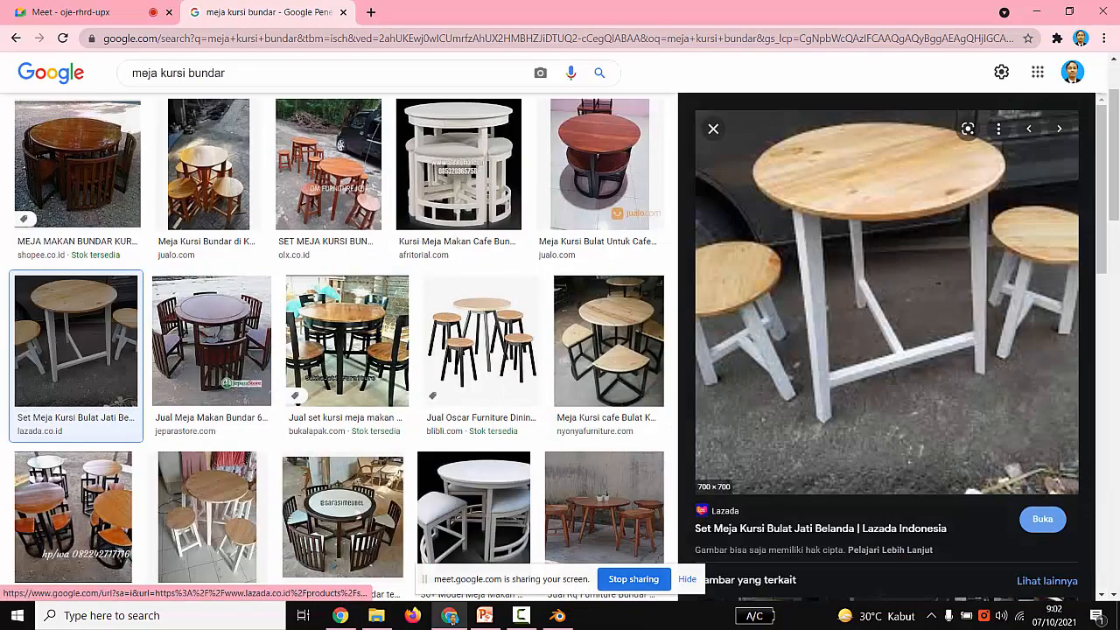
{"action": "scroll", "coordinate": [886, 350], "scroll_direction": "down", "scroll_amount": 3}
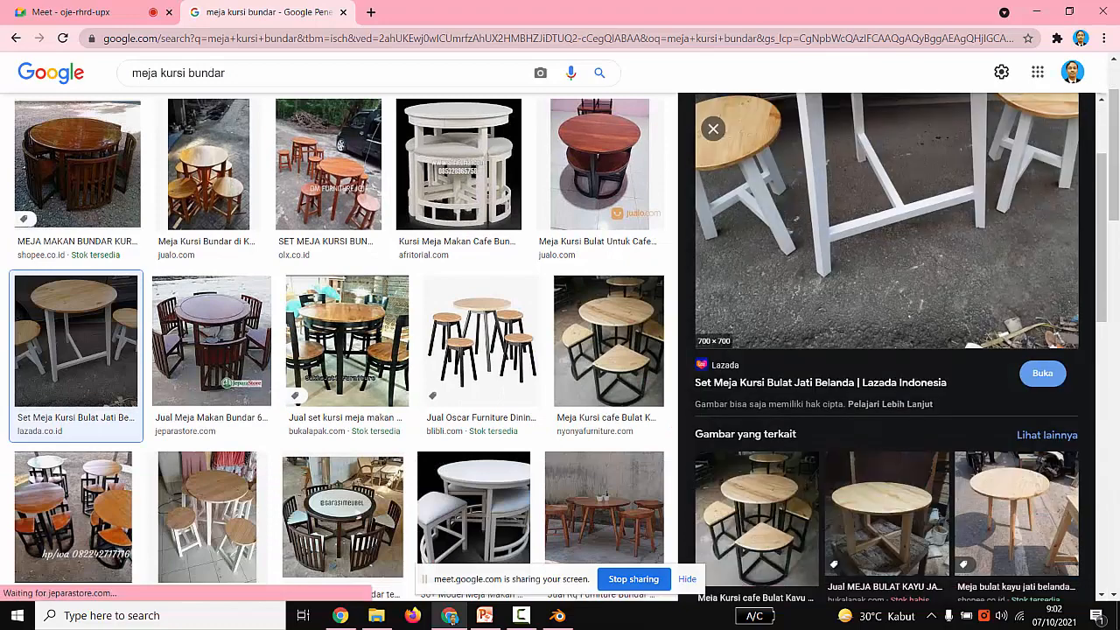
{"action": "scroll", "coordinate": [886, 350], "scroll_direction": "down", "scroll_amount": 3}
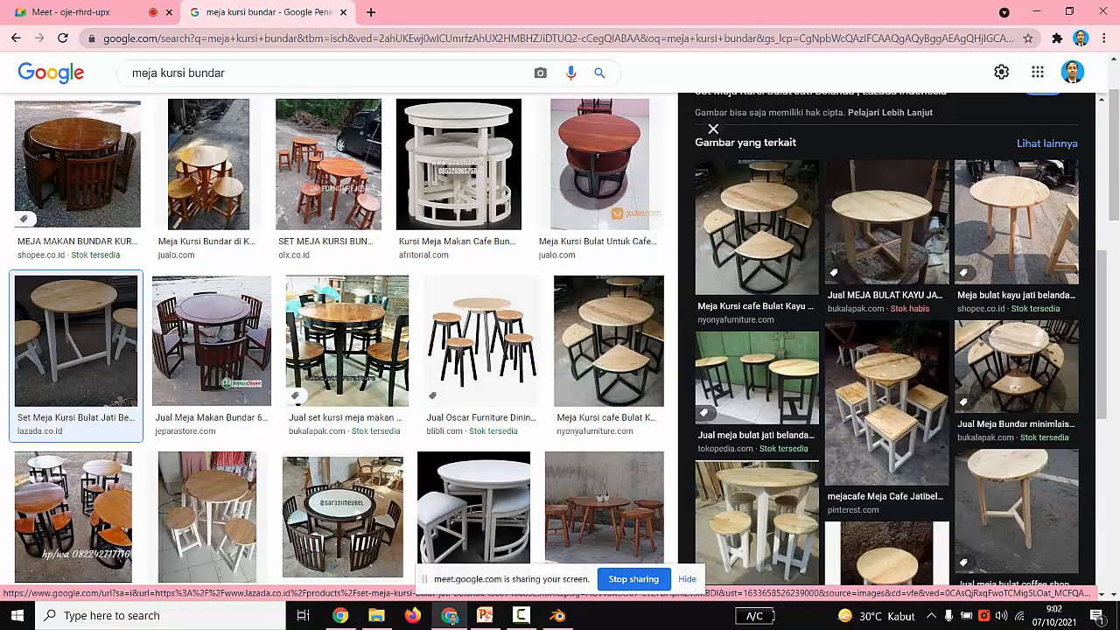
{"action": "left_click", "coordinate": [883, 350]}
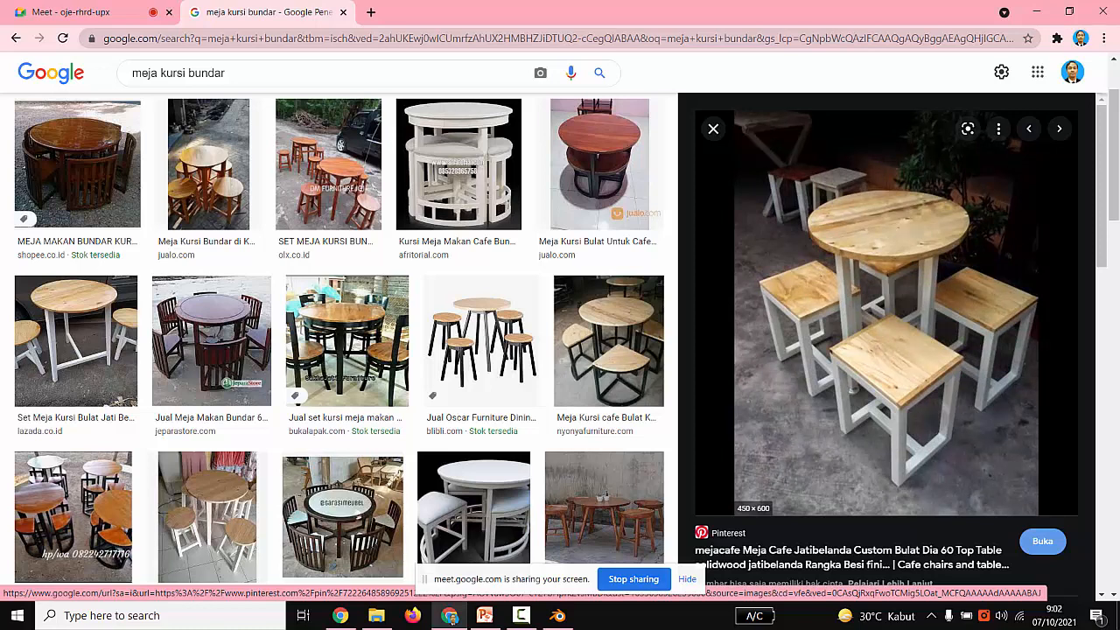
Open the Pinterest round table photo in its own browser tab and show it at 175% zoom as the modelling reference.
{"action": "right_click", "coordinate": [872, 281]}
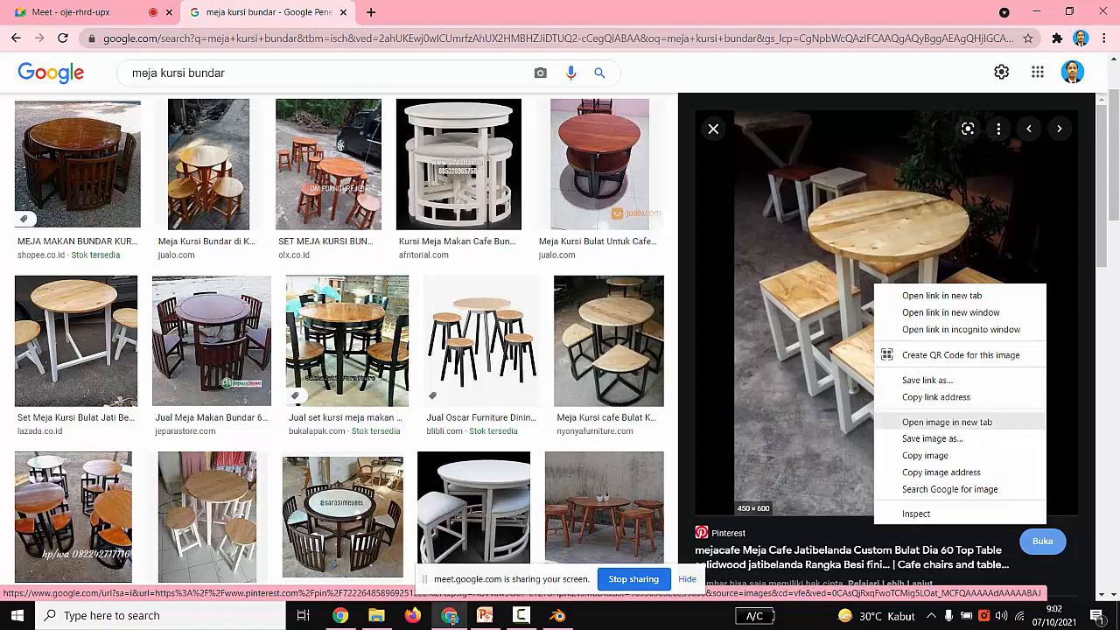
{"action": "left_click", "coordinate": [927, 421]}
{"action": "key", "text": "ctrl+Tab"}
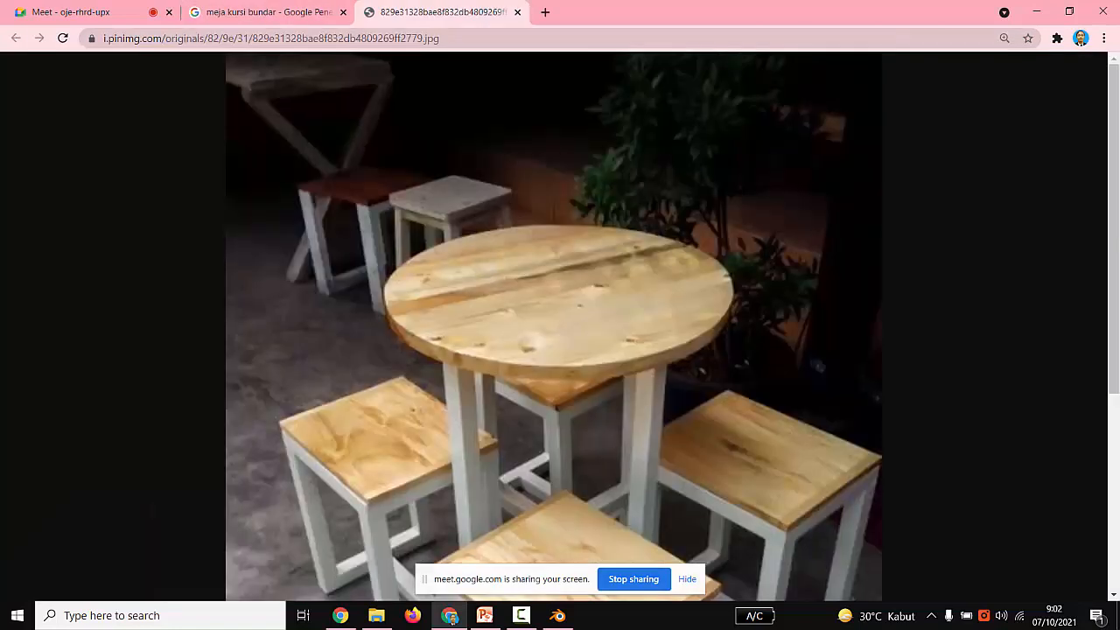
{"action": "scroll", "coordinate": [552, 326], "scroll_direction": "down", "scroll_amount": 2}
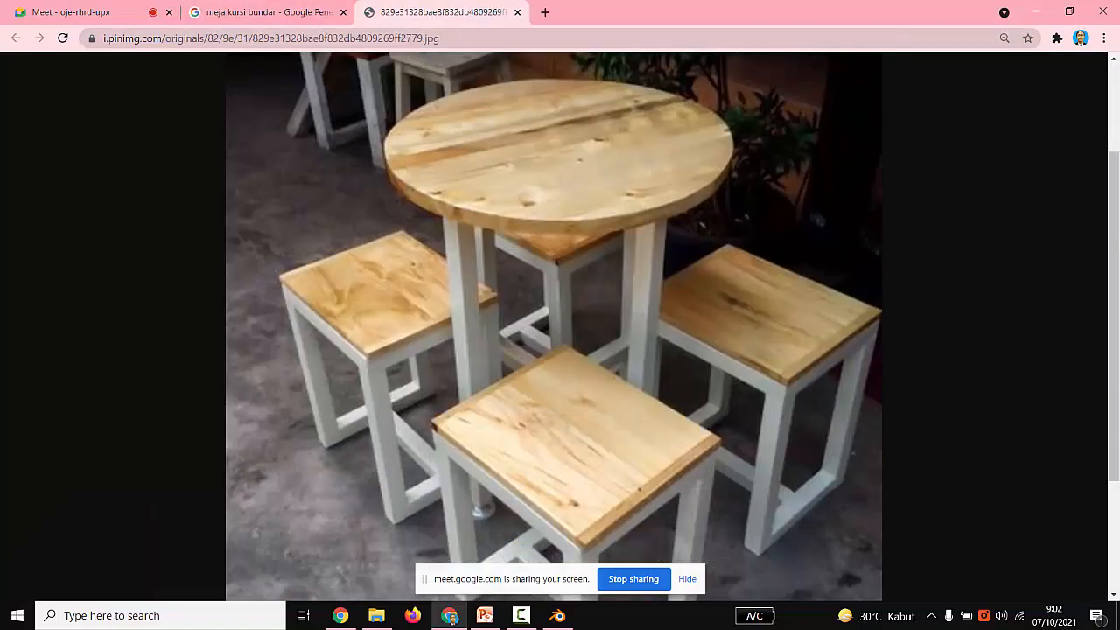
{"action": "scroll", "coordinate": [553, 326], "scroll_direction": "up", "scroll_amount": 2}
{"action": "key", "text": "ctrl+minus"}
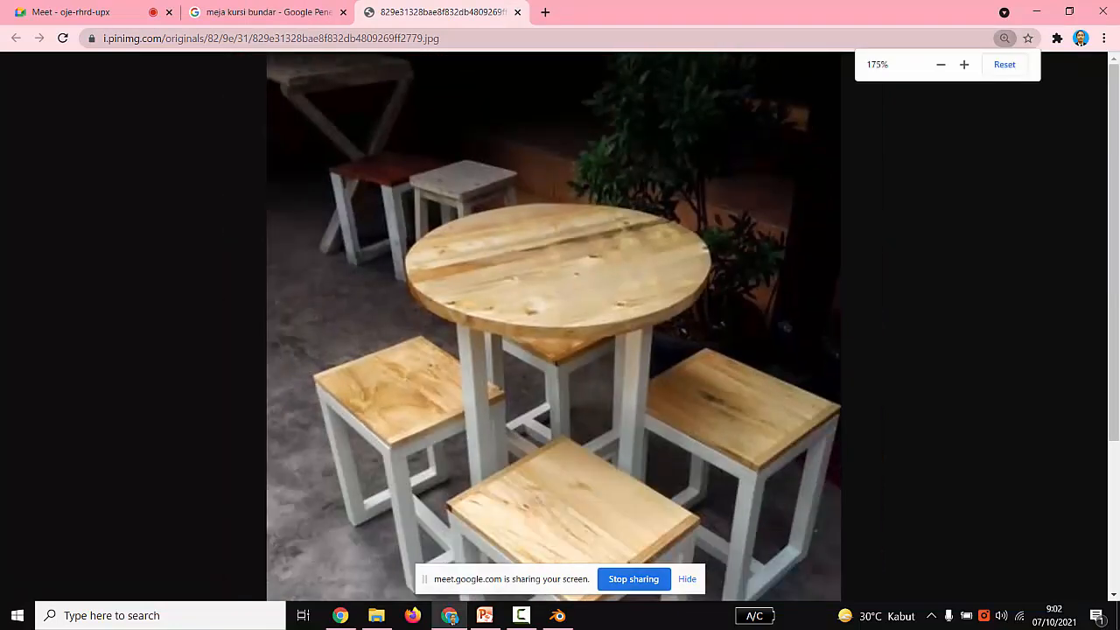
{"action": "key", "text": "ctrl+minus"}
{"action": "key", "text": "ctrl+plus"}
Switch to the primitives scene in Blender and clear the torus selection.
{"action": "left_click", "coordinate": [556, 615]}
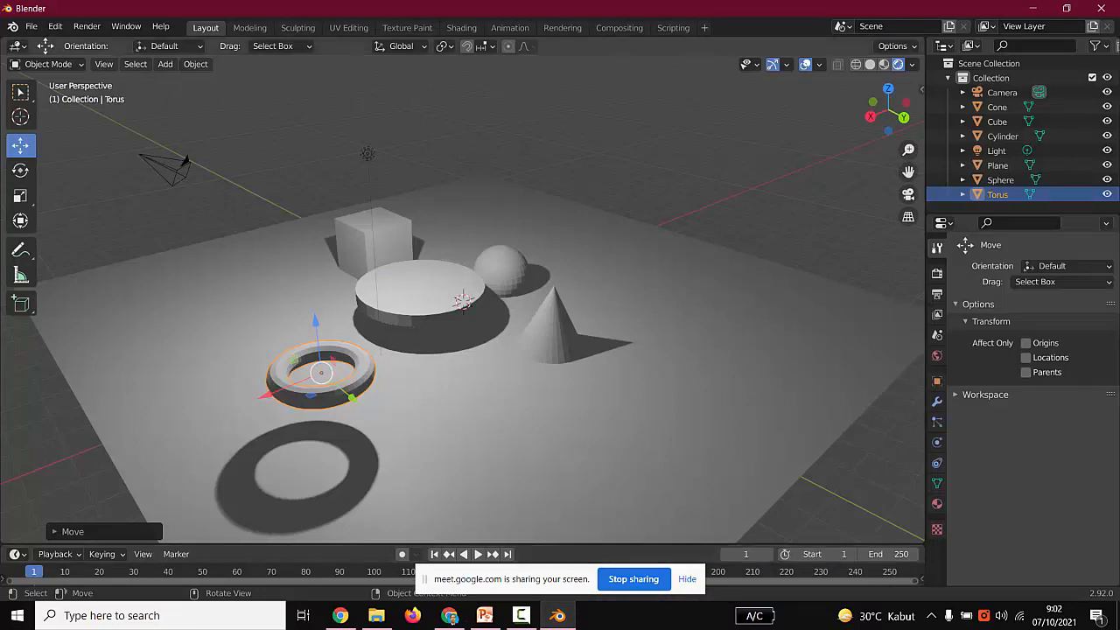
{"action": "left_click", "coordinate": [613, 130]}
{"action": "scroll", "coordinate": [613, 130], "scroll_direction": "down", "scroll_amount": 2}
Try to delete all the mesh primitives together with the light, and undo the deletion.
{"action": "left_click_drag", "start_coordinate": [613, 130], "coordinate": [295, 437]}
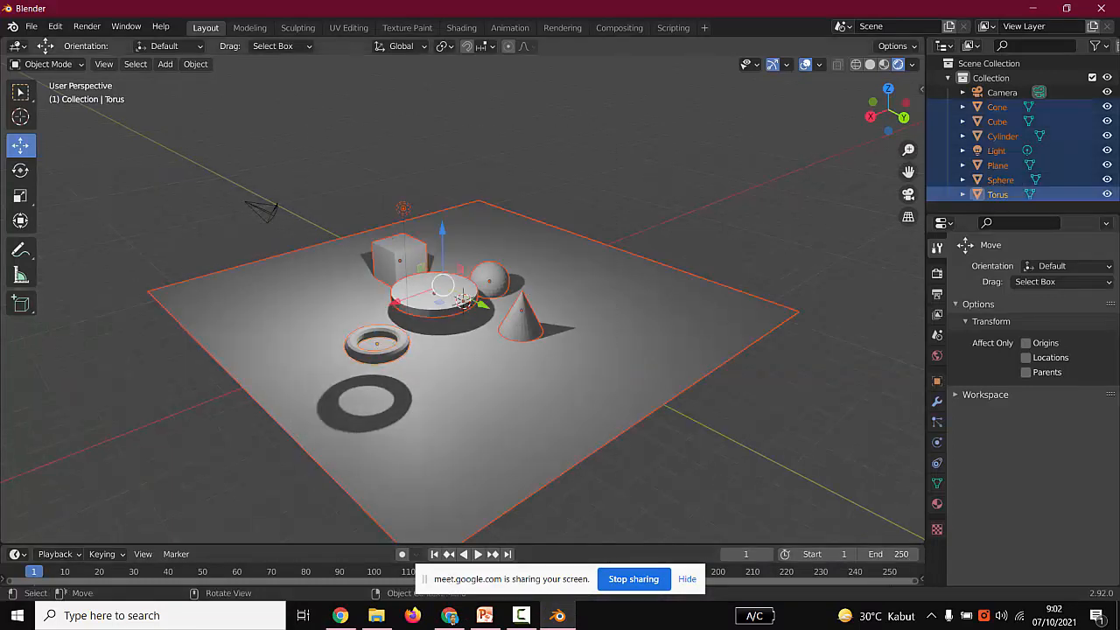
{"action": "key", "text": "Delete"}
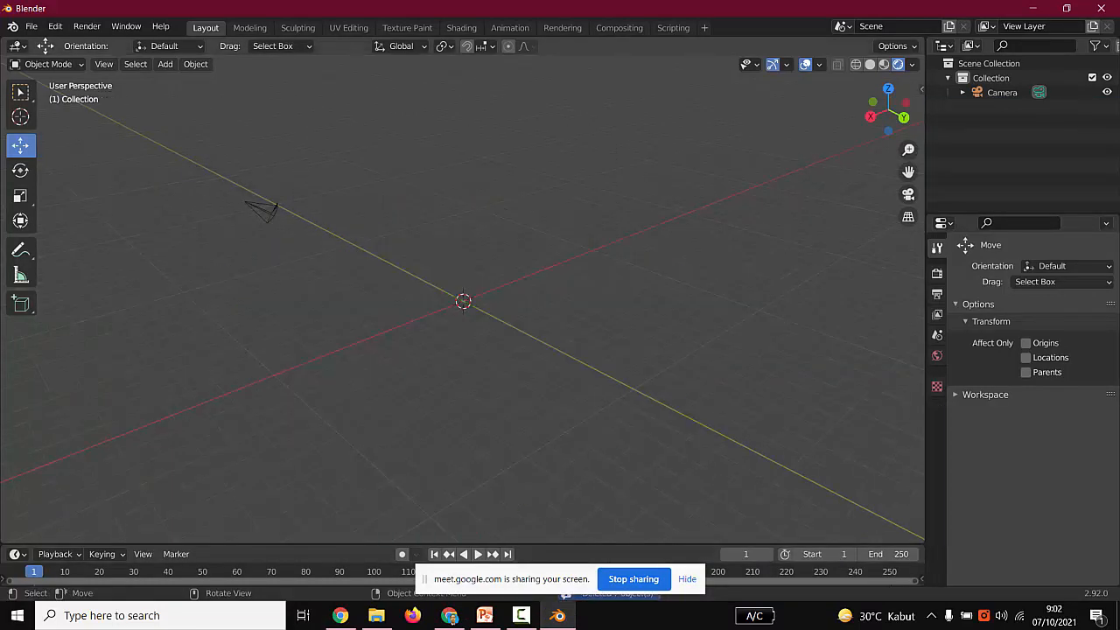
{"action": "key", "text": "x"}
{"action": "key", "text": "Escape"}
{"action": "key", "text": "ctrl+z"}
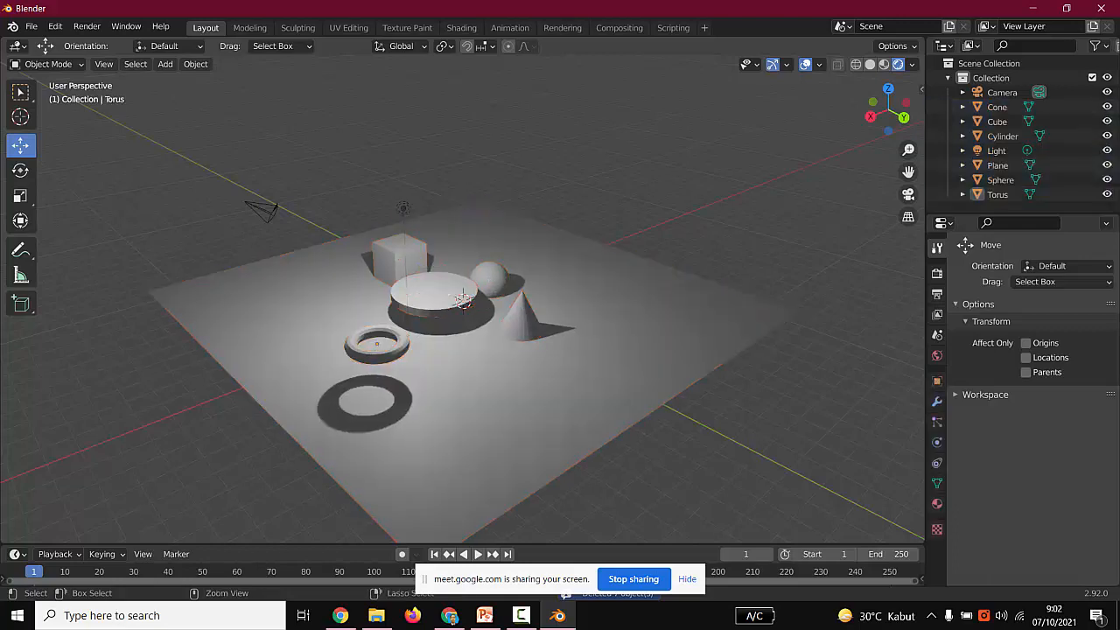
Try clearing the meshes and light again and adding a cylinder, and revert to the full primitives scene.
{"action": "left_click_drag", "start_coordinate": [743, 512], "coordinate": [334, 257]}
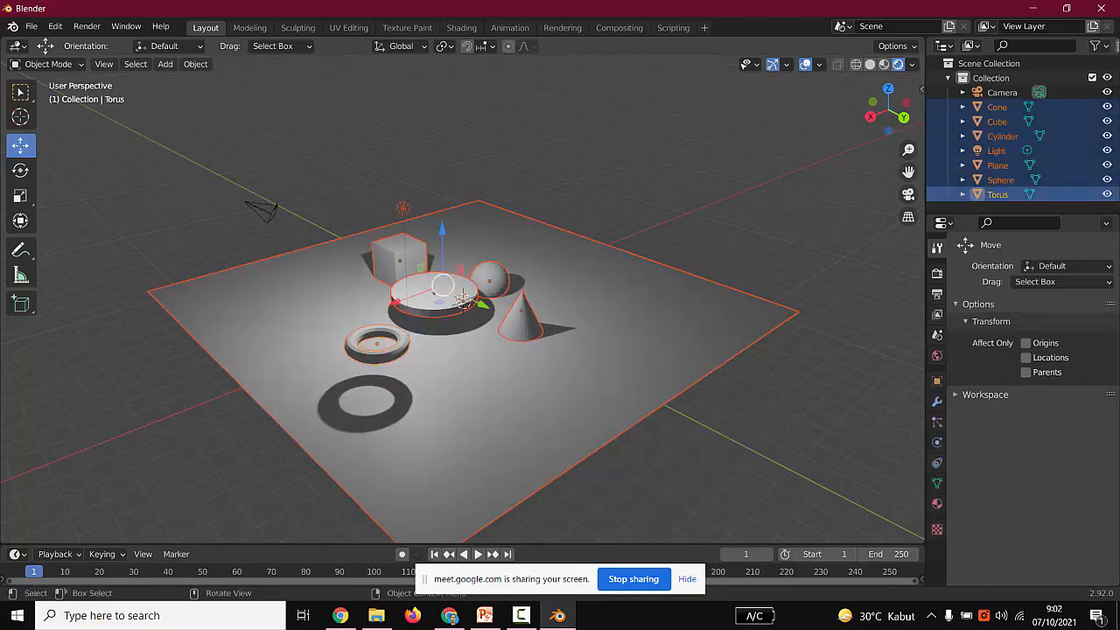
{"action": "key", "text": "Delete"}
{"action": "scroll", "coordinate": [463, 302], "scroll_direction": "up", "scroll_amount": 4}
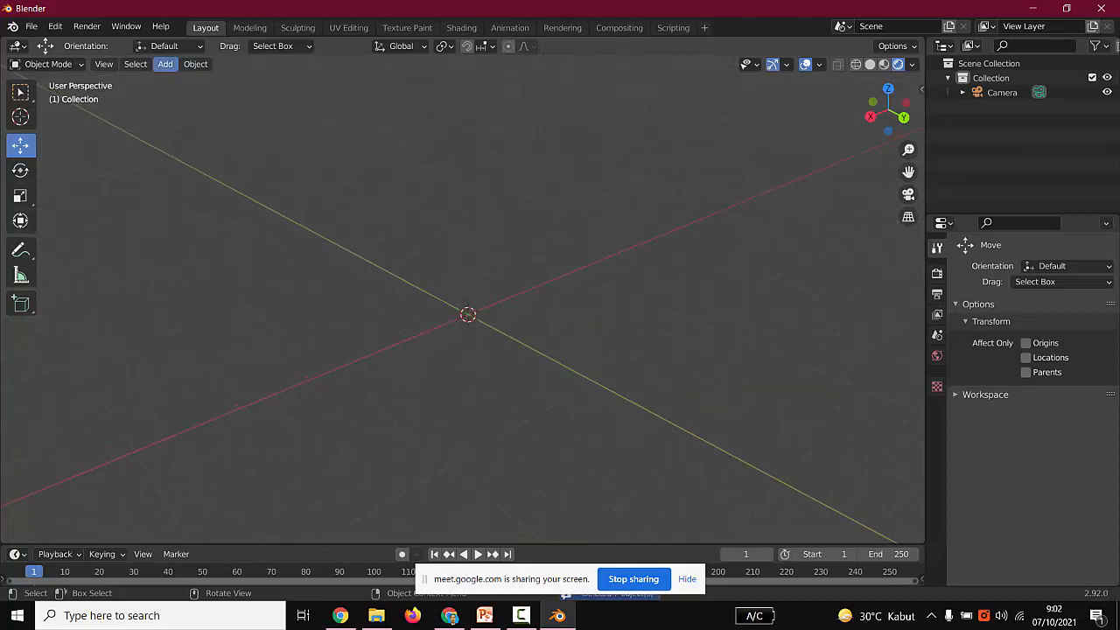
{"action": "left_click", "coordinate": [165, 64]}
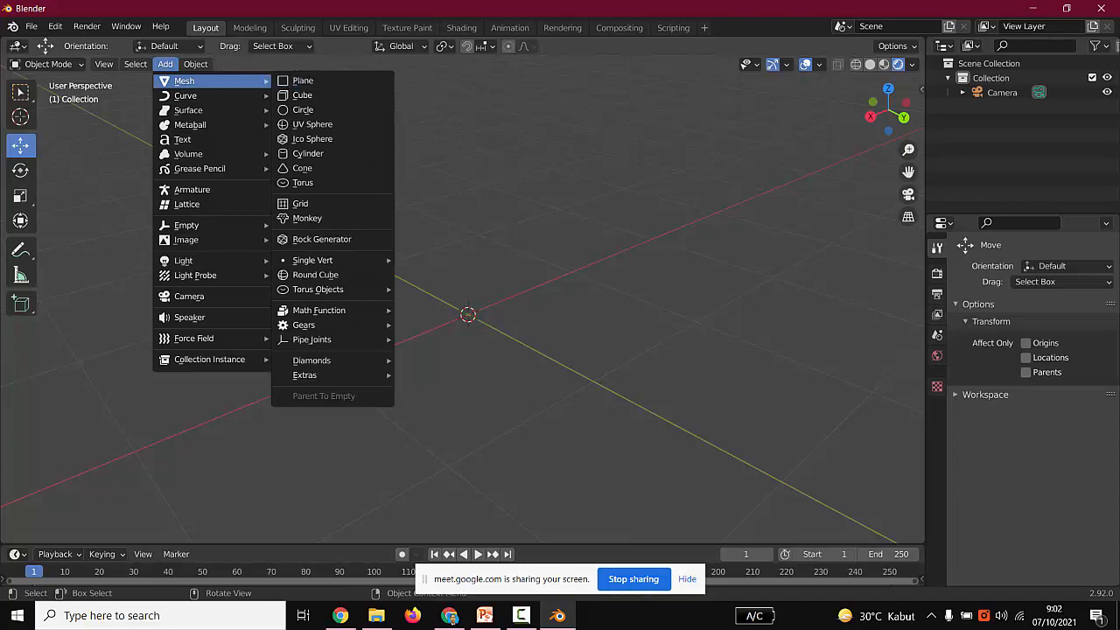
{"action": "left_click", "coordinate": [307, 153]}
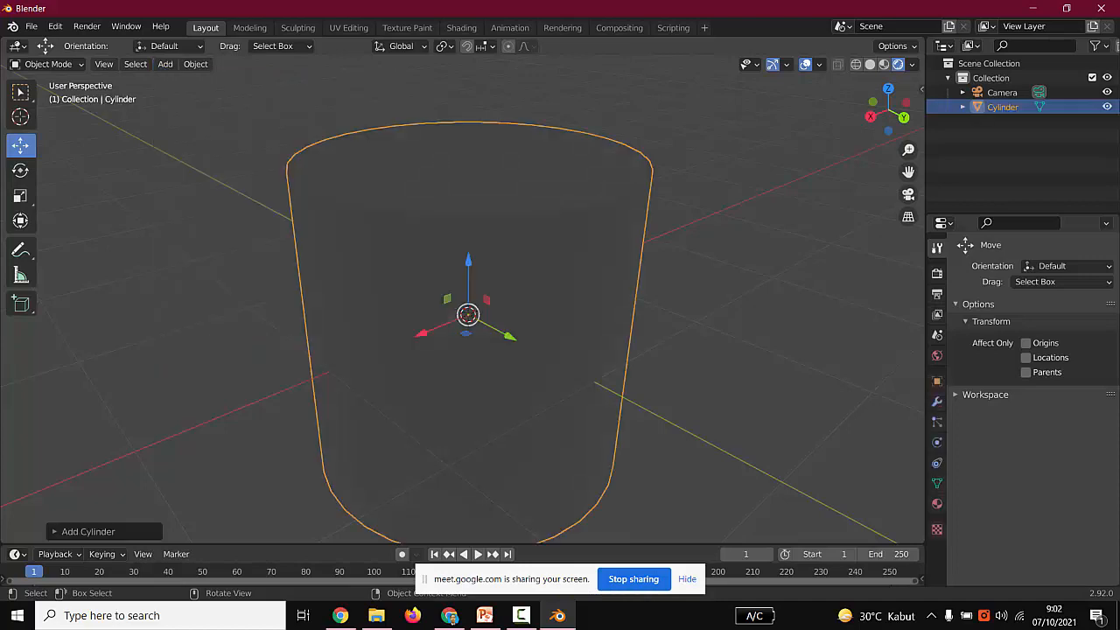
{"action": "scroll", "coordinate": [464, 302], "scroll_direction": "down", "scroll_amount": 8}
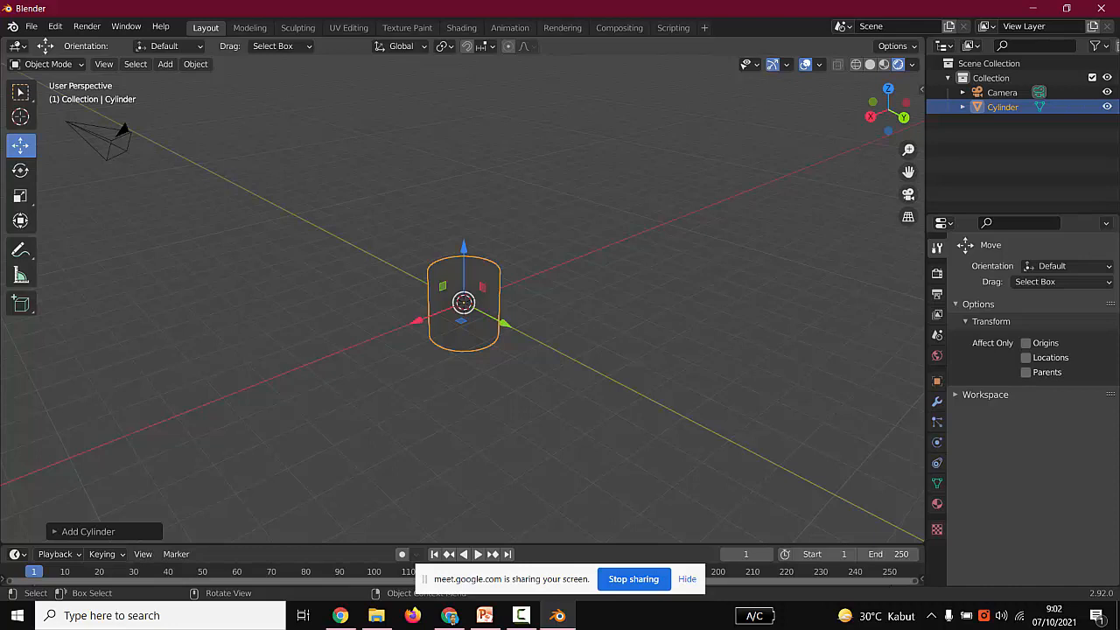
{"action": "key", "text": "Delete"}
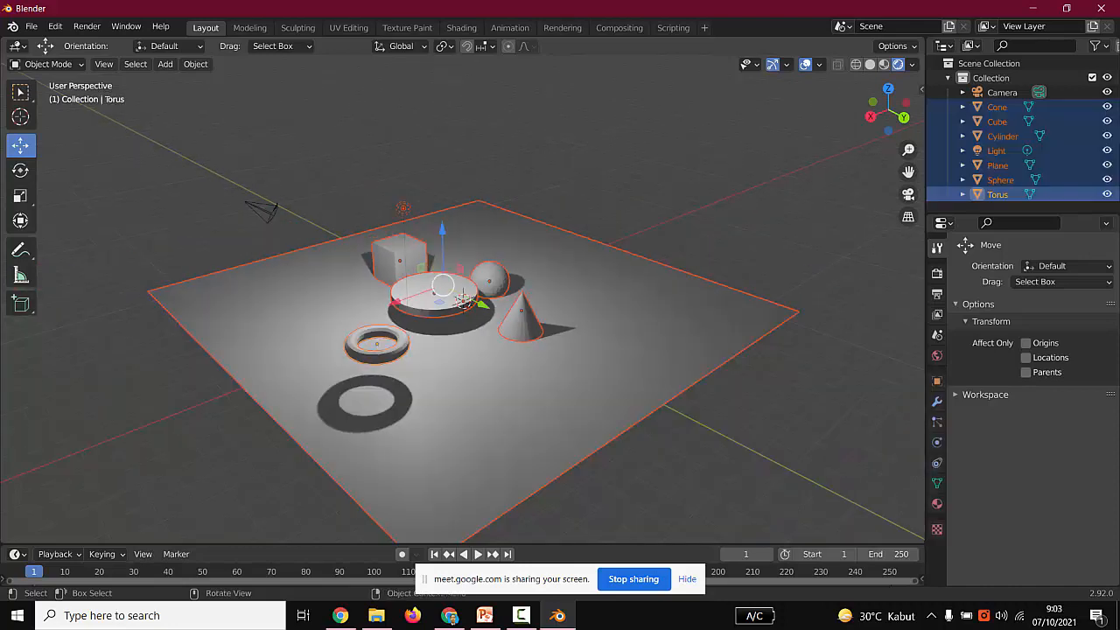
Delete the cube, the disc-shaped cylinder and the sphere individually, keeping the light and camera.
{"action": "key", "text": "alt+a"}
{"action": "left_click", "coordinate": [997, 165]}
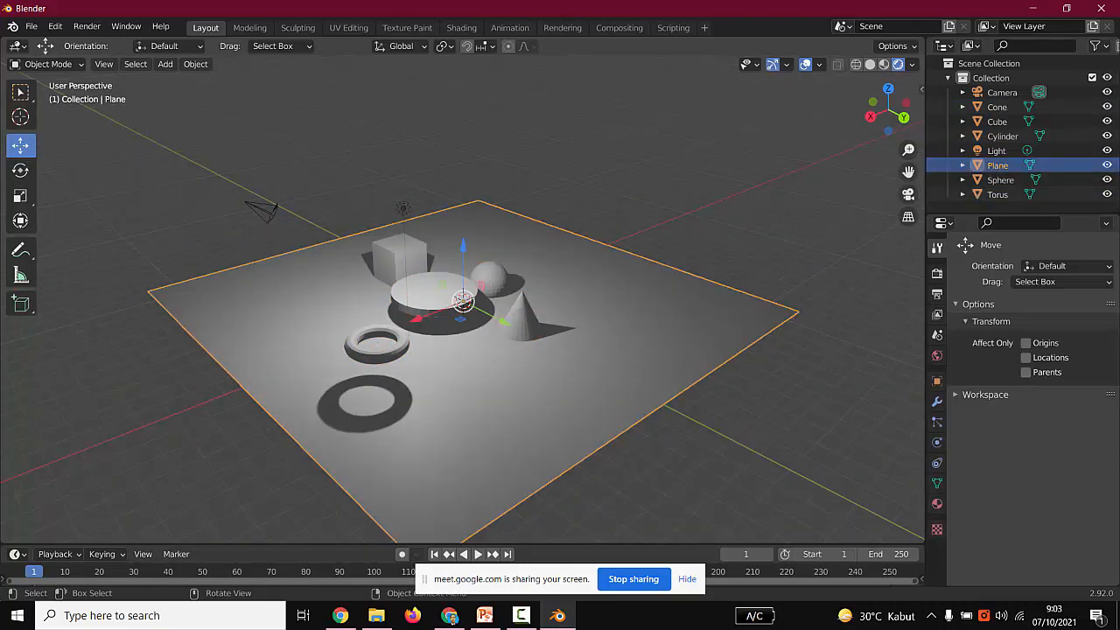
{"action": "left_click", "coordinate": [997, 121]}
{"action": "scroll", "coordinate": [462, 302], "scroll_direction": "up", "scroll_amount": 3}
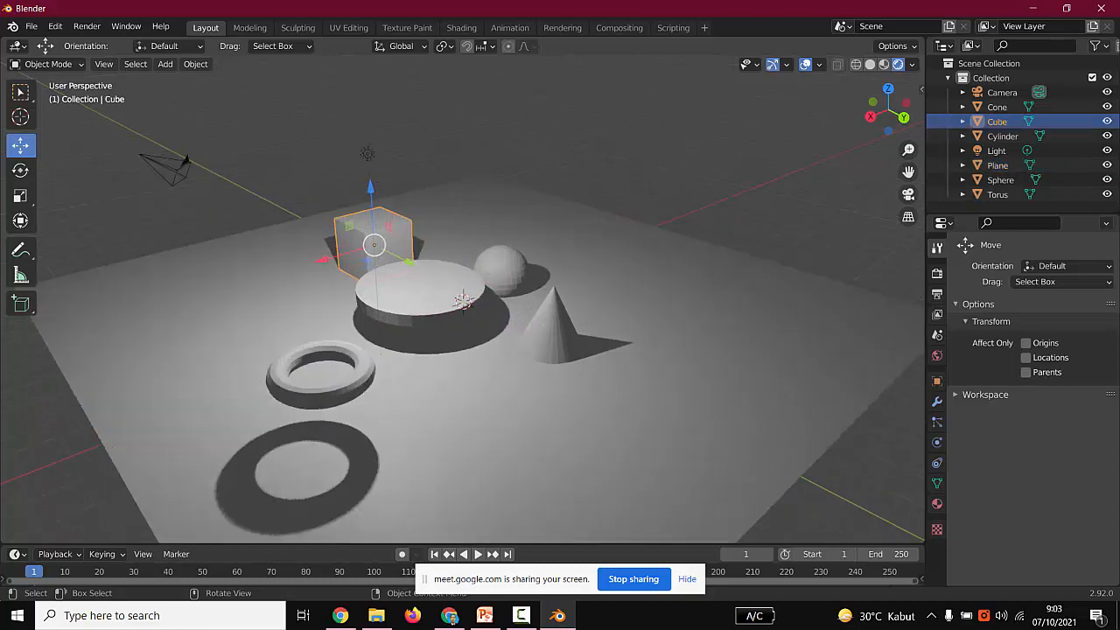
{"action": "key", "text": "Delete"}
{"action": "left_click", "coordinate": [463, 300]}
{"action": "key", "text": "Delete"}
{"action": "left_click", "coordinate": [500, 267]}
{"action": "key", "text": "Delete"}
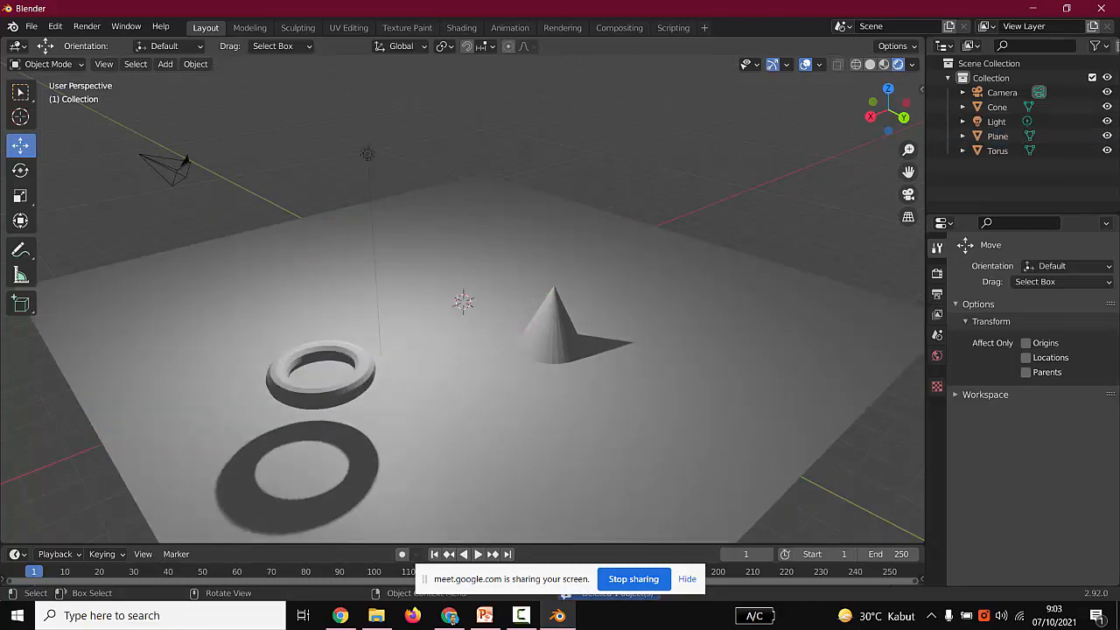
Delete the cone, the torus and the floor plane, leaving only the camera and light in the scene.
{"action": "left_click", "coordinate": [552, 324]}
{"action": "key", "text": "Delete"}
{"action": "left_click", "coordinate": [321, 372]}
{"action": "key", "text": "Delete"}
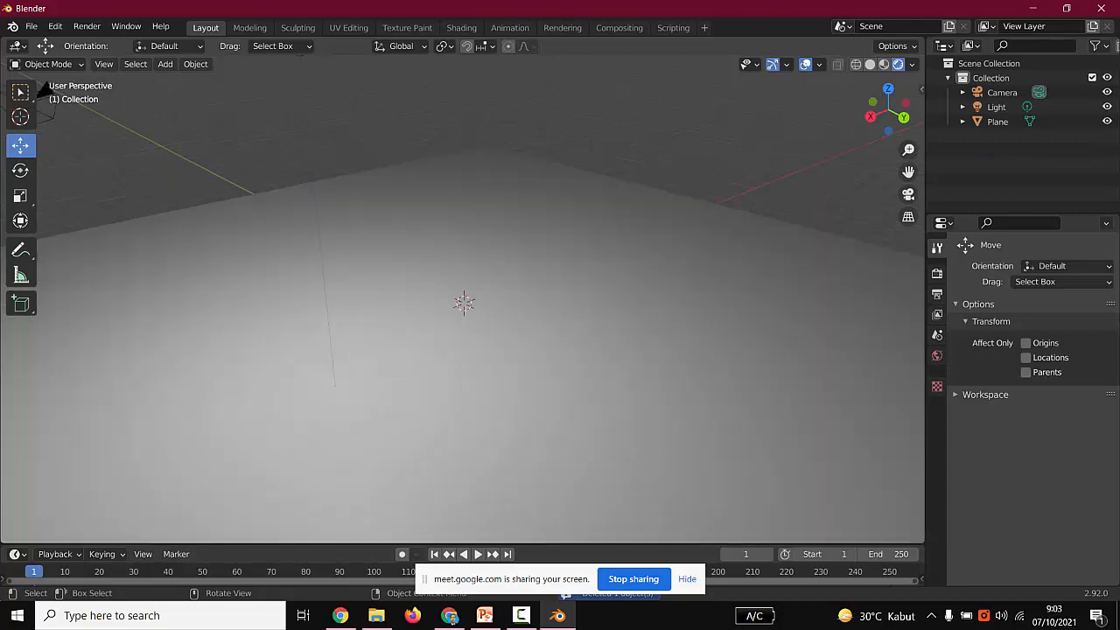
{"action": "key", "text": "Delete"}
Add a new plane mesh at the world origin.
{"action": "left_click", "coordinate": [165, 64]}
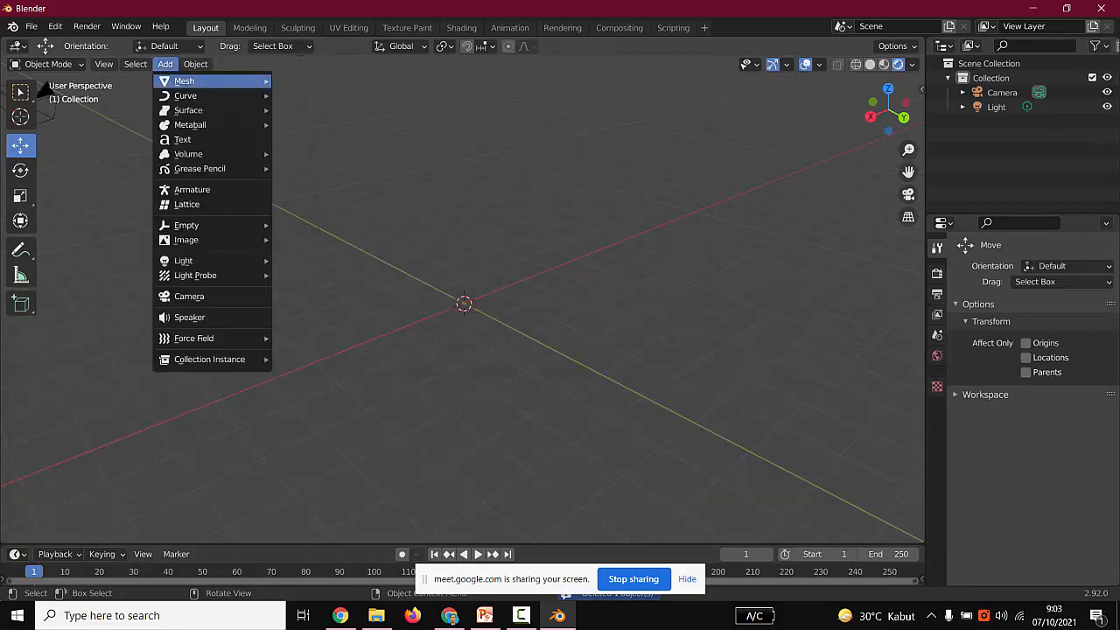
{"action": "mouse_move", "coordinate": [183, 81]}
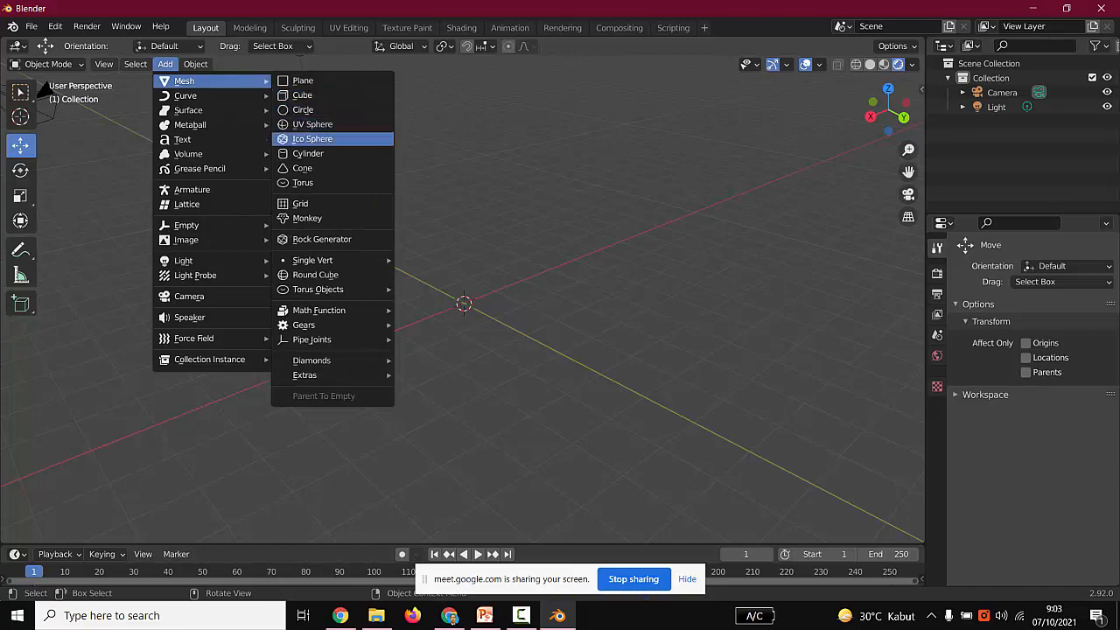
{"action": "left_click", "coordinate": [302, 80]}
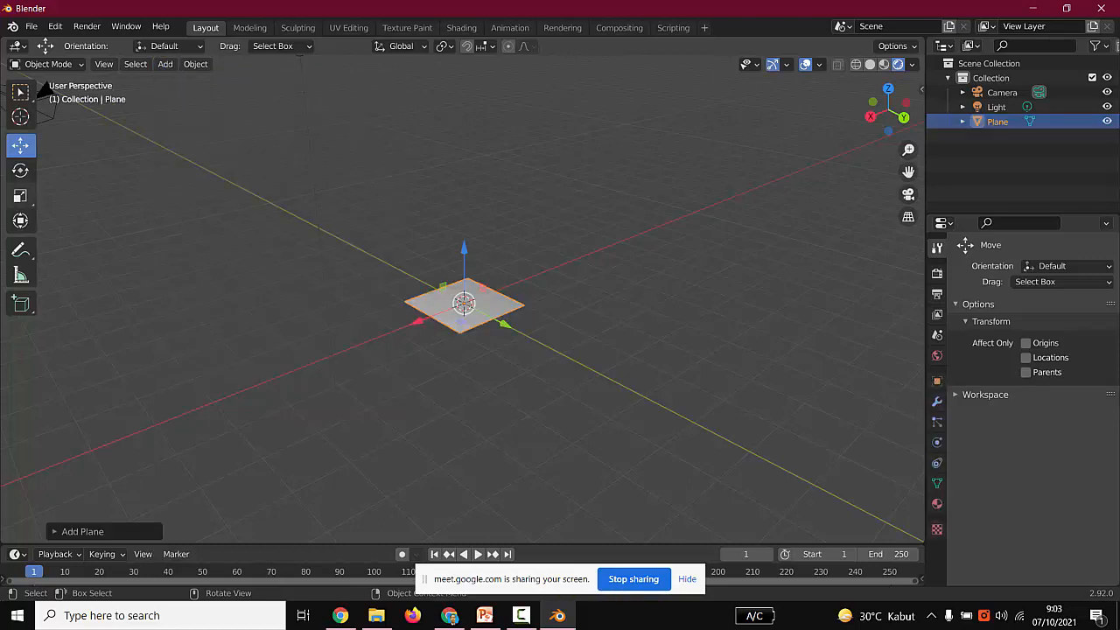
Scale the plane up uniformly with the Scale tool so it forms a large floor, and deselect it.
{"action": "left_click", "coordinate": [20, 195]}
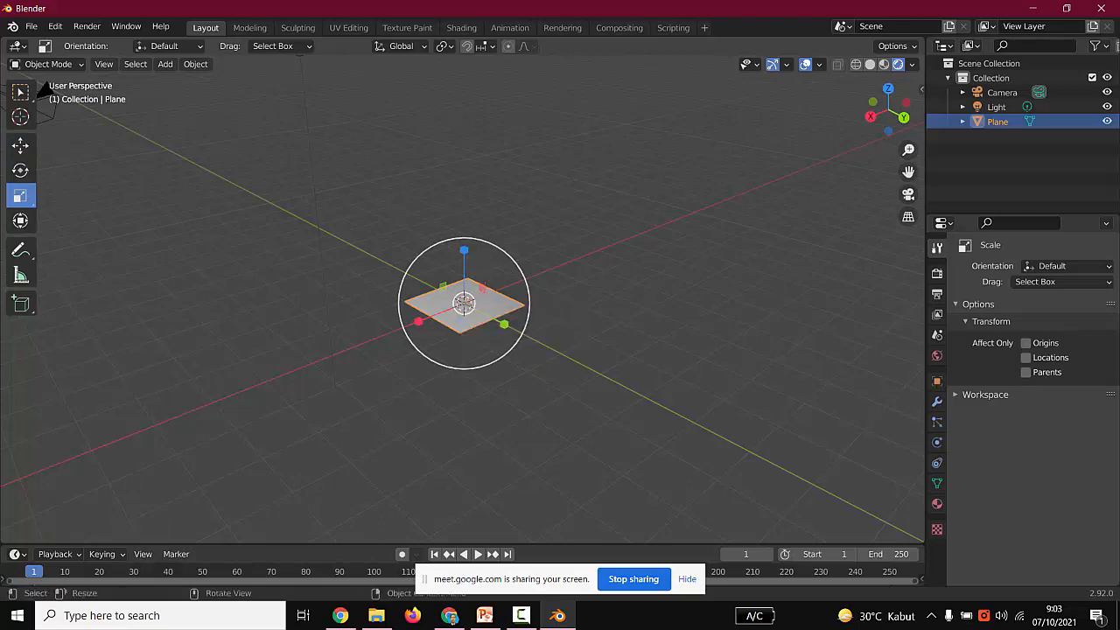
{"action": "left_click_drag", "start_coordinate": [463, 304], "coordinate": [583, 160]}
{"action": "middle_click_drag", "start_coordinate": [583, 160], "coordinate": [516, 280]}
{"action": "key", "text": "alt+a"}
{"action": "scroll", "coordinate": [464, 302], "scroll_direction": "up", "scroll_amount": 3}
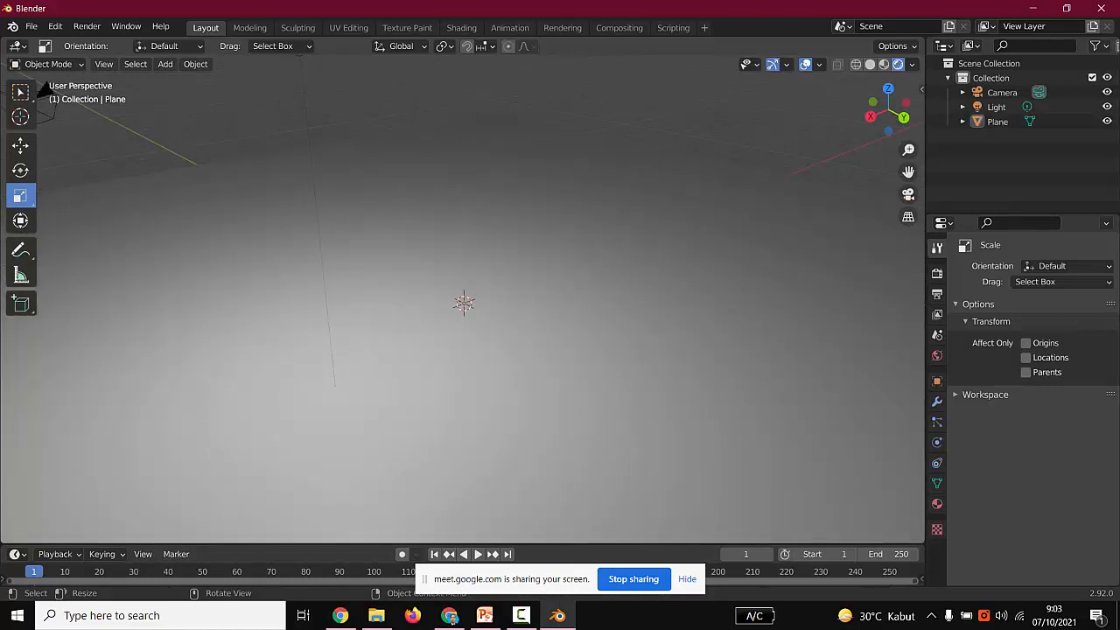
{"action": "scroll", "coordinate": [41, 87], "scroll_direction": "up", "scroll_amount": 2}
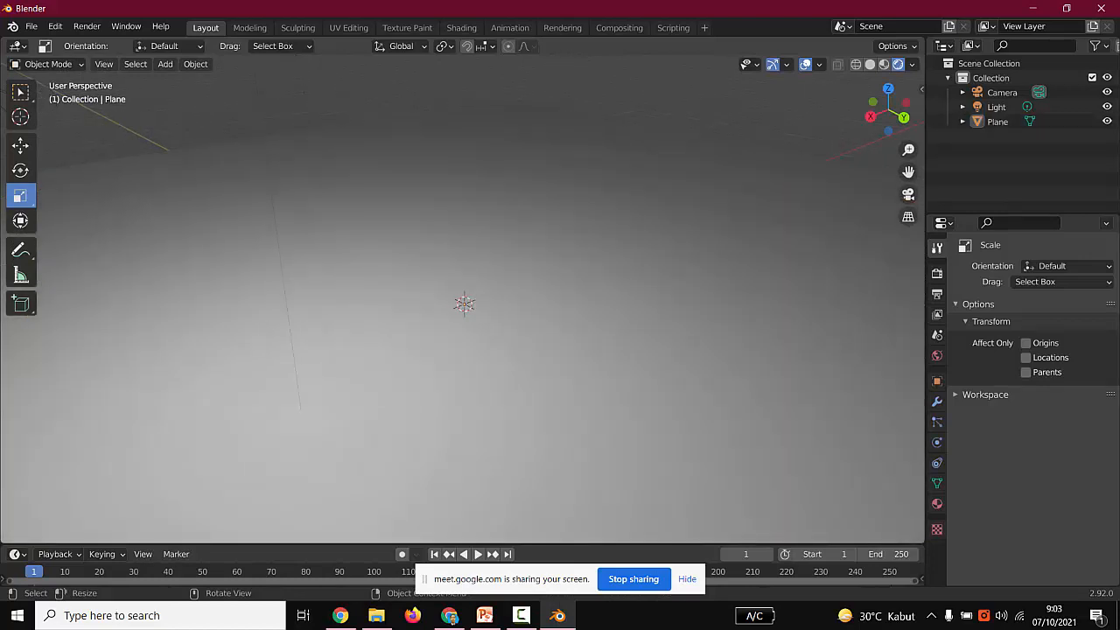
Try adding a cylinder, flattening it along Z and raising it above the floor, and delete it.
{"action": "left_click", "coordinate": [165, 64]}
{"action": "mouse_move", "coordinate": [183, 80]}
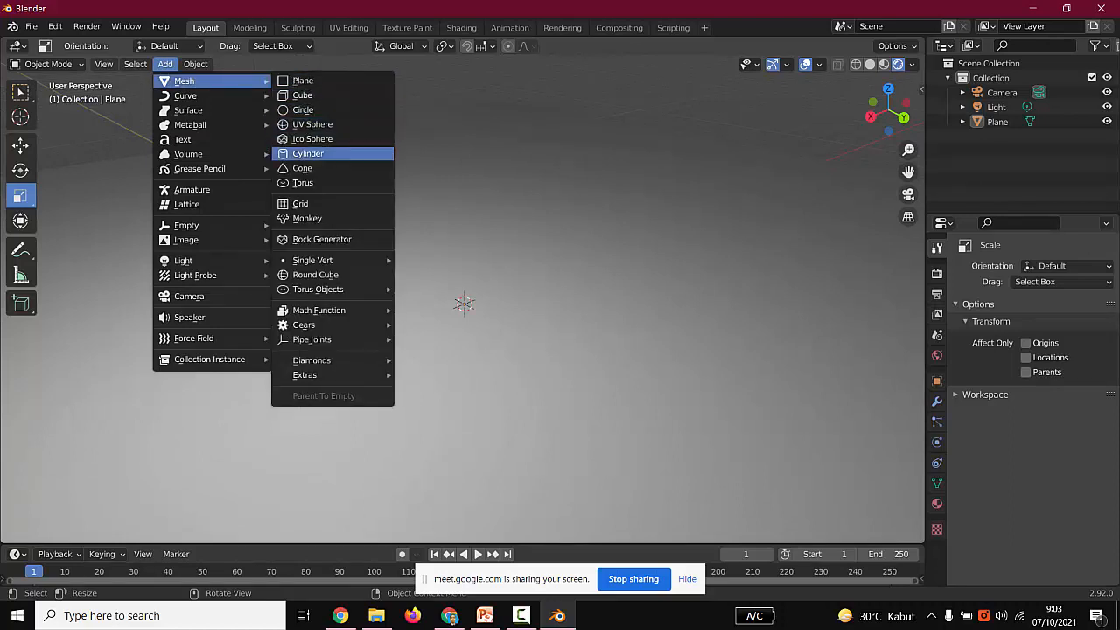
{"action": "left_click", "coordinate": [314, 153]}
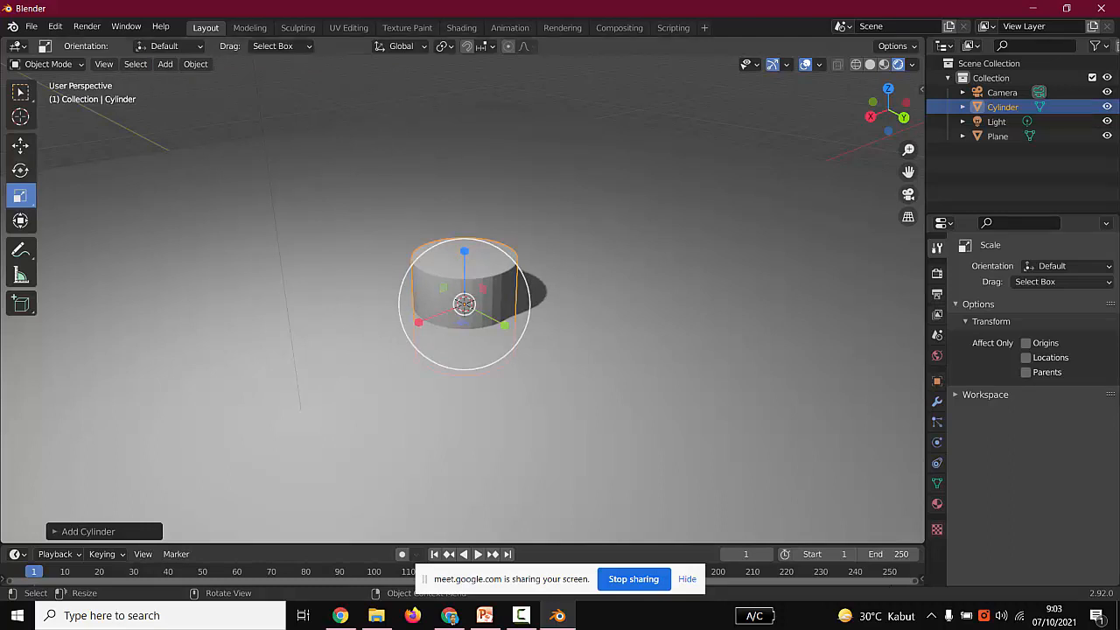
{"action": "left_click_drag", "start_coordinate": [463, 252], "coordinate": [452, 306]}
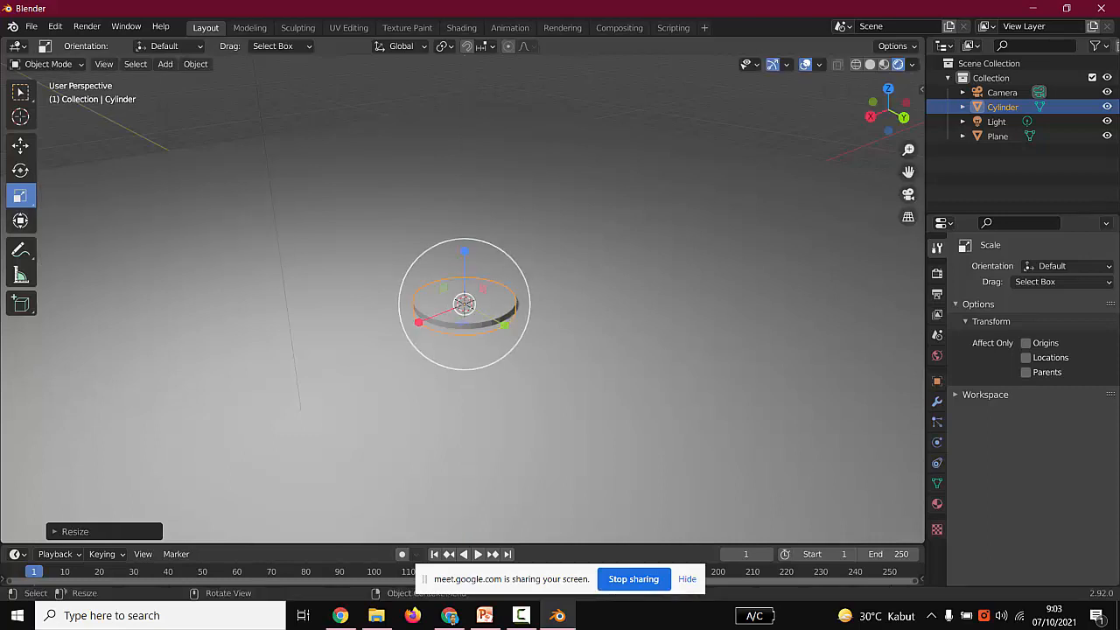
{"action": "left_click", "coordinate": [20, 146]}
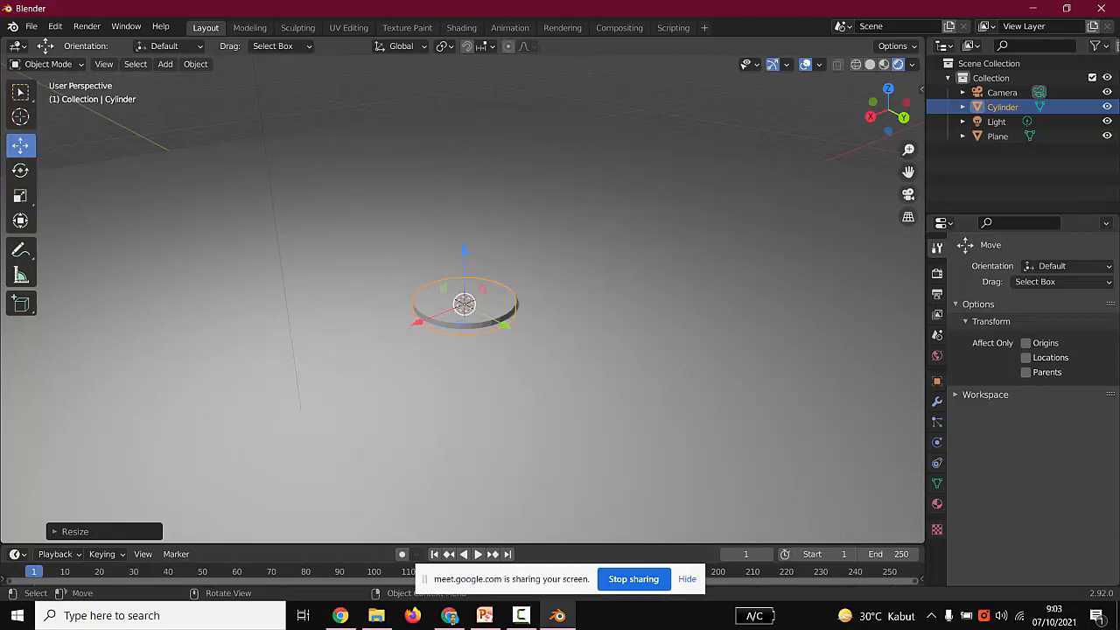
{"action": "left_click_drag", "start_coordinate": [463, 250], "coordinate": [464, 227]}
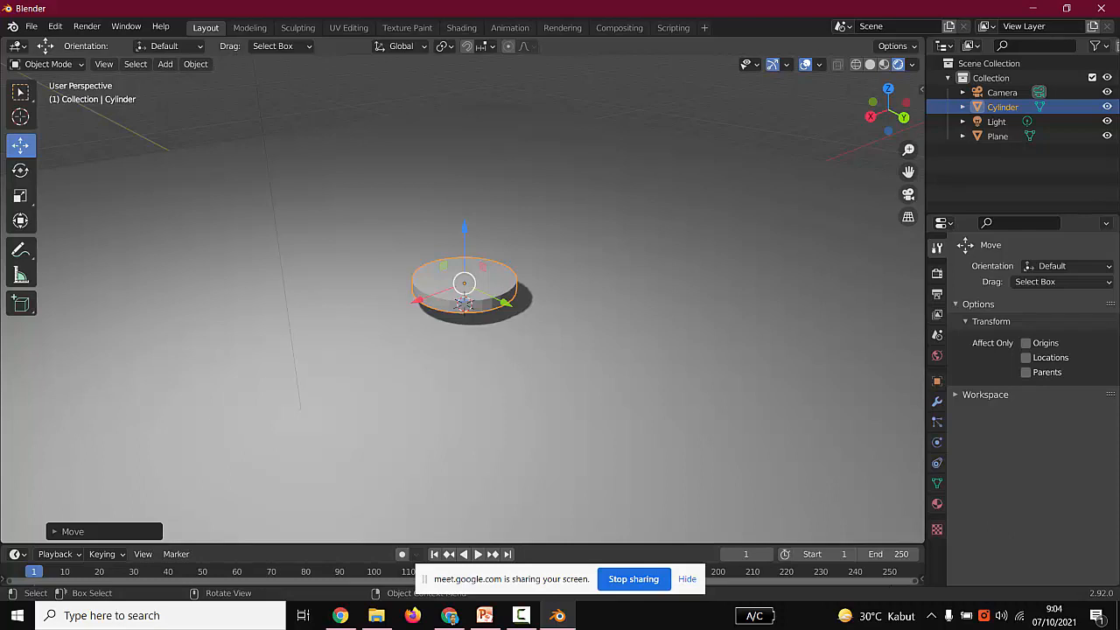
{"action": "key", "text": "Delete"}
Add another cylinder at the world origin and adjust its vertex count in the creation settings.
{"action": "left_click", "coordinate": [165, 64]}
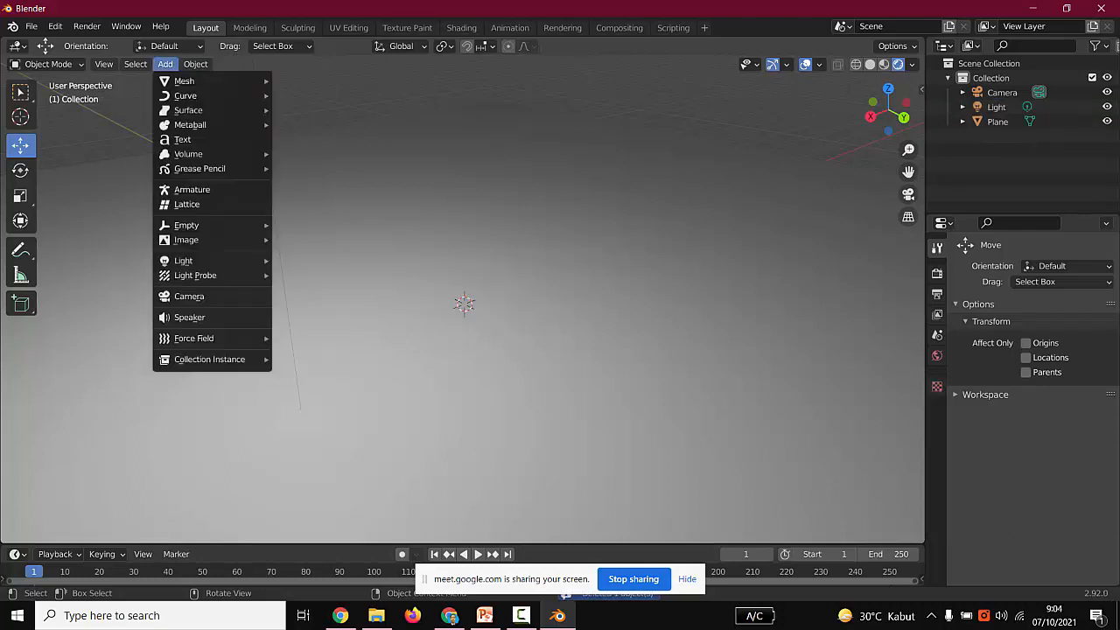
{"action": "mouse_move", "coordinate": [184, 80]}
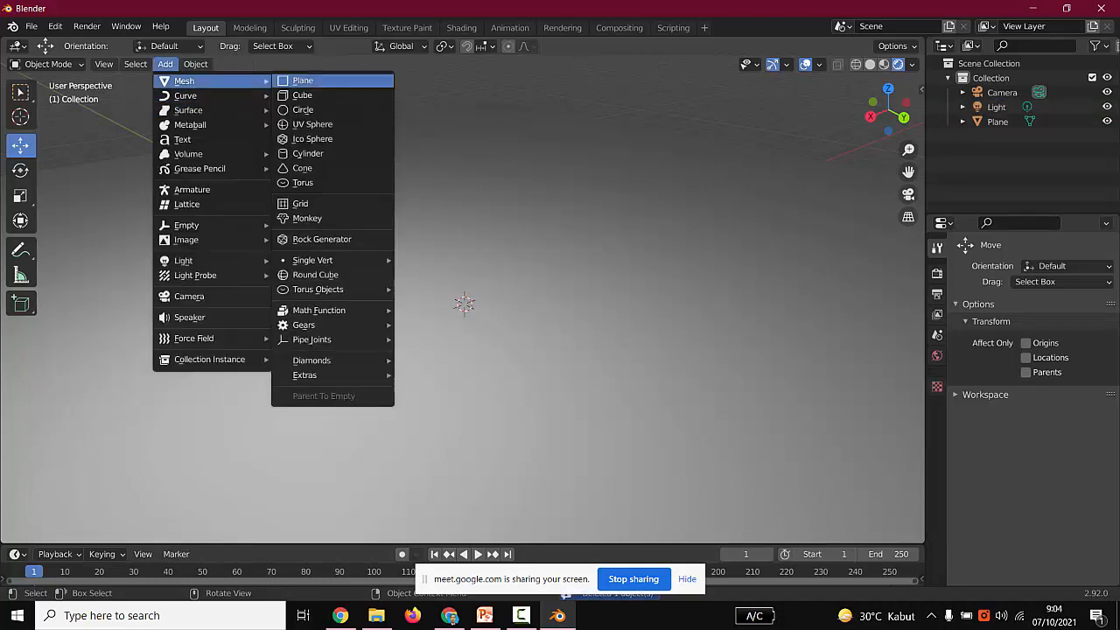
{"action": "left_click", "coordinate": [308, 153]}
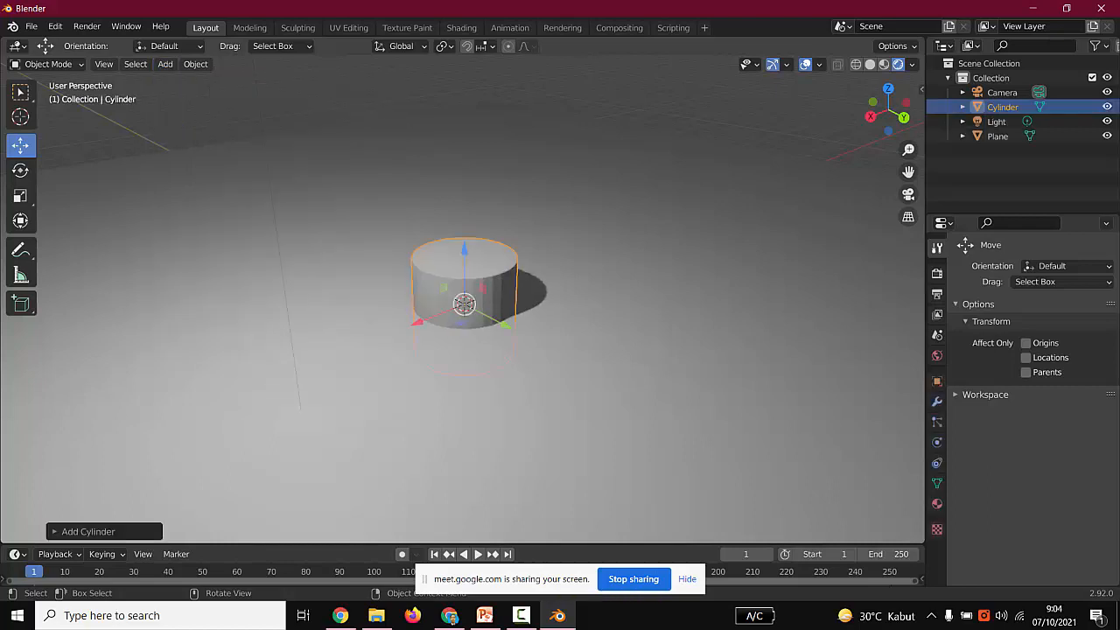
{"action": "left_click", "coordinate": [87, 531]}
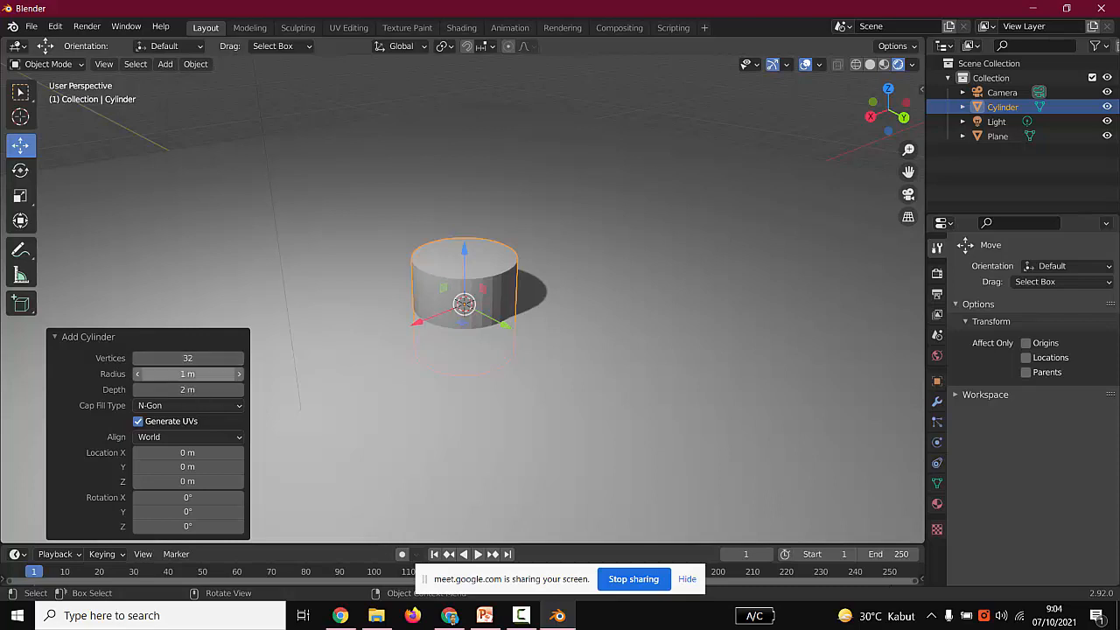
{"action": "mouse_move", "coordinate": [188, 358]}
{"action": "left_mouse_down"}
{"action": "mouse_move", "coordinate": [254, 358]}
{"action": "mouse_move", "coordinate": [159, 358]}
{"action": "mouse_move", "coordinate": [176, 358]}
{"action": "left_mouse_up"}
{"action": "scroll", "coordinate": [464, 306], "scroll_direction": "up", "scroll_amount": 5}
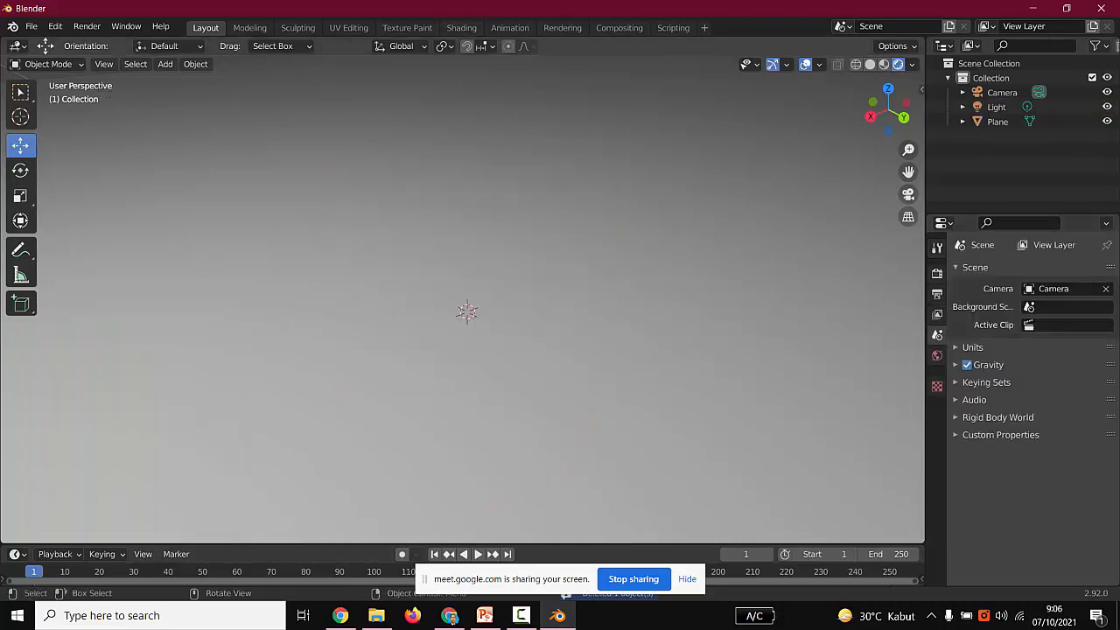
Add a cylinder at the world origin with 139 vertices, a 1 m radius and a 2 m depth.
{"action": "left_click", "coordinate": [164, 64]}
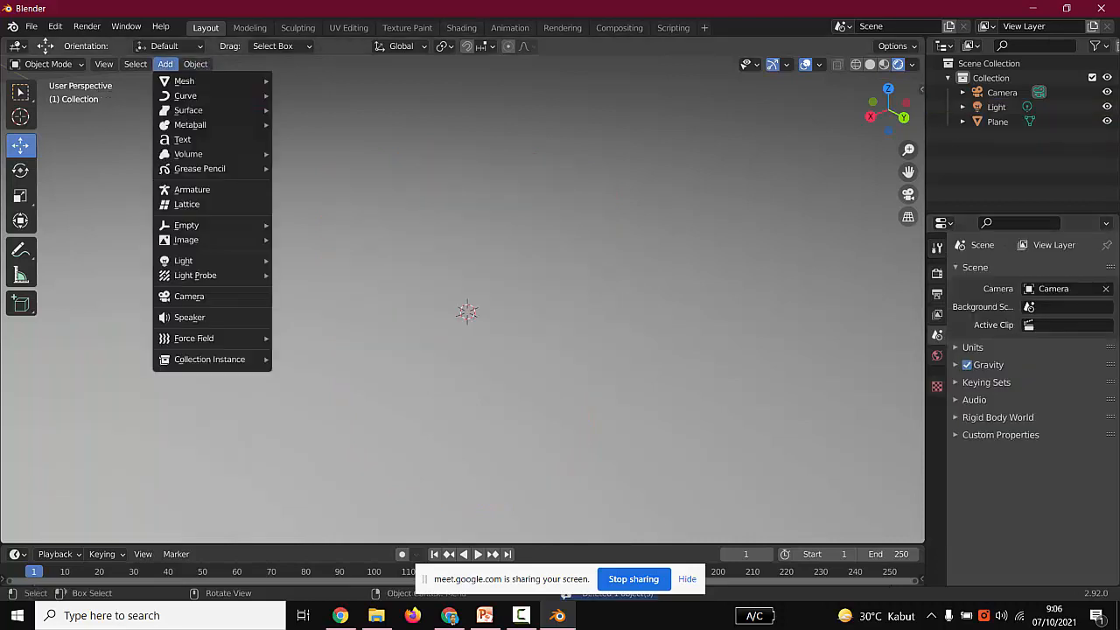
{"action": "mouse_move", "coordinate": [183, 81]}
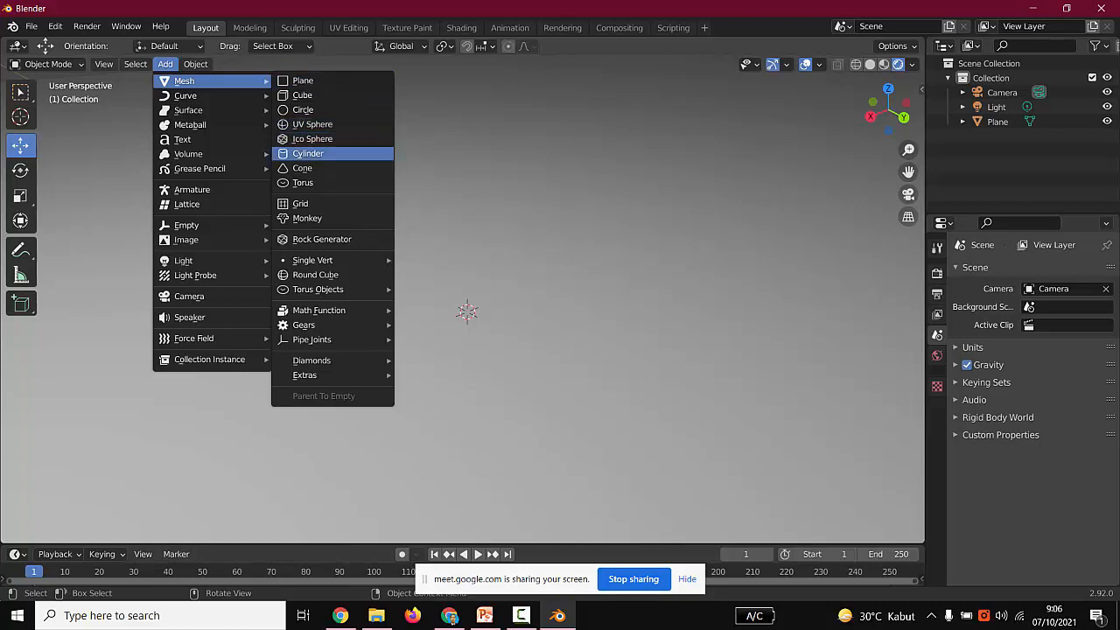
{"action": "left_click", "coordinate": [308, 153]}
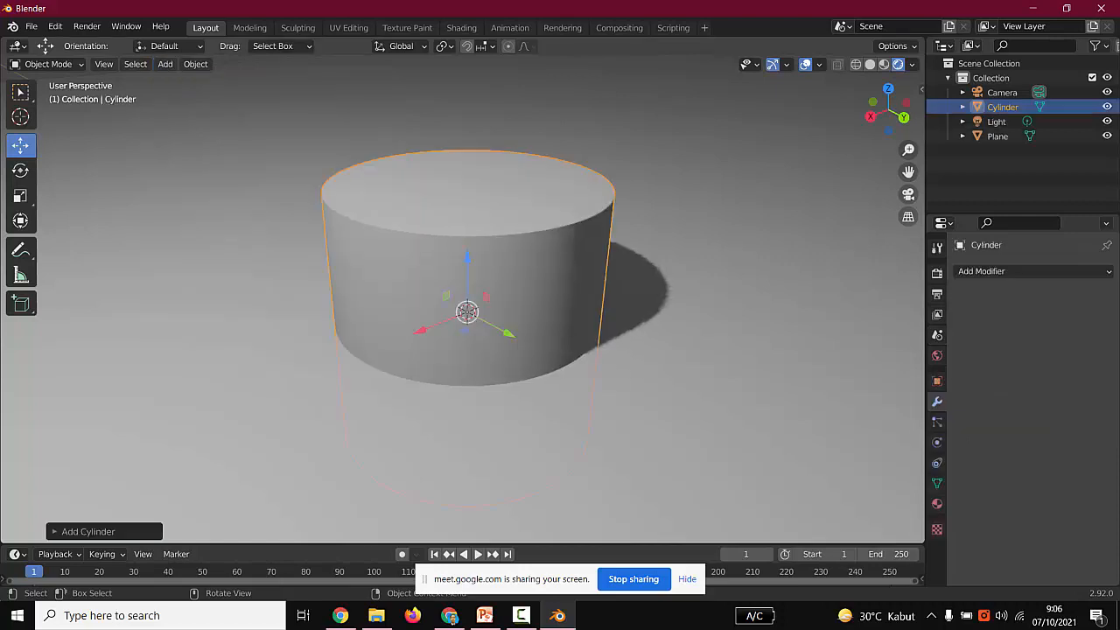
{"action": "left_click", "coordinate": [87, 531]}
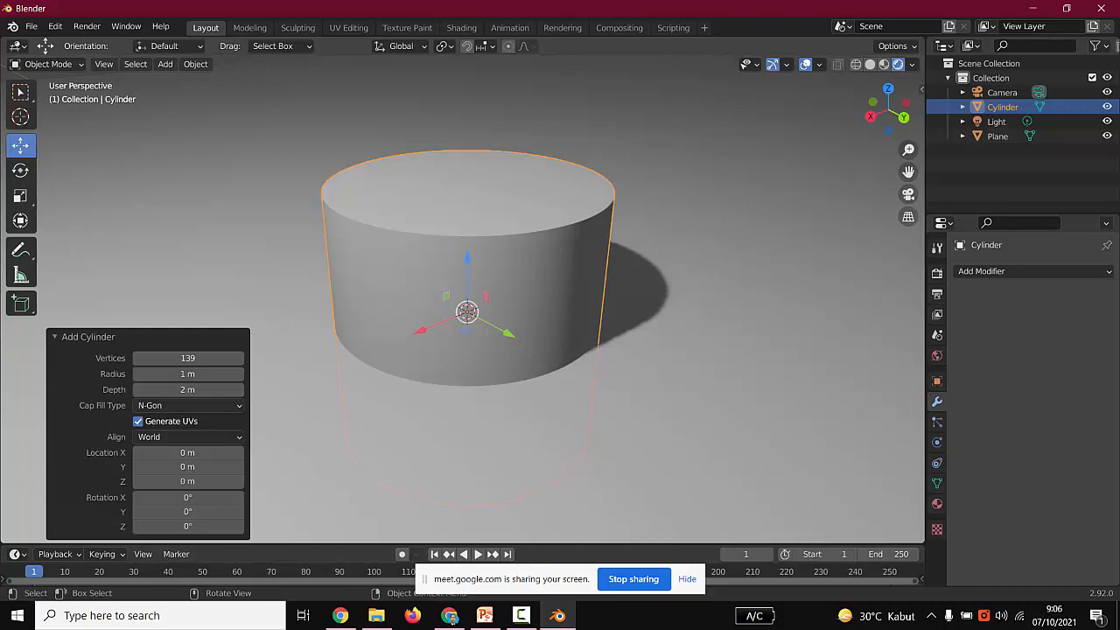
{"action": "left_click", "coordinate": [87, 336]}
Flatten the cylinder along Z into a thin tabletop disc and raise it above the floor plane.
{"action": "left_click", "coordinate": [997, 136]}
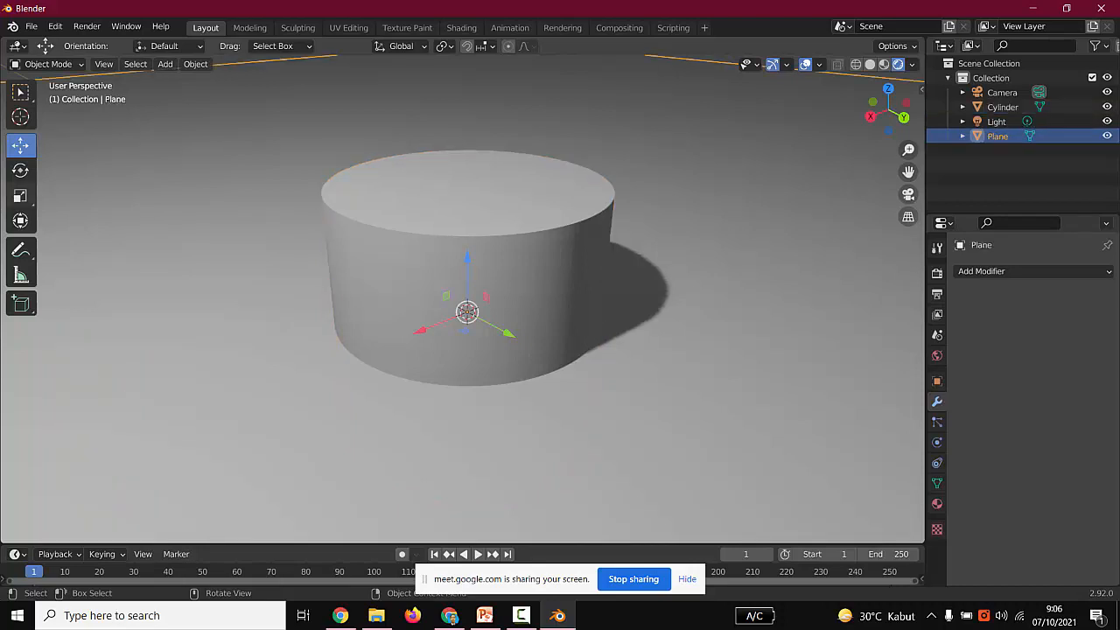
{"action": "left_click", "coordinate": [20, 196]}
{"action": "left_click_drag", "start_coordinate": [467, 259], "coordinate": [465, 210]}
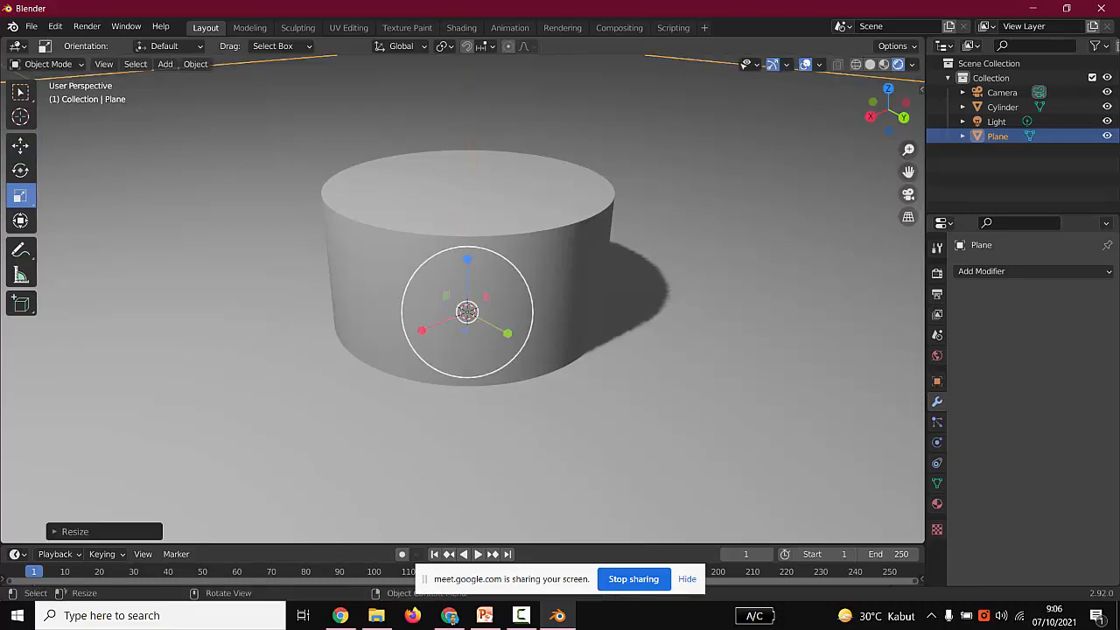
{"action": "left_click_drag", "start_coordinate": [467, 261], "coordinate": [467, 312]}
{"action": "left_click", "coordinate": [509, 360]}
{"action": "left_click", "coordinate": [21, 145]}
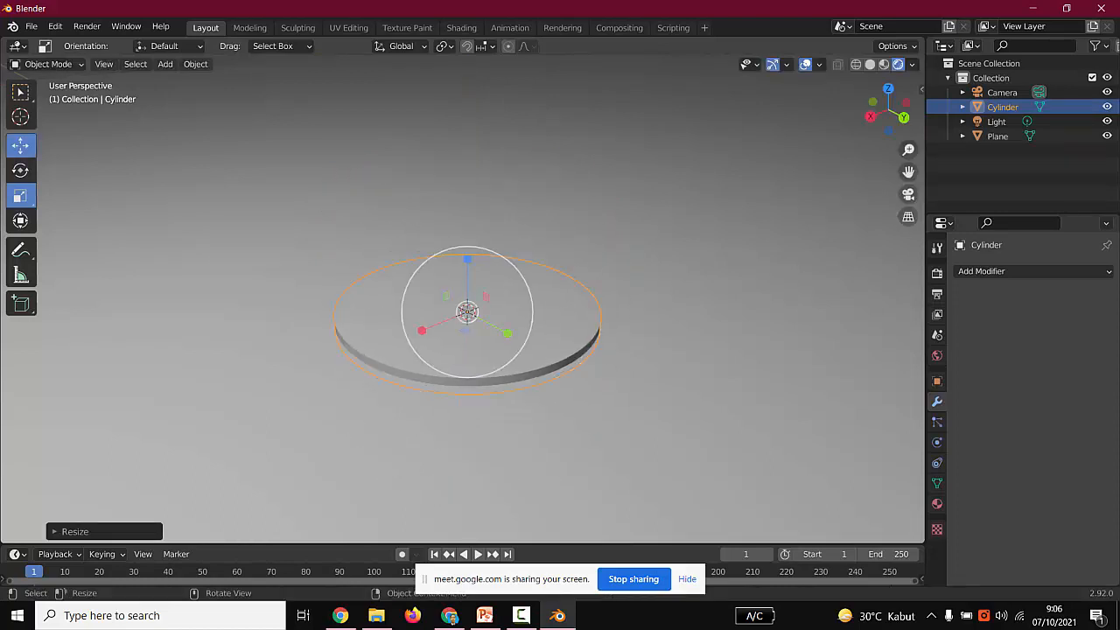
{"action": "left_click_drag", "start_coordinate": [467, 262], "coordinate": [467, 172]}
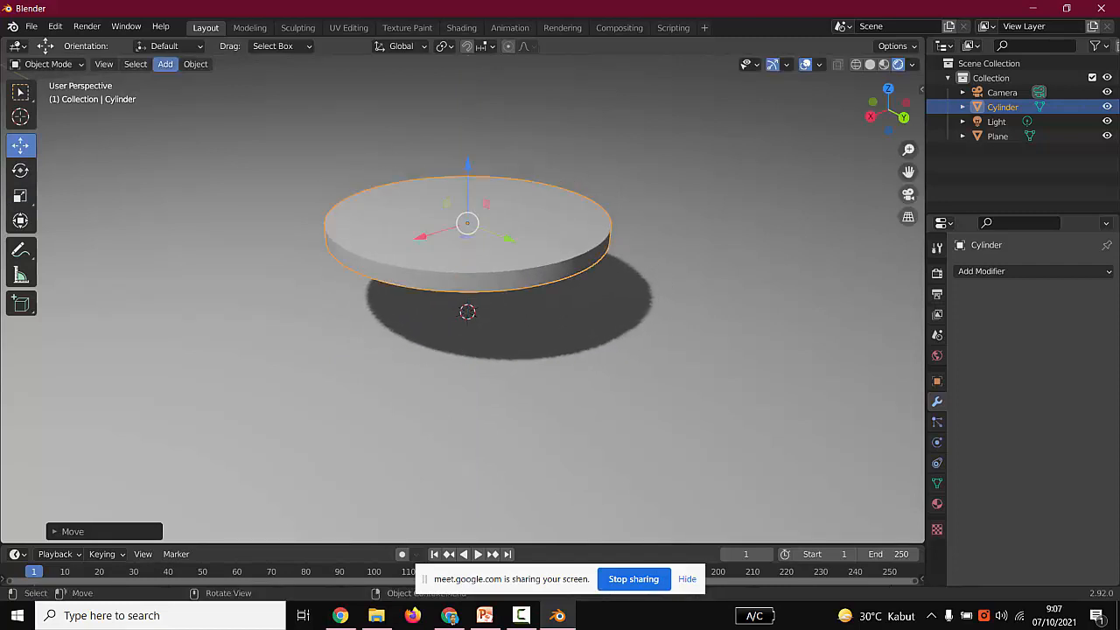
Add a cube and move it away from the origin to stand behind and beside the disc.
{"action": "left_click", "coordinate": [164, 64]}
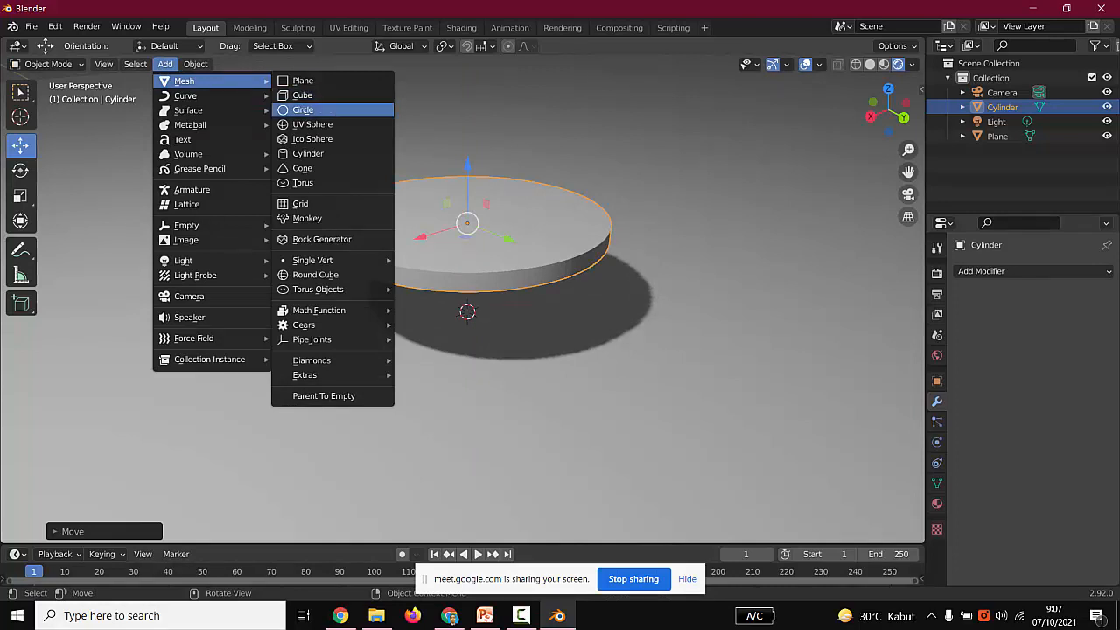
{"action": "left_click", "coordinate": [302, 94]}
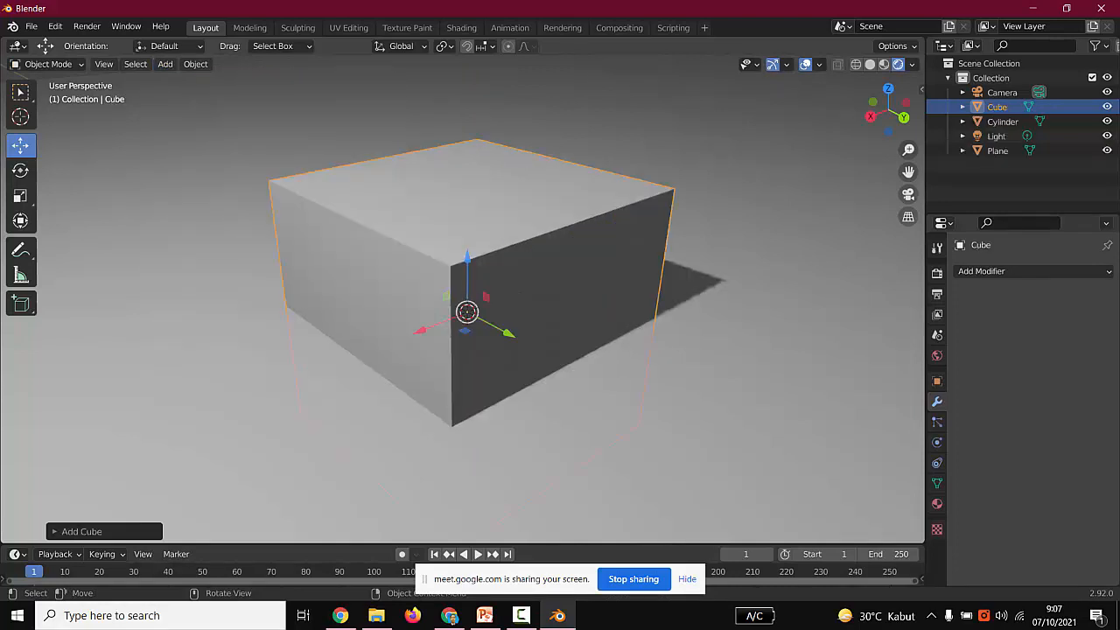
{"action": "left_click_drag", "start_coordinate": [467, 312], "coordinate": [265, 204]}
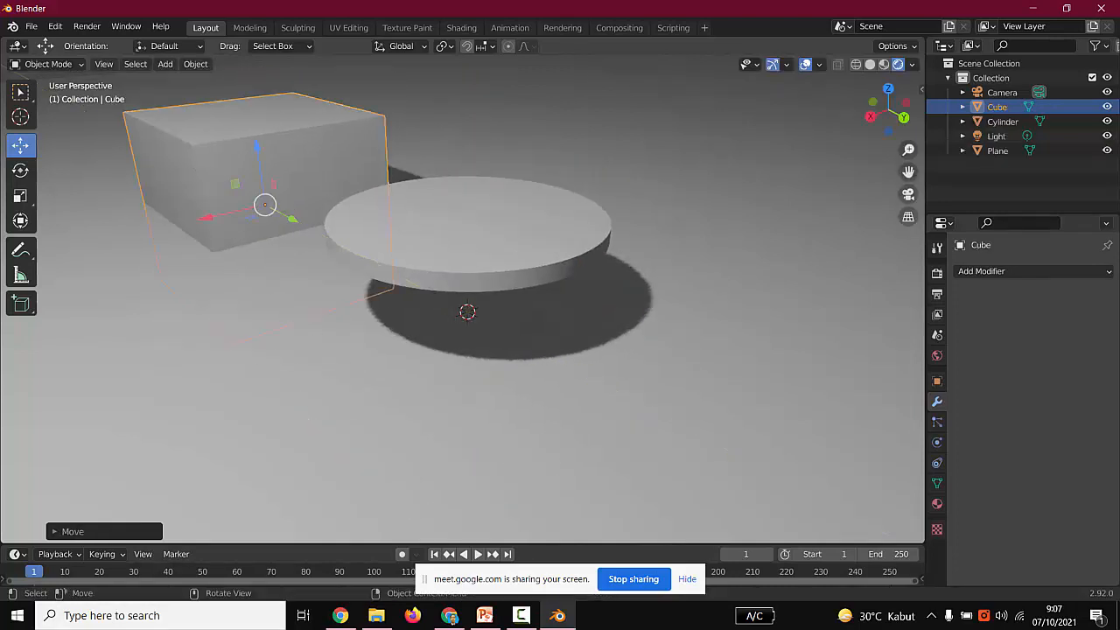
{"action": "left_click", "coordinate": [472, 223]}
{"action": "scroll", "coordinate": [473, 223], "scroll_direction": "down", "scroll_amount": 3}
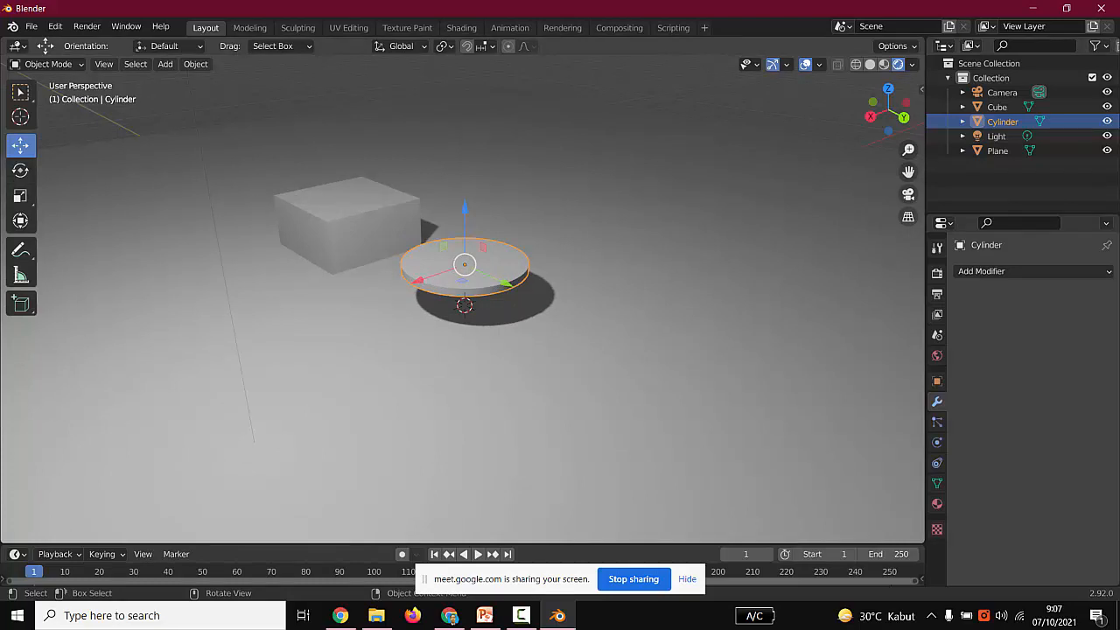
{"action": "left_click", "coordinate": [350, 223]}
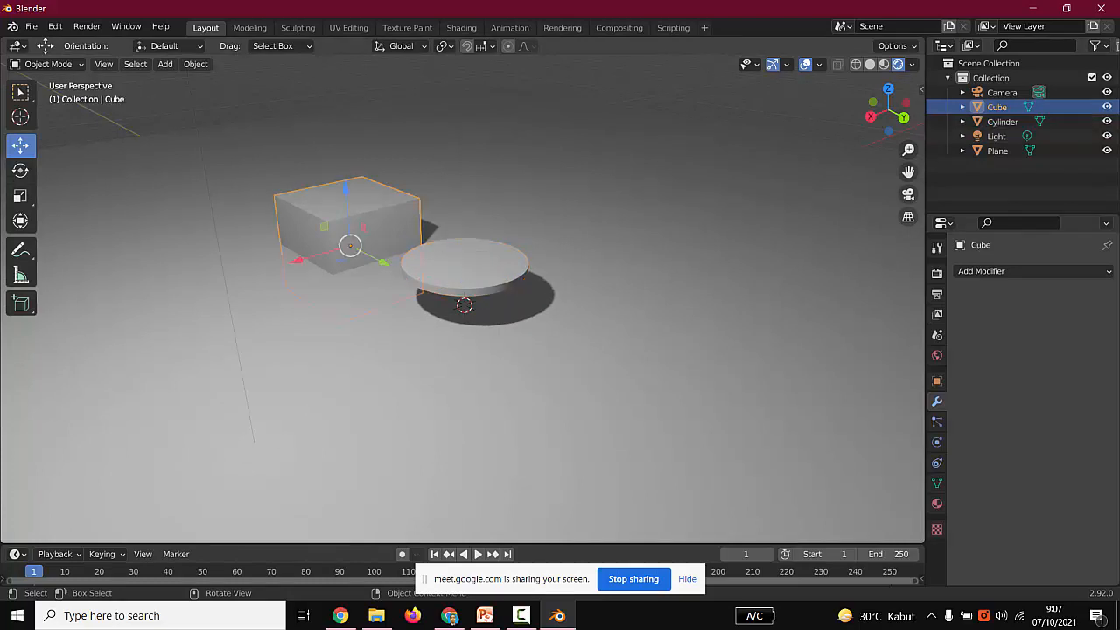
{"action": "left_click", "coordinate": [464, 262]}
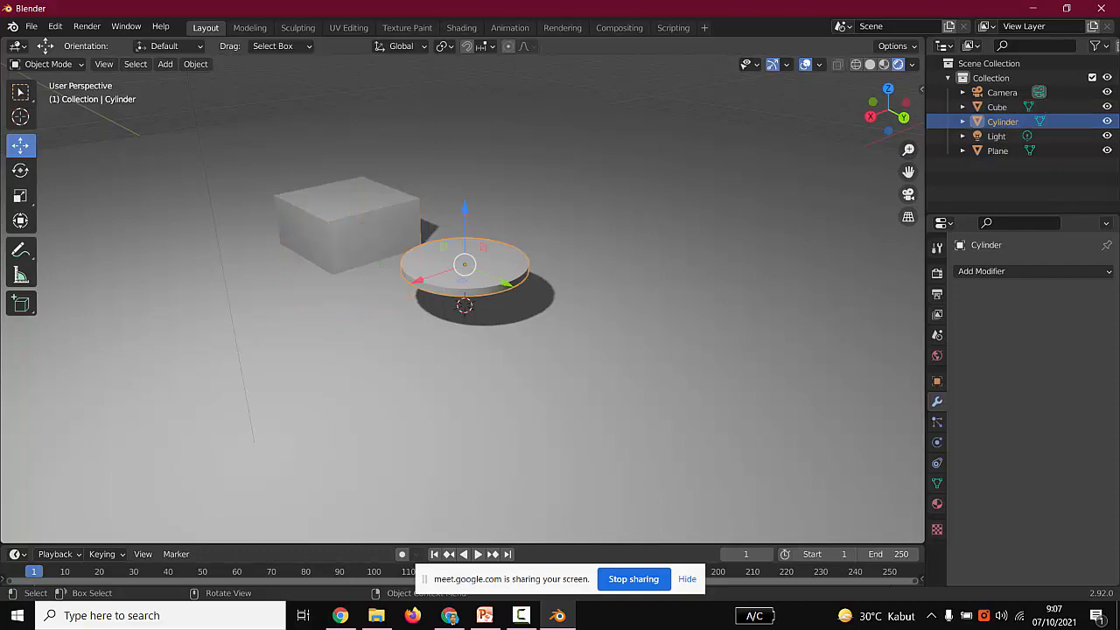
{"action": "scroll", "coordinate": [463, 262], "scroll_direction": "up", "scroll_amount": 3}
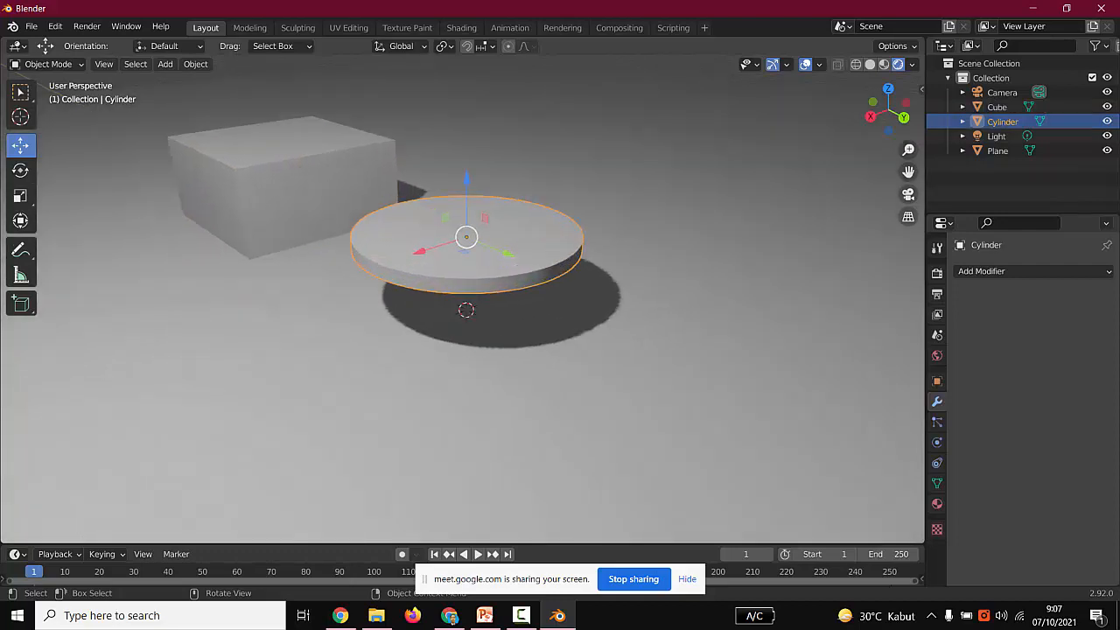
Scale the tabletop disc up uniformly to roughly twice its size with the Scale tool.
{"action": "left_click", "coordinate": [936, 247]}
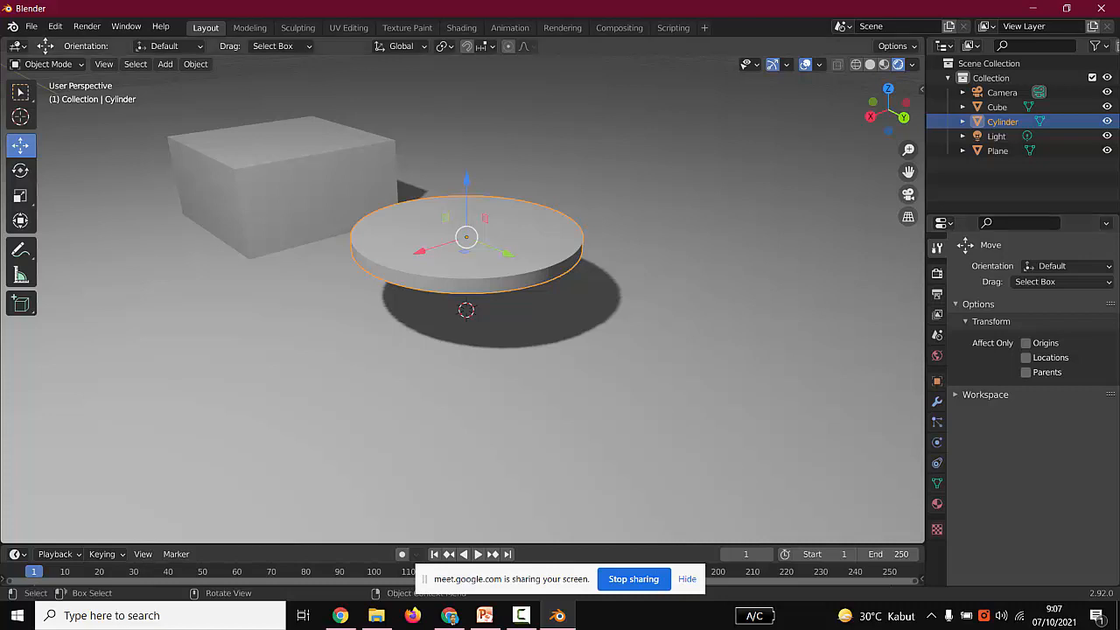
{"action": "left_click", "coordinate": [997, 150]}
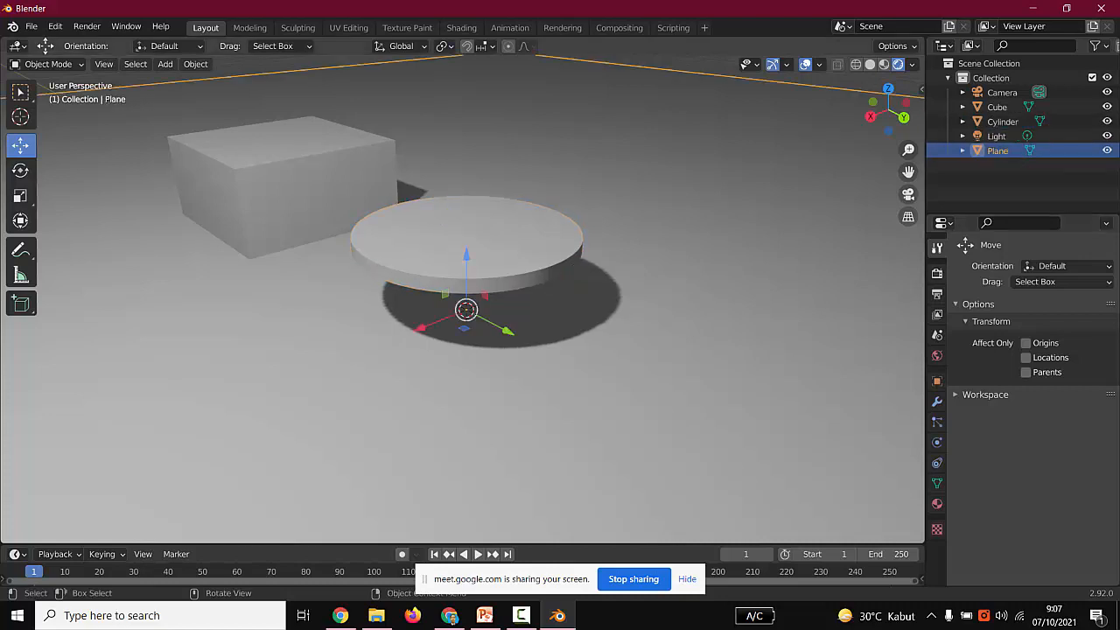
{"action": "left_click", "coordinate": [20, 195]}
{"action": "left_click", "coordinate": [467, 236]}
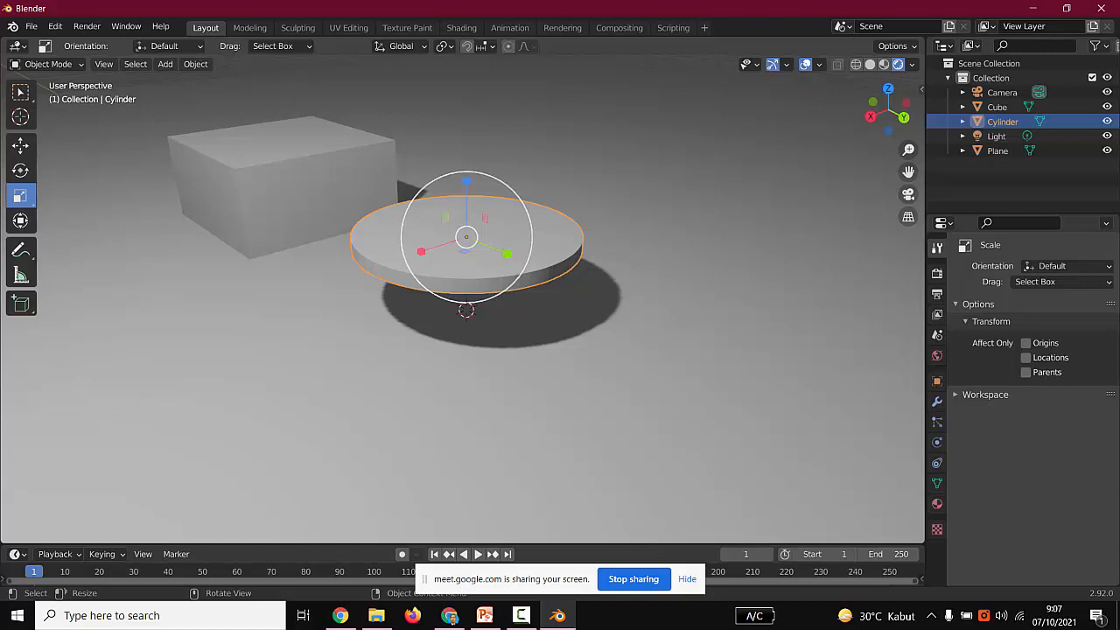
{"action": "left_click_drag", "start_coordinate": [466, 236], "coordinate": [489, 203]}
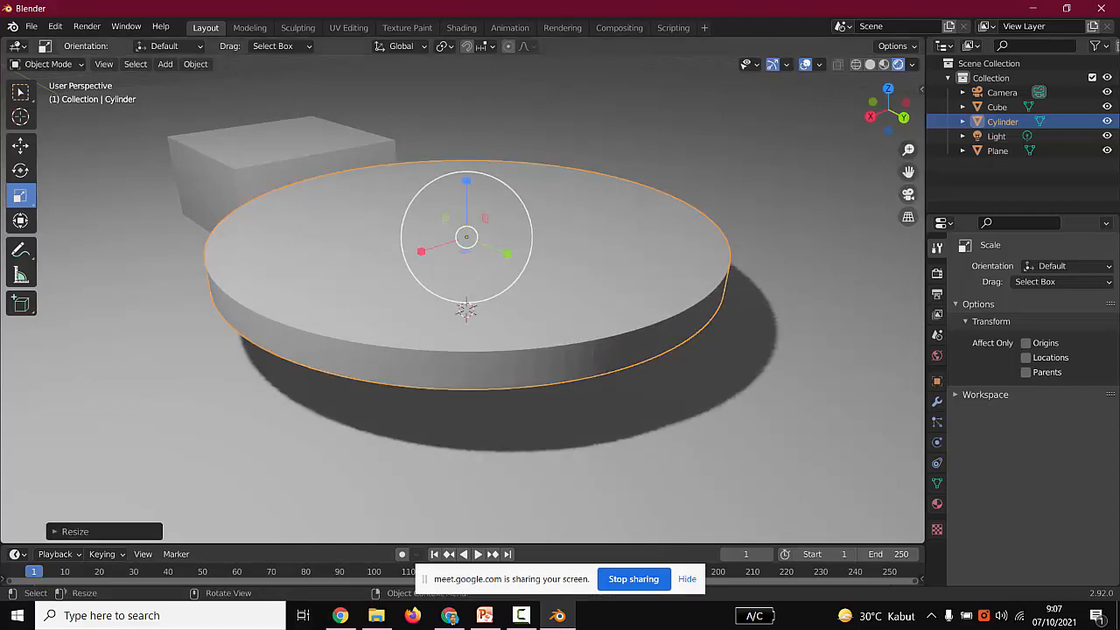
Try stretching the tabletop disc along the Y axis only, and undo the stretch.
{"action": "key", "text": "s"}
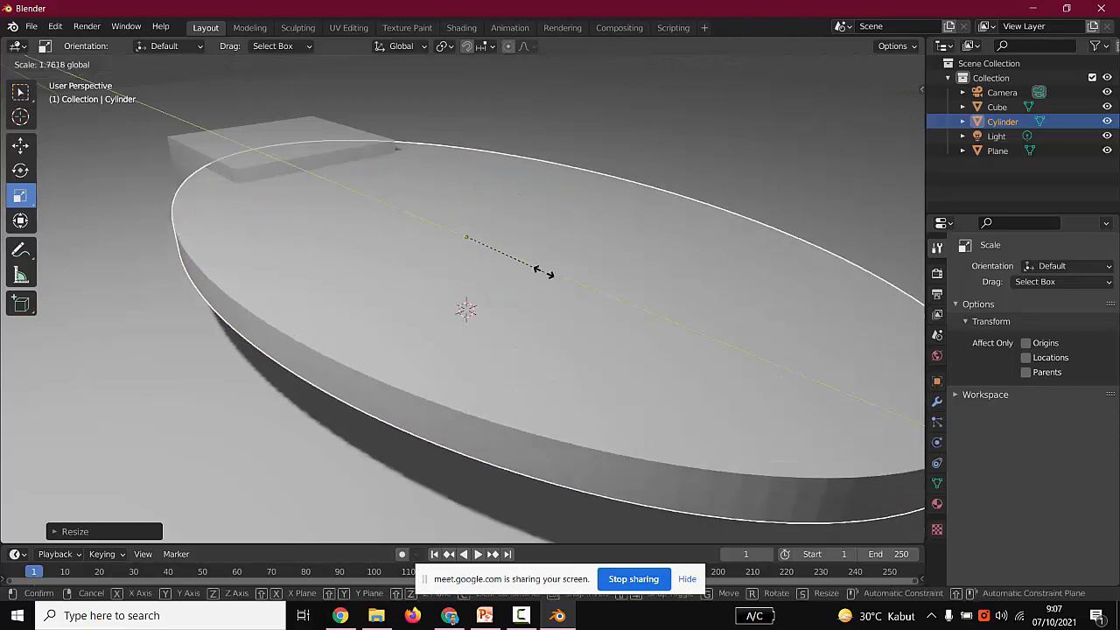
{"action": "left_click", "coordinate": [537, 269]}
{"action": "key", "text": "ctrl+z"}
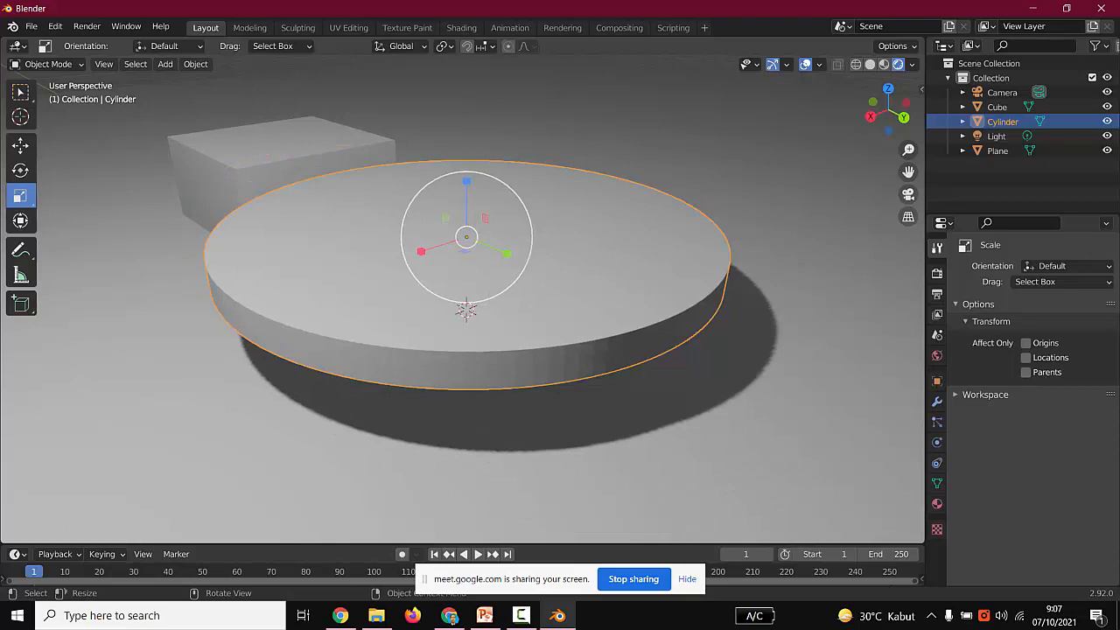
Try scaling the tabletop disc and the floor plane together, then undo back to having only the disc selected.
{"action": "key", "text": "b"}
{"action": "left_click_drag", "start_coordinate": [468, 232], "coordinate": [471, 236]}
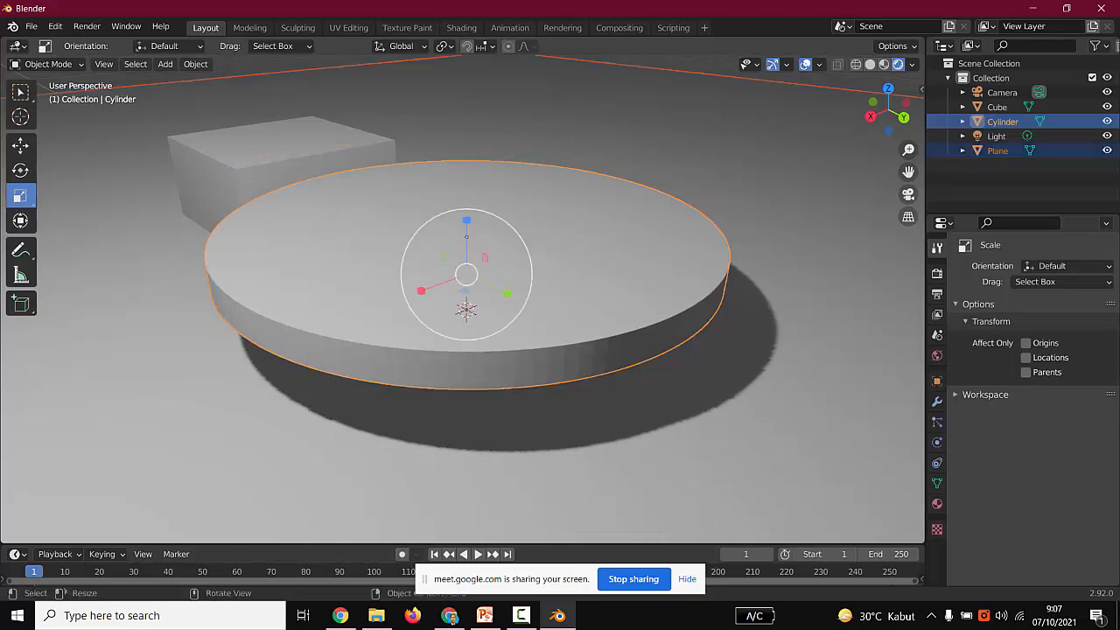
{"action": "key", "text": "s"}
{"action": "key", "text": "x"}
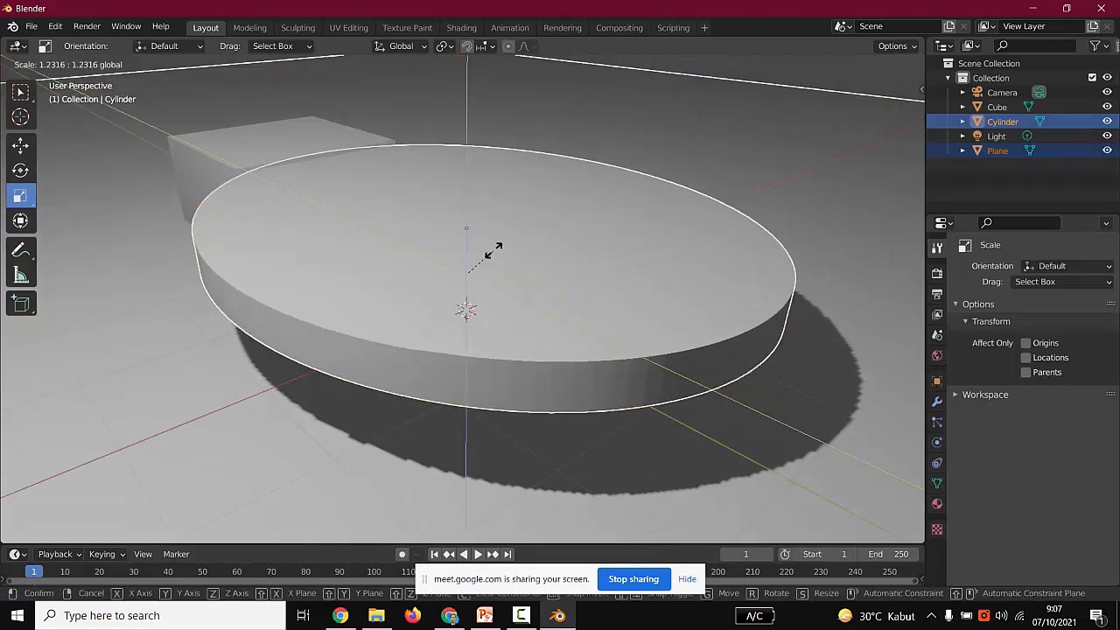
{"action": "left_click", "coordinate": [495, 248]}
{"action": "key", "text": "ctrl+z"}
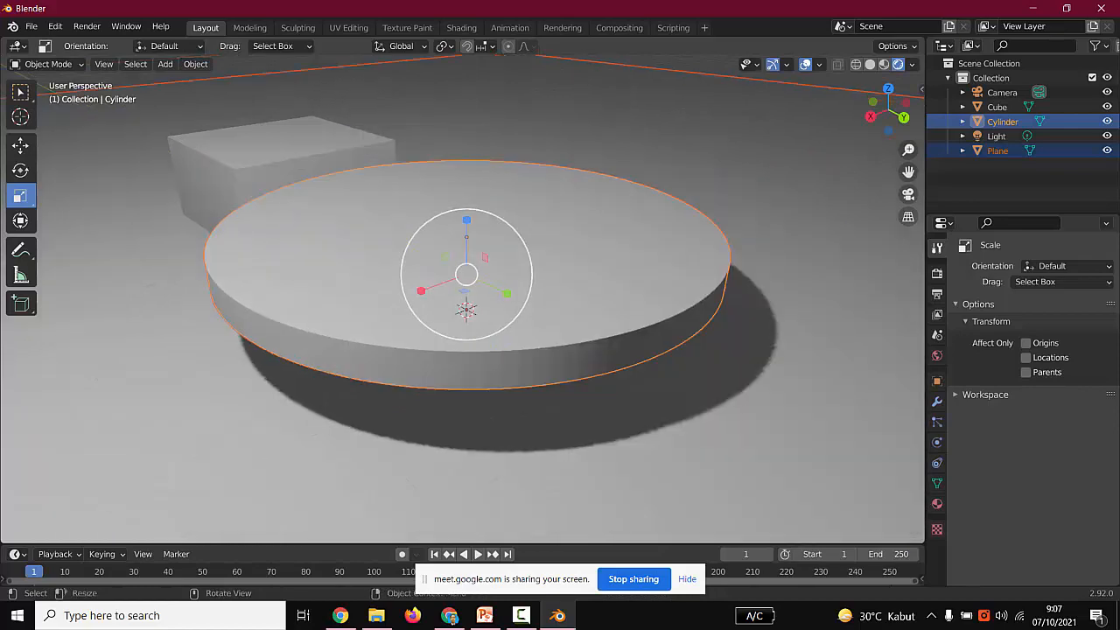
{"action": "key", "text": "s"}
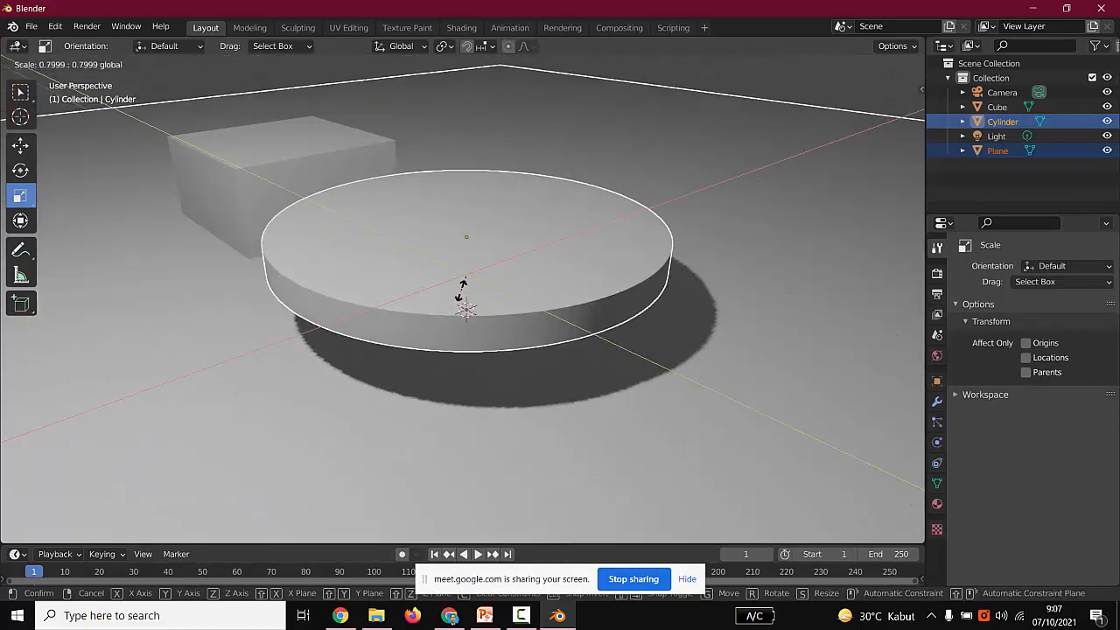
{"action": "key", "text": "Escape"}
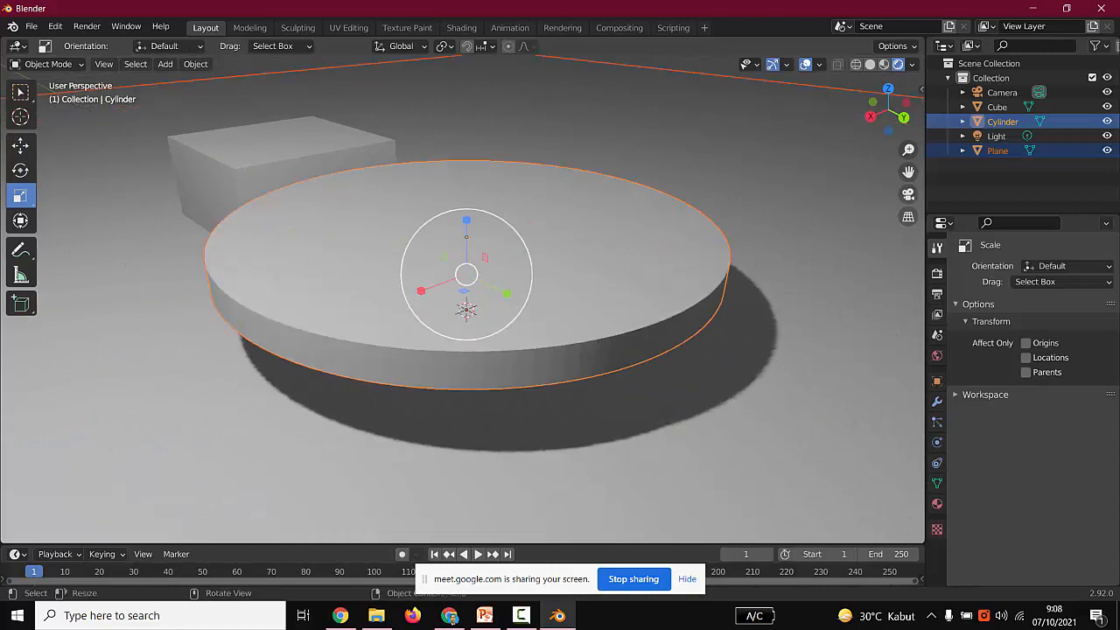
{"action": "key", "text": "ctrl+z"}
{"action": "key", "text": "ctrl+z"}
Thin the tabletop disc further along the Z axis with the Scale tool.
{"action": "scroll", "coordinate": [464, 298], "scroll_direction": "down", "scroll_amount": 2}
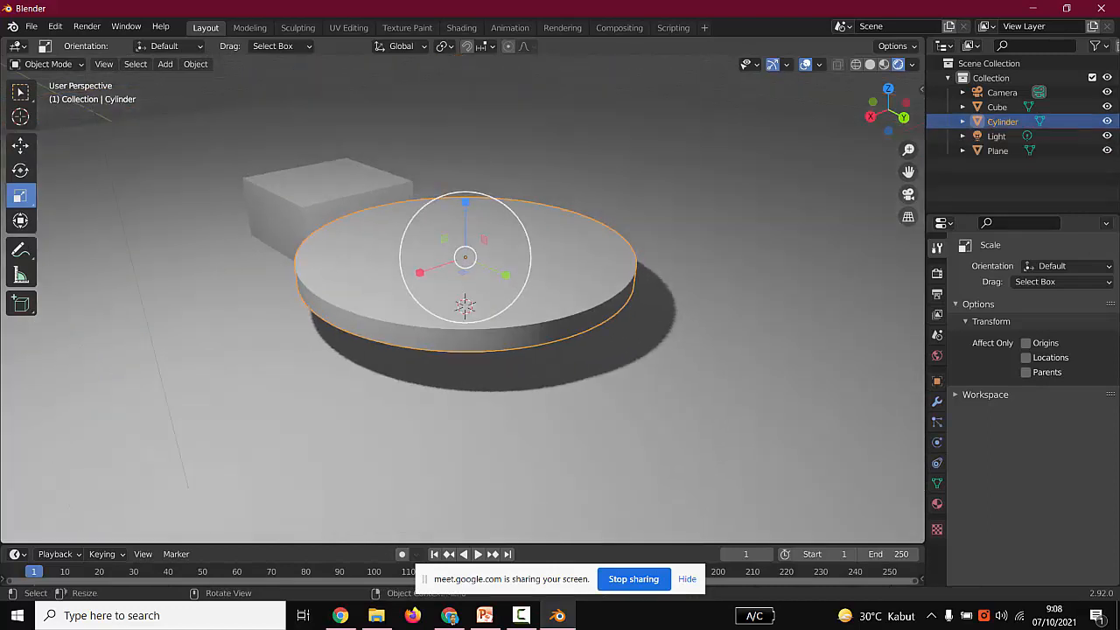
{"action": "key", "text": "ctrl+z"}
{"action": "key", "text": "ctrl+shift+z"}
{"action": "key", "text": "s"}
{"action": "key", "text": "Escape"}
{"action": "left_click_drag", "start_coordinate": [465, 204], "coordinate": [466, 224]}
{"action": "left_click", "coordinate": [467, 221]}
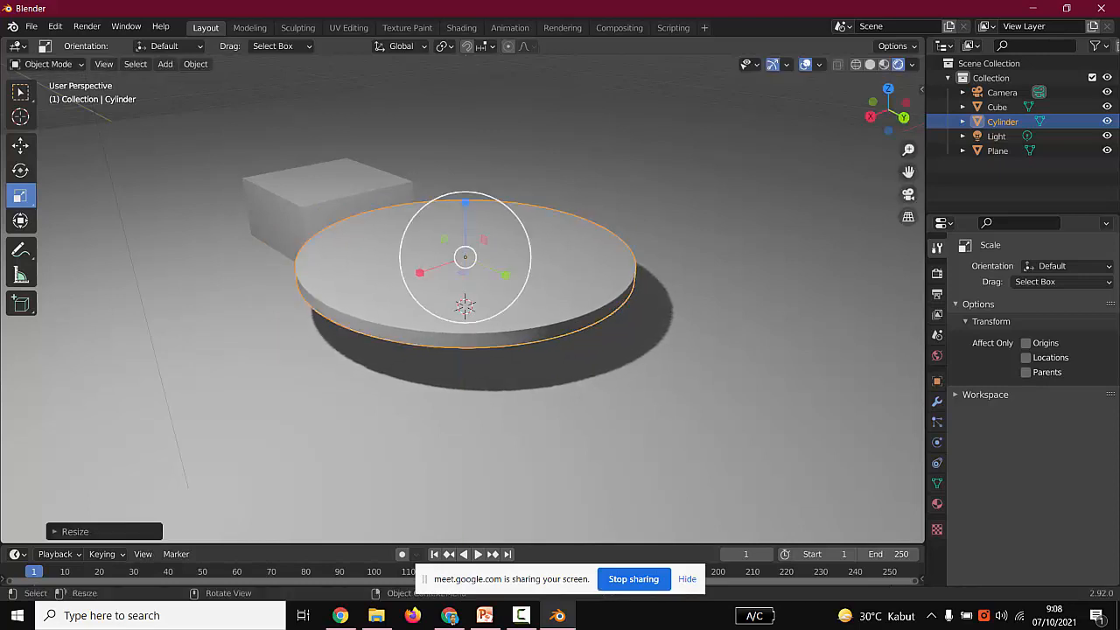
{"action": "key", "text": "ctrl+Page_Down"}
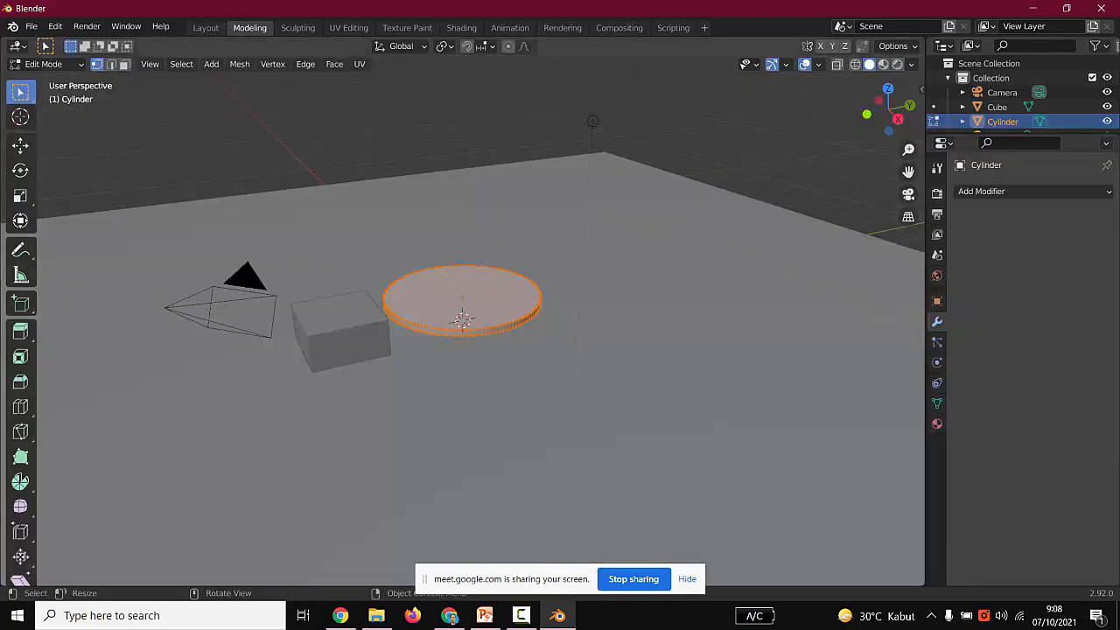
{"action": "left_click", "coordinate": [440, 266]}
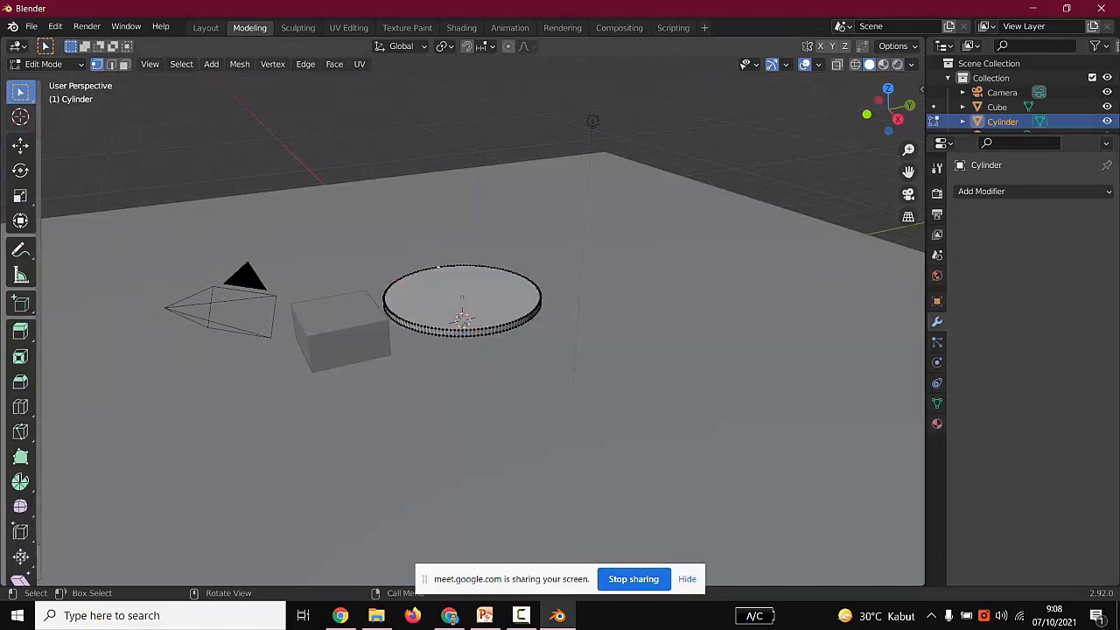
{"action": "left_click", "coordinate": [21, 145]}
{"action": "key", "text": "alt+a"}
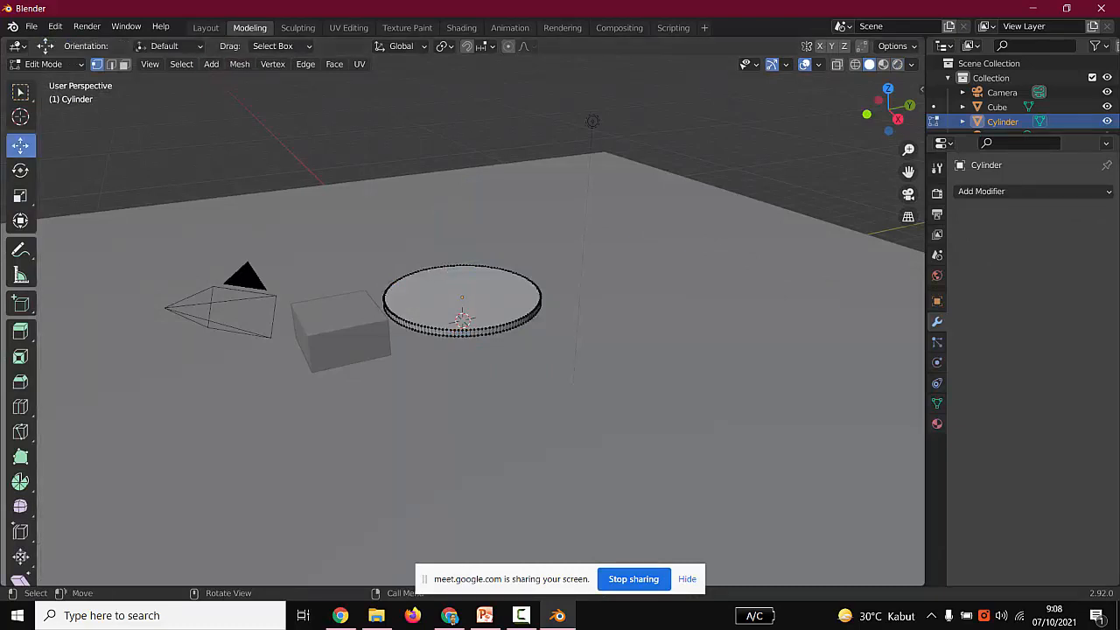
{"action": "left_click", "coordinate": [205, 27]}
{"action": "left_click", "coordinate": [464, 289]}
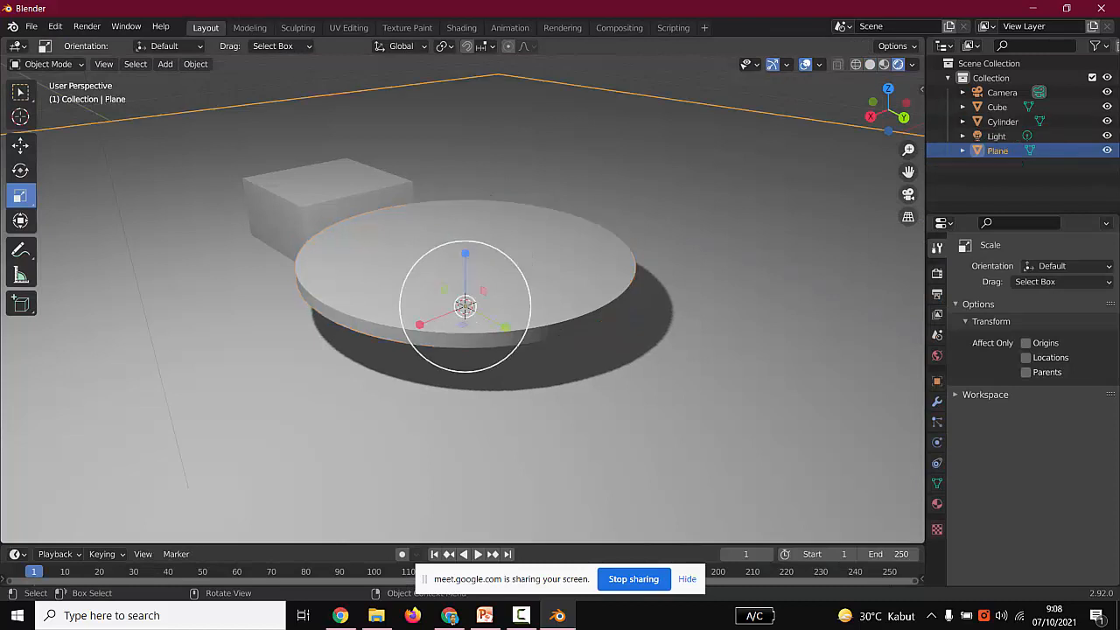
{"action": "left_click", "coordinate": [465, 289]}
Select the cube and move it clear of the tabletop disc, into the open area beside it.
{"action": "left_click", "coordinate": [328, 188]}
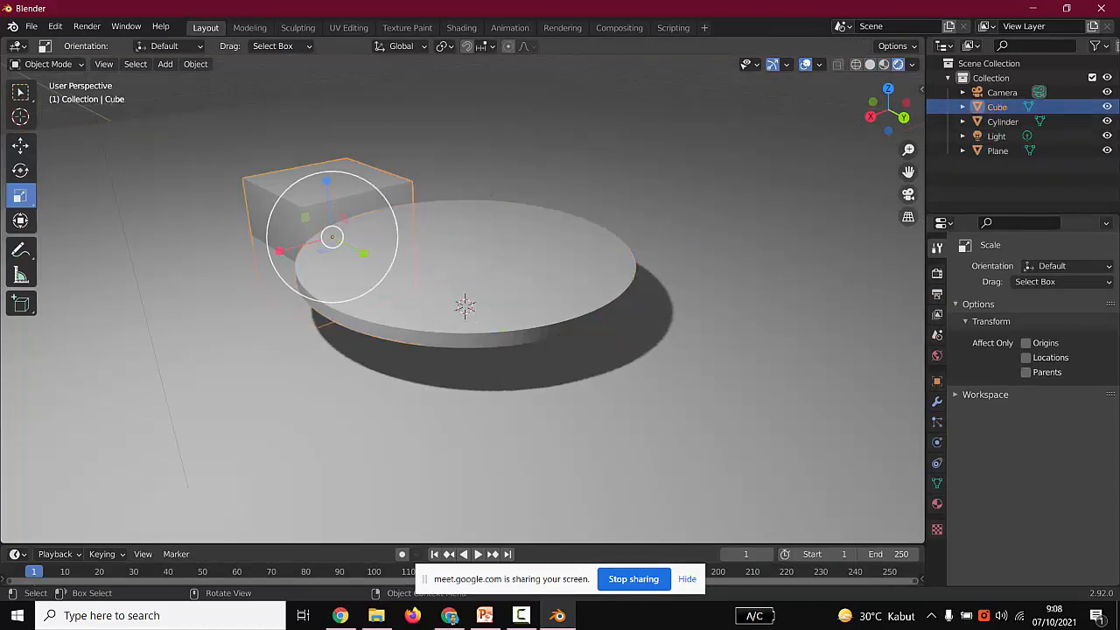
{"action": "left_click", "coordinate": [20, 144]}
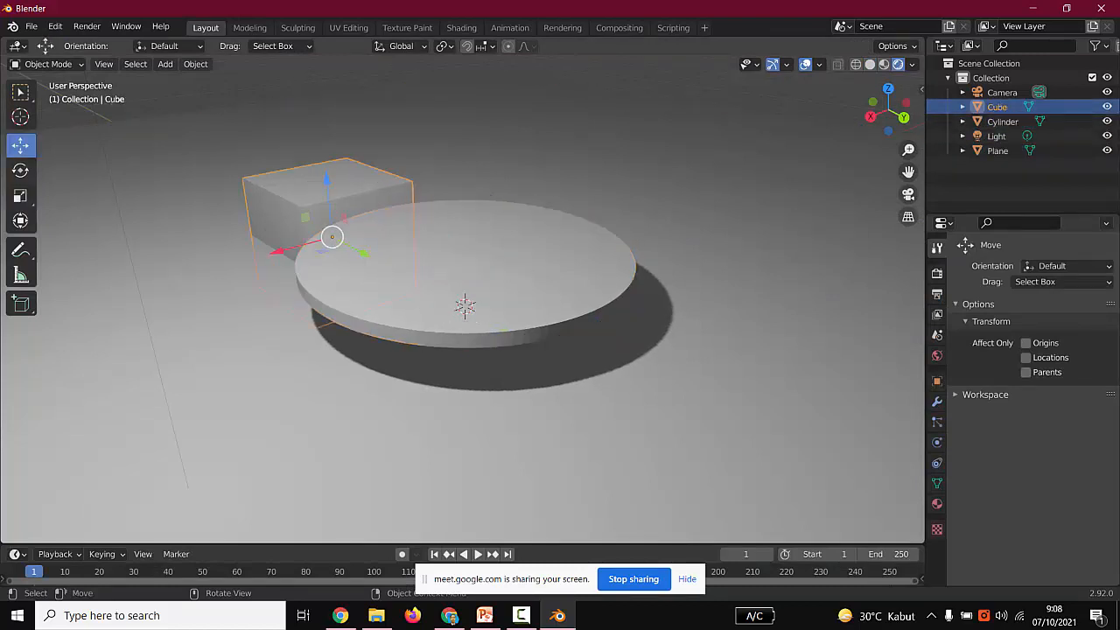
{"action": "left_click_drag", "start_coordinate": [331, 236], "coordinate": [175, 270]}
Switch to Chrome and examine the reference photo for the shapes of the round table, its legs and the square stools.
{"action": "left_click", "coordinate": [449, 615]}
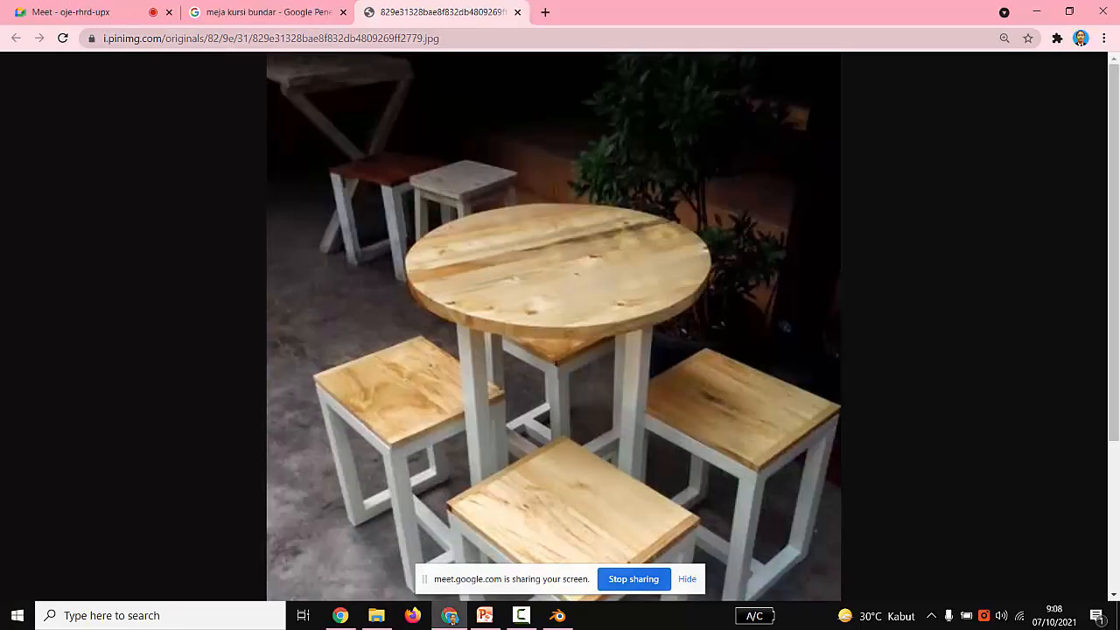
{"action": "scroll", "coordinate": [554, 327], "scroll_direction": "down", "scroll_amount": 1}
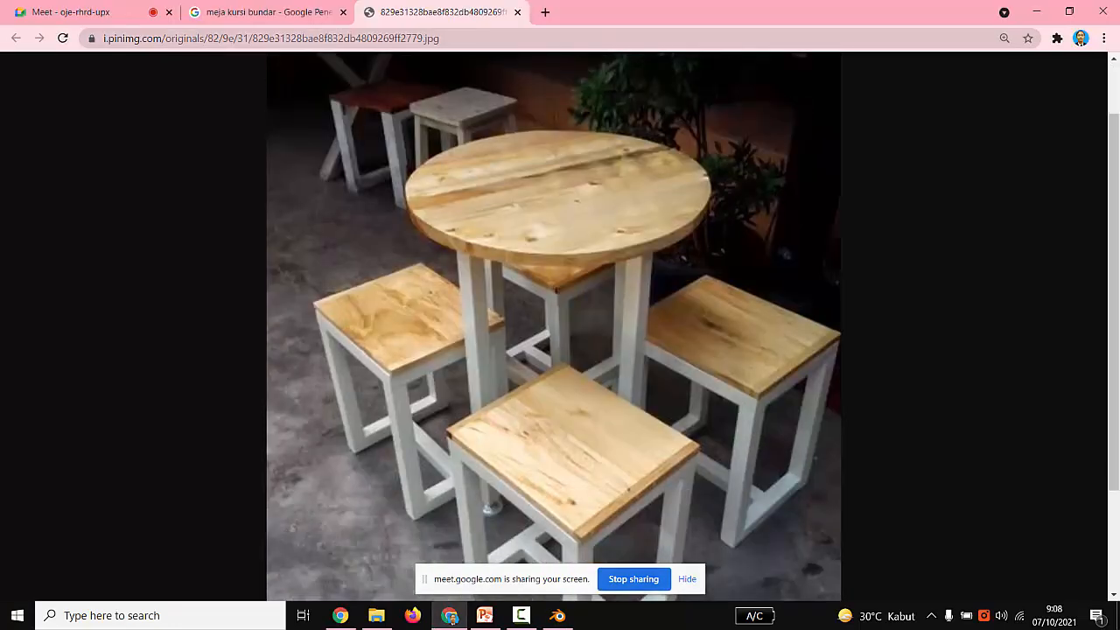
{"action": "scroll", "coordinate": [554, 327], "scroll_direction": "down", "scroll_amount": 2}
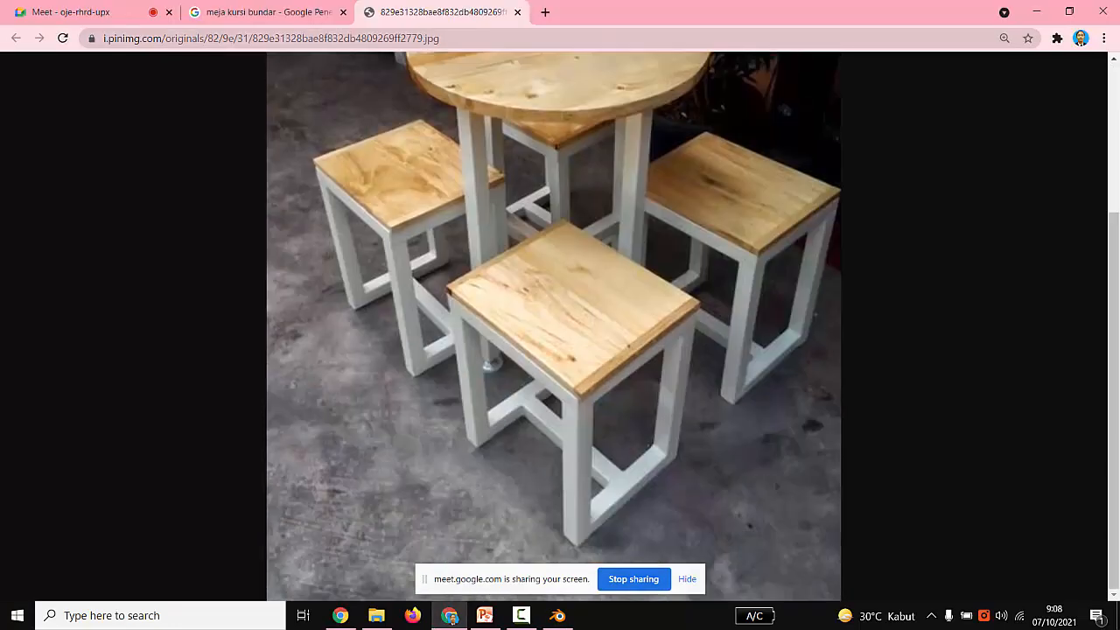
{"action": "scroll", "coordinate": [554, 327], "scroll_direction": "up", "scroll_amount": 1}
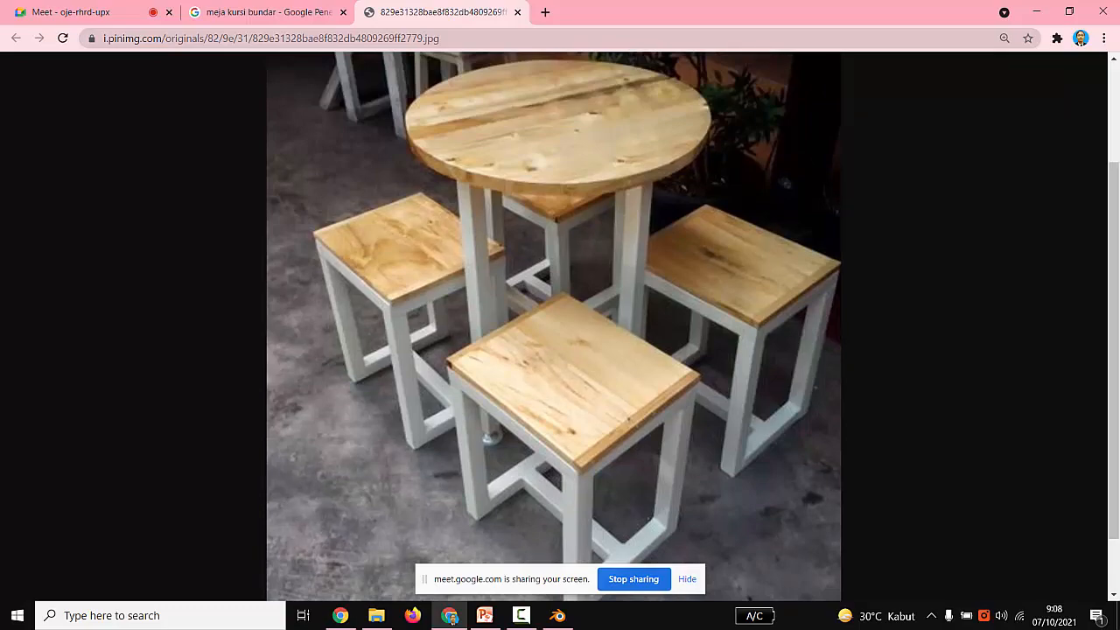
Browse the "meja kursi bundar" image search results for other round table and chair designs.
{"action": "key", "text": "ctrl+shift+Tab"}
{"action": "scroll", "coordinate": [341, 350], "scroll_direction": "down", "scroll_amount": 3}
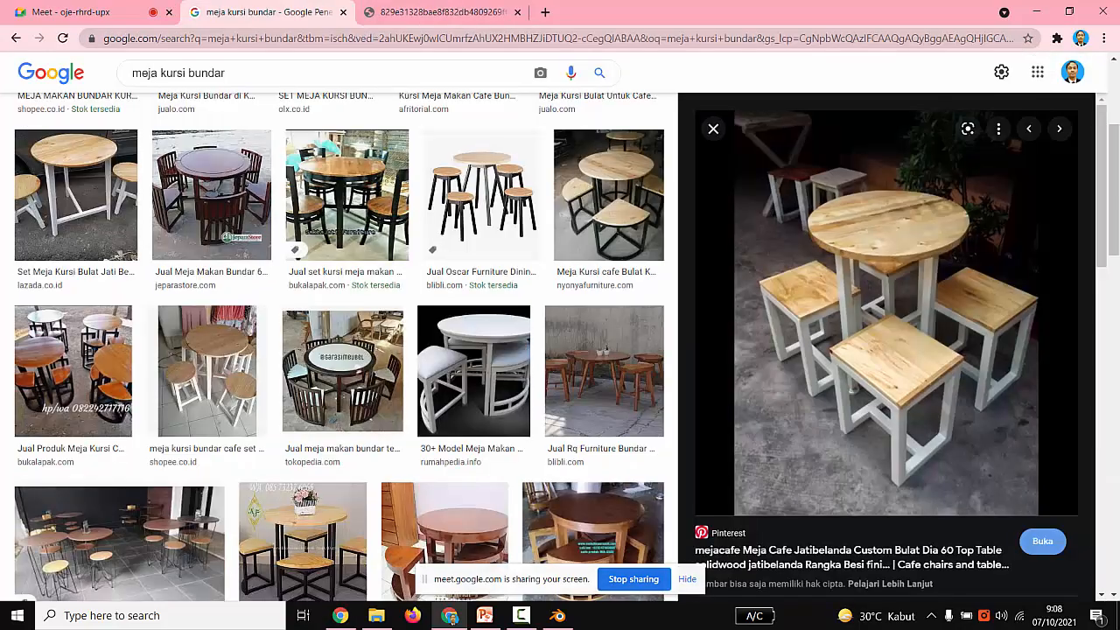
{"action": "scroll", "coordinate": [542, 336], "scroll_direction": "down", "scroll_amount": 3}
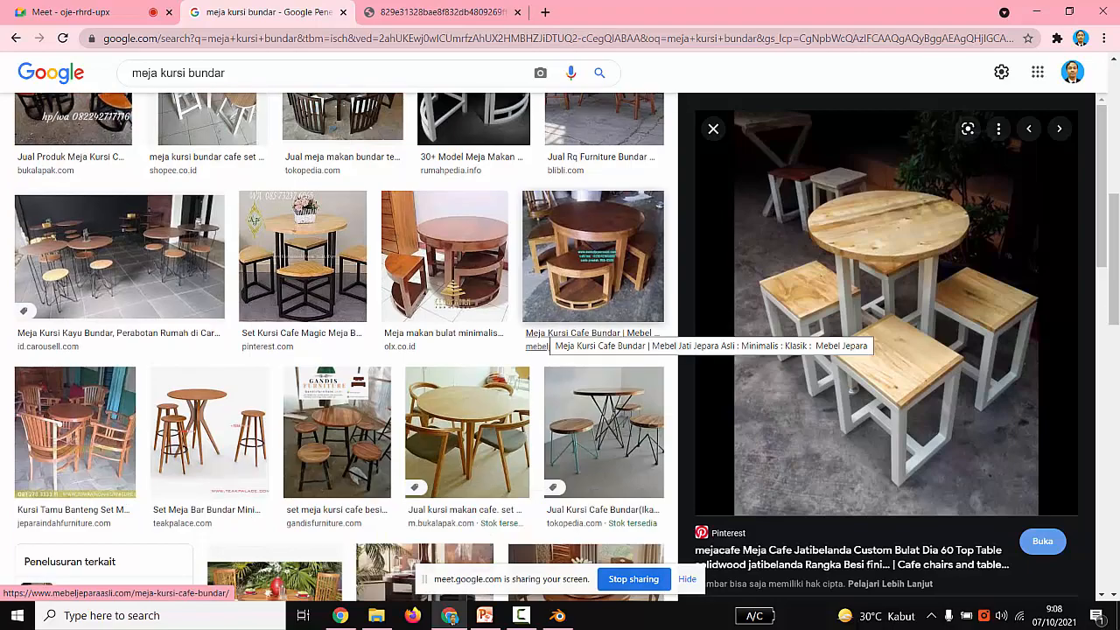
{"action": "scroll", "coordinate": [560, 332], "scroll_direction": "down", "scroll_amount": 3}
{"action": "scroll", "coordinate": [577, 289], "scroll_direction": "down", "scroll_amount": 4}
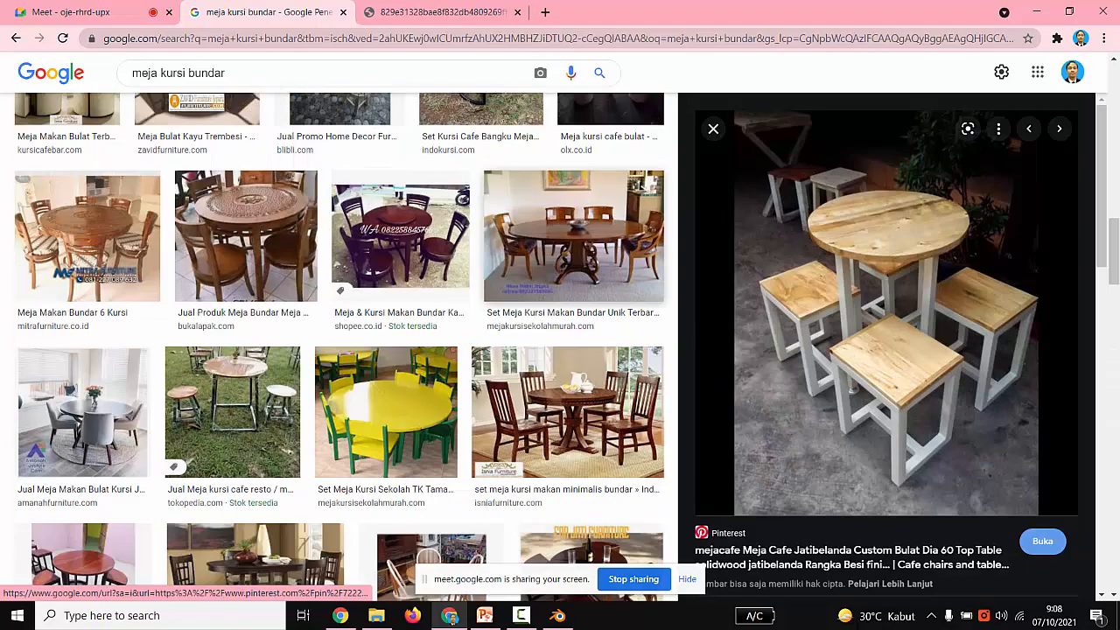
{"action": "scroll", "coordinate": [339, 332], "scroll_direction": "down", "scroll_amount": 4}
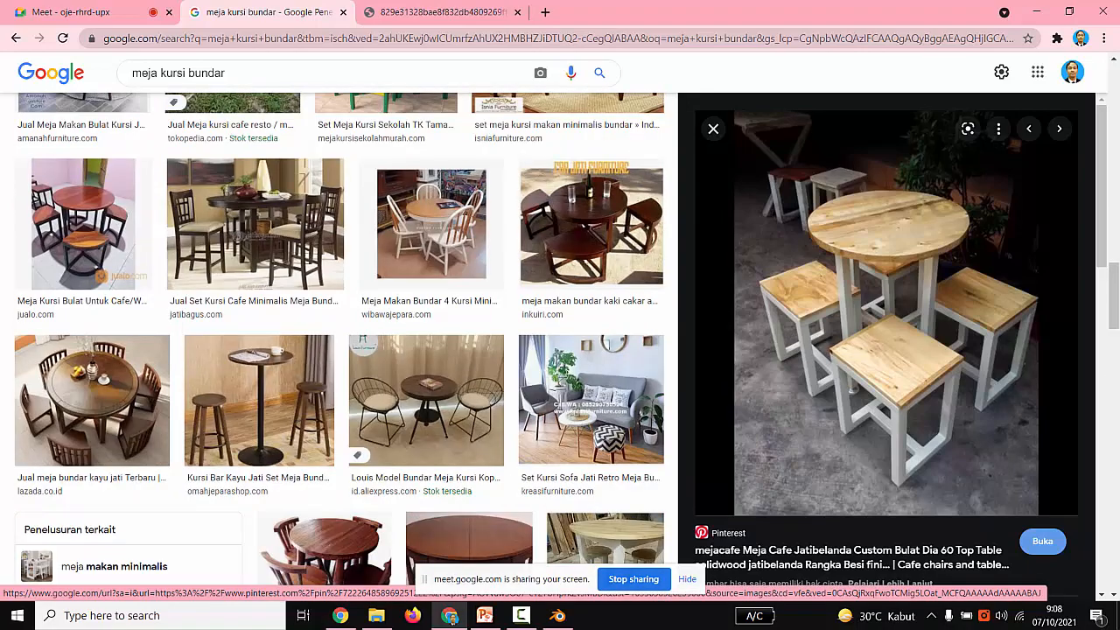
{"action": "scroll", "coordinate": [339, 337], "scroll_direction": "down", "scroll_amount": 3}
{"action": "scroll", "coordinate": [340, 337], "scroll_direction": "down", "scroll_amount": 7}
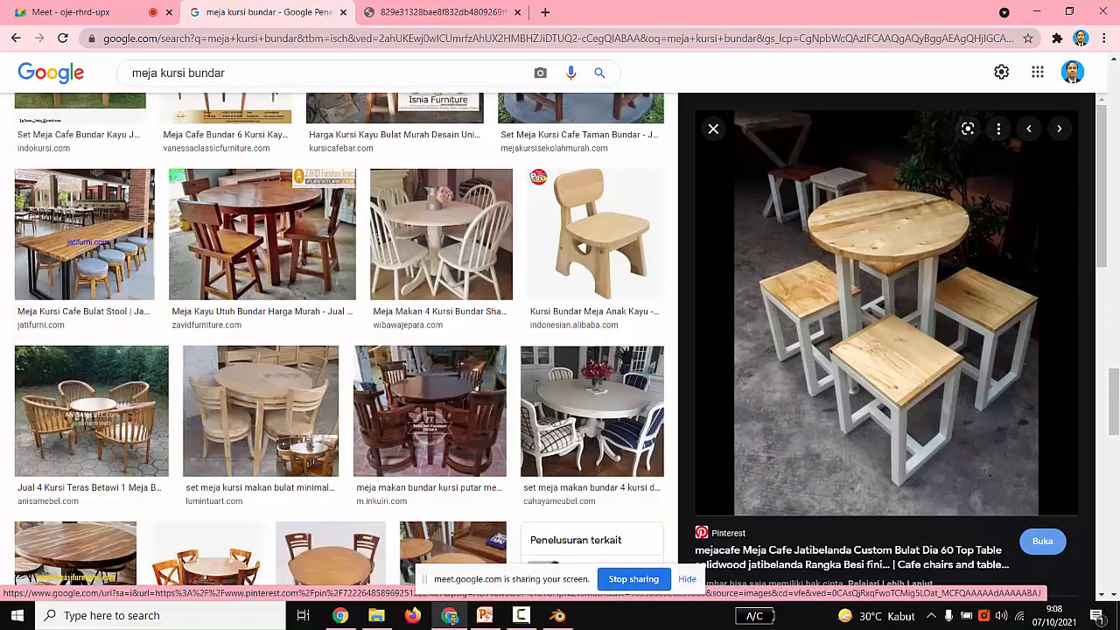
{"action": "scroll", "coordinate": [339, 336], "scroll_direction": "down", "scroll_amount": 5}
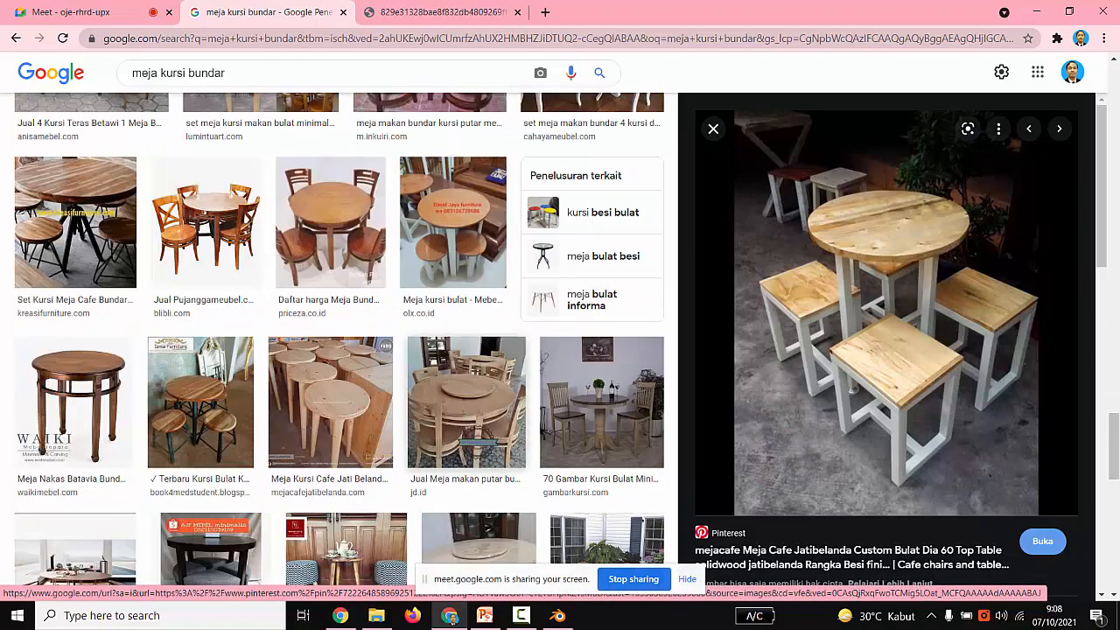
{"action": "scroll", "coordinate": [339, 336], "scroll_direction": "down", "scroll_amount": 3}
{"action": "scroll", "coordinate": [340, 337], "scroll_direction": "down", "scroll_amount": 3}
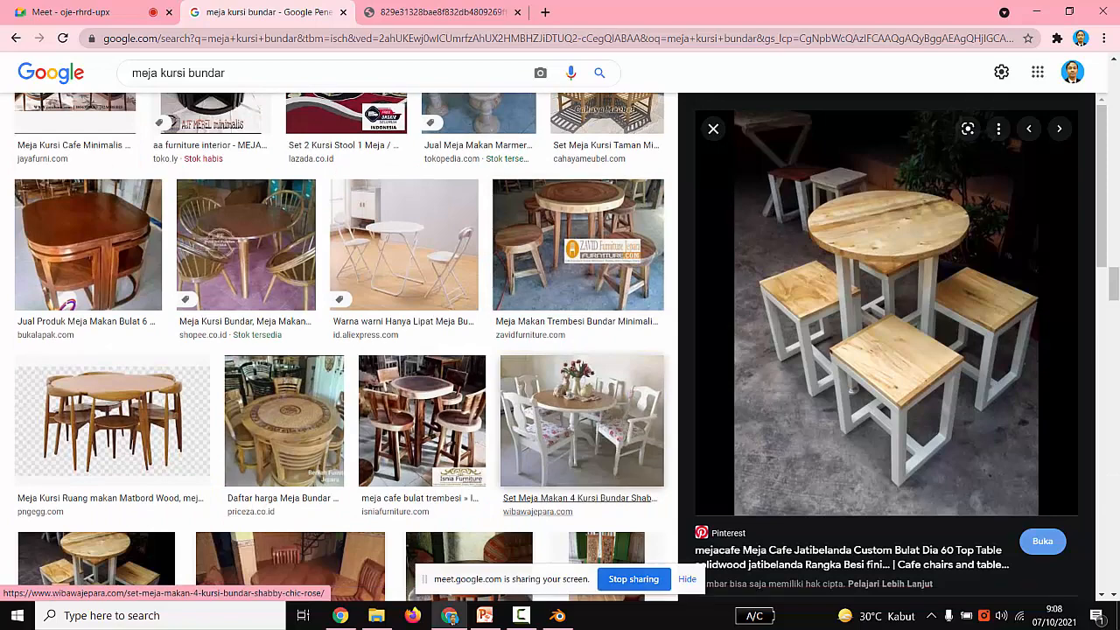
{"action": "scroll", "coordinate": [339, 337], "scroll_direction": "down", "scroll_amount": 2}
{"action": "scroll", "coordinate": [339, 337], "scroll_direction": "down", "scroll_amount": 3}
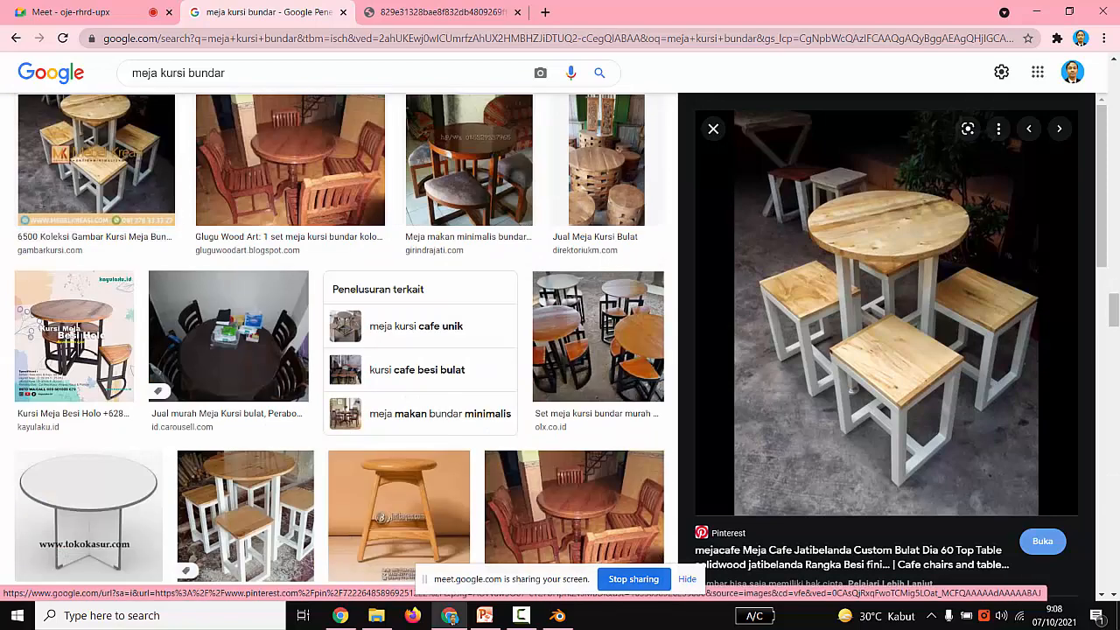
Switch back to Blender, stretch the cube taller along the Z axis and shrink it uniformly into a small block.
{"action": "left_click", "coordinate": [557, 615]}
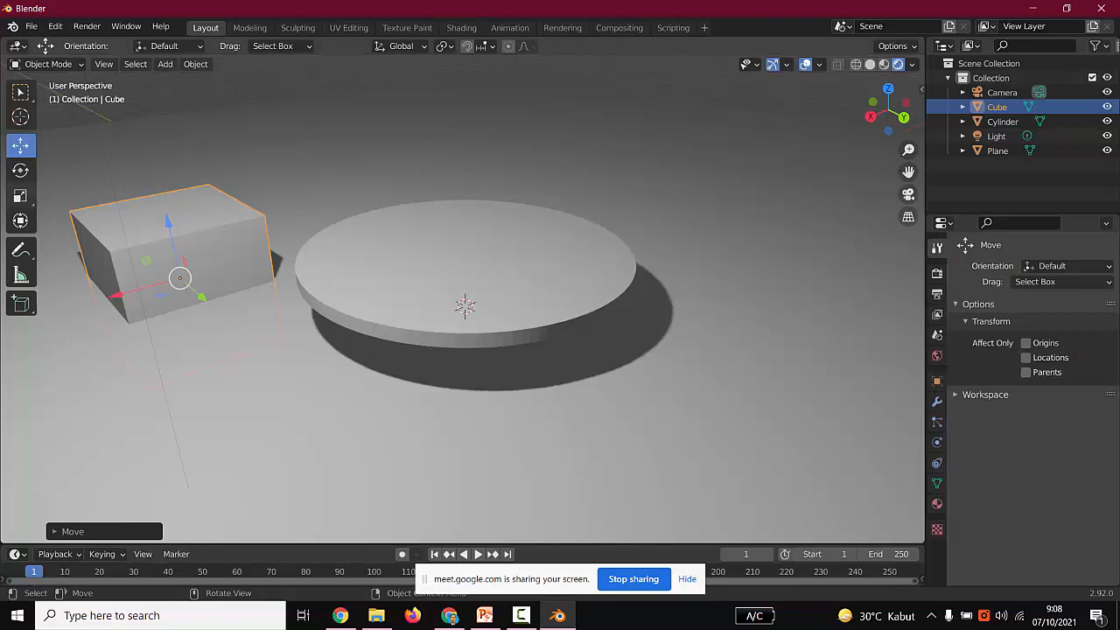
{"action": "left_click", "coordinate": [20, 195]}
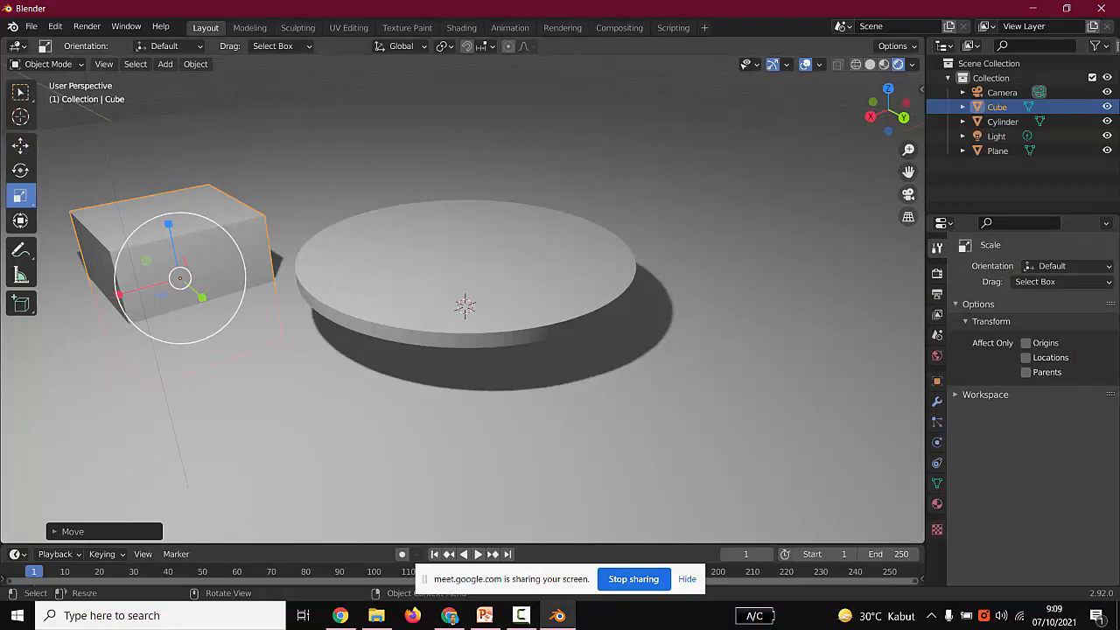
{"action": "left_click_drag", "start_coordinate": [168, 224], "coordinate": [163, 105]}
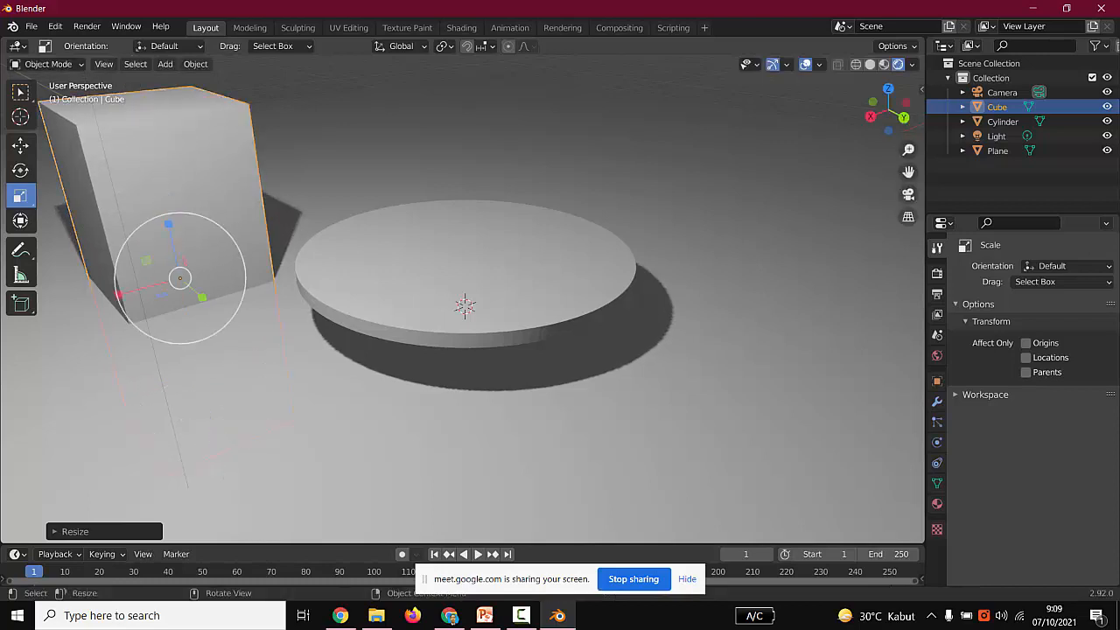
{"action": "key", "text": "s"}
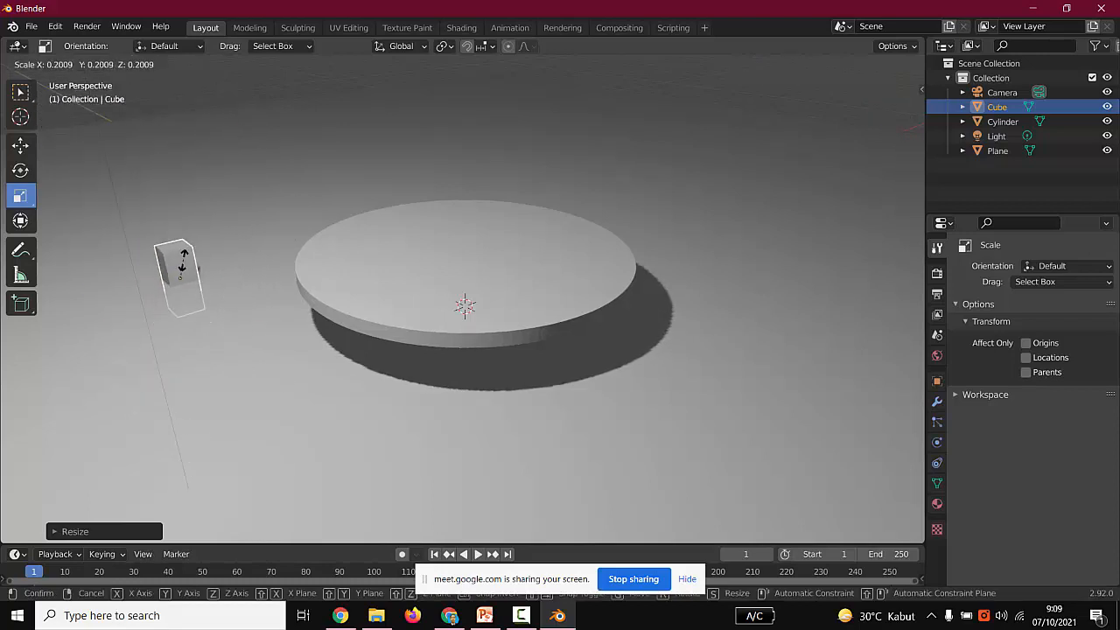
{"action": "left_click", "coordinate": [182, 270]}
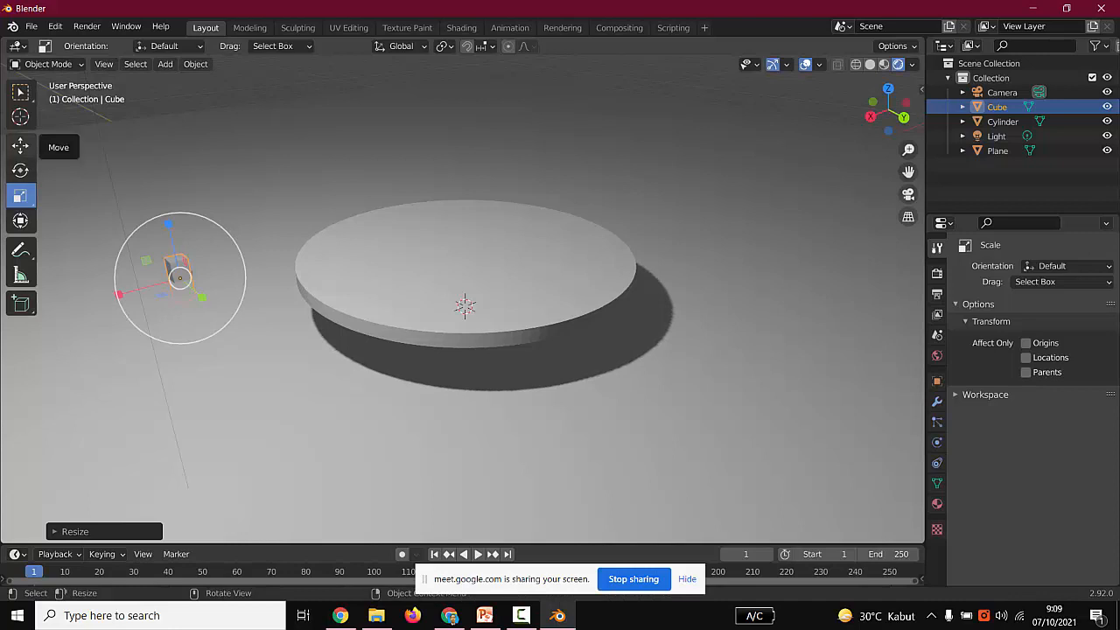
Move the small cube from the open area beside the table to a spot underneath the tabletop disc.
{"action": "left_click", "coordinate": [20, 145]}
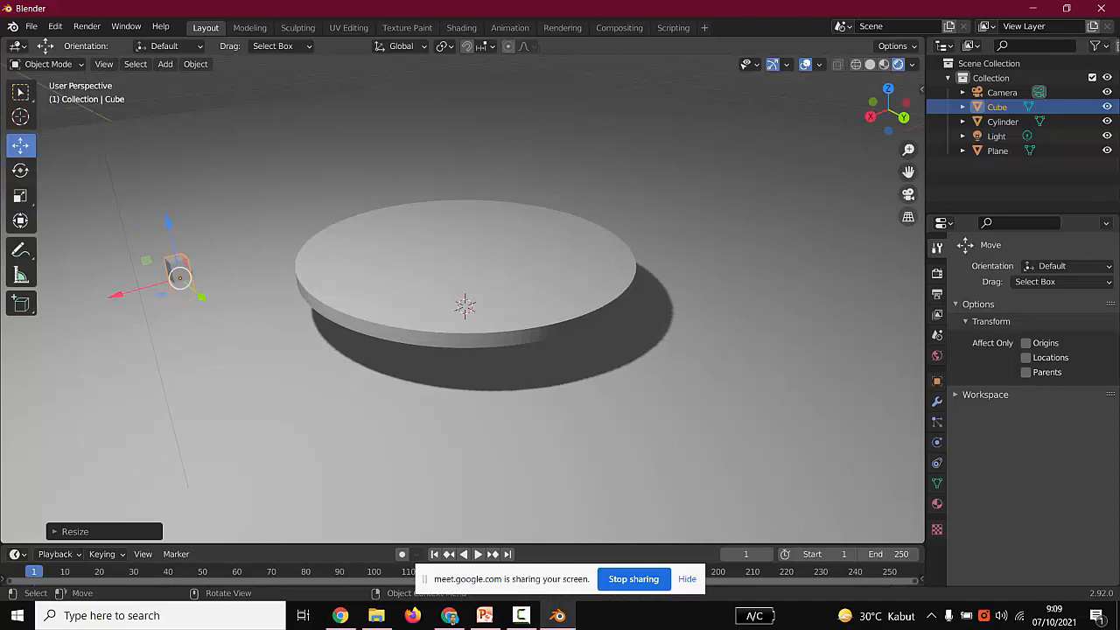
{"action": "left_click_drag", "start_coordinate": [180, 277], "coordinate": [439, 361]}
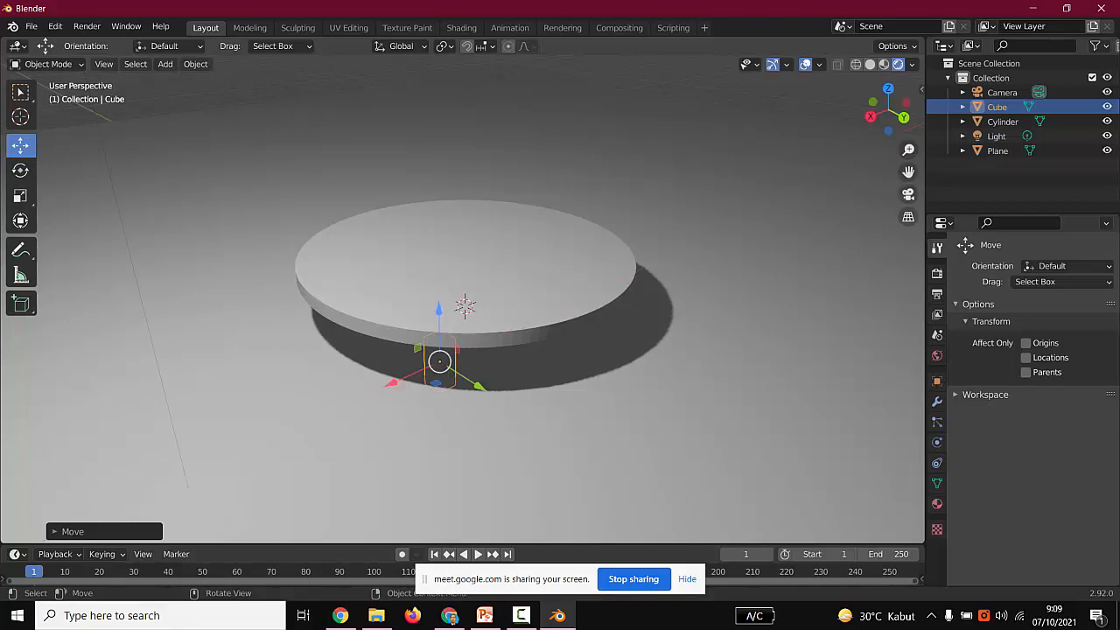
{"action": "middle_click_drag", "start_coordinate": [439, 361], "coordinate": [440, 405]}
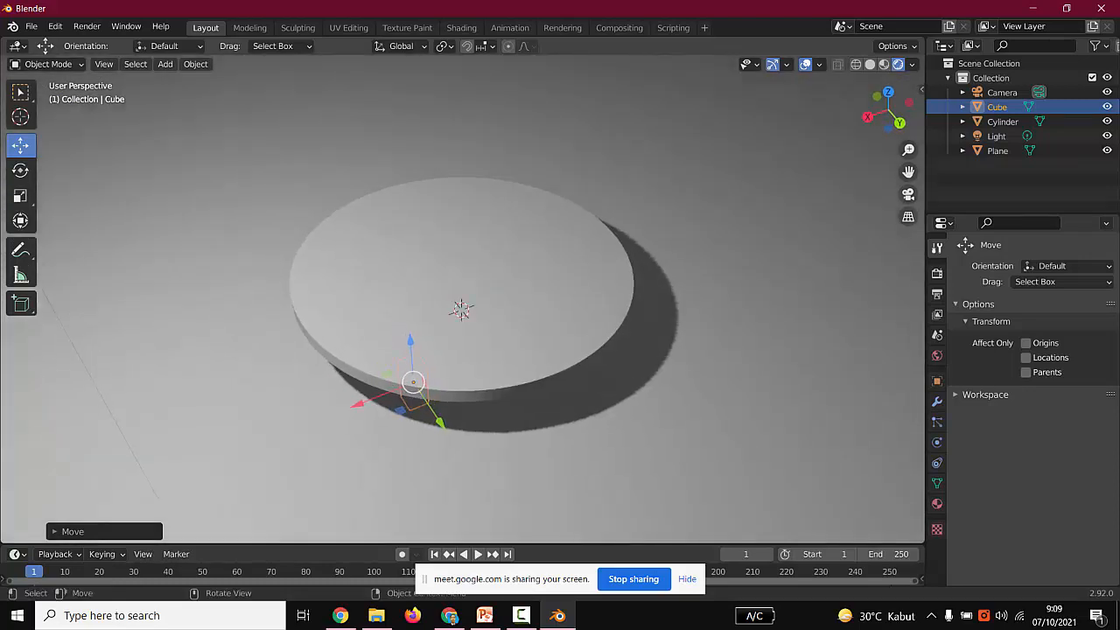
{"action": "left_click_drag", "start_coordinate": [413, 382], "coordinate": [459, 363]}
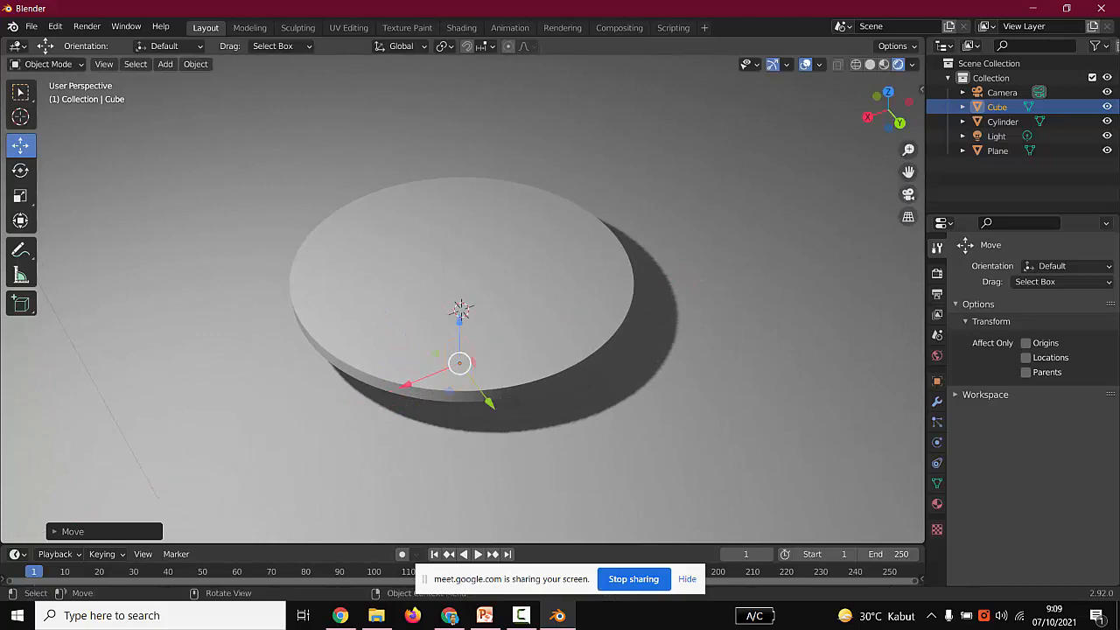
{"action": "left_click_drag", "start_coordinate": [488, 401], "coordinate": [417, 308]}
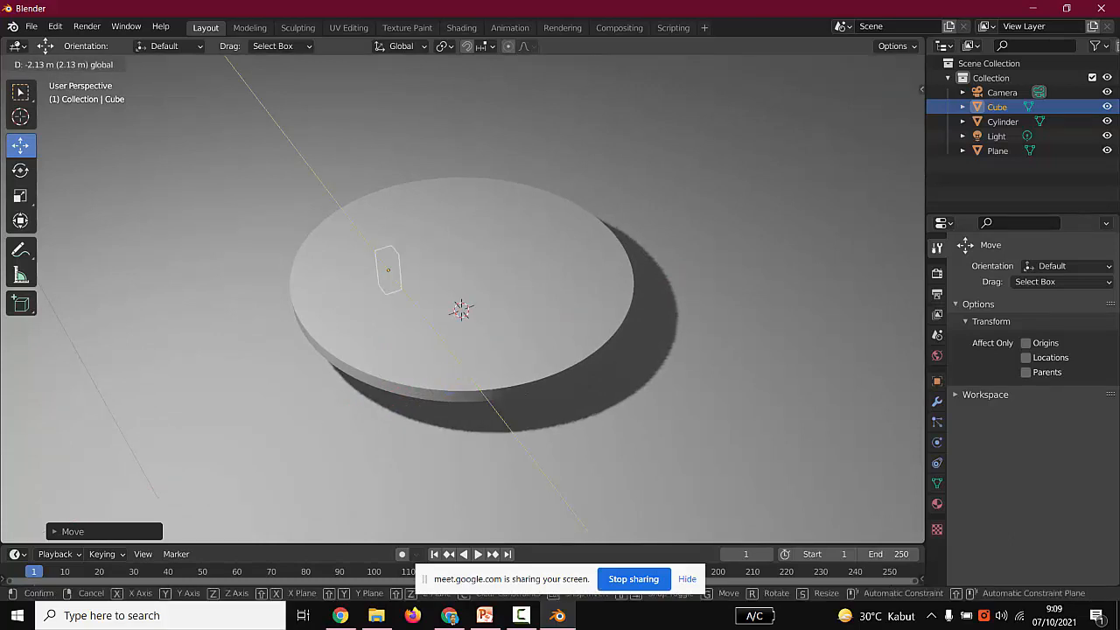
{"action": "left_click_drag", "start_coordinate": [388, 270], "coordinate": [452, 354]}
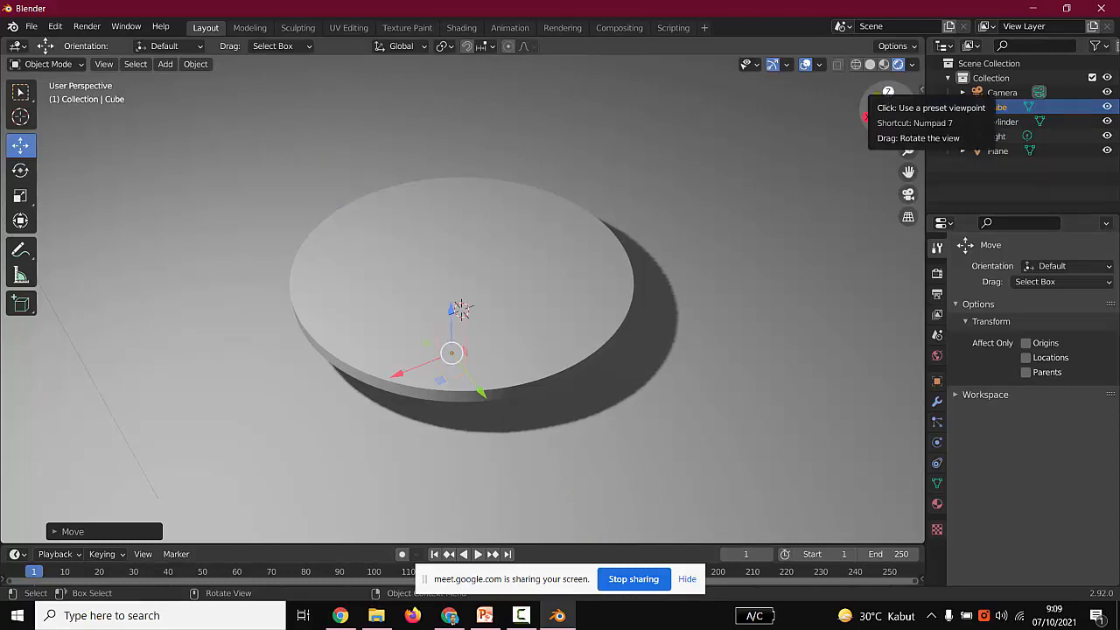
In the top view, shift the cube along negative X past the tabletop's centre, checking its position within the circle in wireframe display.
{"action": "left_click", "coordinate": [888, 91]}
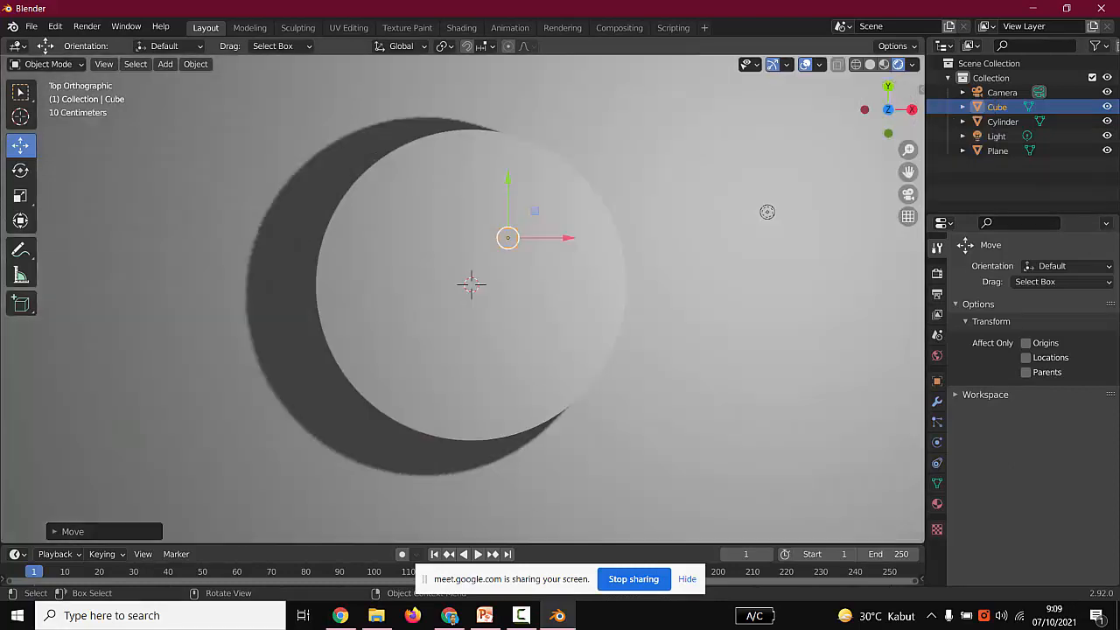
{"action": "scroll", "coordinate": [767, 212], "scroll_direction": "up", "scroll_amount": 4}
{"action": "scroll", "coordinate": [827, 194], "scroll_direction": "down", "scroll_amount": 3}
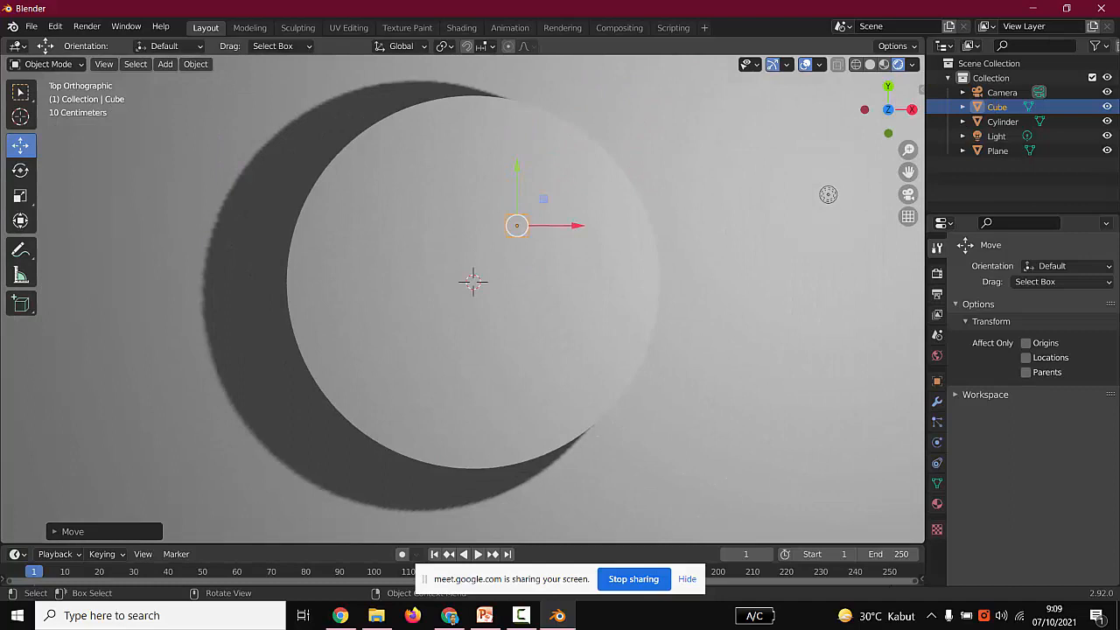
{"action": "left_click_drag", "start_coordinate": [577, 226], "coordinate": [460, 225]}
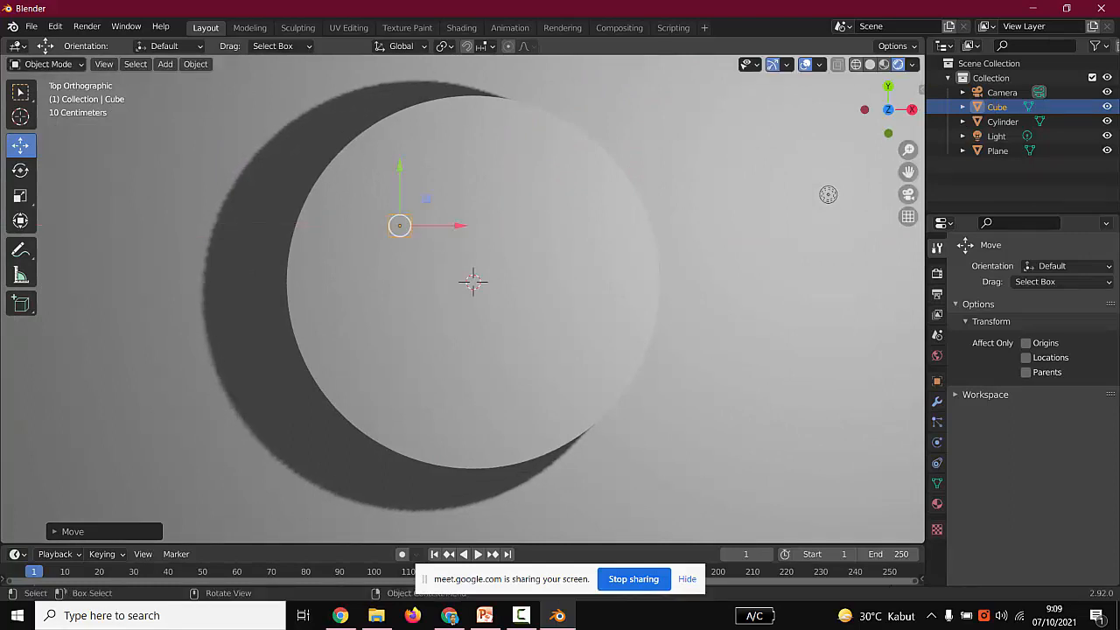
{"action": "left_click", "coordinate": [855, 64]}
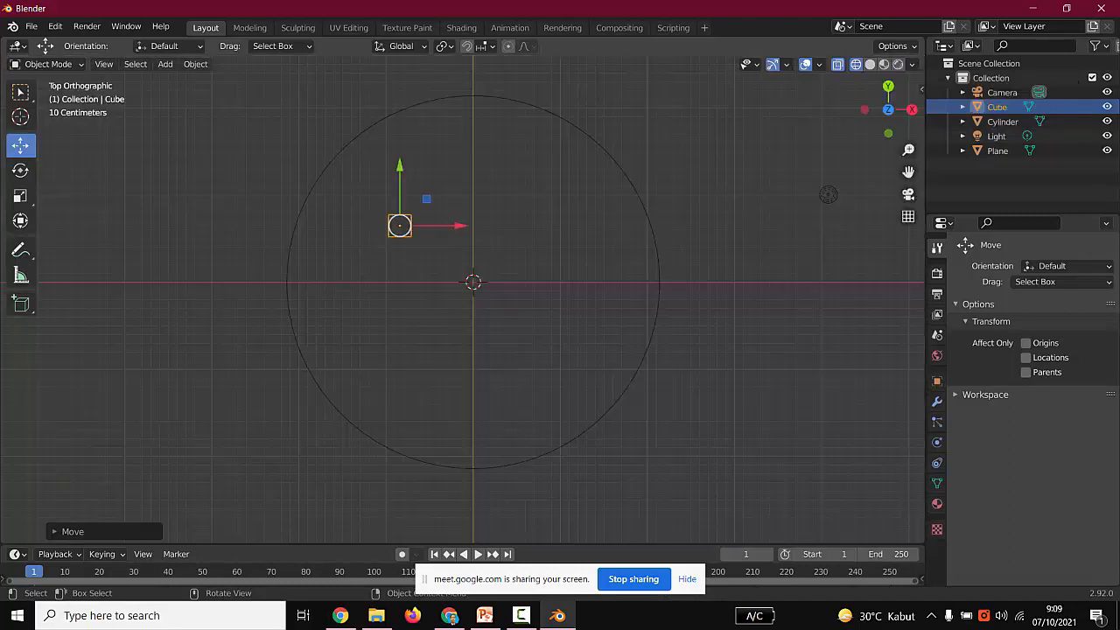
{"action": "left_click", "coordinate": [428, 204]}
{"action": "left_click_drag", "start_coordinate": [428, 205], "coordinate": [371, 259]}
{"action": "left_click_drag", "start_coordinate": [460, 225], "coordinate": [474, 225]}
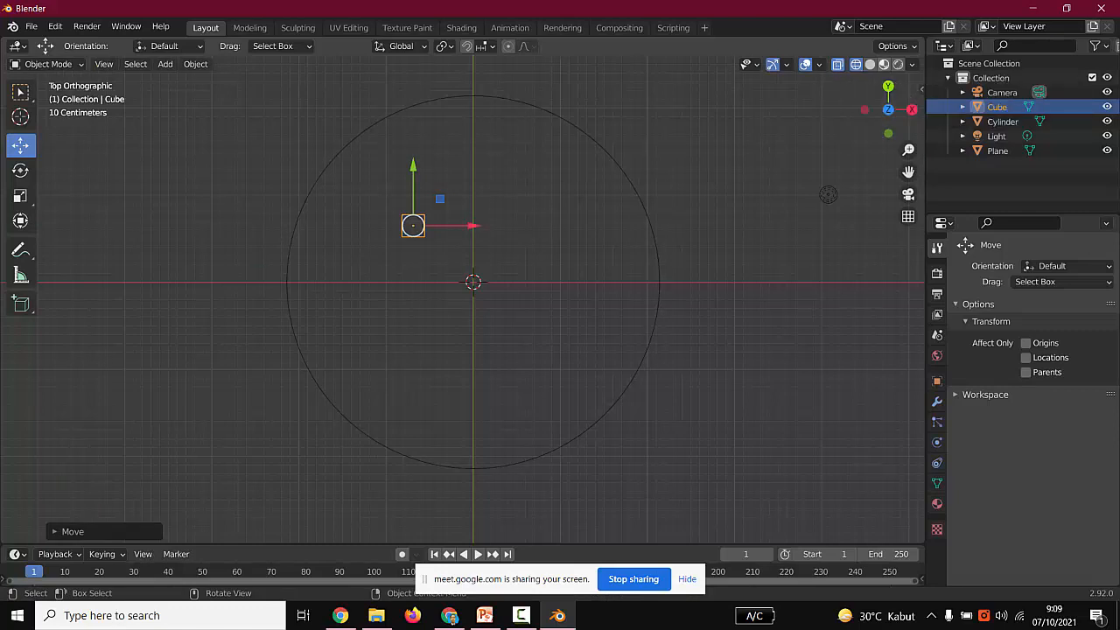
{"action": "left_click", "coordinate": [884, 64]}
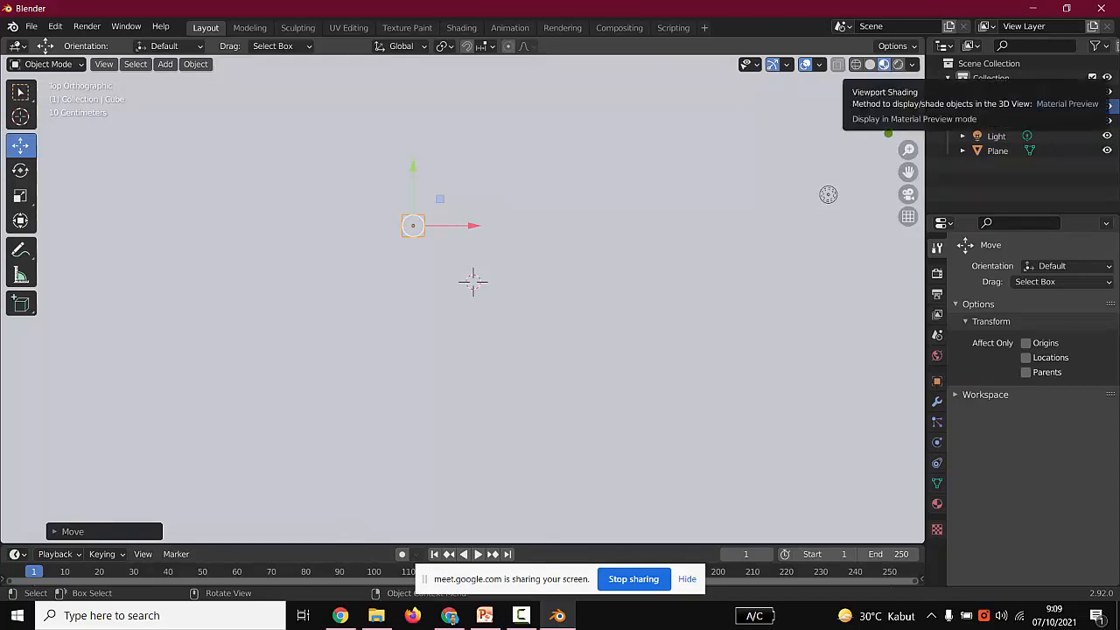
{"action": "left_click", "coordinate": [869, 64]}
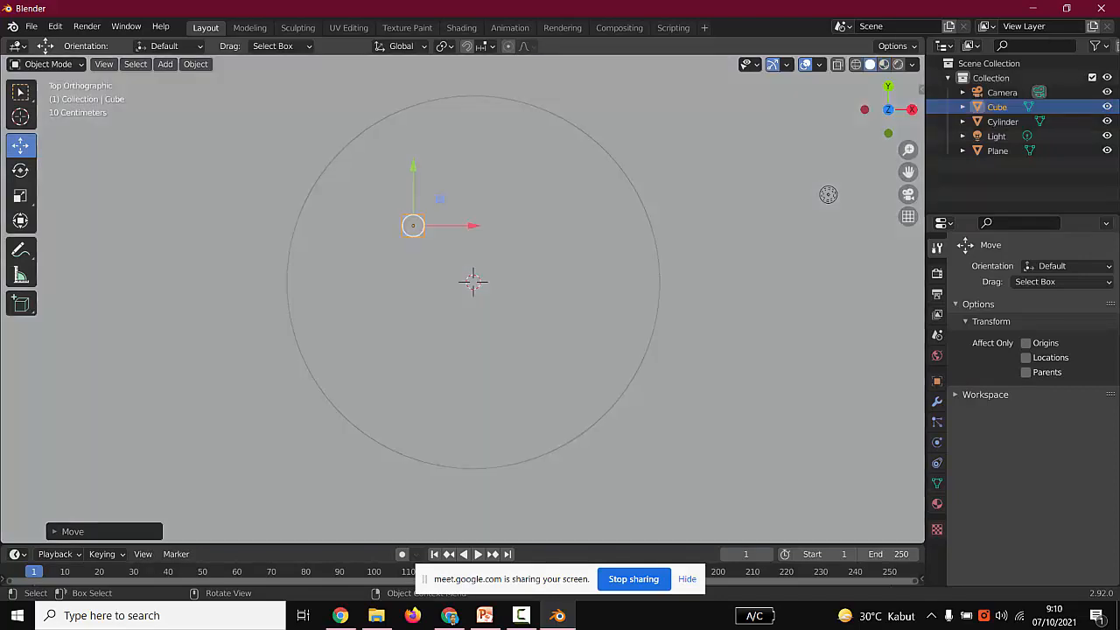
{"action": "left_click", "coordinate": [472, 281]}
{"action": "left_click", "coordinate": [472, 282]}
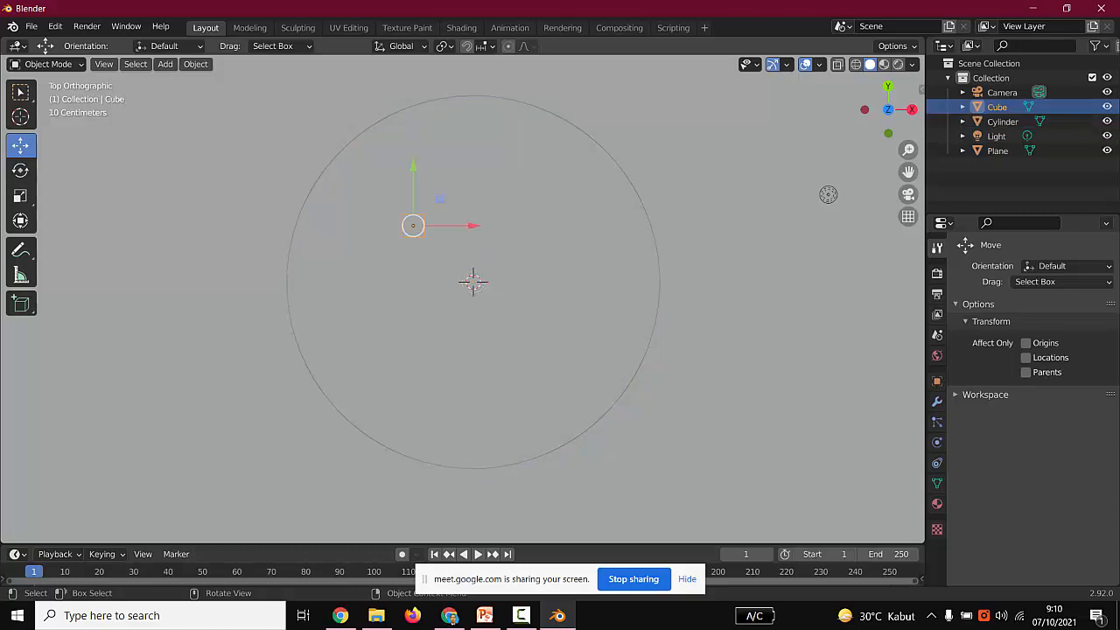
{"action": "left_click", "coordinate": [473, 281]}
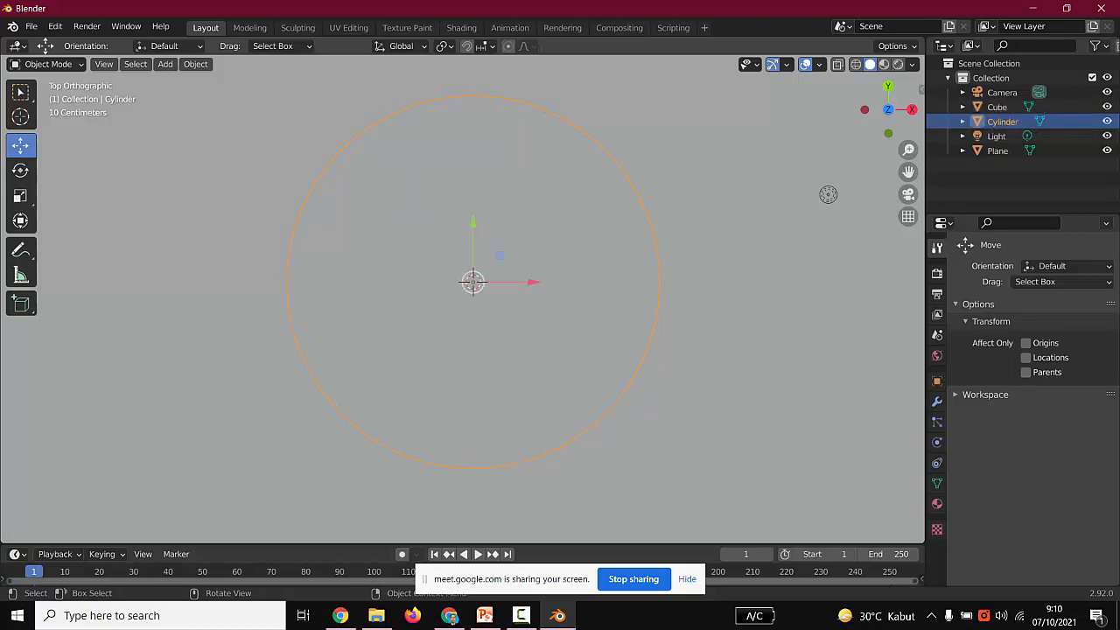
{"action": "left_click", "coordinate": [472, 282]}
{"action": "left_click", "coordinate": [473, 282]}
{"action": "left_click", "coordinate": [472, 281]}
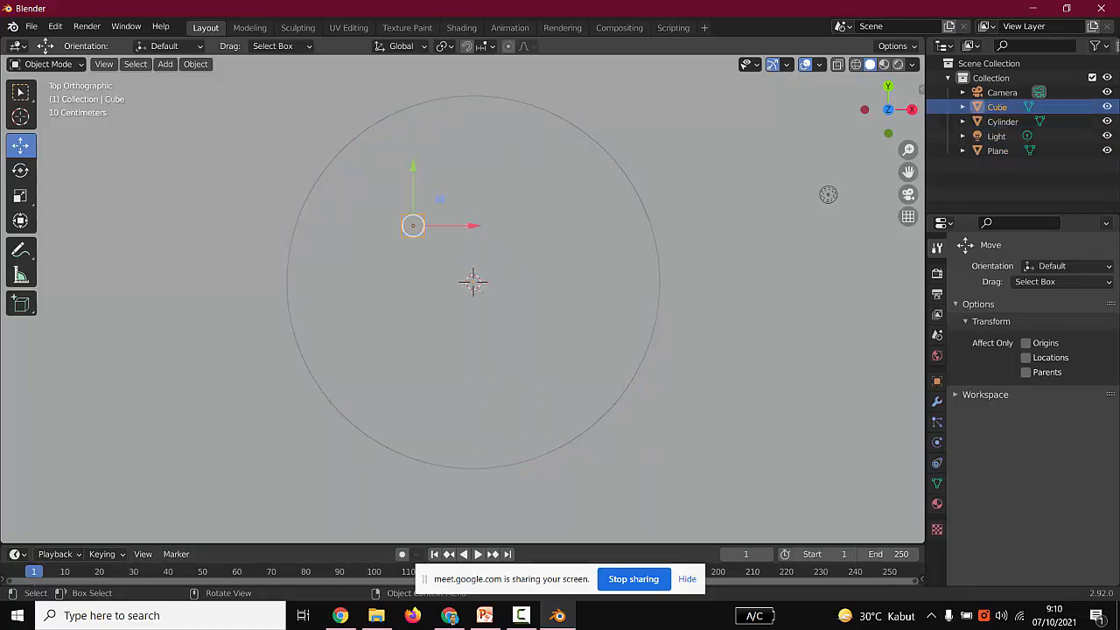
{"action": "left_click", "coordinate": [472, 282]}
{"action": "left_click", "coordinate": [472, 281]}
{"action": "left_click", "coordinate": [472, 281]}
{"action": "left_click", "coordinate": [473, 282]}
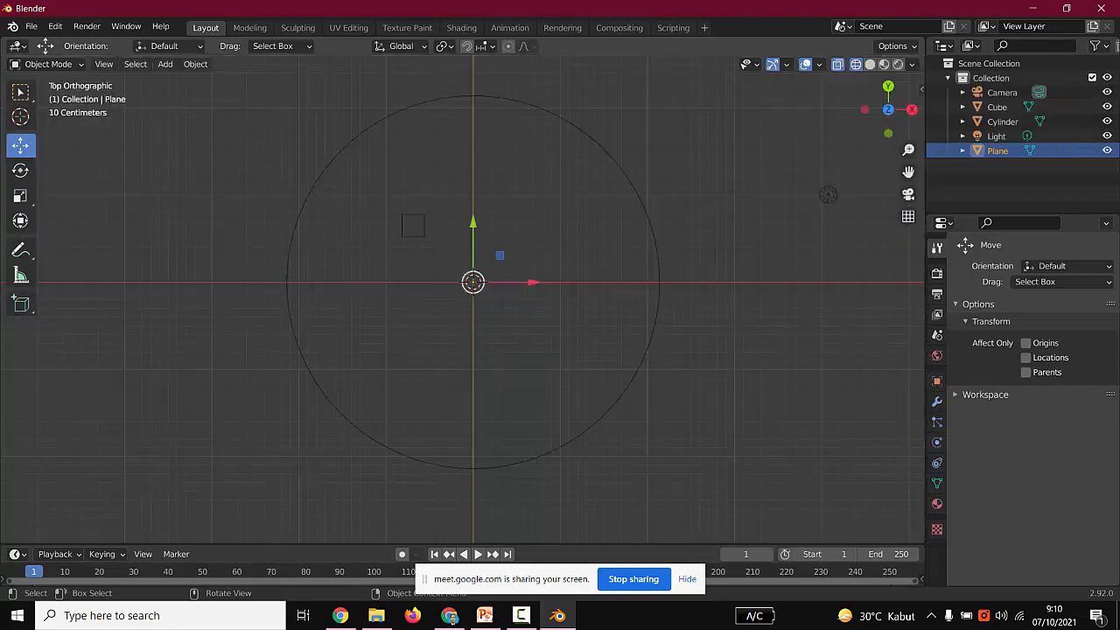
Shift the cube slightly farther along negative X and raise it in the right view until its top meets the tabletop's underside.
{"action": "left_click", "coordinate": [413, 226]}
{"action": "left_click_drag", "start_coordinate": [472, 225], "coordinate": [446, 224]}
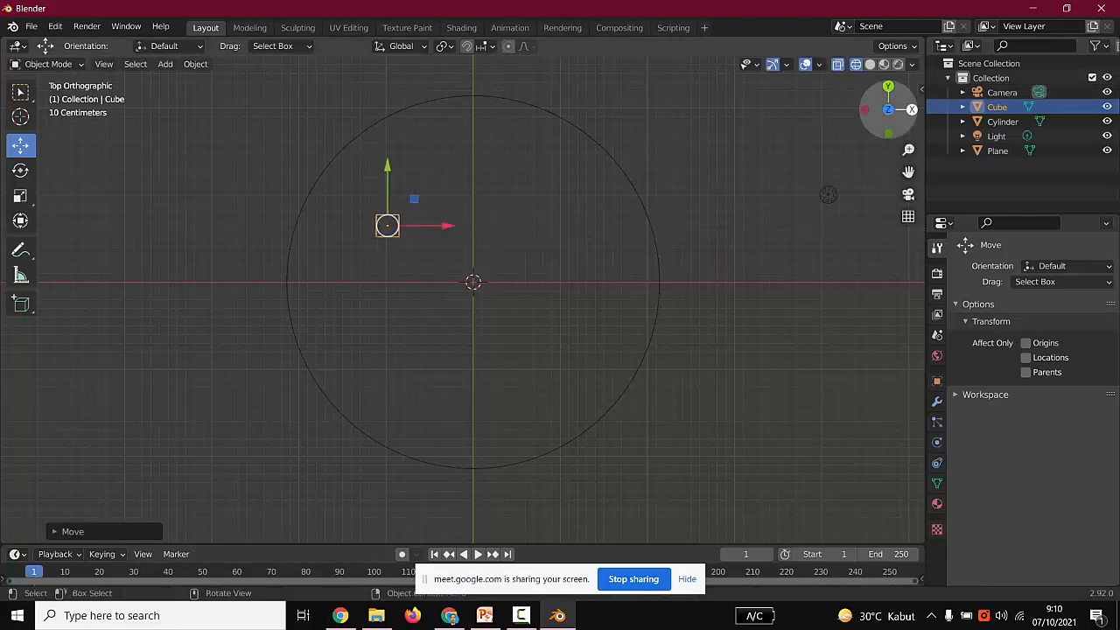
{"action": "left_click", "coordinate": [911, 109]}
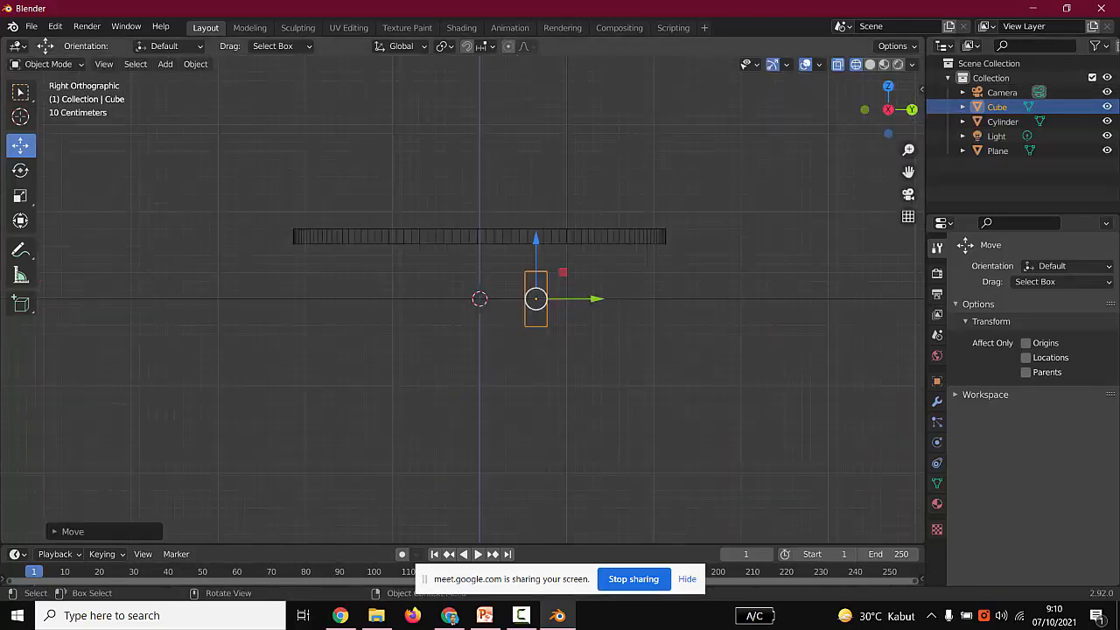
{"action": "scroll", "coordinate": [462, 298], "scroll_direction": "up", "scroll_amount": 1}
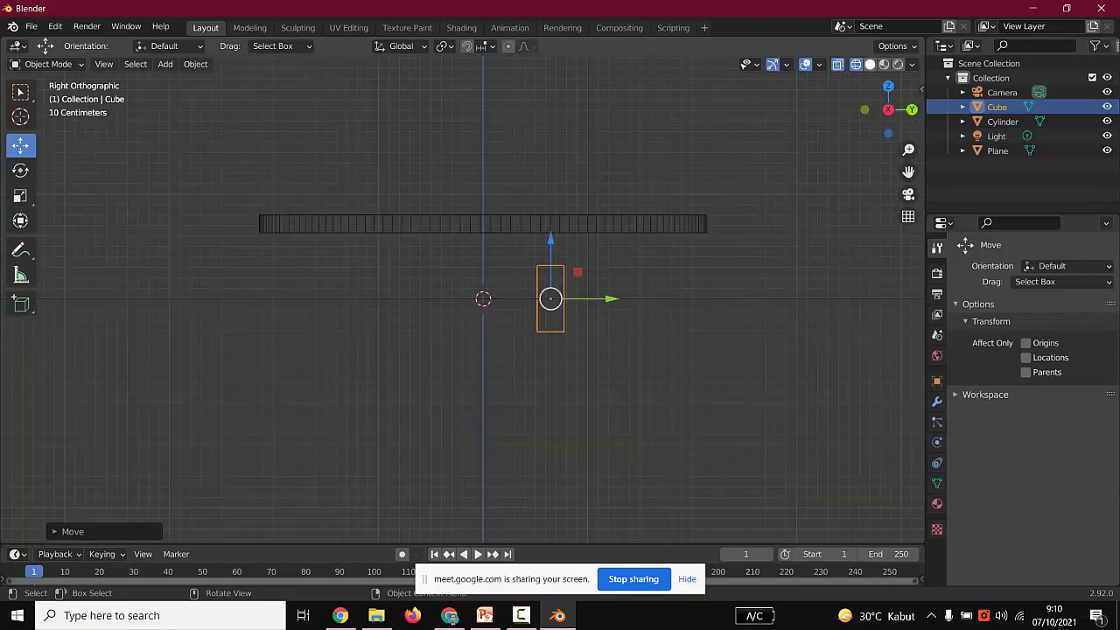
{"action": "left_click", "coordinate": [869, 63]}
{"action": "mouse_move", "coordinate": [888, 110]}
{"action": "left_mouse_down"}
{"action": "mouse_move", "coordinate": [888, 145]}
{"action": "mouse_move", "coordinate": [875, 144]}
{"action": "mouse_move", "coordinate": [864, 120]}
{"action": "mouse_move", "coordinate": [891, 153]}
{"action": "mouse_move", "coordinate": [898, 101]}
{"action": "mouse_move", "coordinate": [894, 127]}
{"action": "mouse_move", "coordinate": [875, 128]}
{"action": "mouse_move", "coordinate": [876, 140]}
{"action": "left_mouse_up"}
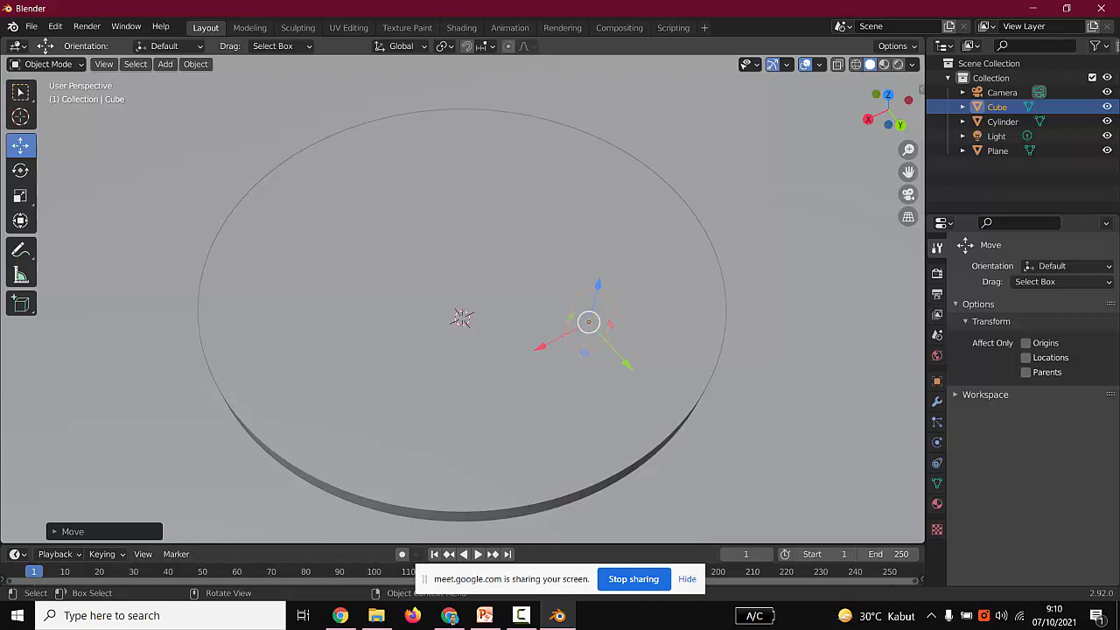
{"action": "middle_click_drag", "start_coordinate": [587, 321], "coordinate": [588, 228]}
{"action": "left_click", "coordinate": [588, 368]}
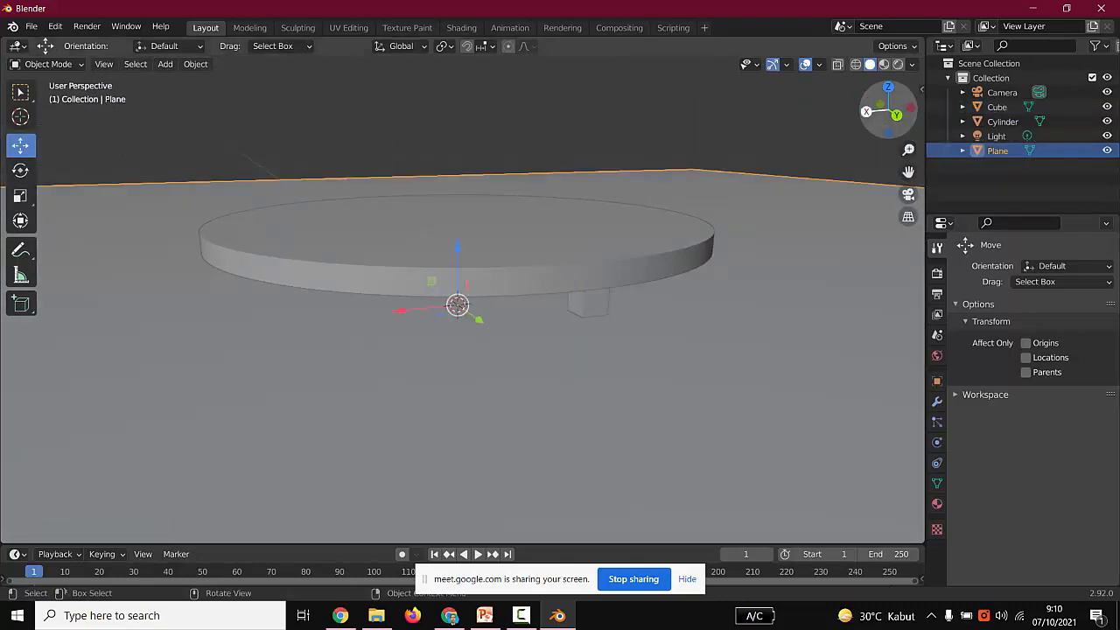
{"action": "left_click", "coordinate": [866, 111]}
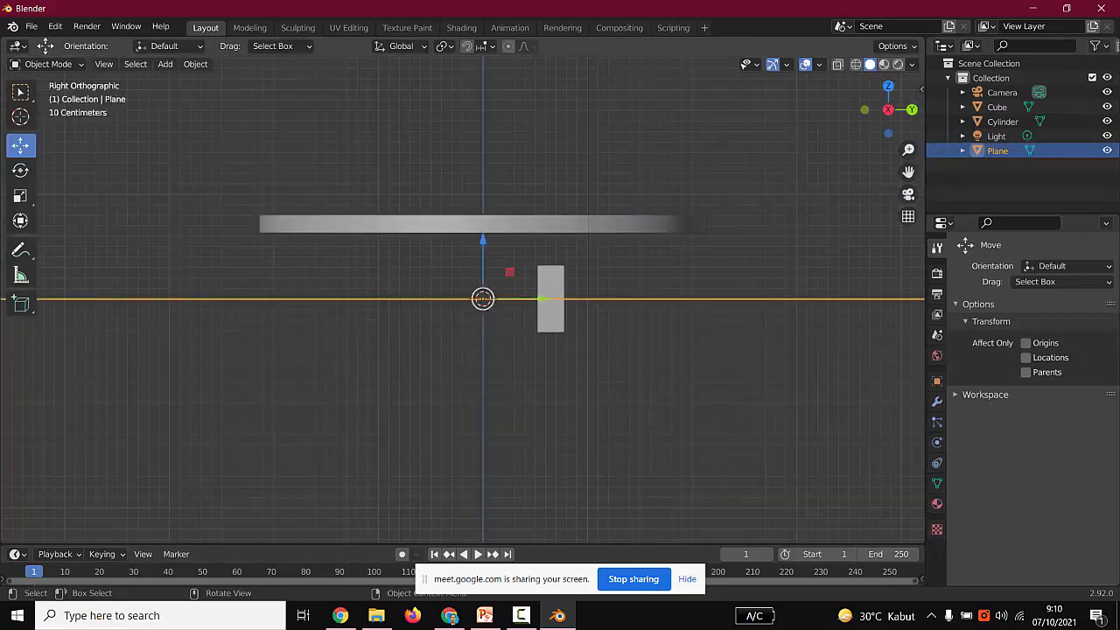
{"action": "left_click", "coordinate": [550, 307]}
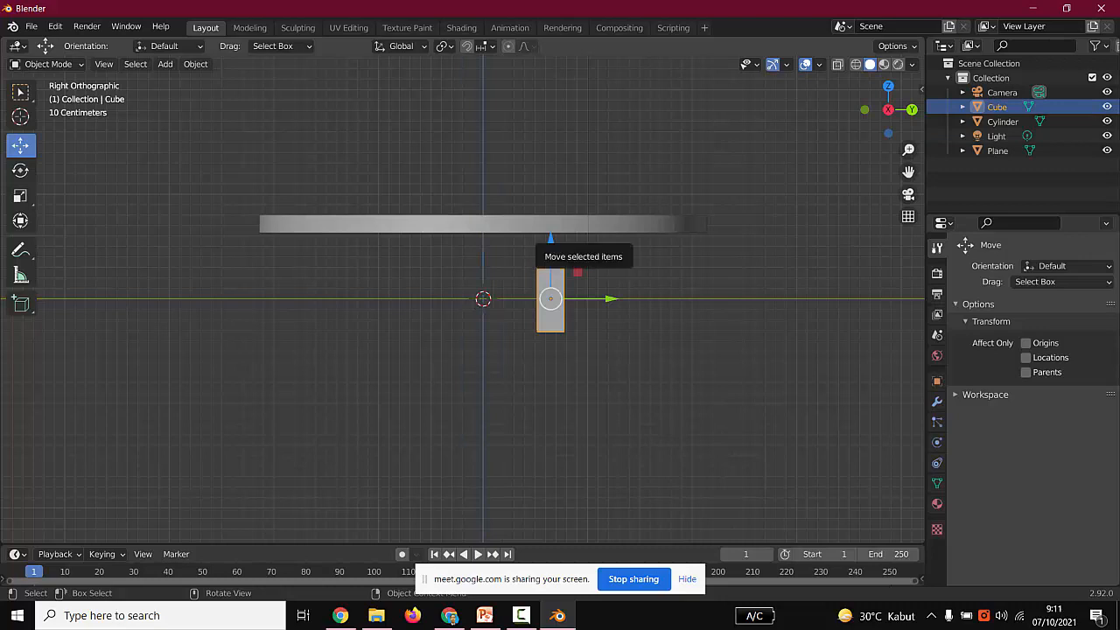
{"action": "left_click_drag", "start_coordinate": [550, 249], "coordinate": [551, 216]}
{"action": "key", "text": "alt+a"}
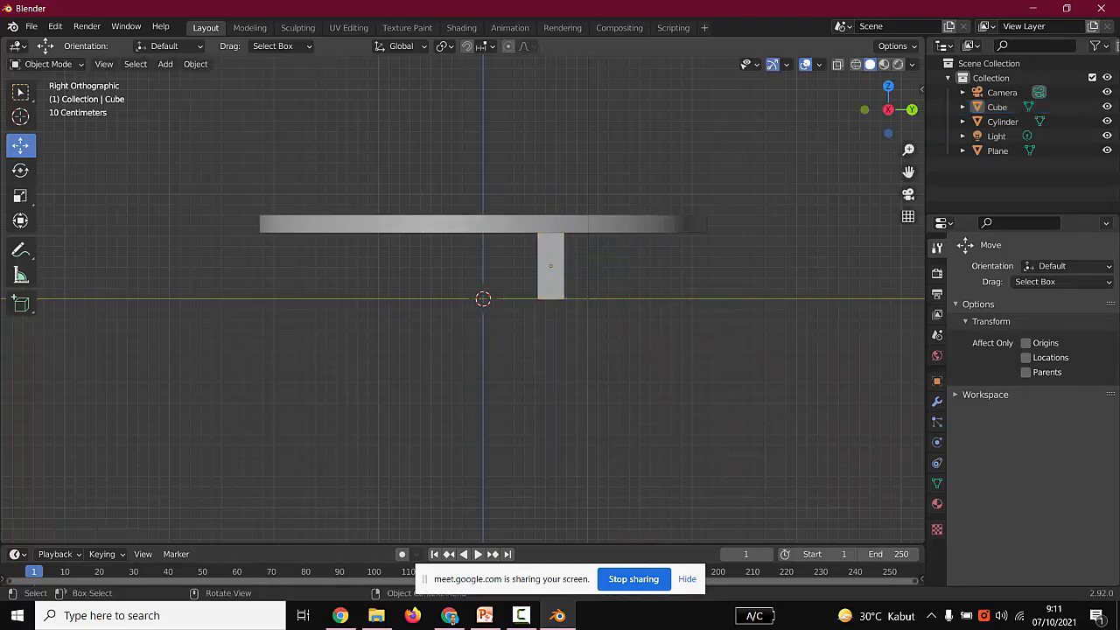
In wireframe display, stretch the cube along the Z axis into a tall, narrow table leg.
{"action": "scroll", "coordinate": [462, 300], "scroll_direction": "up", "scroll_amount": 4}
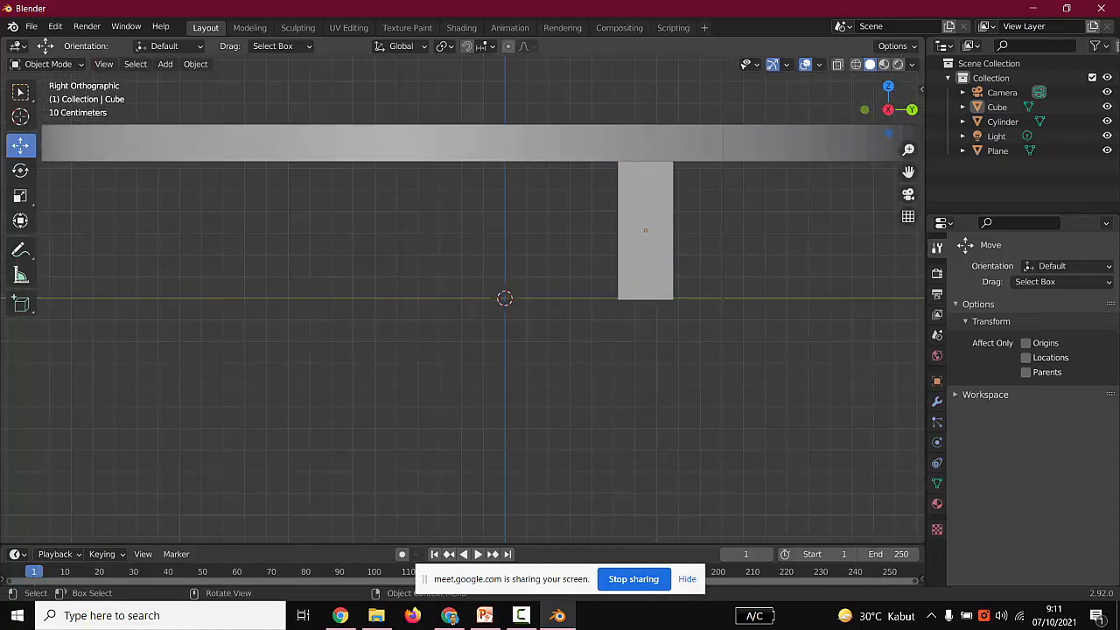
{"action": "key", "text": "shift+z"}
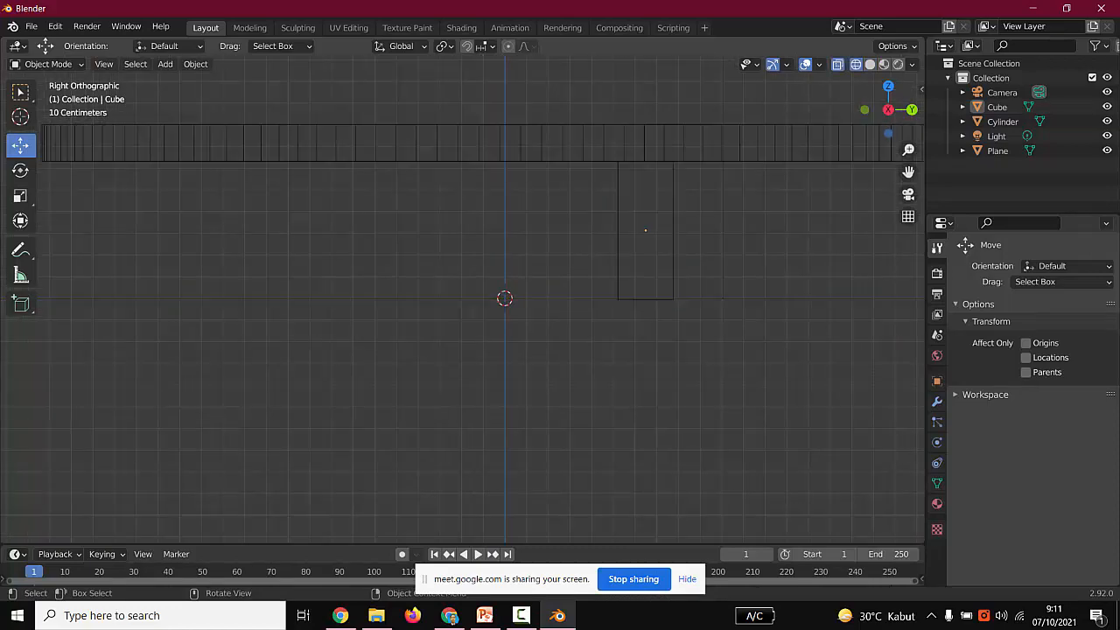
{"action": "scroll", "coordinate": [462, 299], "scroll_direction": "down", "scroll_amount": 3}
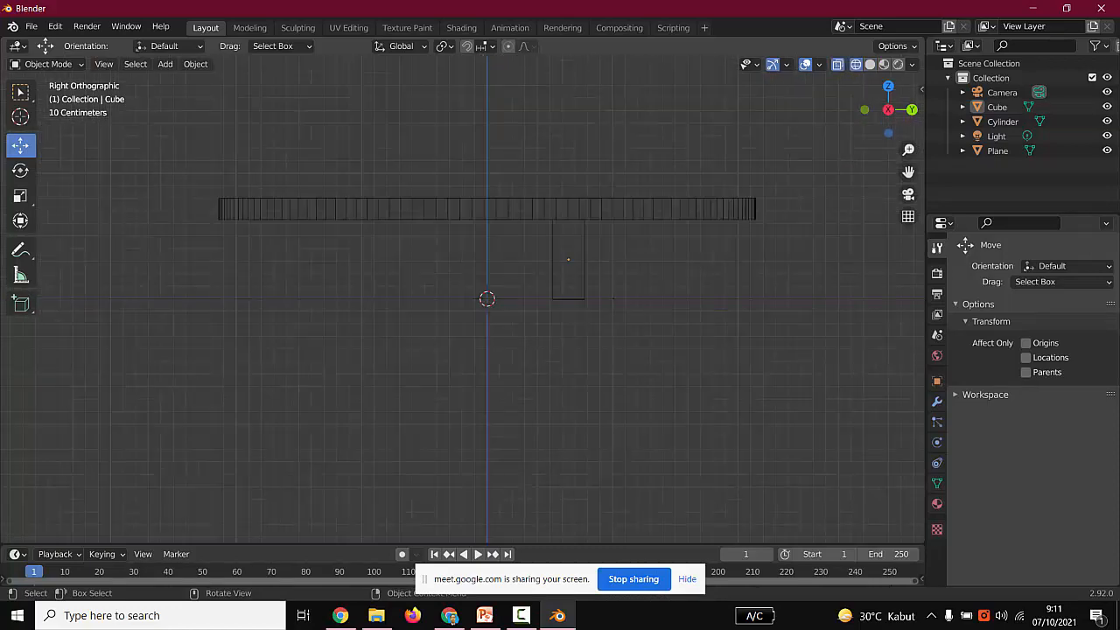
{"action": "left_click", "coordinate": [568, 259]}
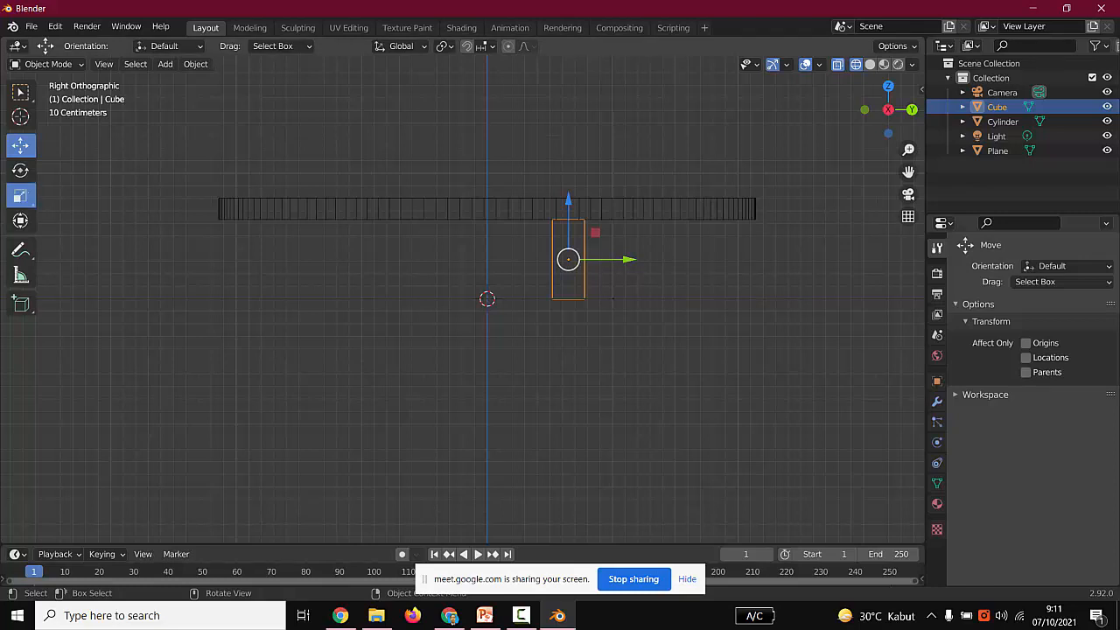
{"action": "left_click", "coordinate": [20, 195]}
{"action": "scroll", "coordinate": [463, 298], "scroll_direction": "down", "scroll_amount": 2}
{"action": "left_click_drag", "start_coordinate": [538, 211], "coordinate": [558, 477]}
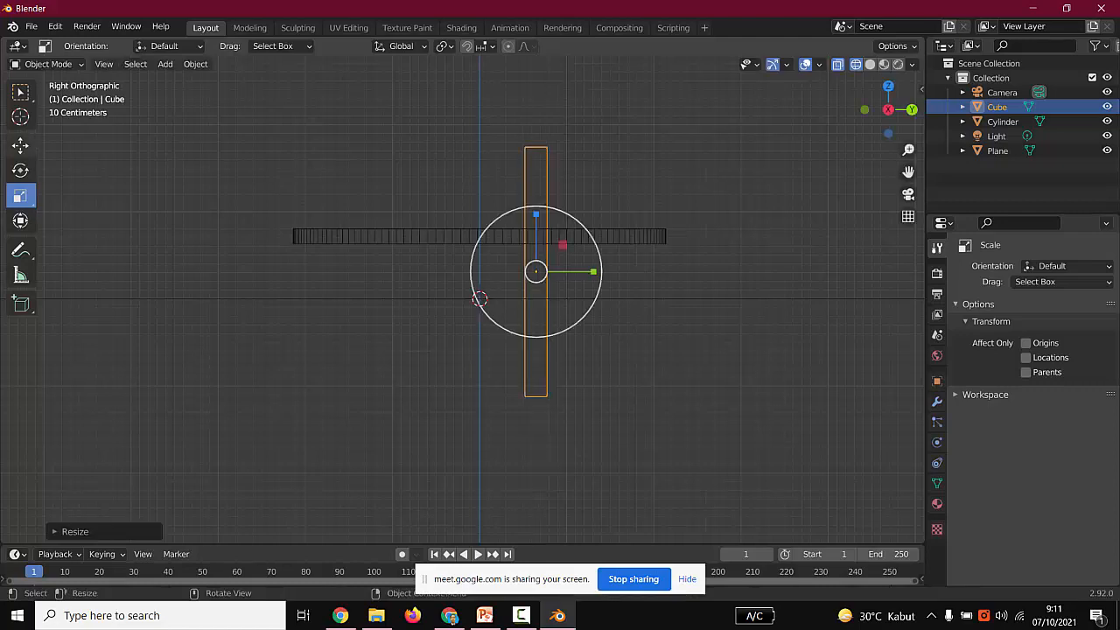
Lower the leg until its top meets the tabletop's underside, and move it along Y toward the tabletop's outer edge.
{"action": "left_click", "coordinate": [20, 145]}
{"action": "left_click_drag", "start_coordinate": [535, 212], "coordinate": [536, 308]}
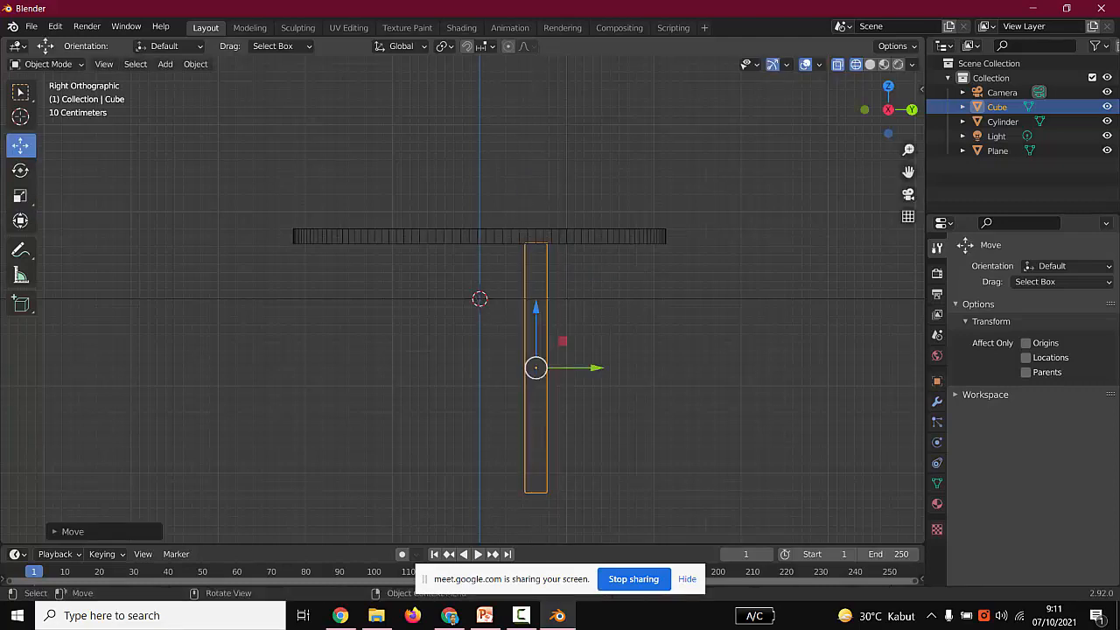
{"action": "left_click_drag", "start_coordinate": [593, 367], "coordinate": [630, 367]}
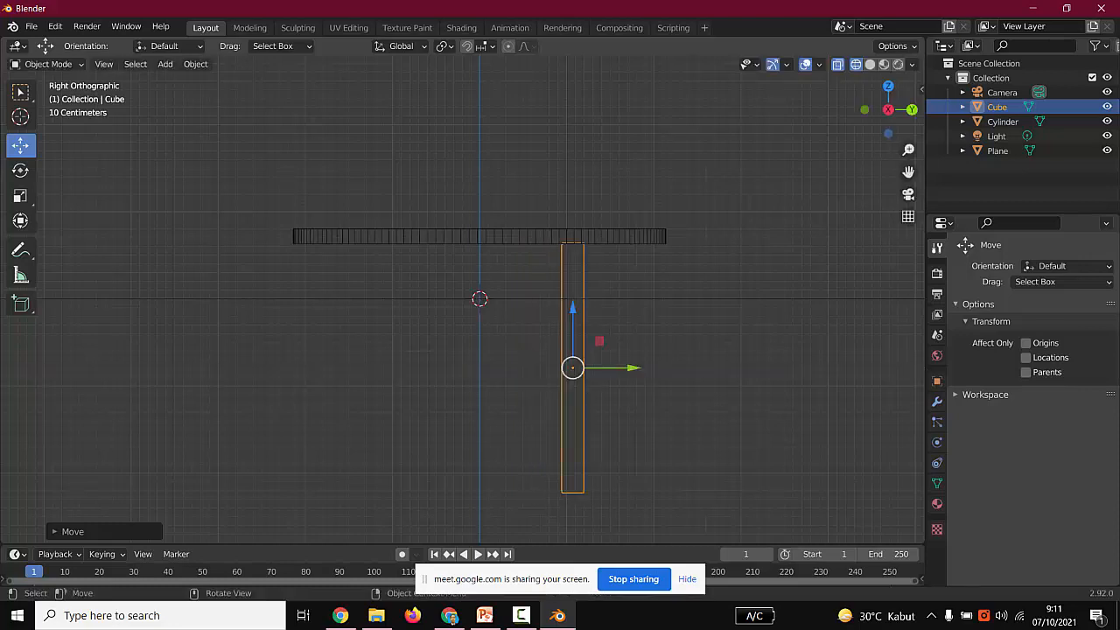
Scale the leg down uniformly to about three quarters of its size and keep it selected for moving.
{"action": "left_click", "coordinate": [20, 195]}
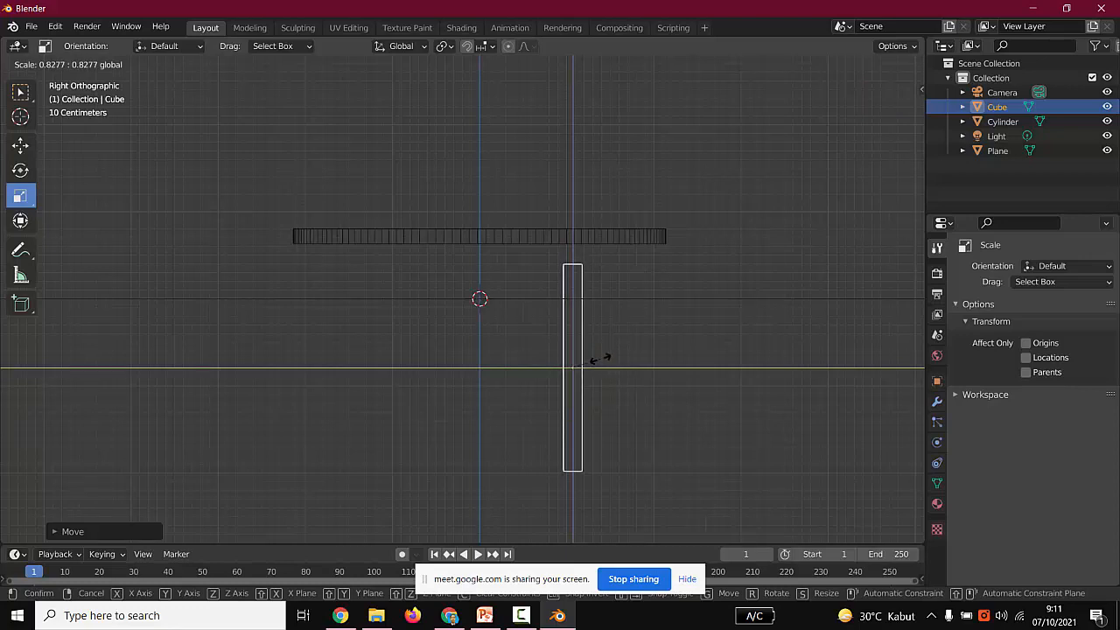
{"action": "left_click", "coordinate": [596, 366]}
{"action": "key", "text": "shift+space"}
{"action": "key", "text": "g"}
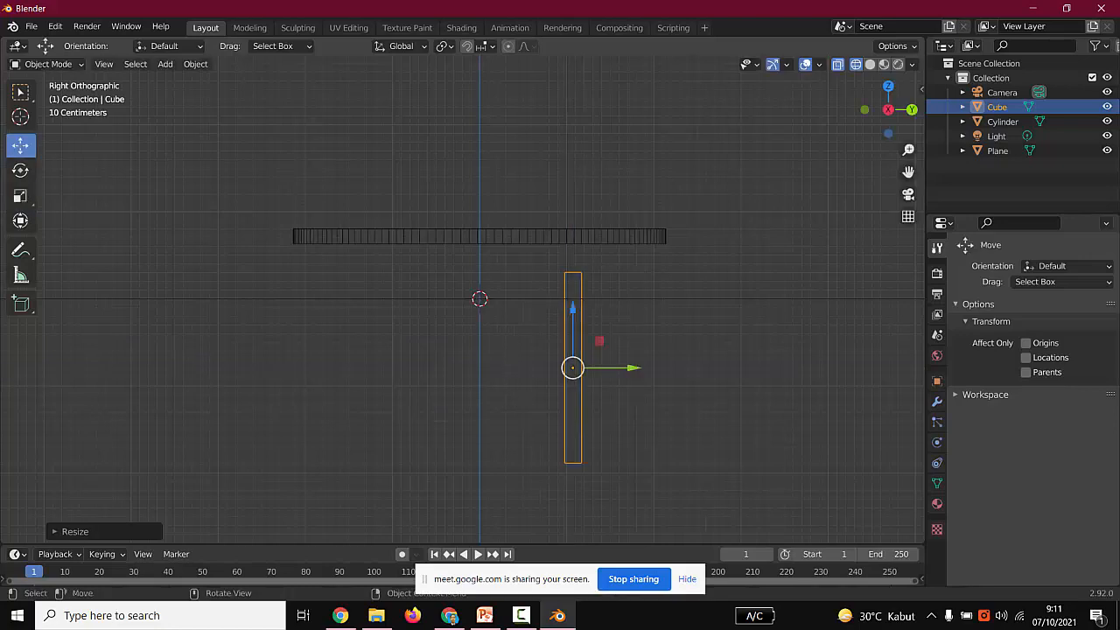
{"action": "key", "text": "alt+a"}
{"action": "left_click", "coordinate": [996, 135]}
{"action": "left_click", "coordinate": [997, 107]}
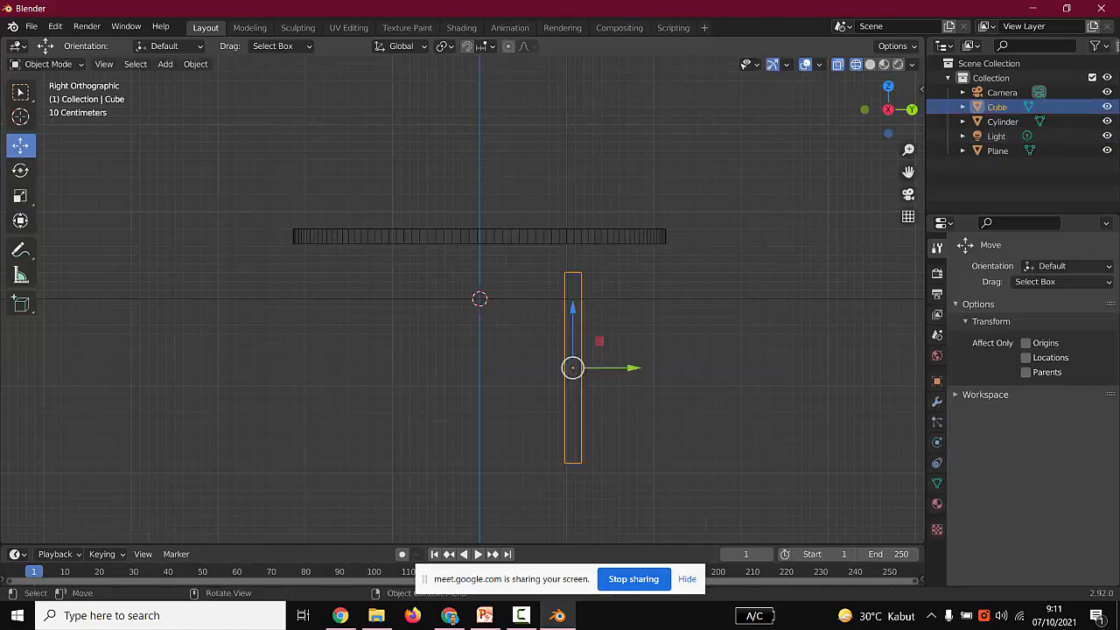
Raise the leg along the Z axis until its top meets the tabletop's underside, keeping it selected.
{"action": "left_click_drag", "start_coordinate": [572, 341], "coordinate": [572, 313]}
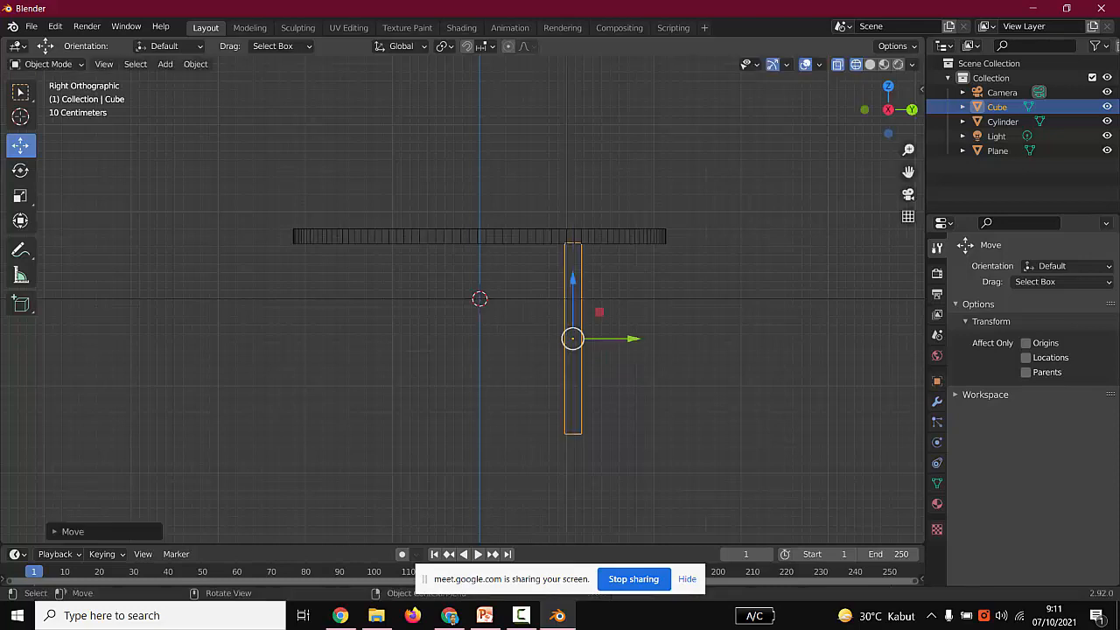
{"action": "key", "text": "alt+a"}
{"action": "key", "text": "ctrl+z"}
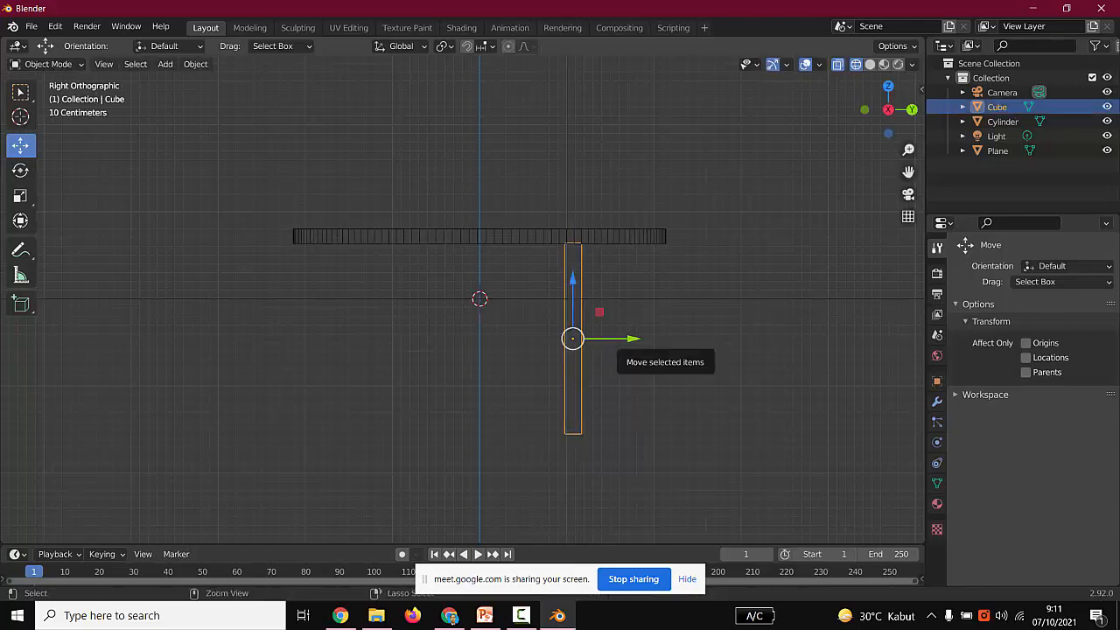
Duplicate the leg and move the copy along negative Y to the matching position under the tabletop's opposite side.
{"action": "key", "text": "ctrl+c"}
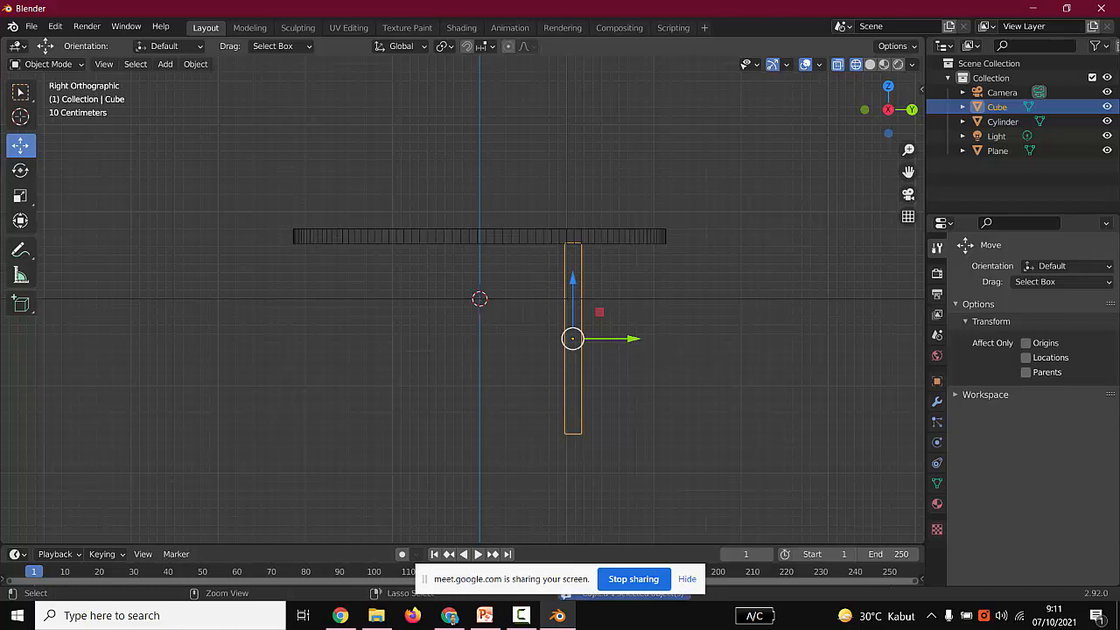
{"action": "key", "text": "ctrl+v"}
{"action": "left_click_drag", "start_coordinate": [612, 338], "coordinate": [425, 339]}
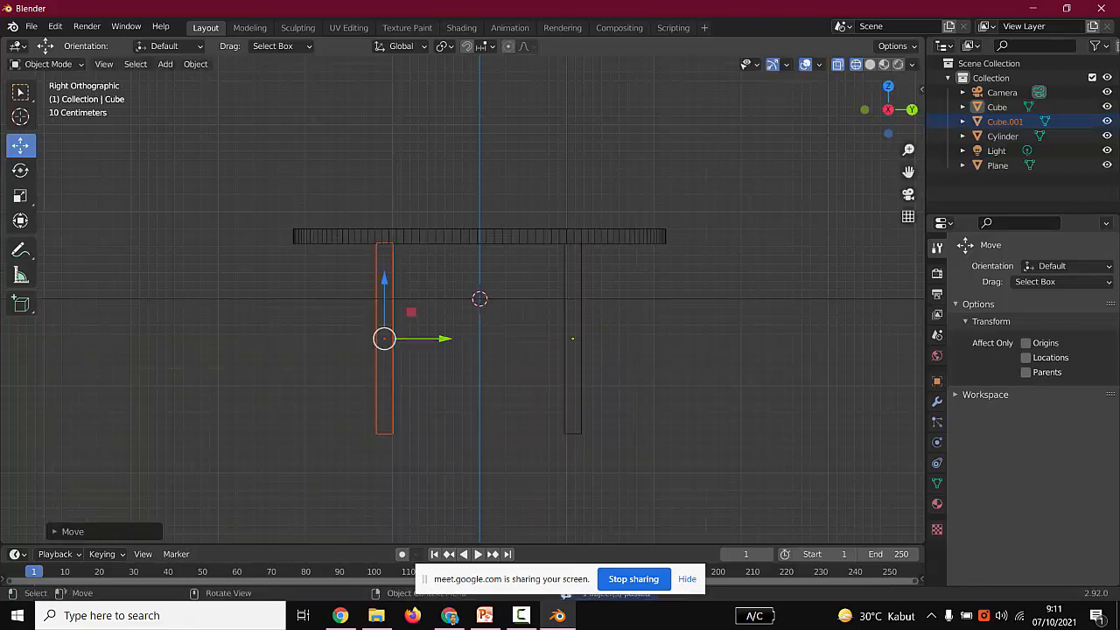
In the top view, select both table legs together and activate the Scale tool for them.
{"action": "left_click", "coordinate": [888, 87]}
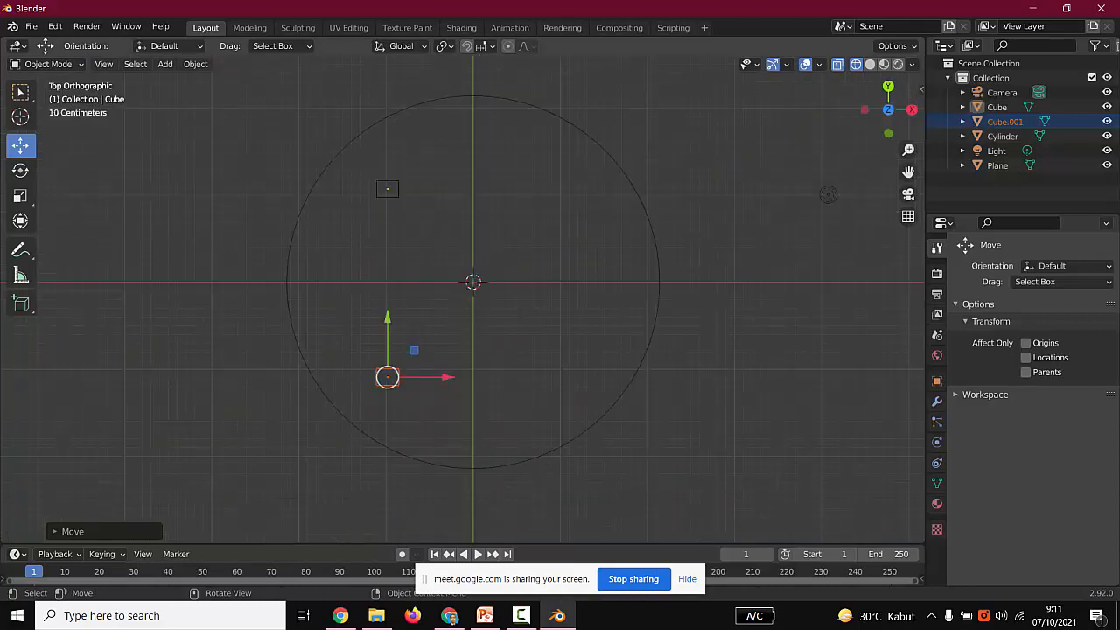
{"action": "key", "text": "alt+a"}
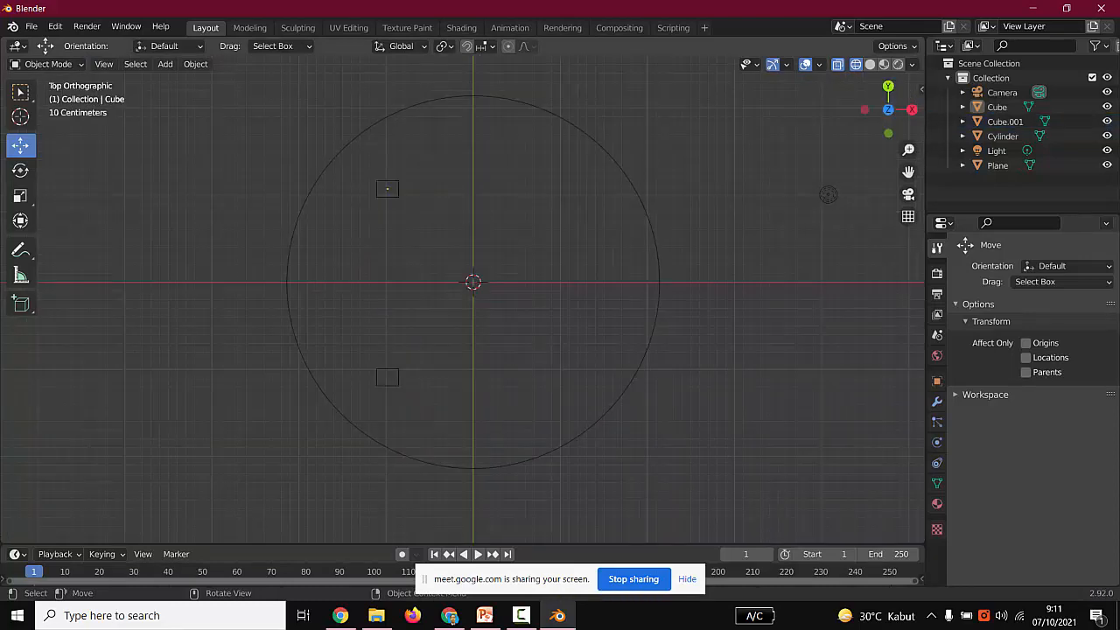
{"action": "left_click_drag", "start_coordinate": [415, 169], "coordinate": [357, 419]}
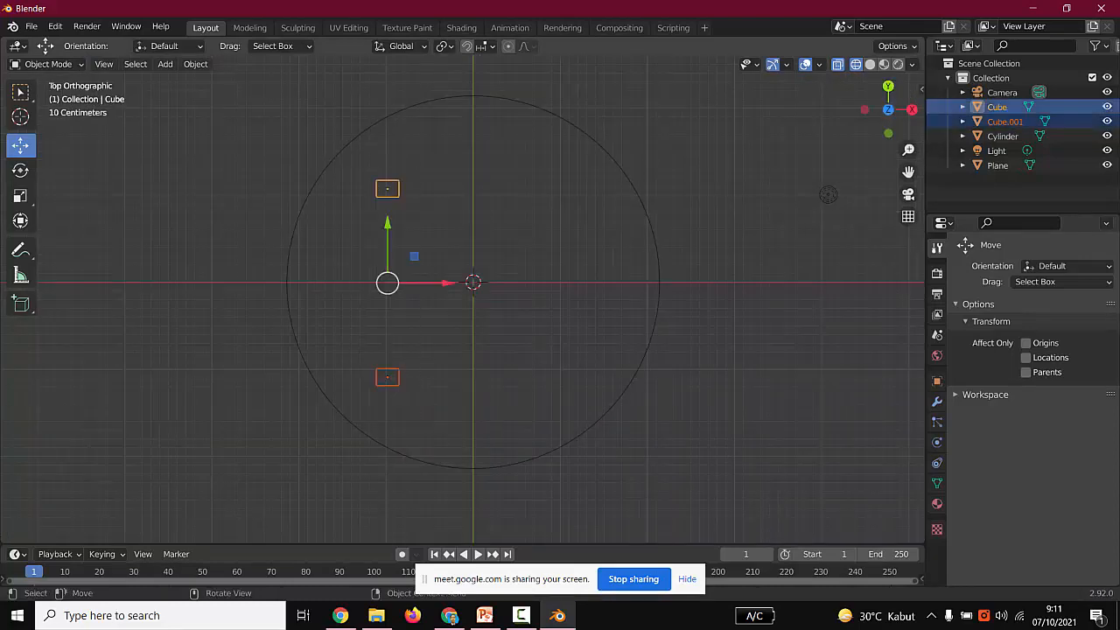
{"action": "left_click", "coordinate": [21, 195]}
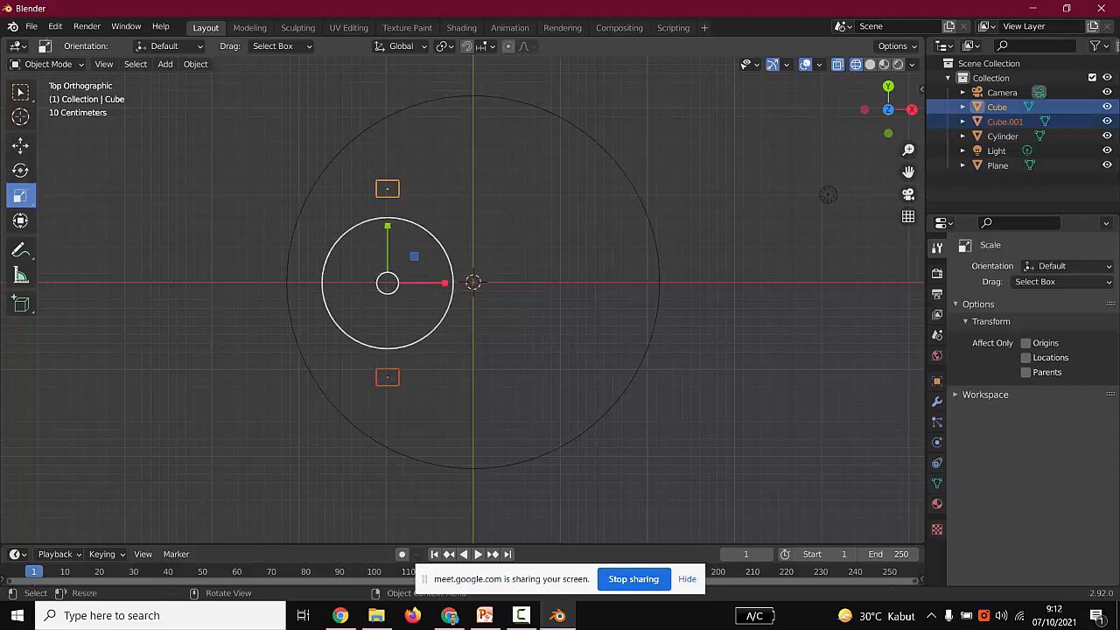
Narrow the two table legs along X to a square cross-section and place duplicates of them about 2 m along positive X.
{"action": "left_click_drag", "start_coordinate": [444, 283], "coordinate": [429, 278]}
{"action": "left_click", "coordinate": [20, 144]}
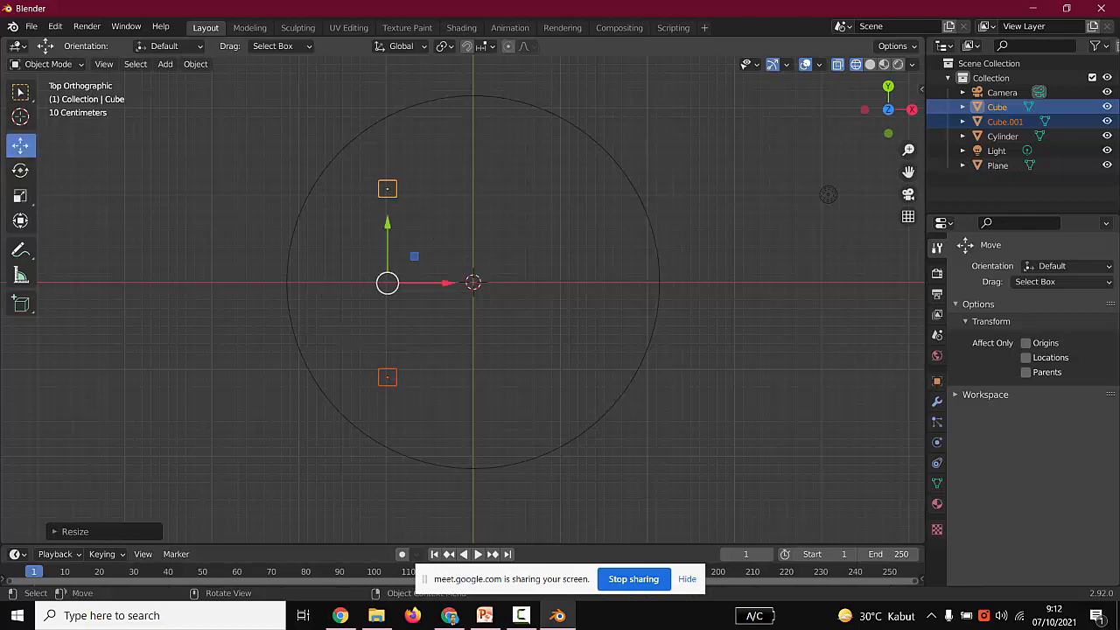
{"action": "key", "text": "ctrl+c"}
{"action": "key", "text": "ctrl+v"}
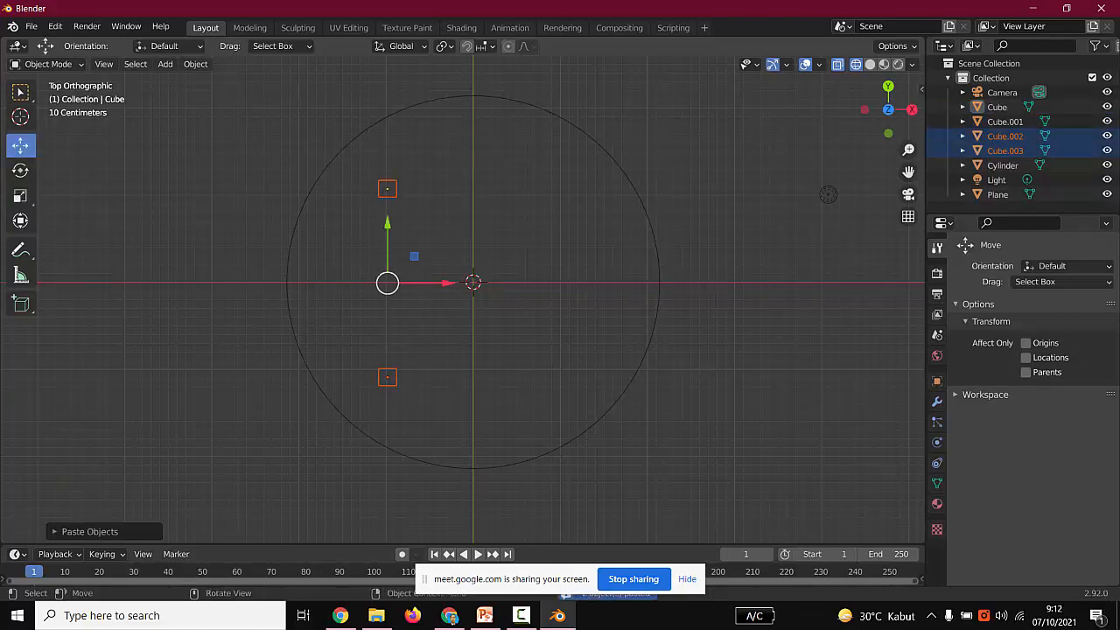
{"action": "key", "text": "g"}
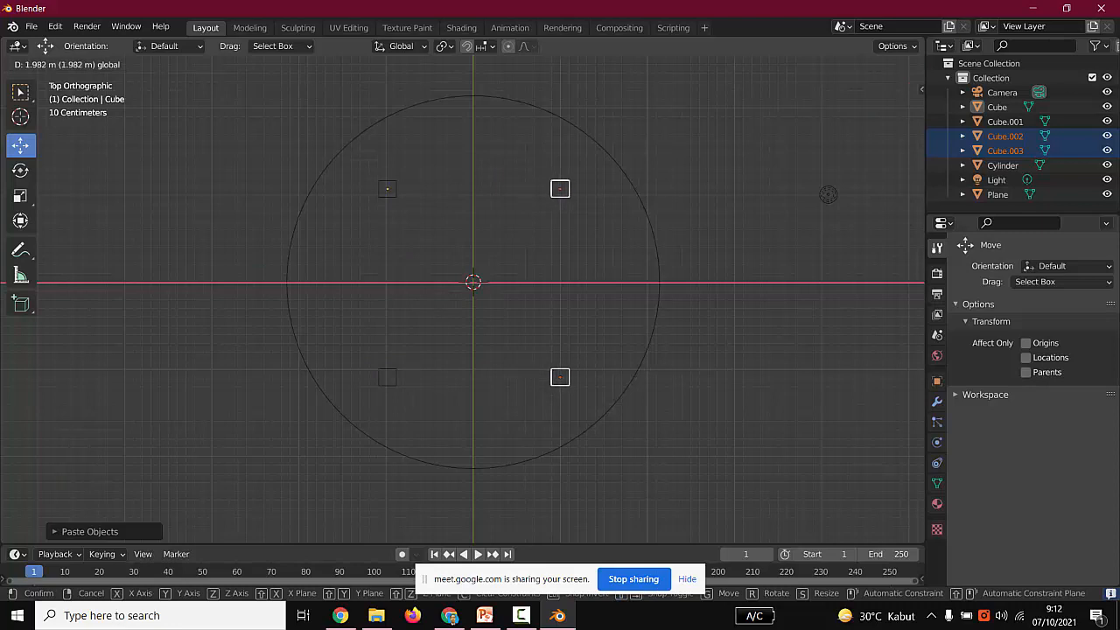
{"action": "key", "text": "Return"}
{"action": "key", "text": "alt+a"}
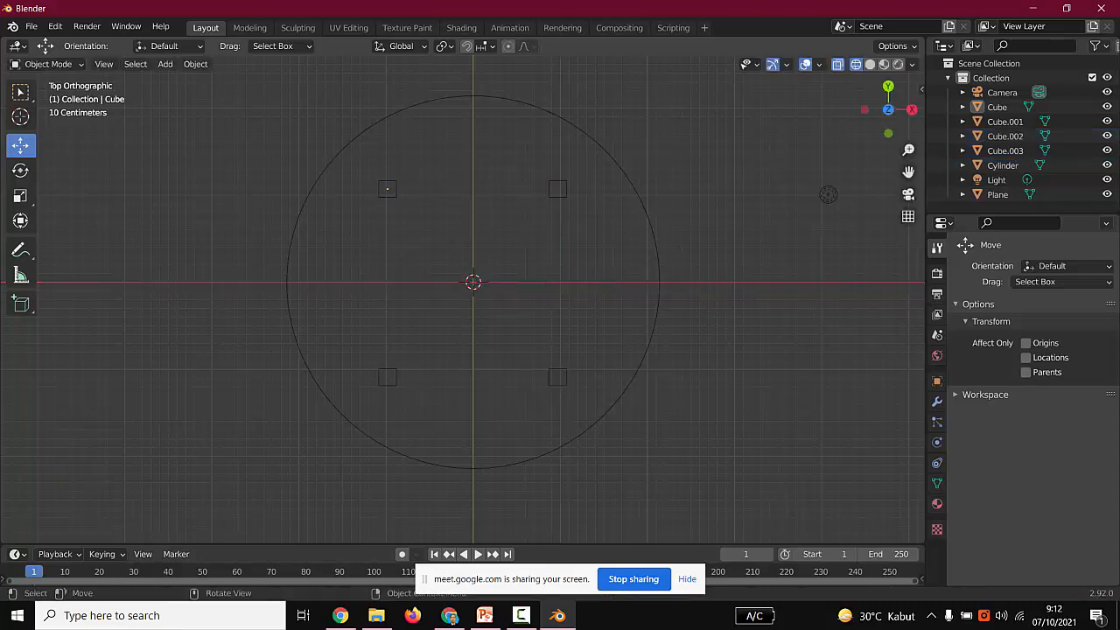
Select all four table legs and nudge them together slightly along positive Y to centre them under the tabletop.
{"action": "left_click_drag", "start_coordinate": [680, 129], "coordinate": [252, 430]}
{"action": "key", "text": "alt+a"}
{"action": "left_click", "coordinate": [387, 188]}
{"action": "left_click", "coordinate": [557, 189], "text": "shift"}
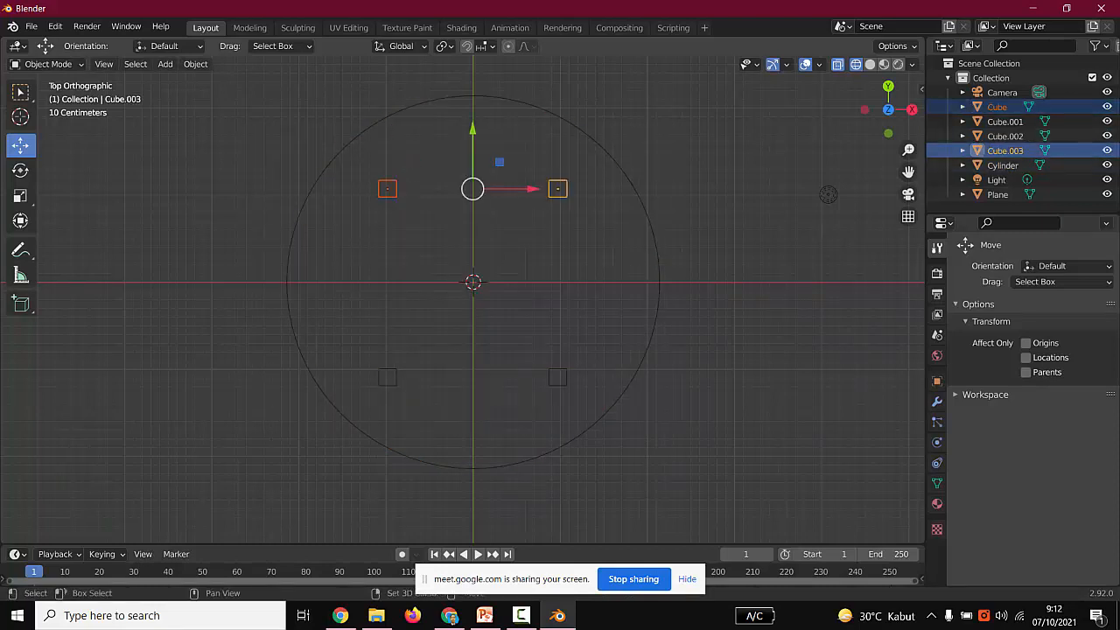
{"action": "left_click", "coordinate": [557, 377], "text": "shift"}
{"action": "left_click", "coordinate": [387, 377], "text": "shift"}
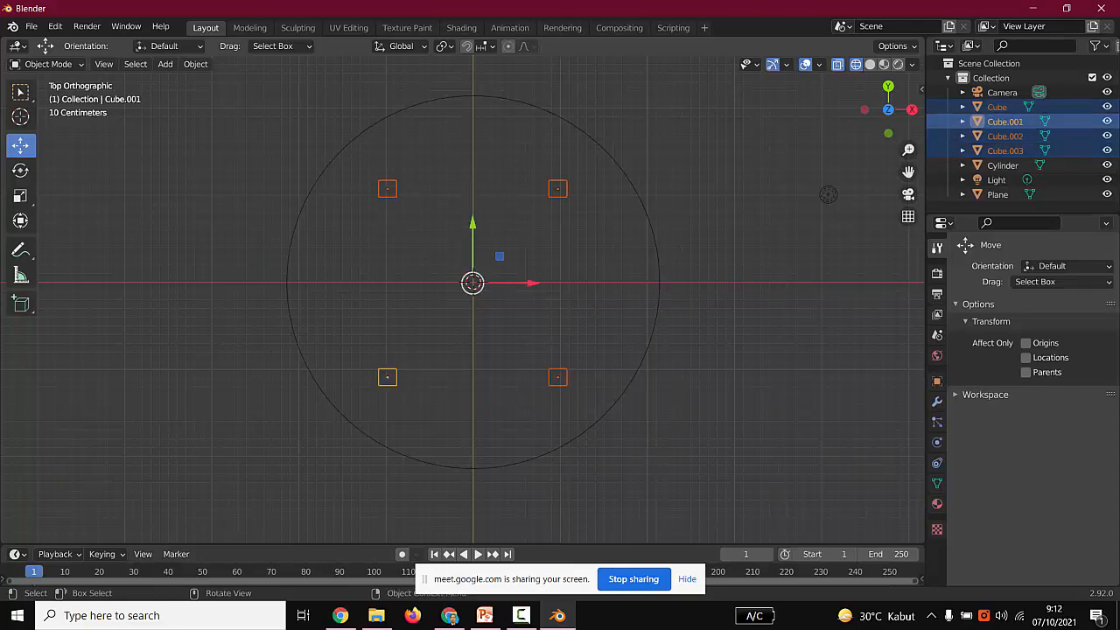
{"action": "left_click_drag", "start_coordinate": [473, 229], "coordinate": [472, 228]}
{"action": "key", "text": "alt+a"}
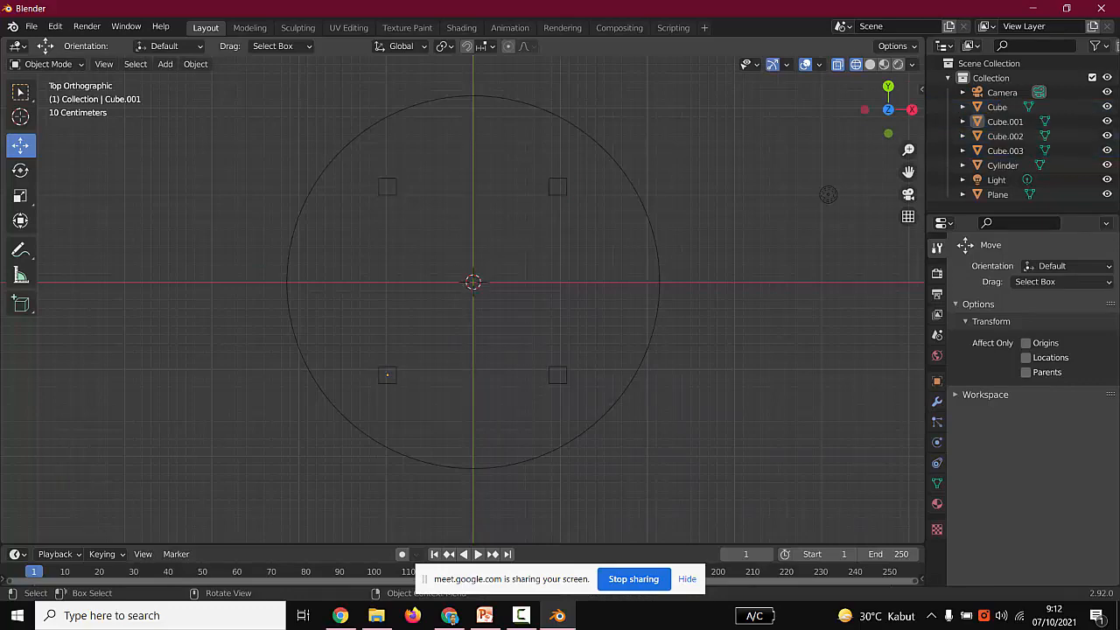
Show the scene in solid shading and lower the floor plane about 1.55 m along Z beneath the table.
{"action": "middle_click_drag", "start_coordinate": [472, 350], "coordinate": [377, 324]}
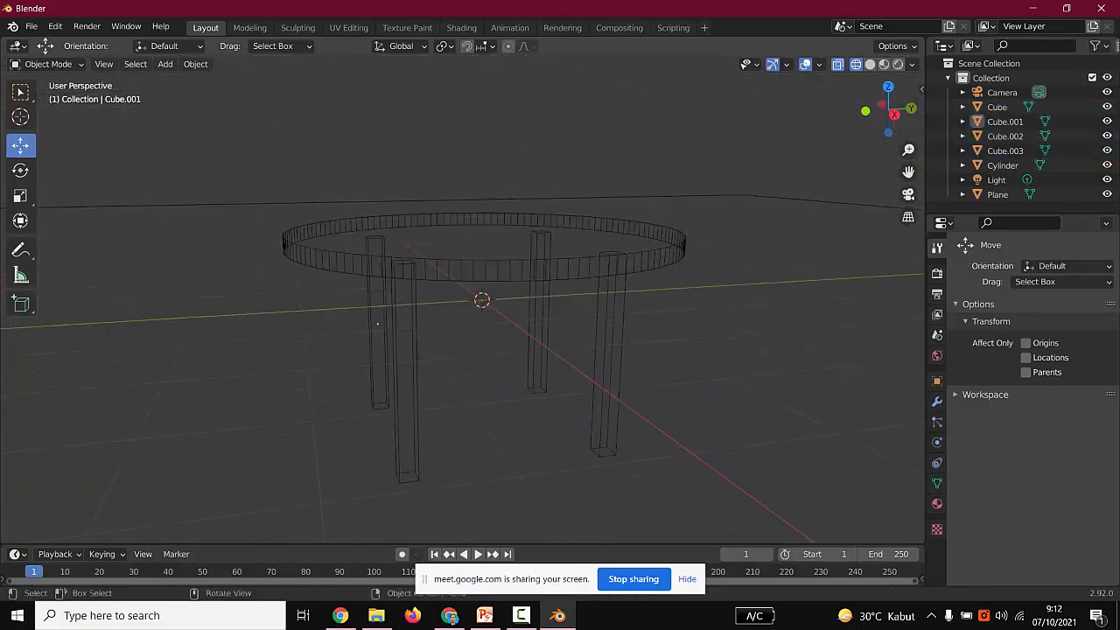
{"action": "key", "text": "shift+z"}
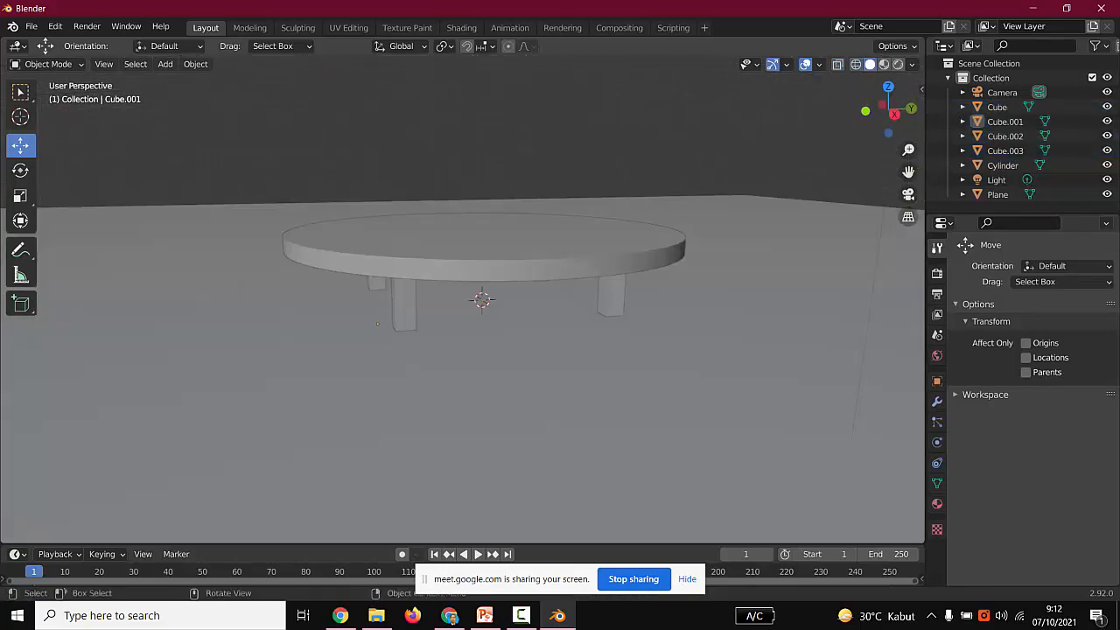
{"action": "left_click", "coordinate": [377, 324]}
{"action": "scroll", "coordinate": [377, 324], "scroll_direction": "down", "scroll_amount": 3}
{"action": "key", "text": "g"}
{"action": "key", "text": "z"}
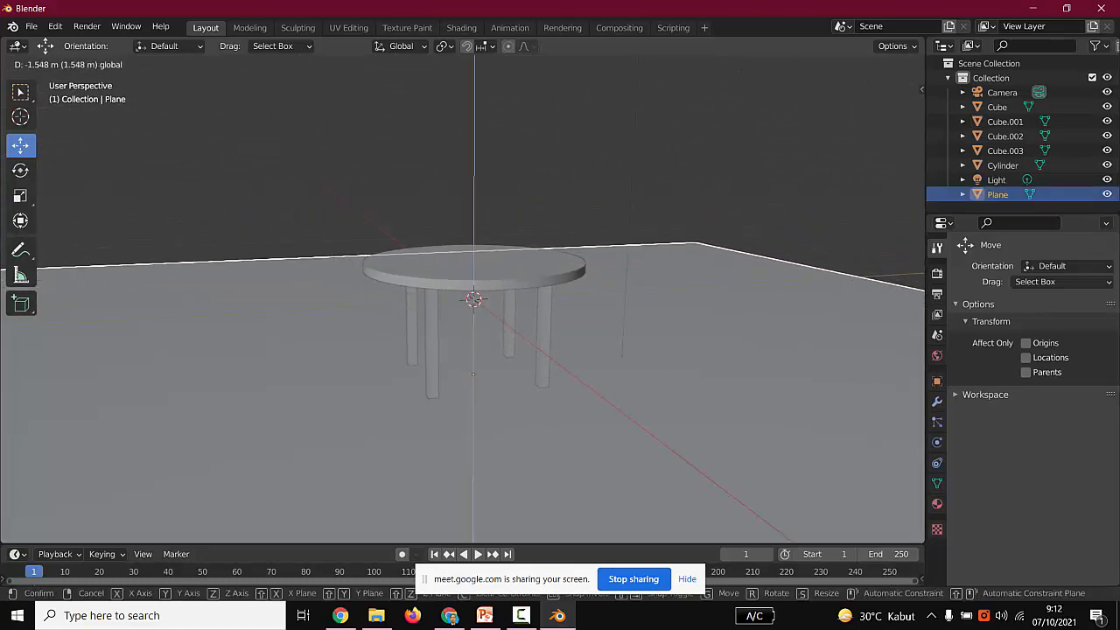
{"action": "key", "text": "Return"}
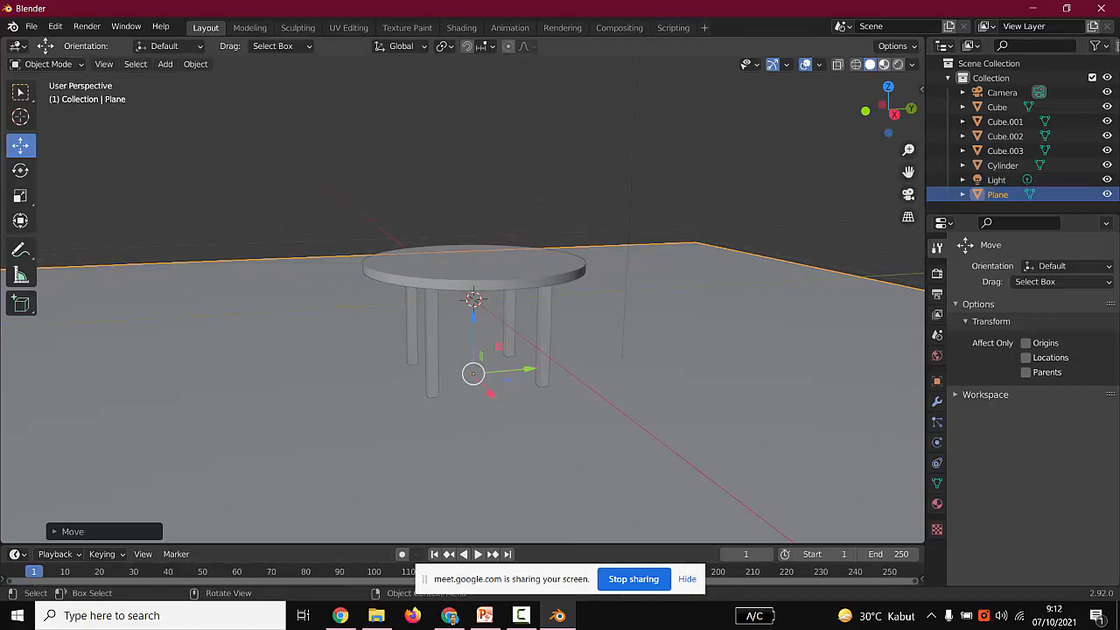
Switch the viewport to material preview and move the light away from the table towards the camera side.
{"action": "key", "text": "alt+z"}
{"action": "left_click", "coordinate": [996, 179]}
{"action": "scroll", "coordinate": [473, 300], "scroll_direction": "down", "scroll_amount": 3}
{"action": "middle_click_drag", "start_coordinate": [472, 299], "coordinate": [355, 352]}
{"action": "scroll", "coordinate": [462, 297], "scroll_direction": "up", "scroll_amount": 3}
{"action": "scroll", "coordinate": [461, 297], "scroll_direction": "down", "scroll_amount": 2}
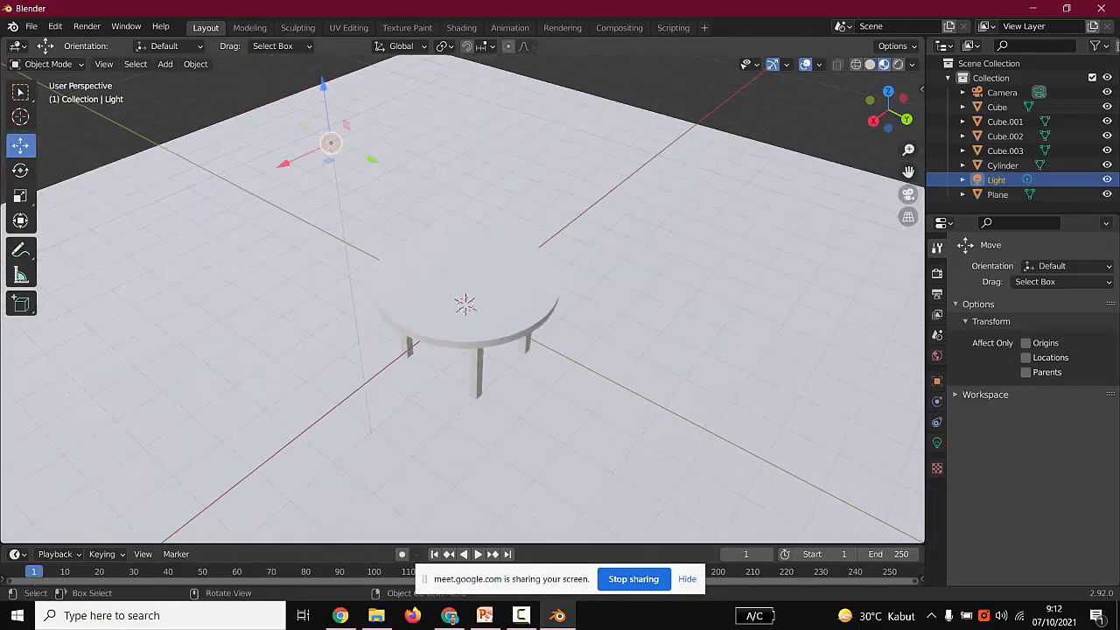
{"action": "scroll", "coordinate": [462, 297], "scroll_direction": "up", "scroll_amount": 2}
{"action": "scroll", "coordinate": [465, 305], "scroll_direction": "down", "scroll_amount": 4}
{"action": "scroll", "coordinate": [465, 304], "scroll_direction": "up", "scroll_amount": 2}
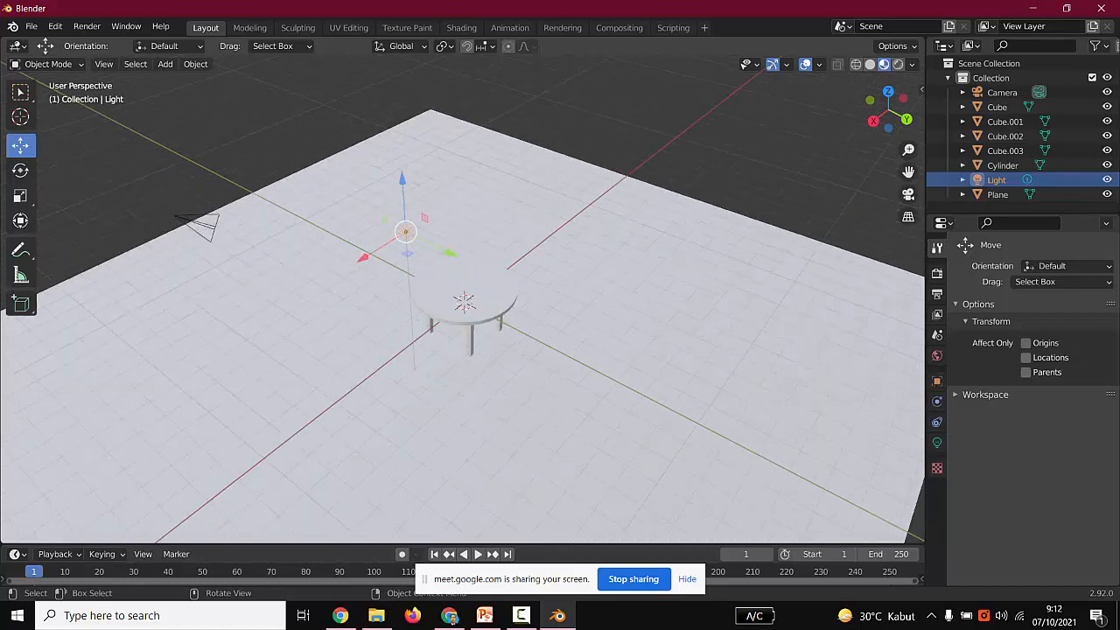
{"action": "left_click_drag", "start_coordinate": [405, 232], "coordinate": [355, 263]}
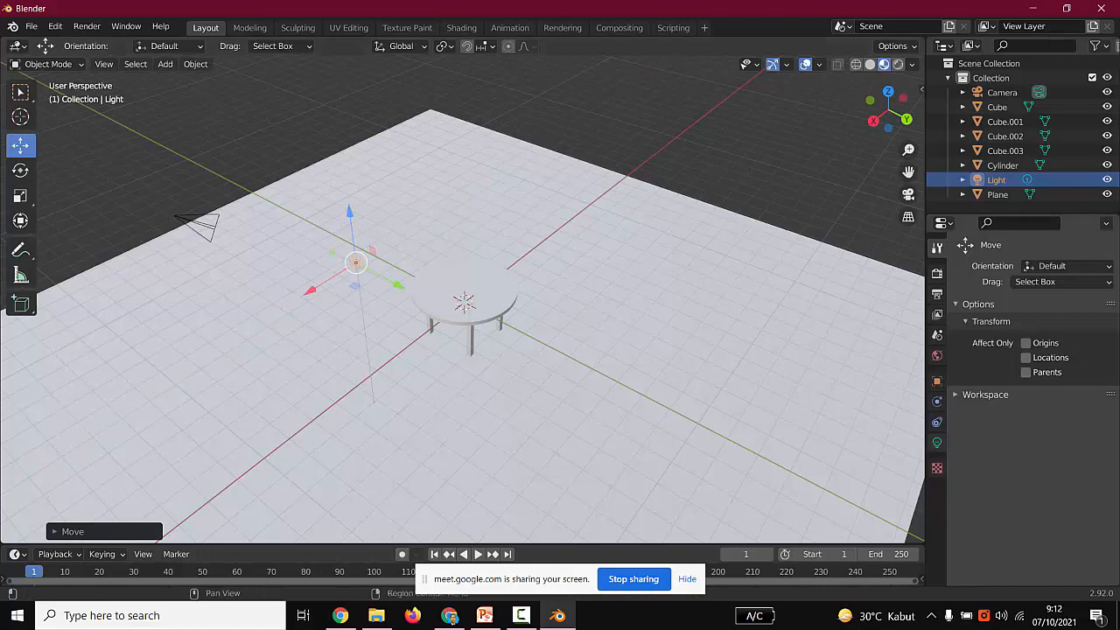
Set the point light's power to about 928 W and display the viewport in rendered shading.
{"action": "left_click", "coordinate": [936, 442]}
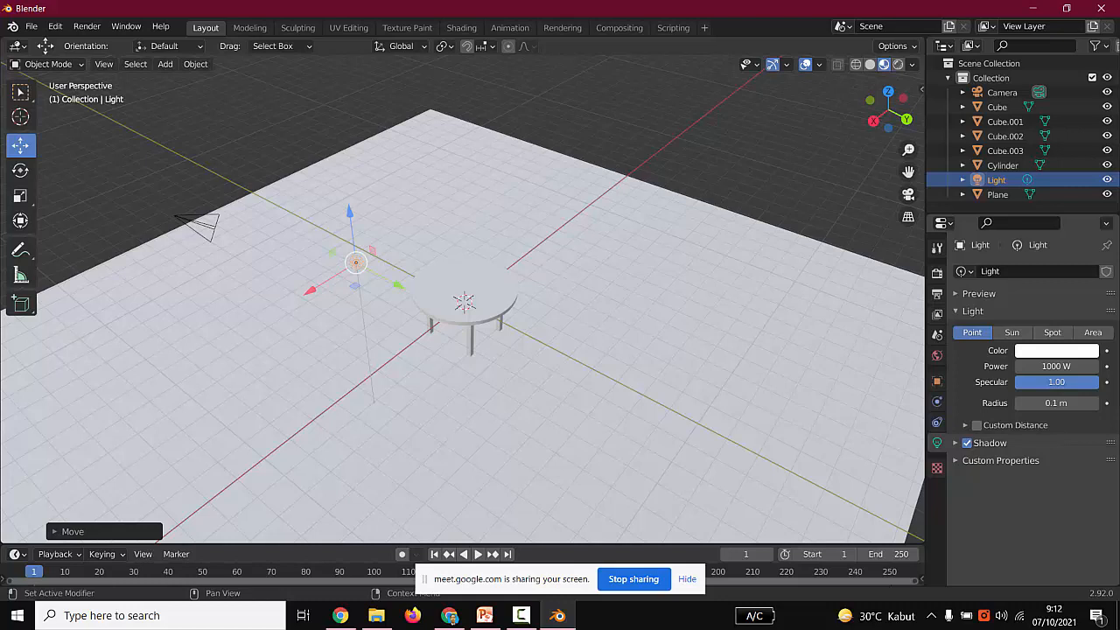
{"action": "left_click_drag", "start_coordinate": [1056, 366], "coordinate": [1021, 365]}
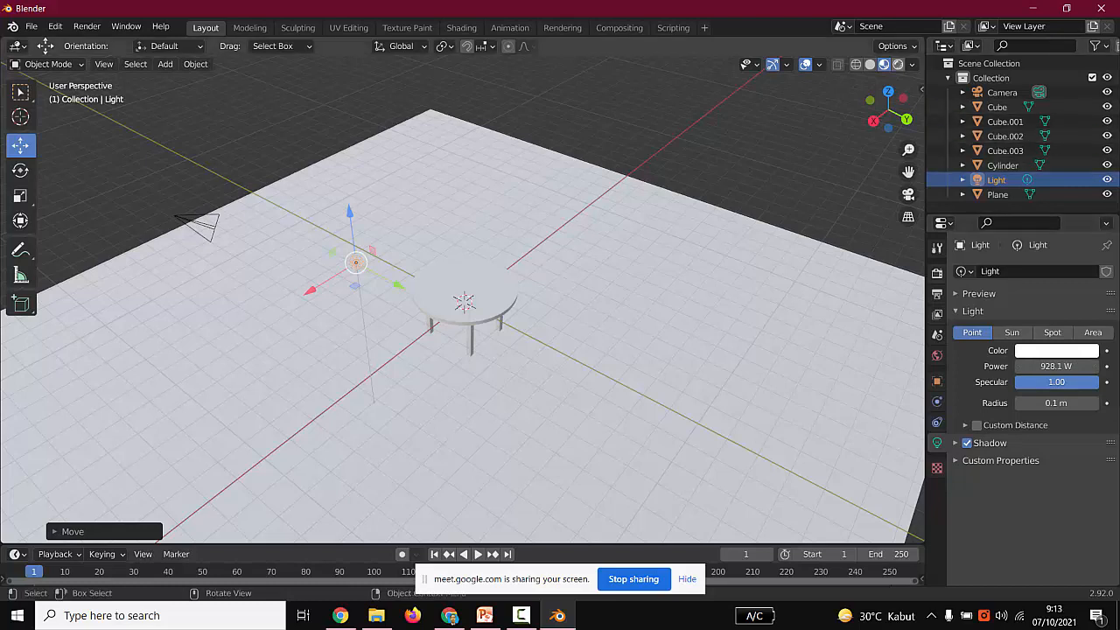
{"action": "left_click", "coordinate": [898, 64]}
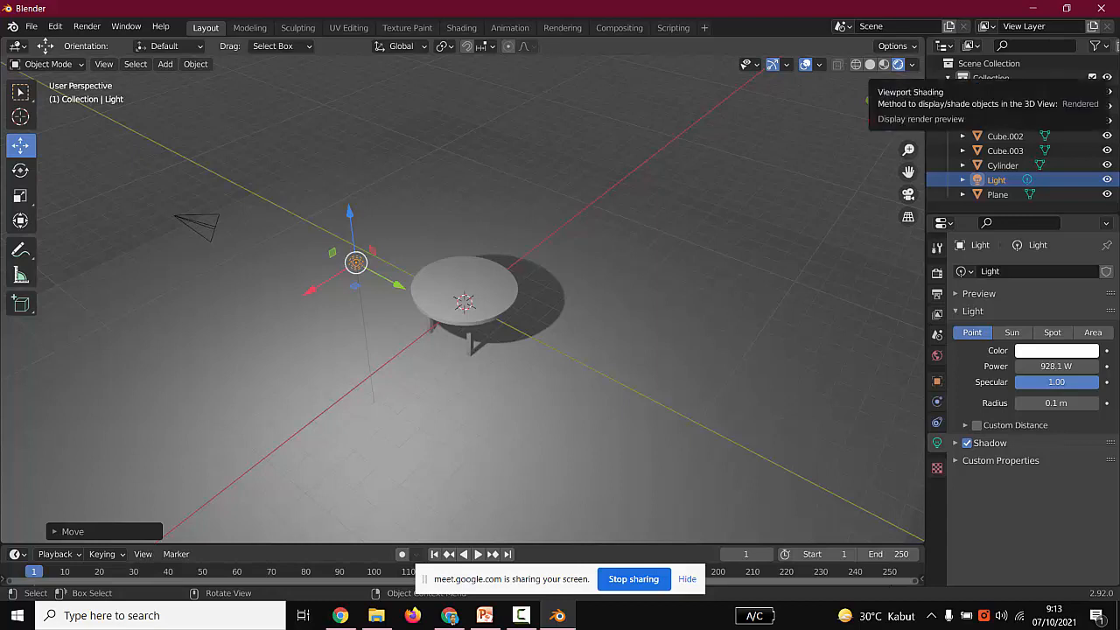
Compare the table in solid and rendered shading and examine its lighting and shadow from different angles and distances.
{"action": "scroll", "coordinate": [462, 301], "scroll_direction": "up", "scroll_amount": 5}
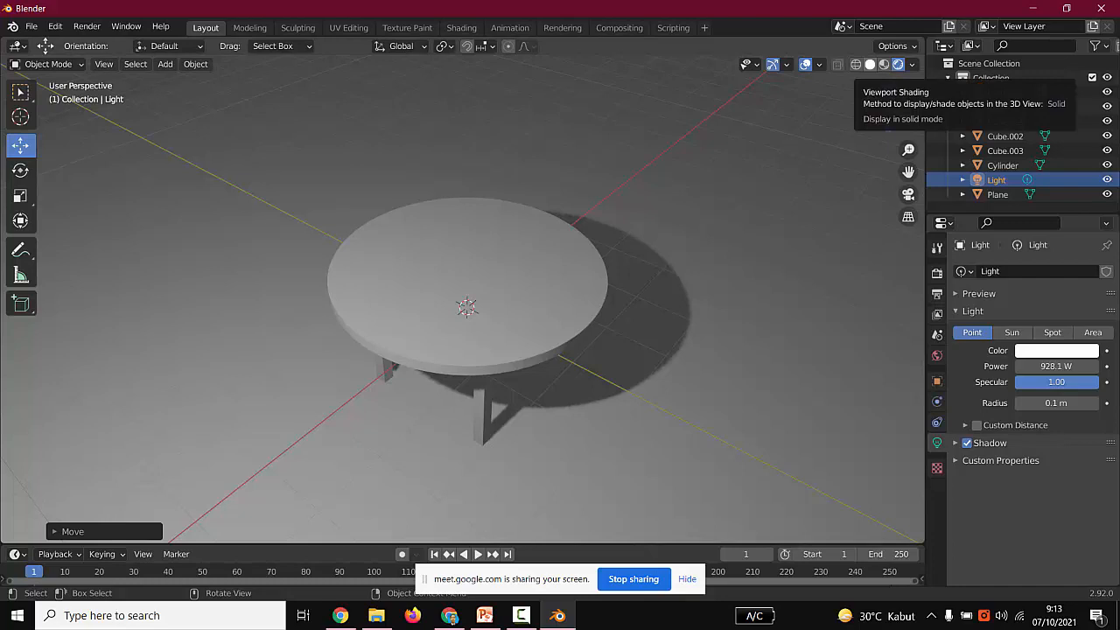
{"action": "left_click", "coordinate": [869, 64]}
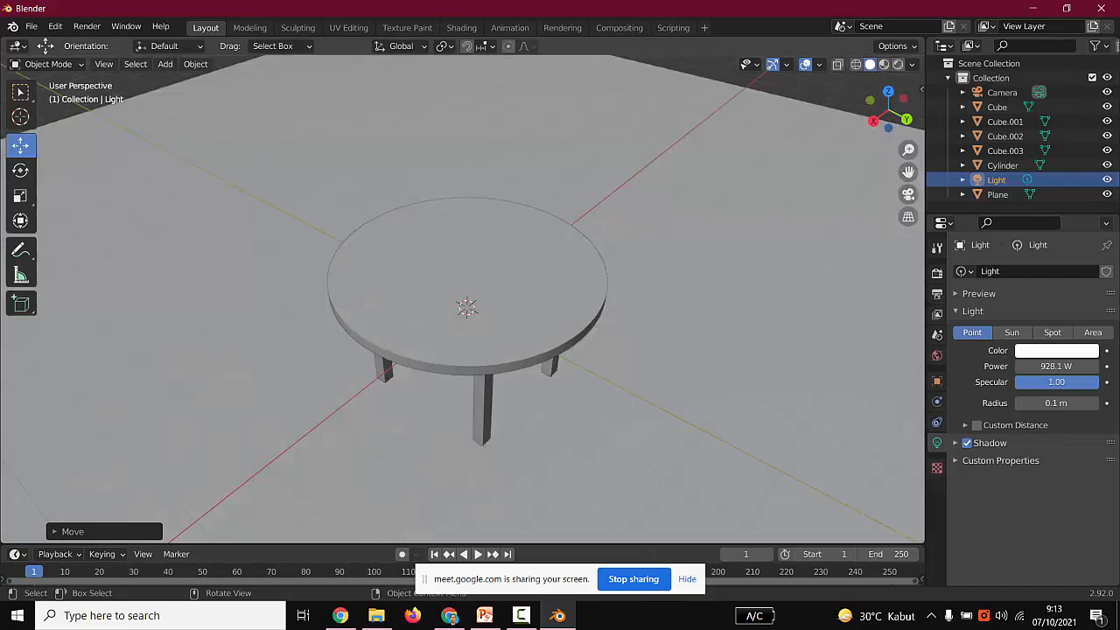
{"action": "left_click", "coordinate": [898, 64]}
{"action": "scroll", "coordinate": [464, 302], "scroll_direction": "down", "scroll_amount": 4}
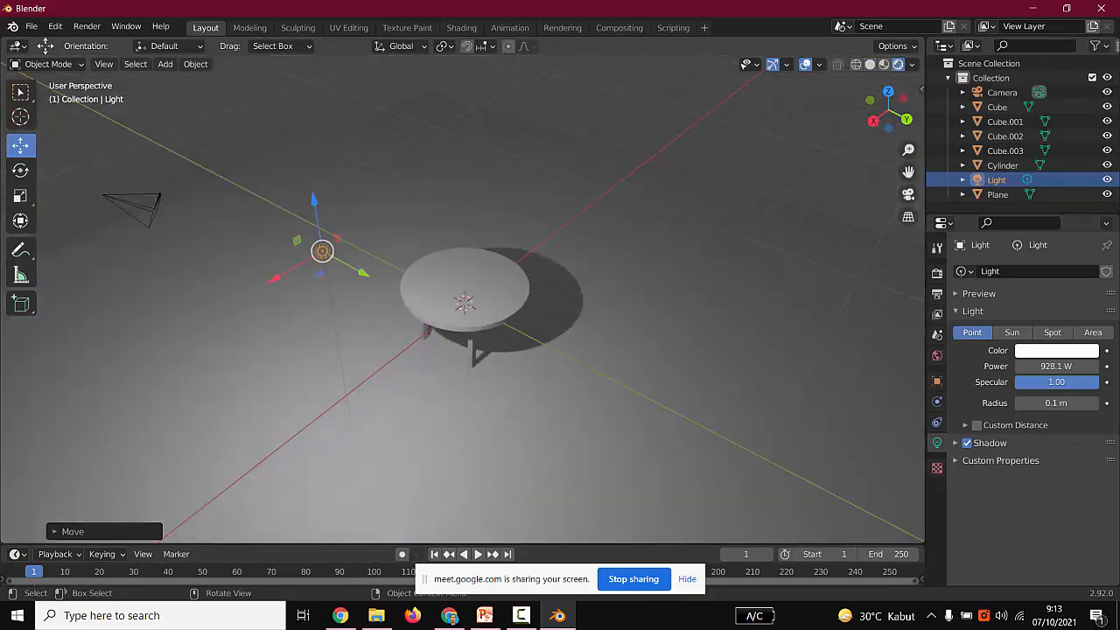
{"action": "scroll", "coordinate": [463, 302], "scroll_direction": "up", "scroll_amount": 5}
{"action": "middle_click_drag", "start_coordinate": [464, 302], "coordinate": [459, 301]}
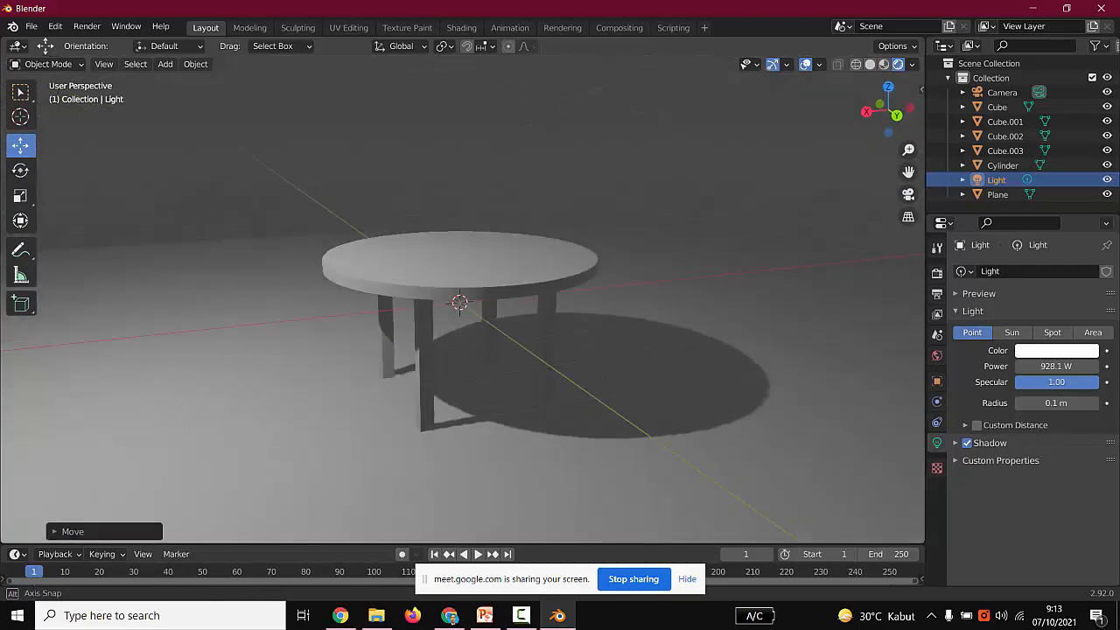
{"action": "scroll", "coordinate": [459, 302], "scroll_direction": "up", "scroll_amount": 3}
{"action": "scroll", "coordinate": [459, 302], "scroll_direction": "down", "scroll_amount": 7}
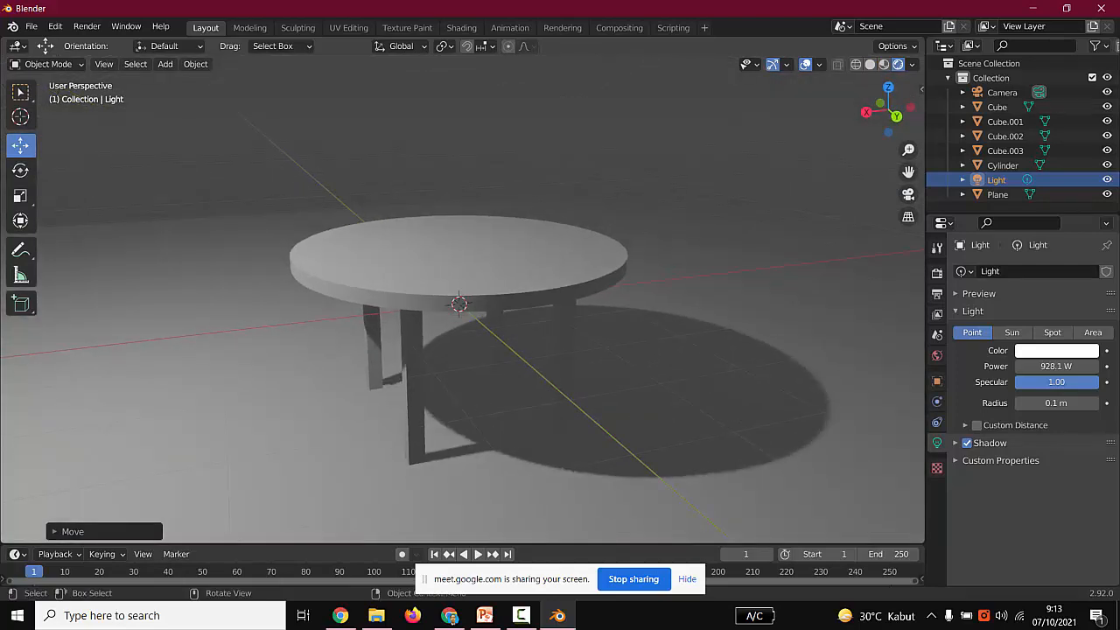
Raise the point light's power to about 942 W and keep its specular at 1.00.
{"action": "key", "text": "alt+a"}
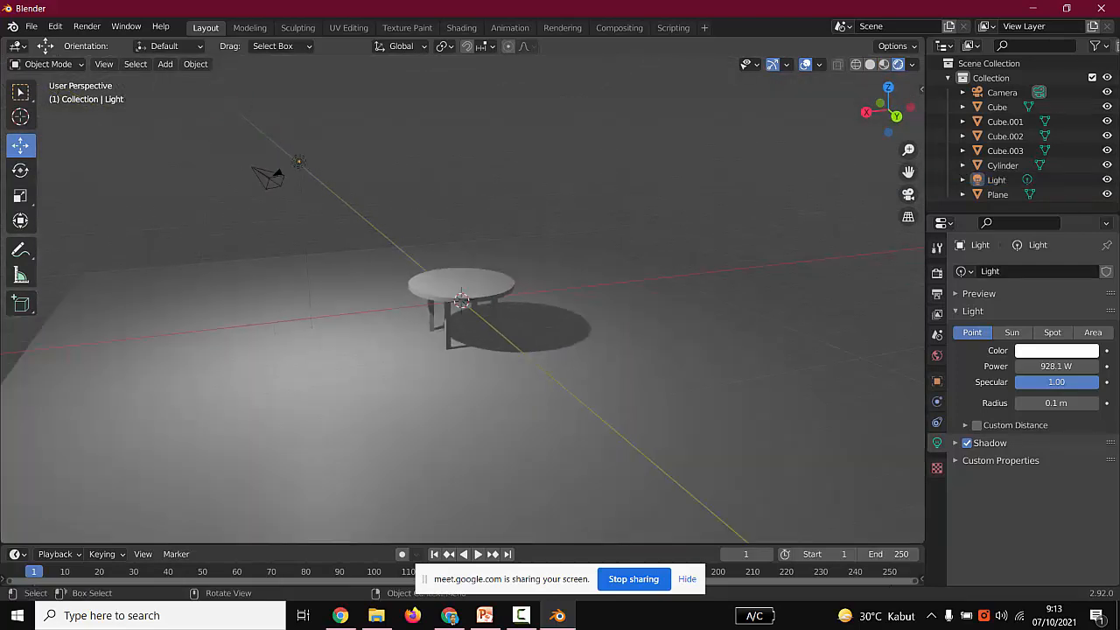
{"action": "left_click", "coordinate": [298, 161]}
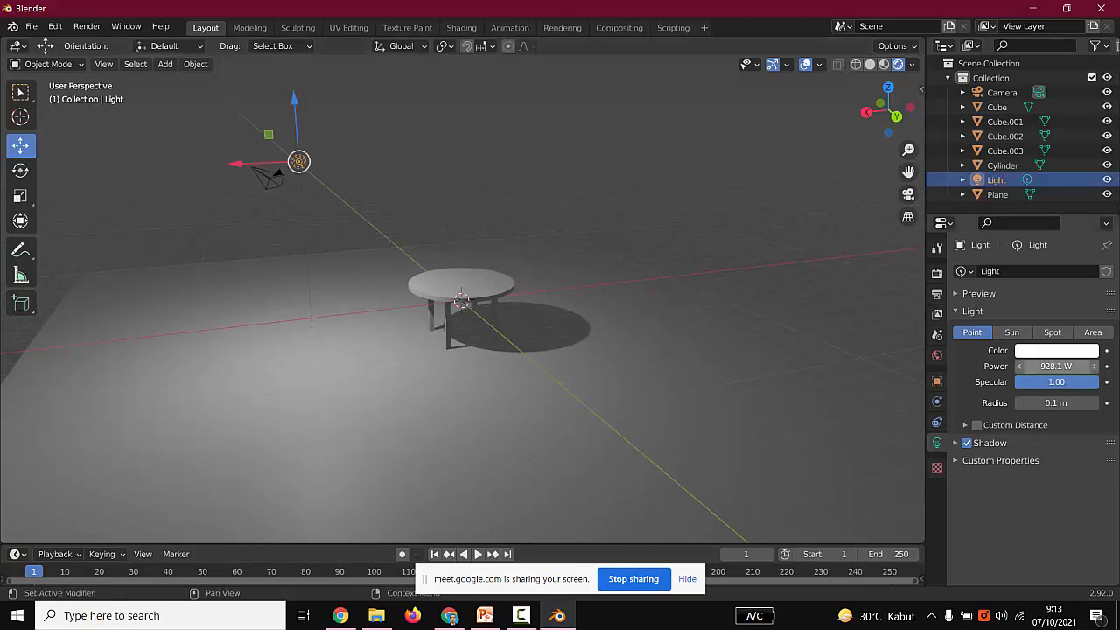
{"action": "left_click_drag", "start_coordinate": [1056, 366], "coordinate": [1074, 365]}
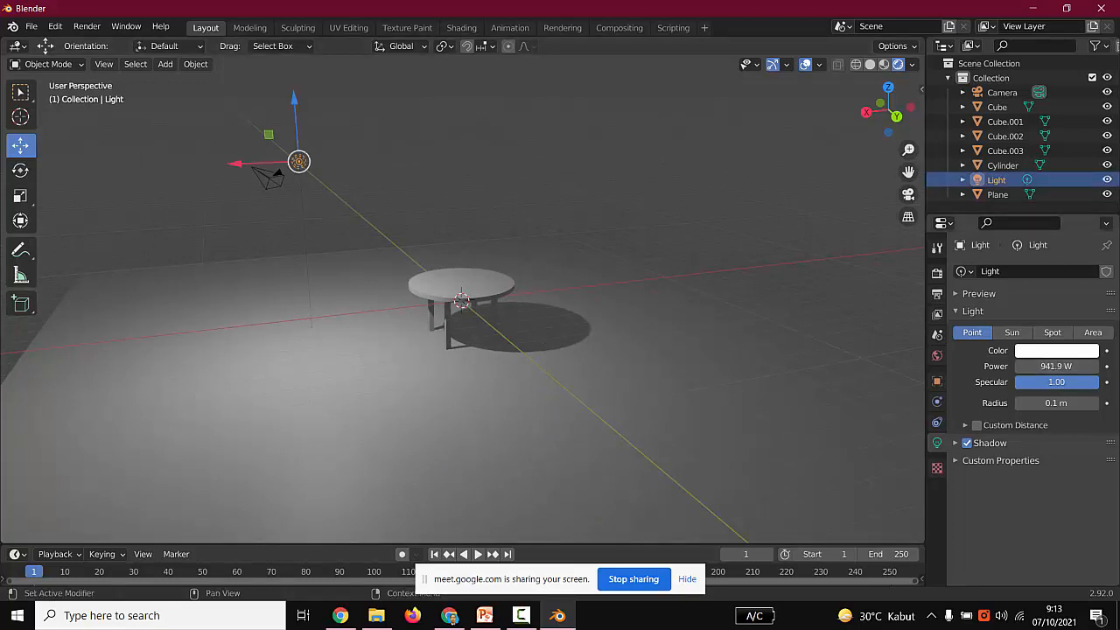
{"action": "left_click", "coordinate": [1056, 382]}
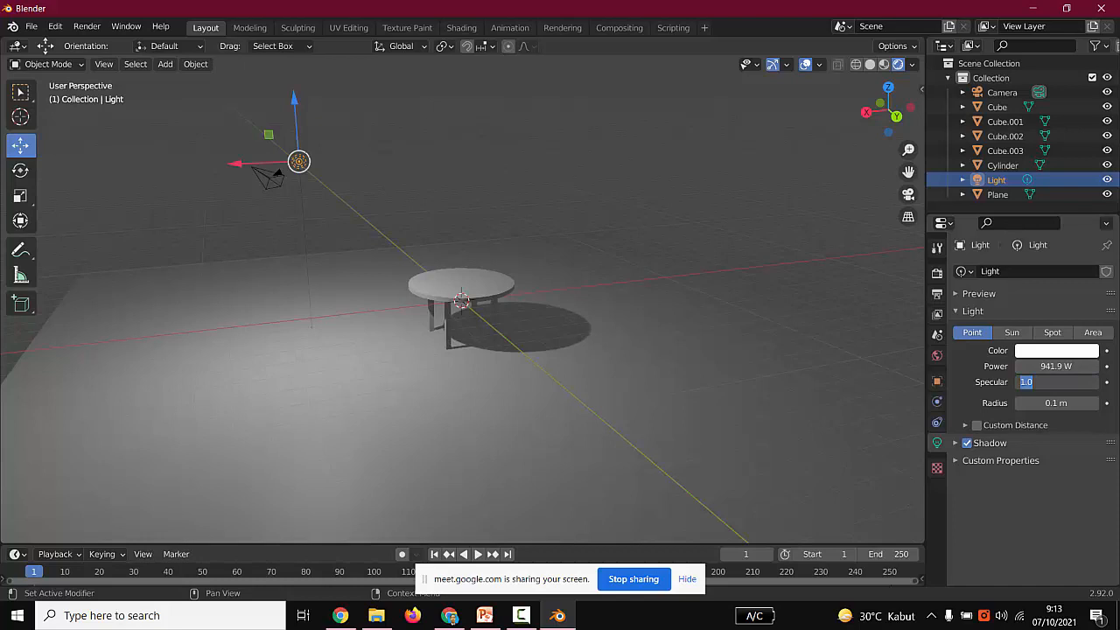
{"action": "key", "text": "Return"}
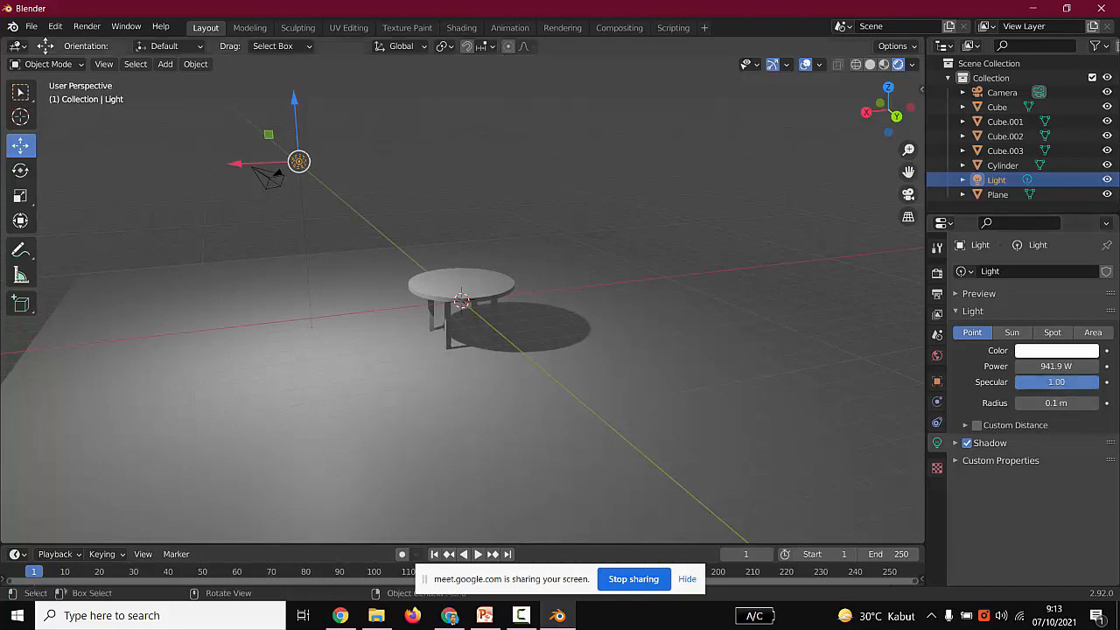
Duplicate the point light and move the copy about 14 m along negative X to the opposite side of the table.
{"action": "key", "text": "alt+a"}
{"action": "left_click", "coordinate": [298, 161]}
{"action": "key", "text": "ctrl+c"}
{"action": "key", "text": "ctrl+v"}
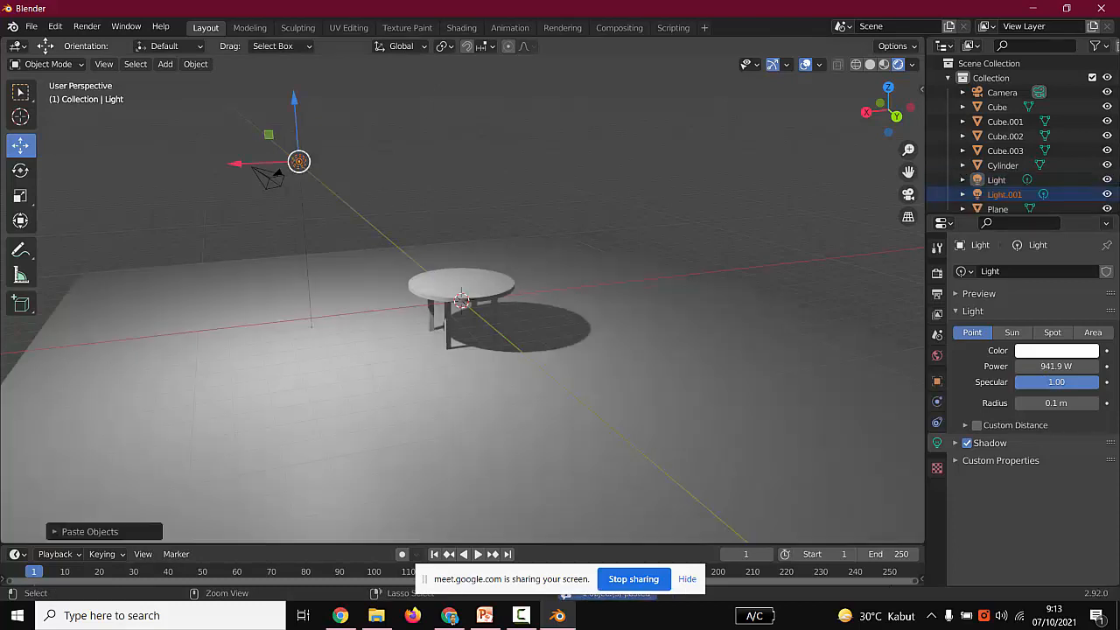
{"action": "key", "text": "g"}
{"action": "key", "text": "x"}
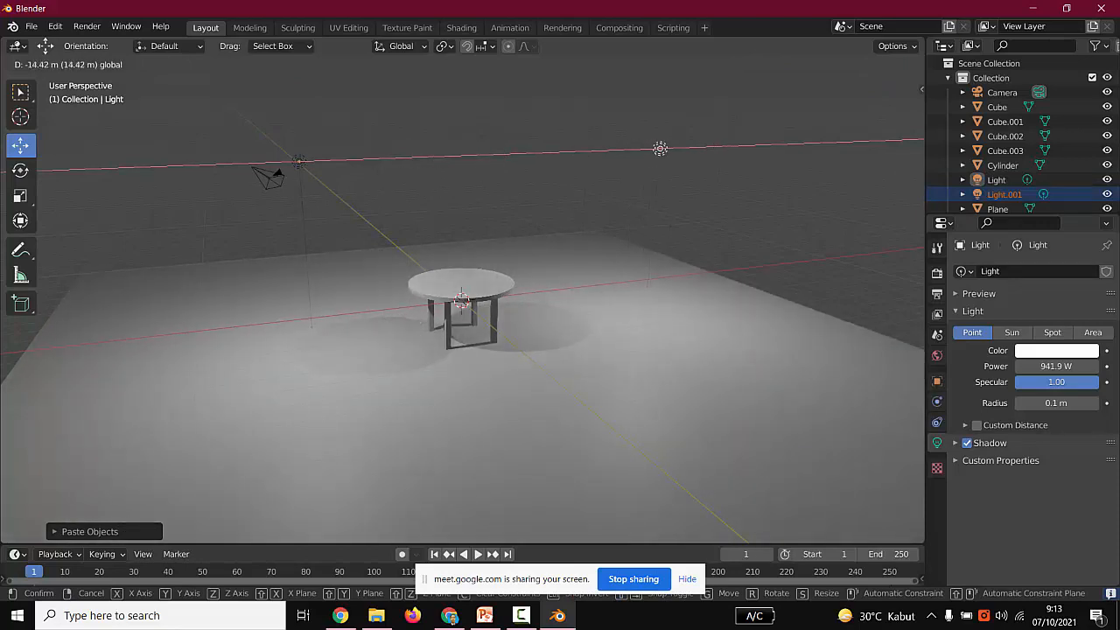
{"action": "left_click", "coordinate": [645, 149]}
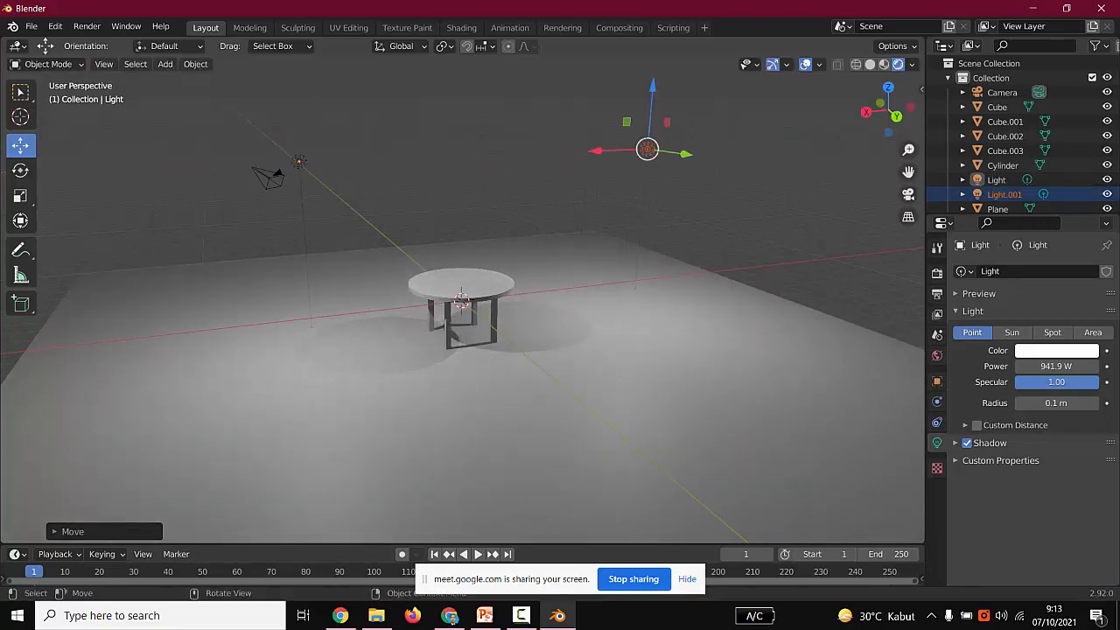
{"action": "scroll", "coordinate": [644, 149], "scroll_direction": "up", "scroll_amount": 5}
{"action": "middle_click_drag", "start_coordinate": [645, 148], "coordinate": [647, 114]}
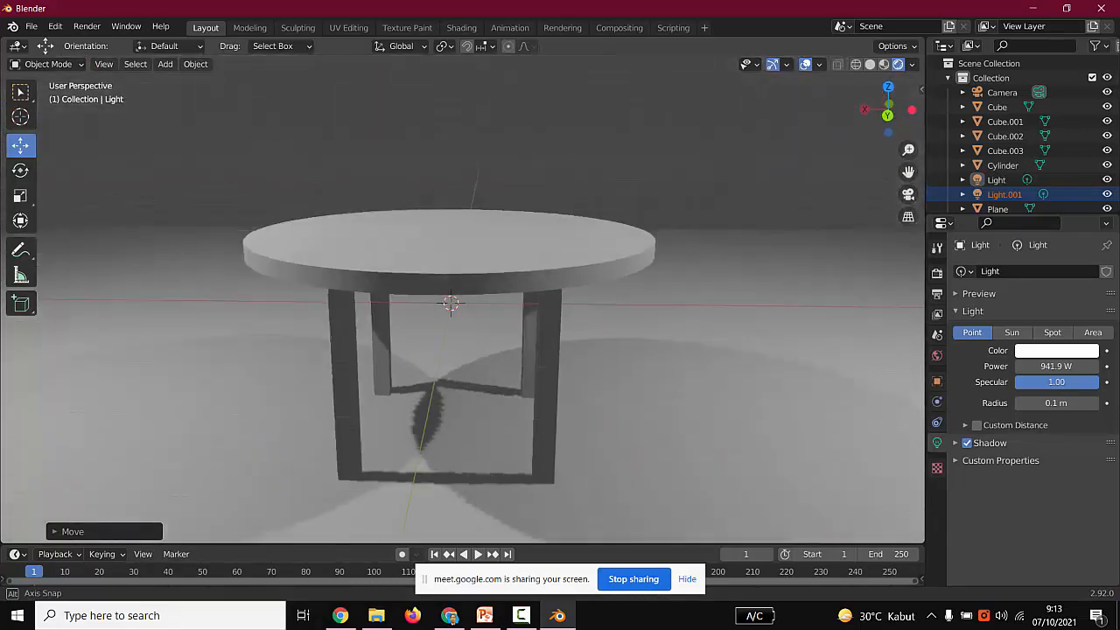
Start saving the scene in the pemodelan 3d 2 folder and create a subfolder named n there.
{"action": "key", "text": "ctrl+s"}
{"action": "type", "text": "a"}
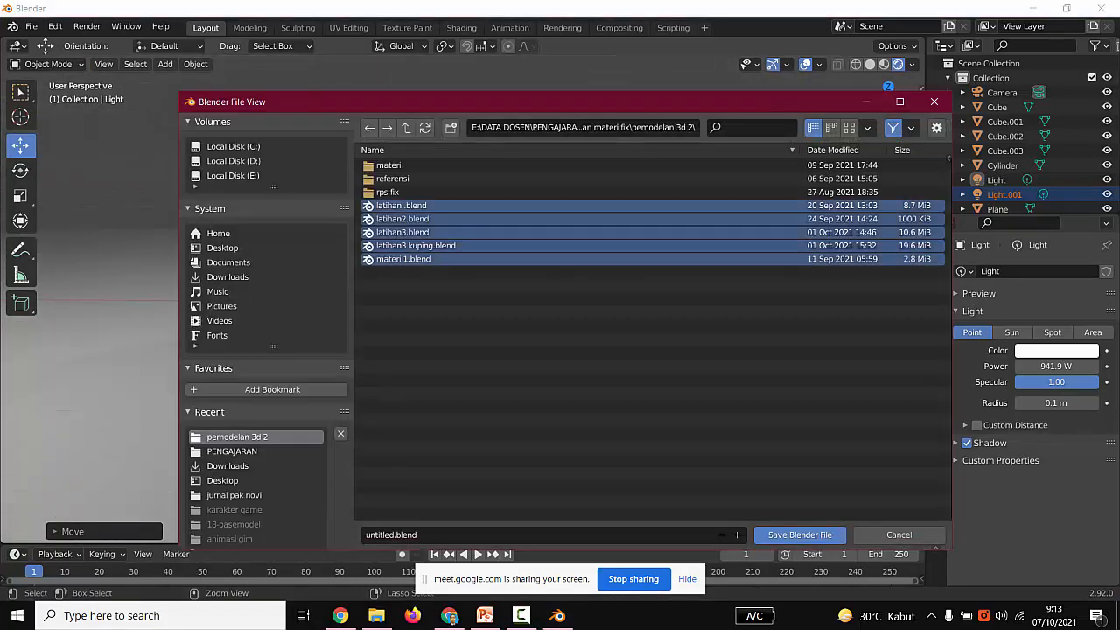
{"action": "type", "text": "tin"}
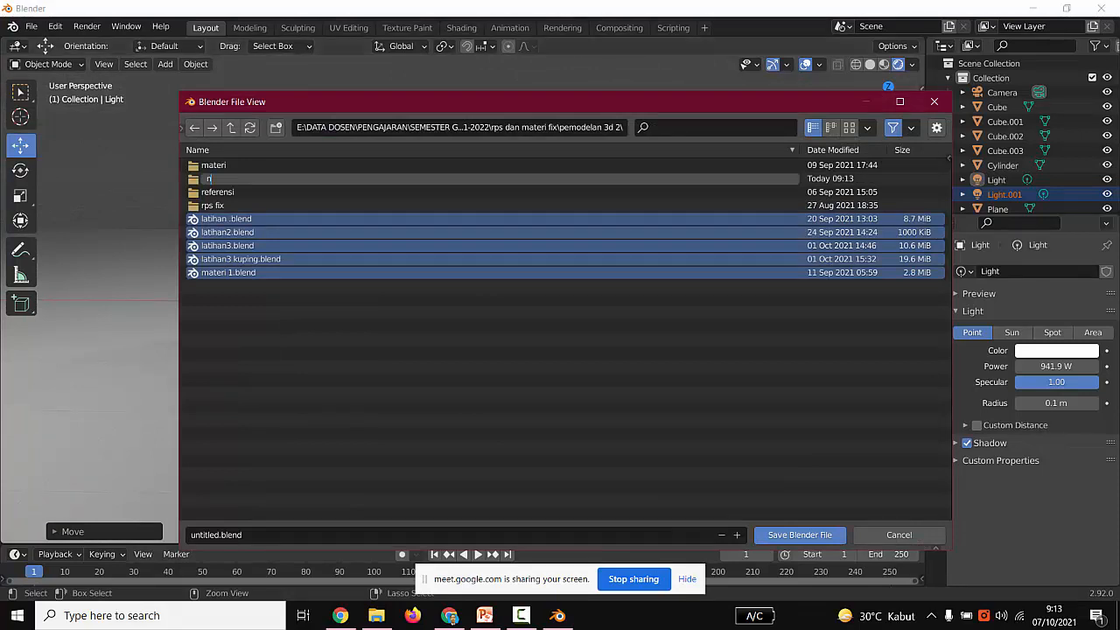
{"action": "key", "text": "Return"}
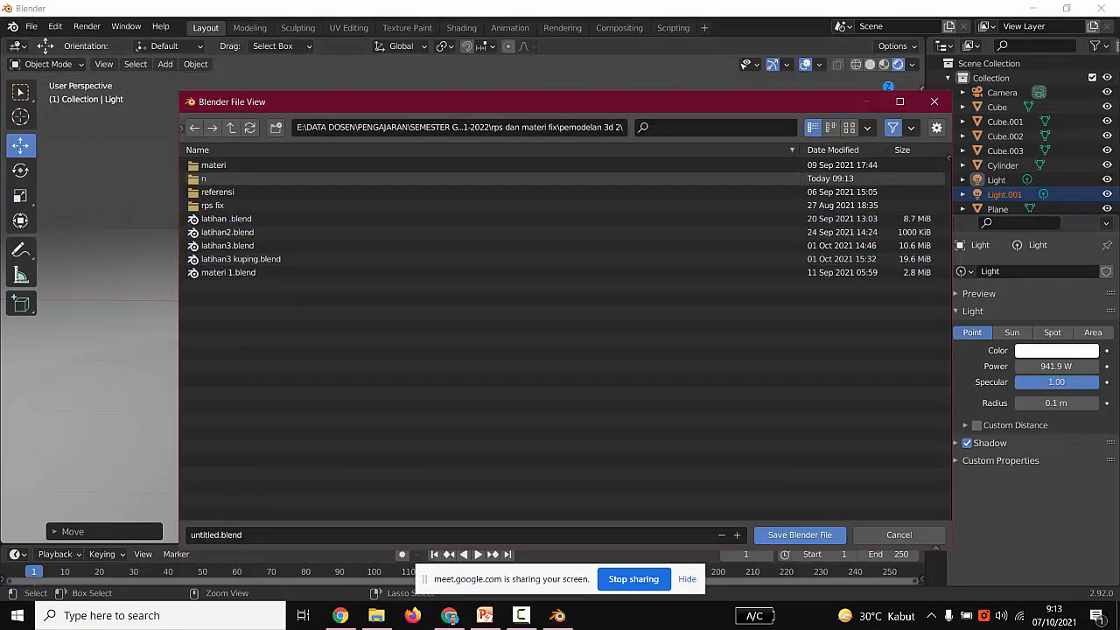
Name the file meja.blend and save it in the pemodelan 3d 2 folder.
{"action": "left_click", "coordinate": [241, 534]}
{"action": "type", "text": "d"}
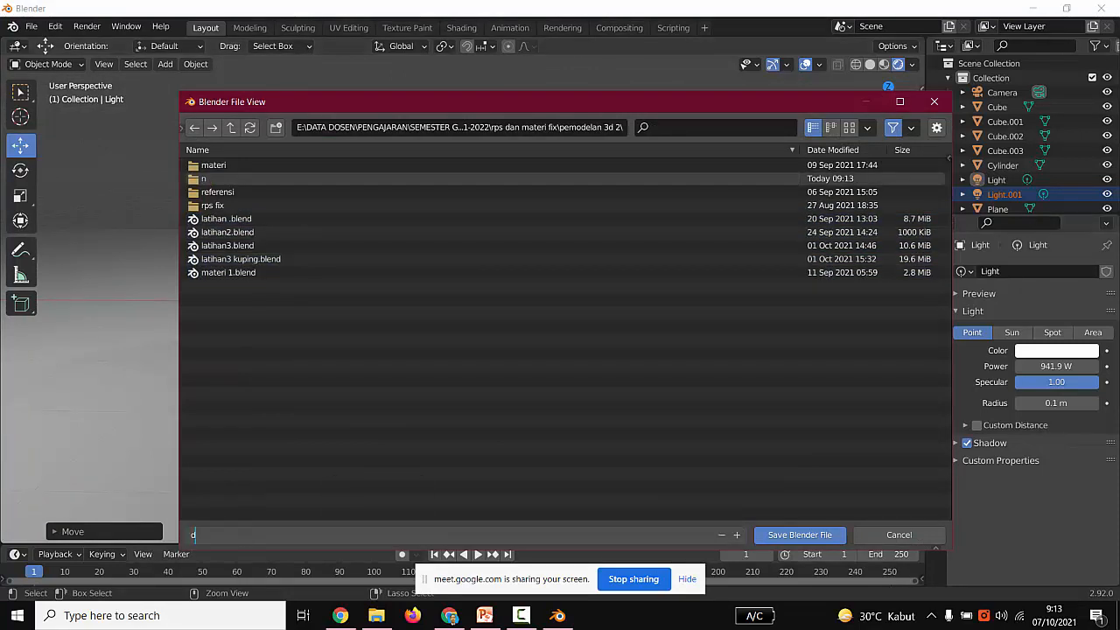
{"action": "key", "text": "BackSpace"}
{"action": "type", "text": "meja"}
{"action": "key", "text": "Return"}
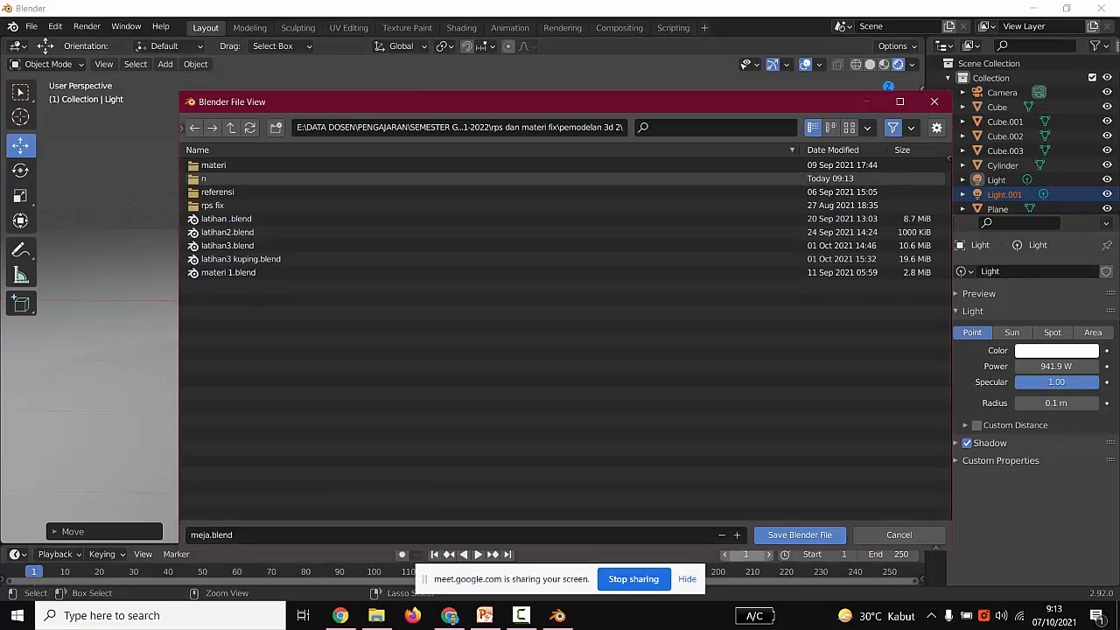
{"action": "left_click", "coordinate": [792, 535]}
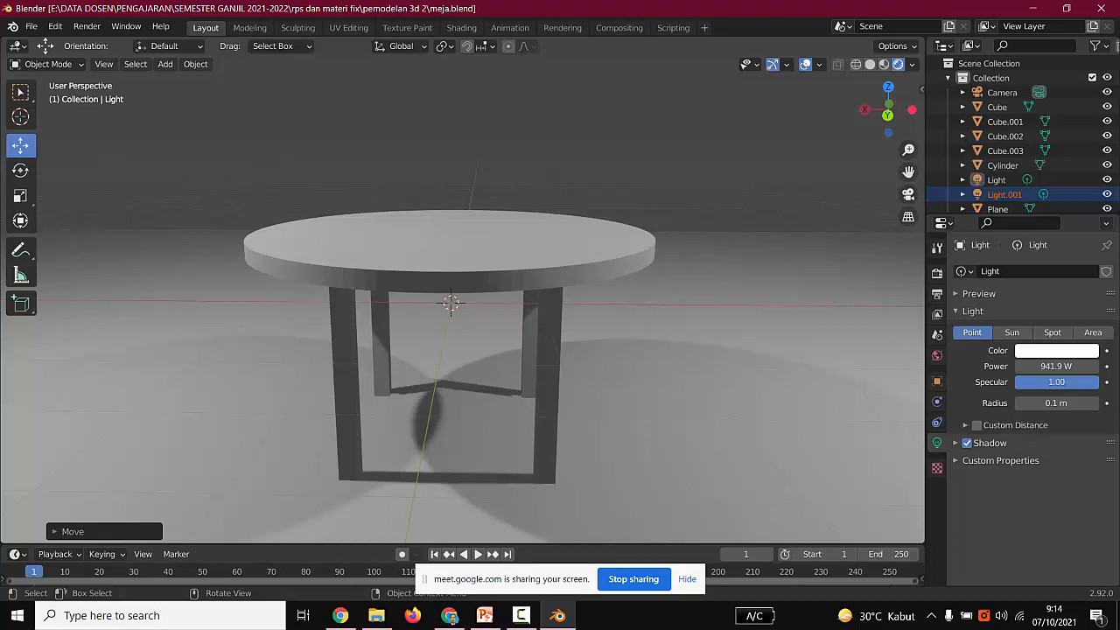
{"action": "scroll", "coordinate": [462, 302], "scroll_direction": "down", "scroll_amount": 3}
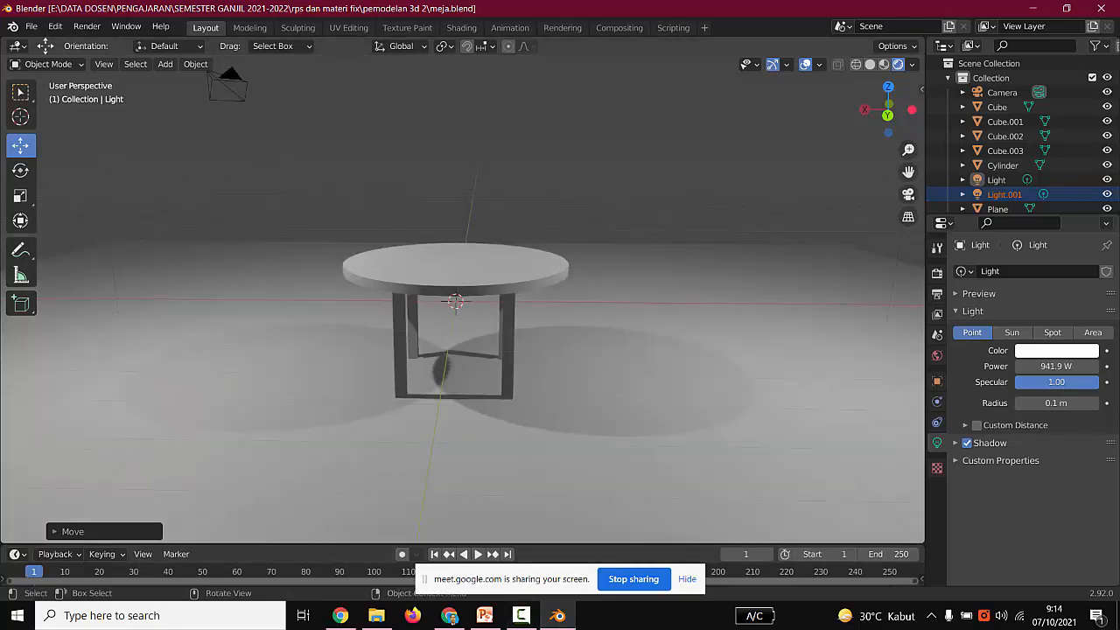
{"action": "middle_click_drag", "start_coordinate": [462, 301], "coordinate": [614, 323]}
{"action": "scroll", "coordinate": [462, 302], "scroll_direction": "up", "scroll_amount": 4}
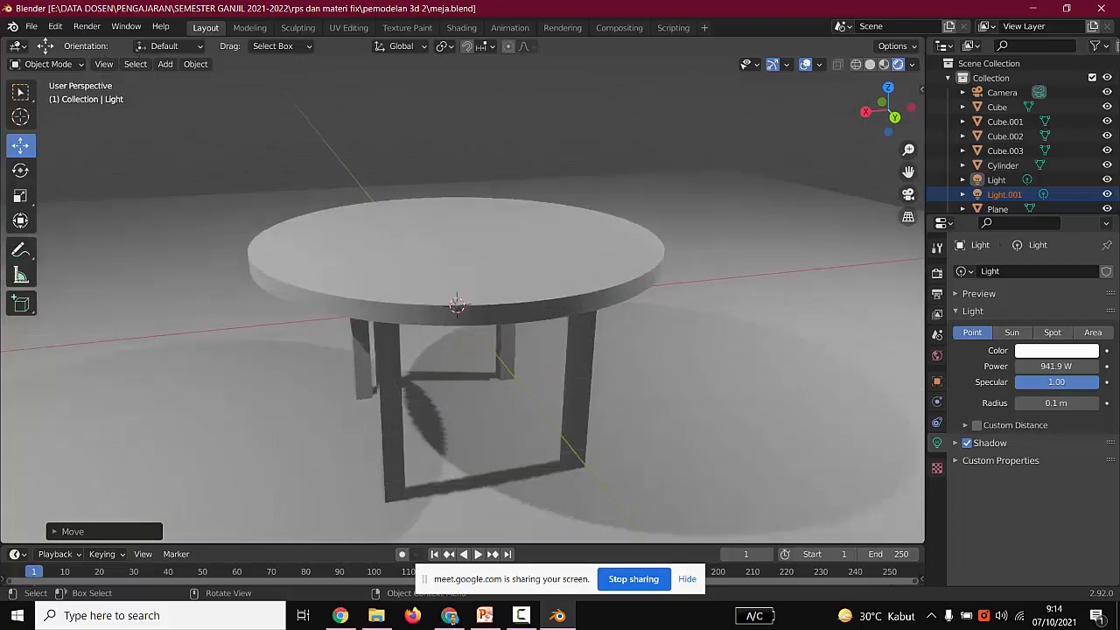
{"action": "scroll", "coordinate": [462, 302], "scroll_direction": "down", "scroll_amount": 4}
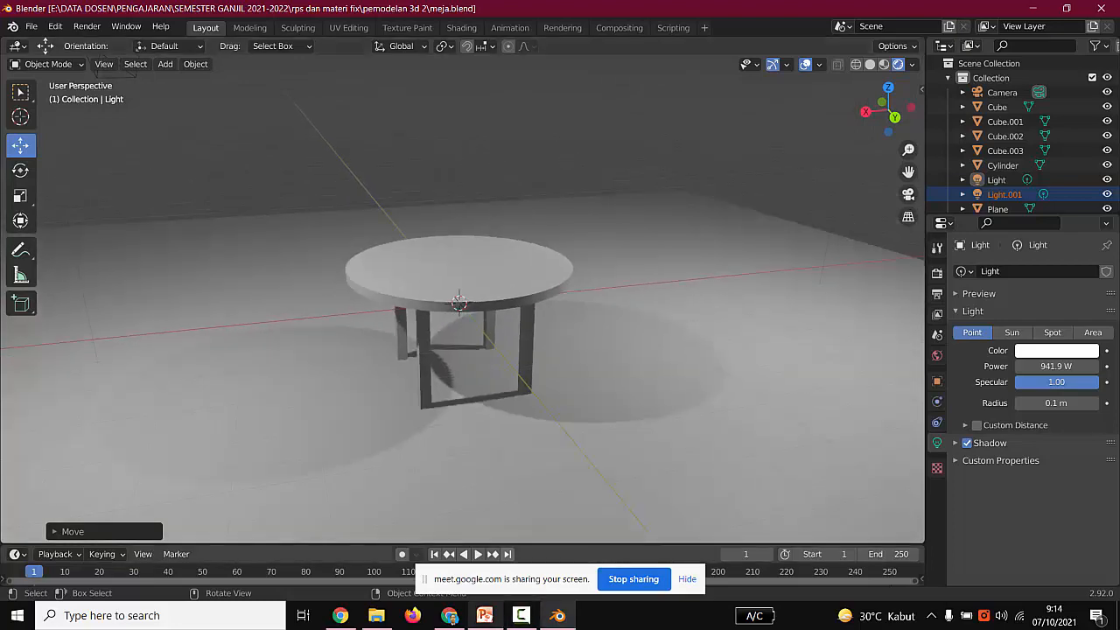
Switch to Chrome and browse the meja kursi bundar image results, examining how the dark round cafe table's legs are braced at the floor.
{"action": "left_click", "coordinate": [449, 615]}
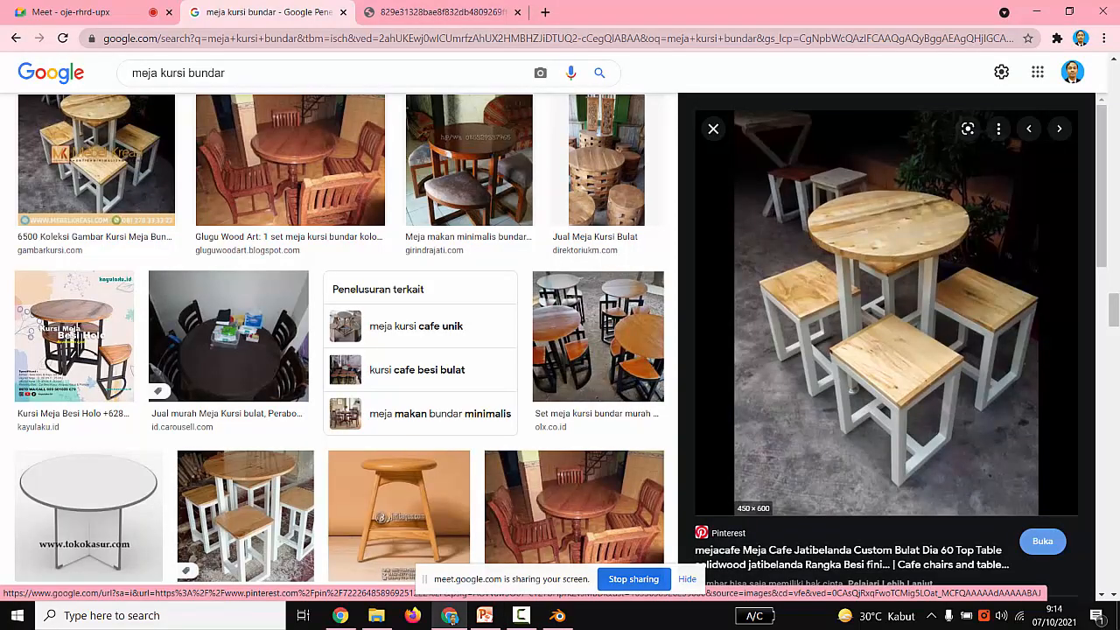
{"action": "scroll", "coordinate": [340, 338], "scroll_direction": "down", "scroll_amount": 3}
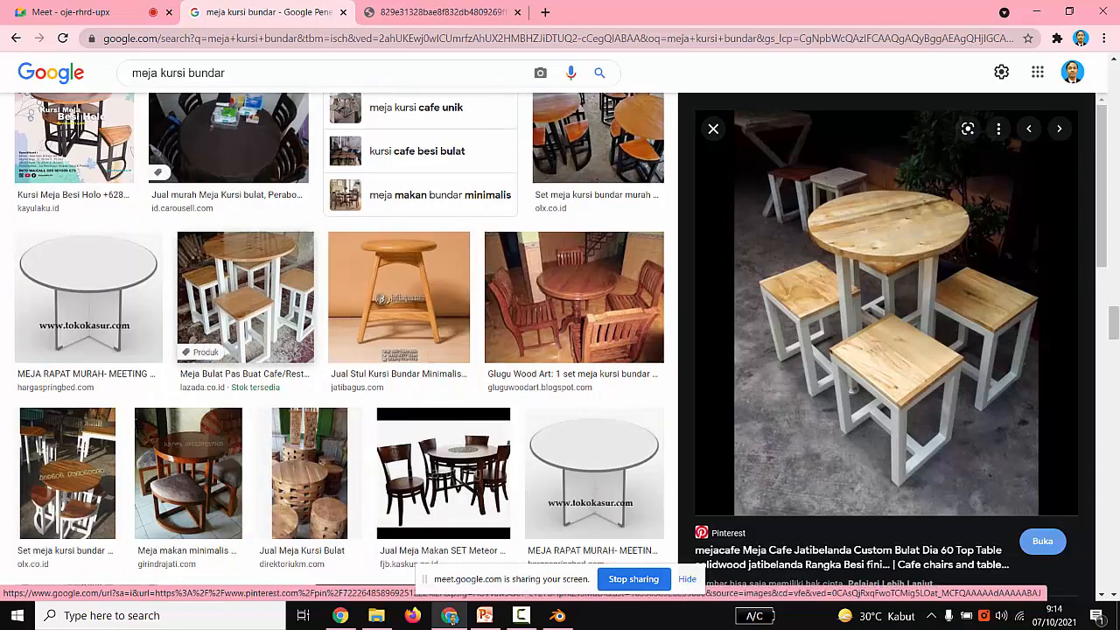
{"action": "scroll", "coordinate": [339, 338], "scroll_direction": "down", "scroll_amount": 3}
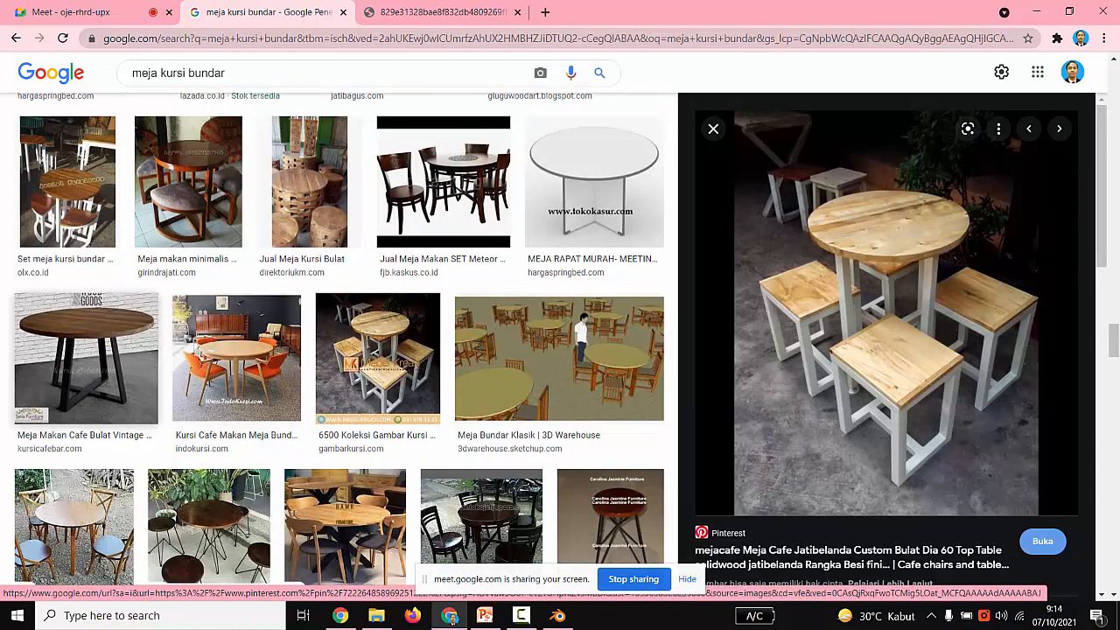
{"action": "left_click", "coordinate": [85, 358]}
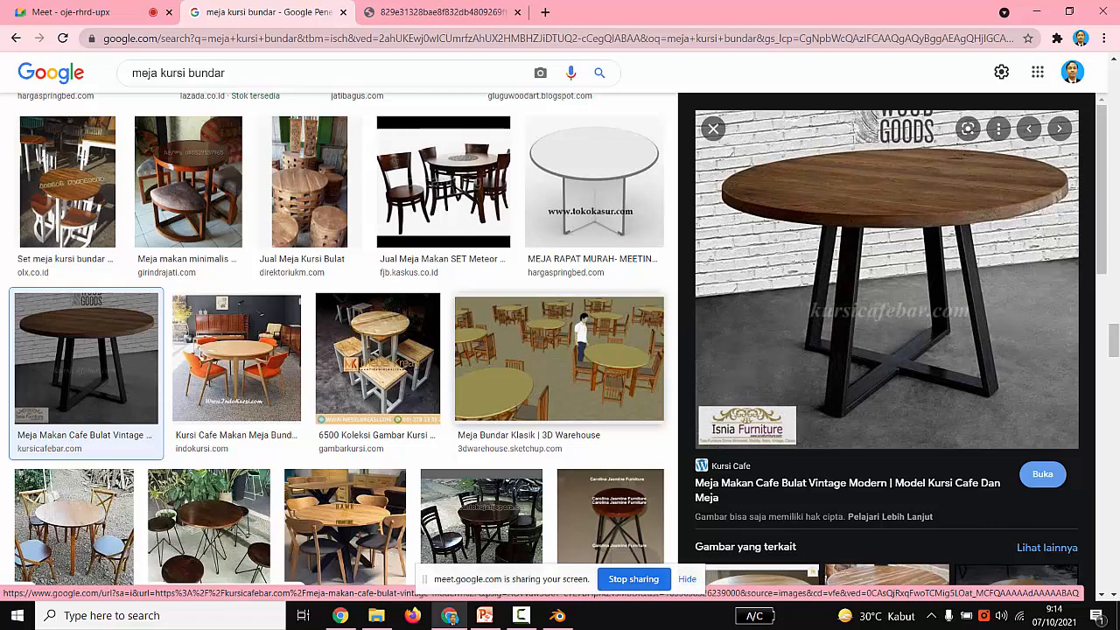
{"action": "scroll", "coordinate": [886, 350], "scroll_direction": "down", "scroll_amount": 3}
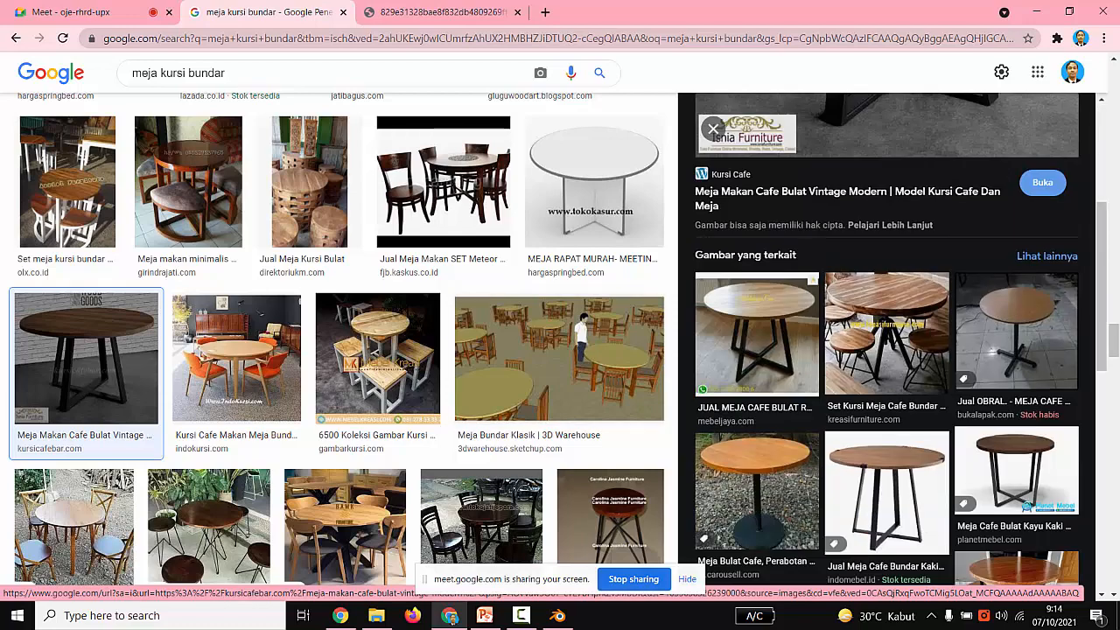
{"action": "scroll", "coordinate": [886, 350], "scroll_direction": "up", "scroll_amount": 3}
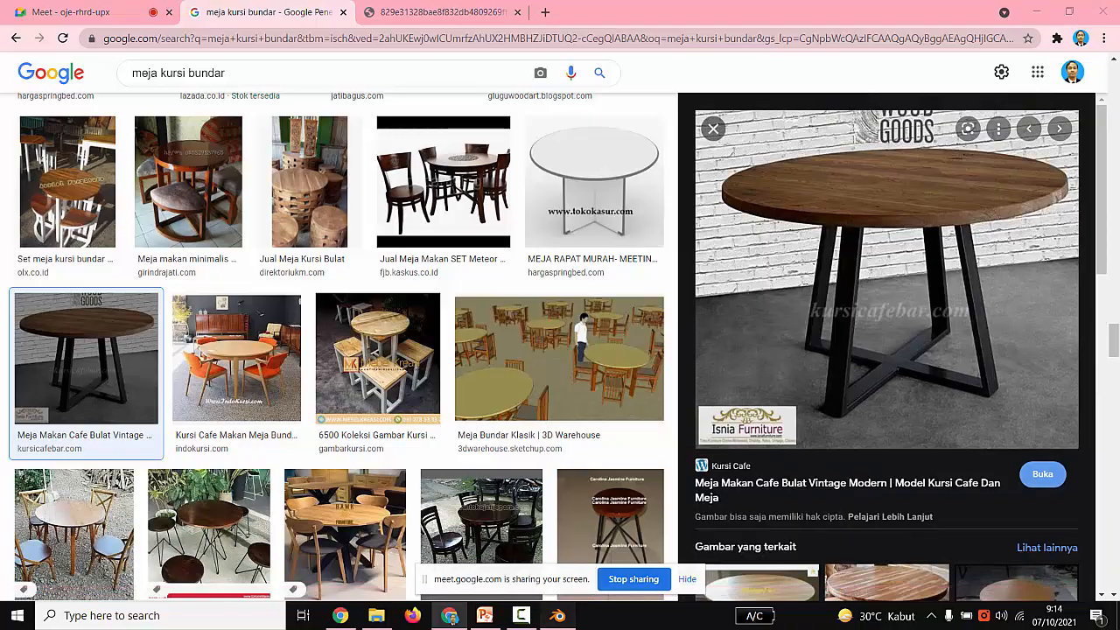
{"action": "key", "text": "alt+Tab"}
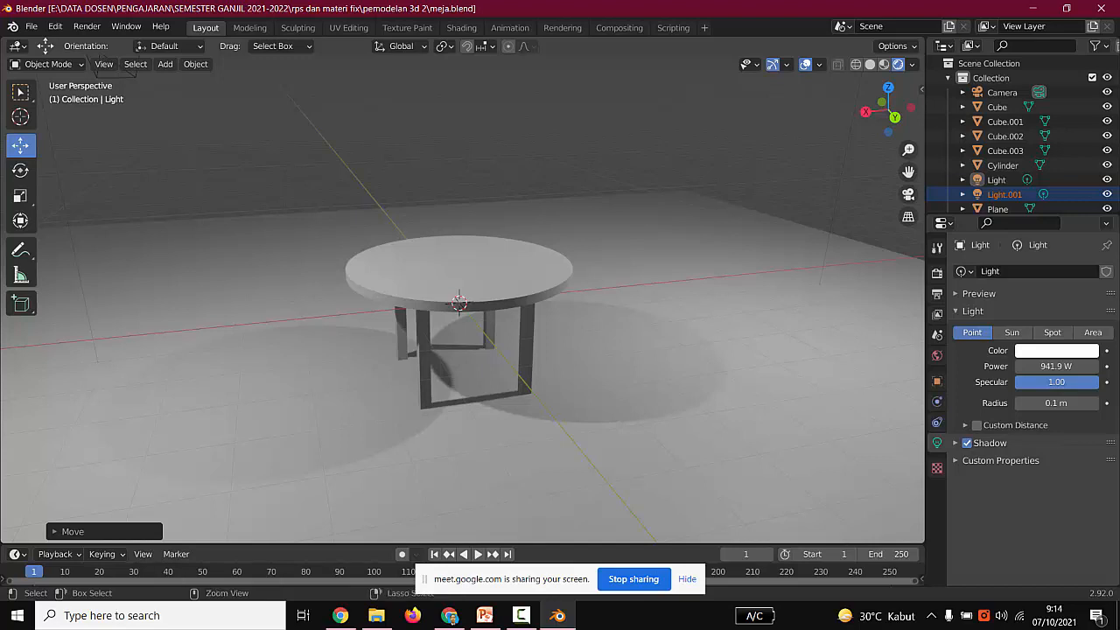
Inspect the table's legs and the floor plane from low and side angles, checking individual objects.
{"action": "key", "text": "ctrl+z"}
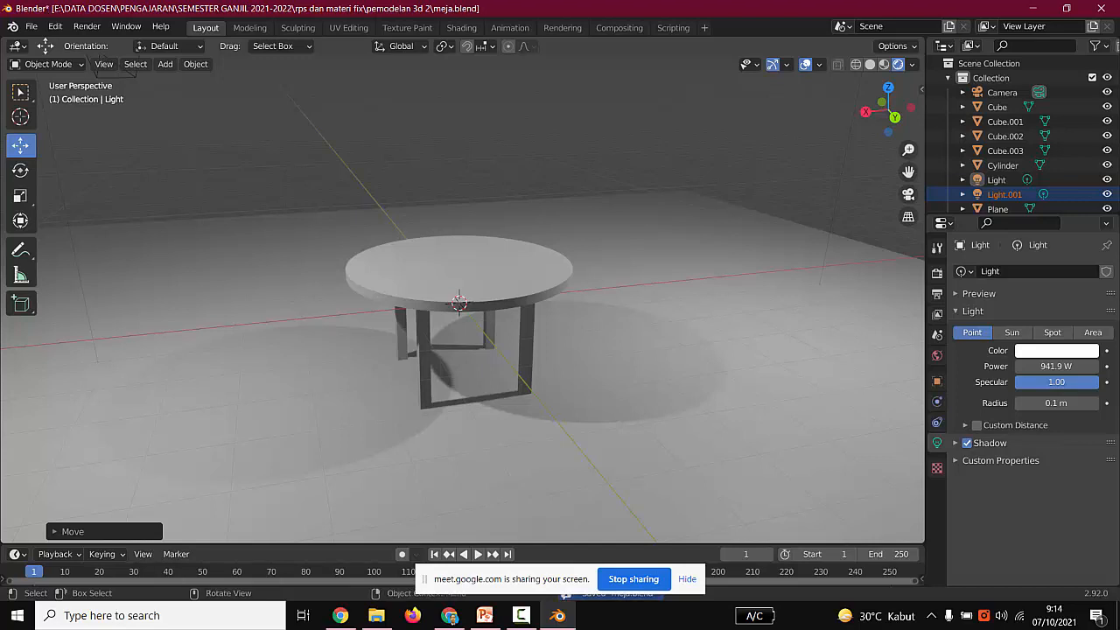
{"action": "scroll", "coordinate": [462, 306], "scroll_direction": "down", "scroll_amount": 3}
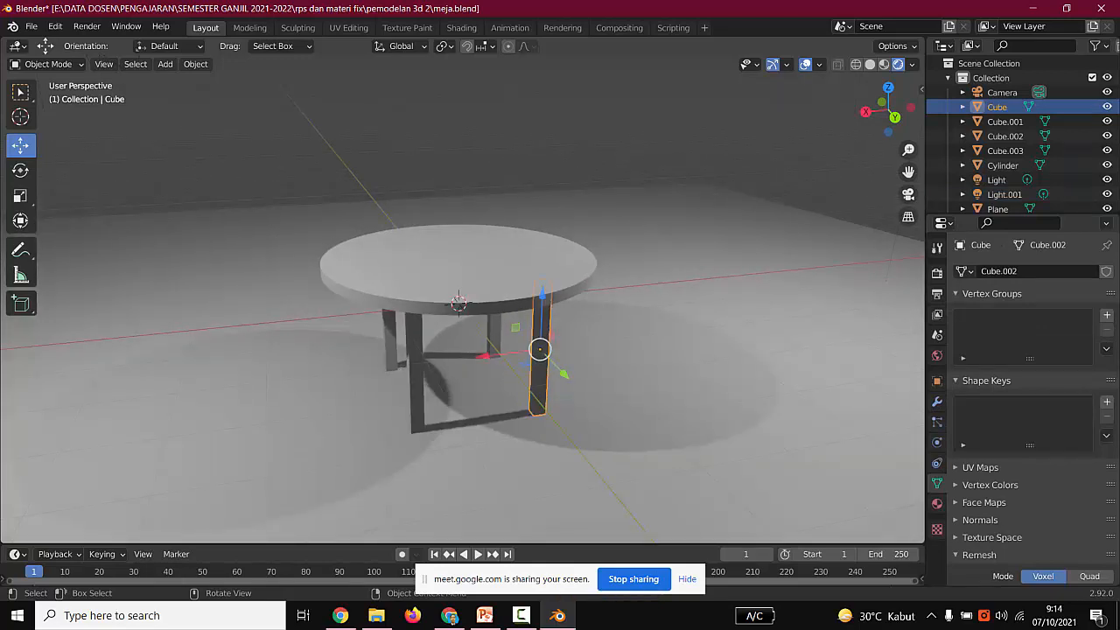
{"action": "scroll", "coordinate": [462, 306], "scroll_direction": "up", "scroll_amount": 1}
{"action": "middle_click_drag", "start_coordinate": [462, 350], "coordinate": [461, 273]}
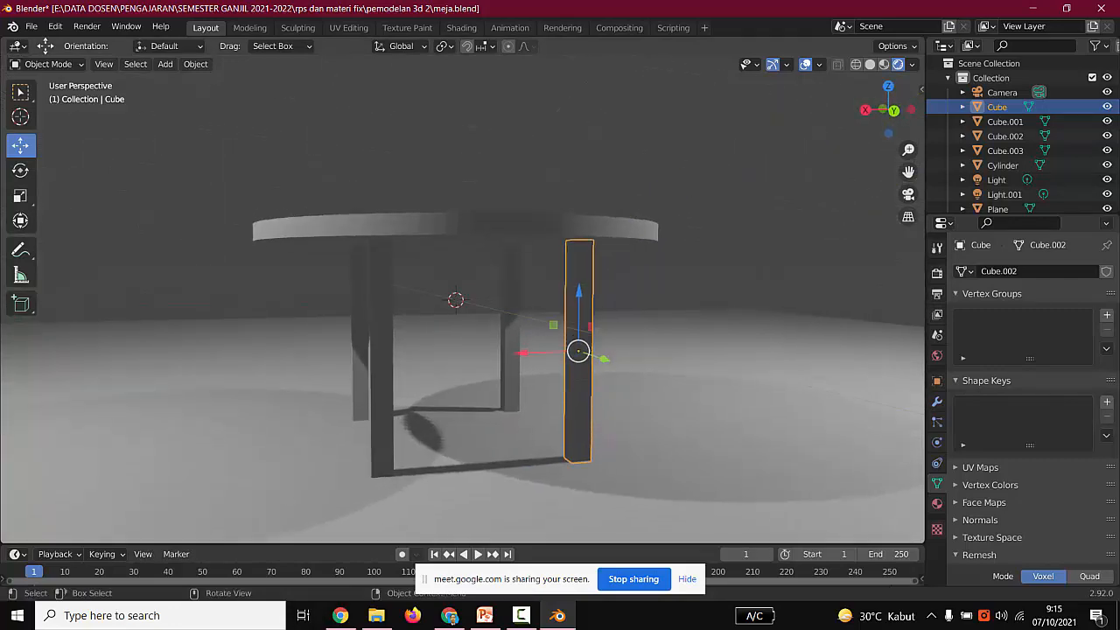
{"action": "middle_click_drag", "start_coordinate": [462, 272], "coordinate": [577, 340]}
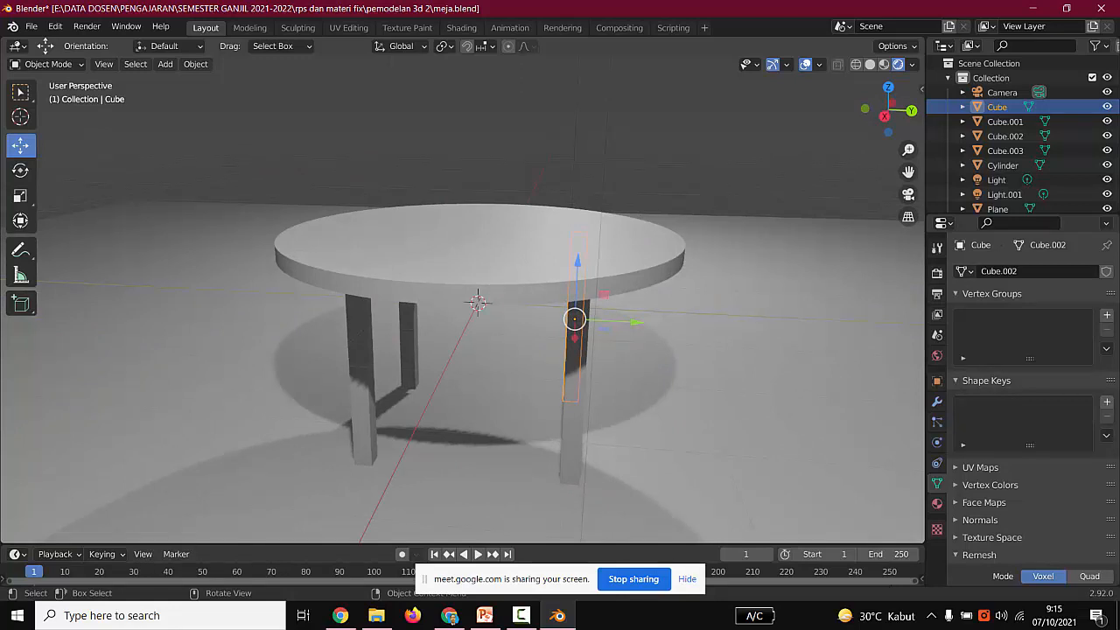
{"action": "left_click", "coordinate": [998, 208]}
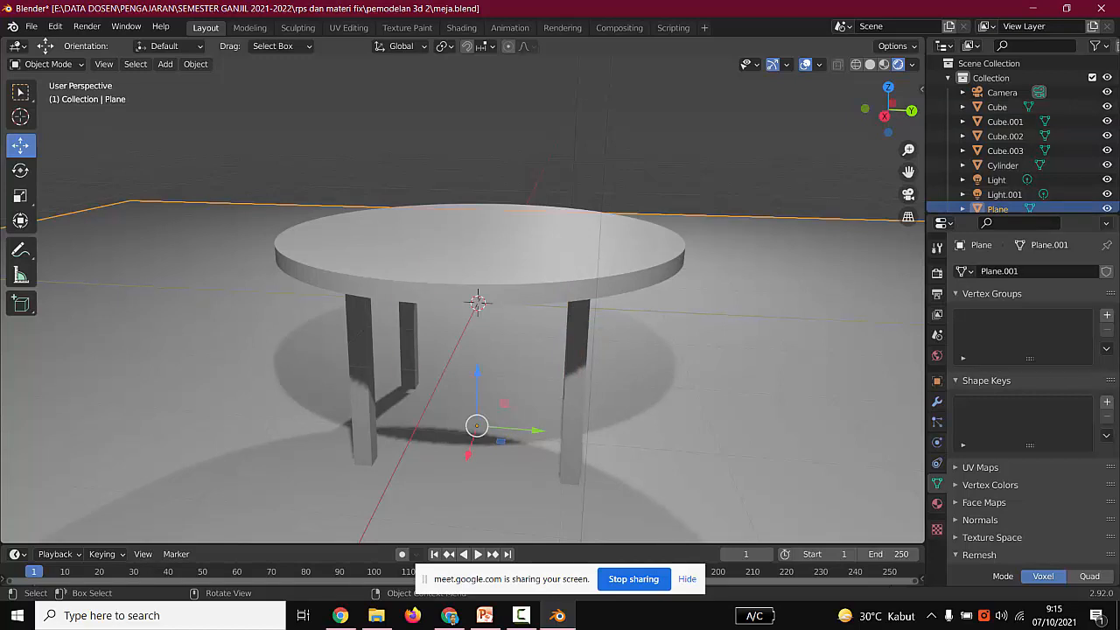
{"action": "left_click", "coordinate": [1004, 121]}
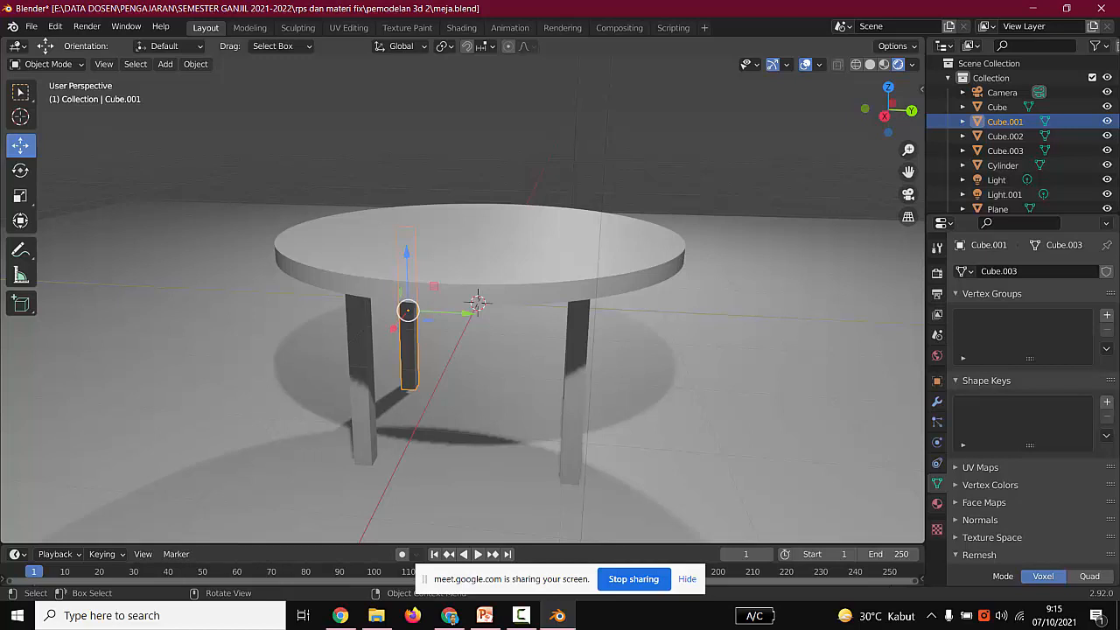
Switch to wireframe display, duplicate the front leg on the negative X side, and move the copy about 0.97 m along X.
{"action": "left_click", "coordinate": [888, 88]}
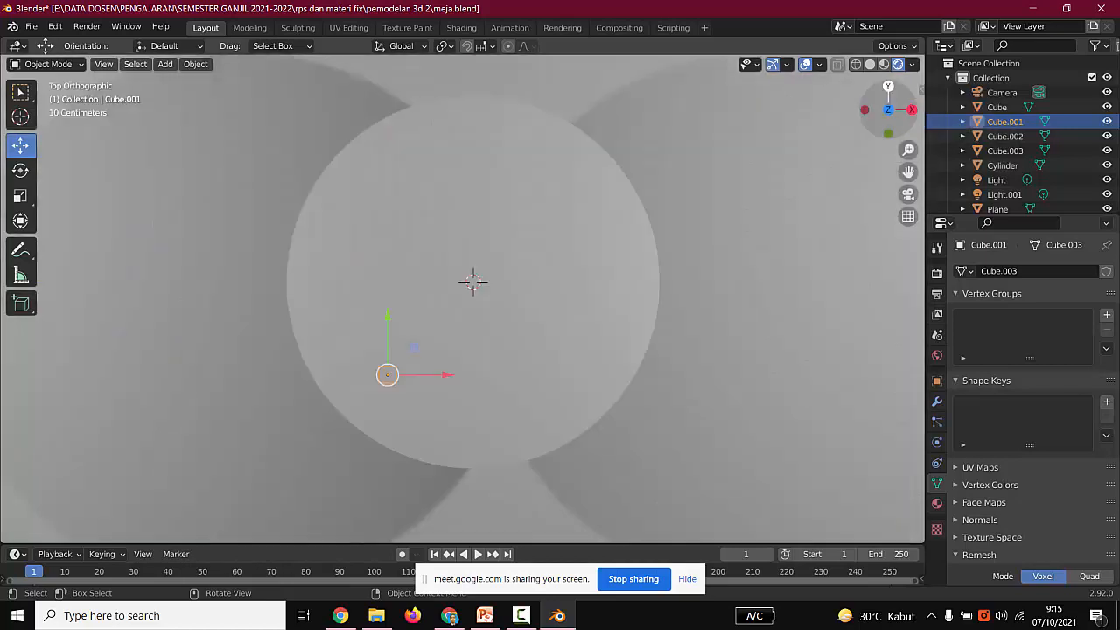
{"action": "left_click", "coordinate": [855, 64]}
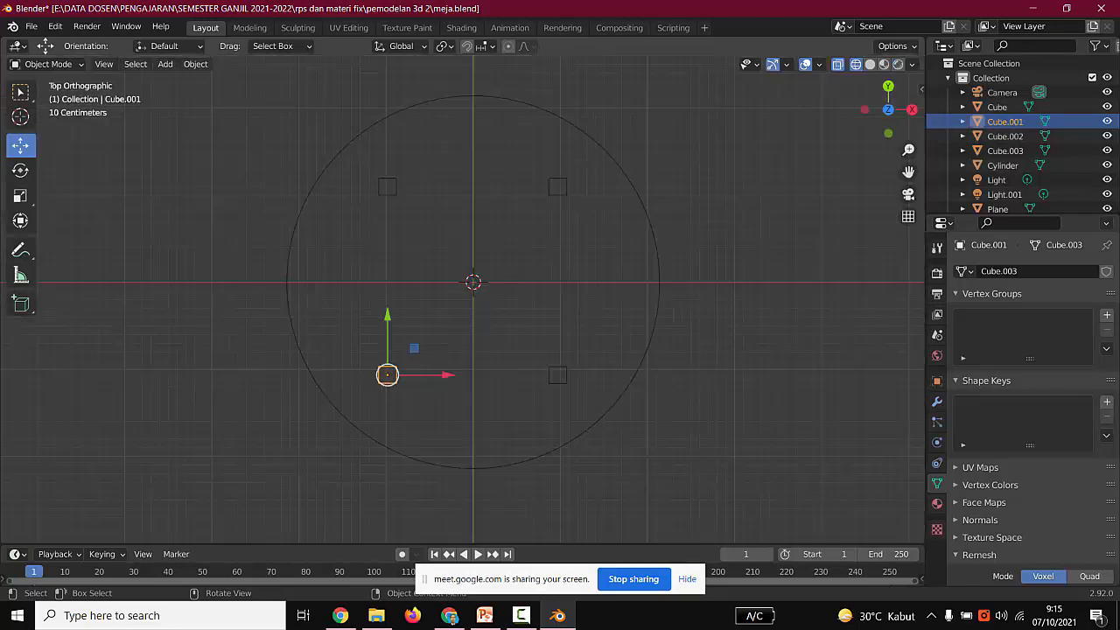
{"action": "left_click", "coordinate": [557, 187]}
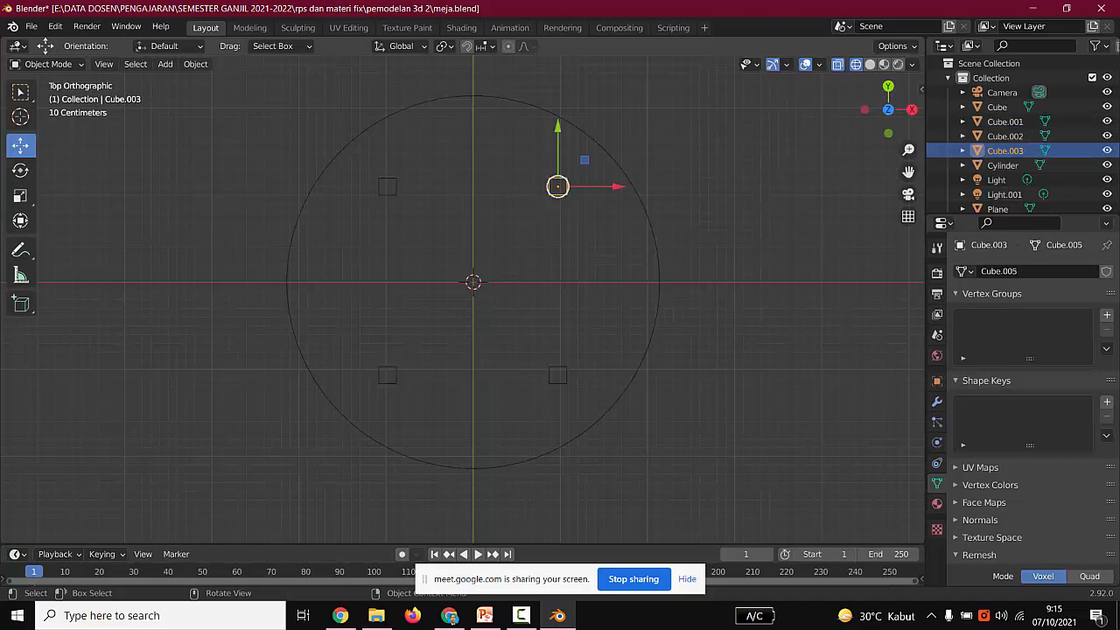
{"action": "left_click", "coordinate": [386, 375]}
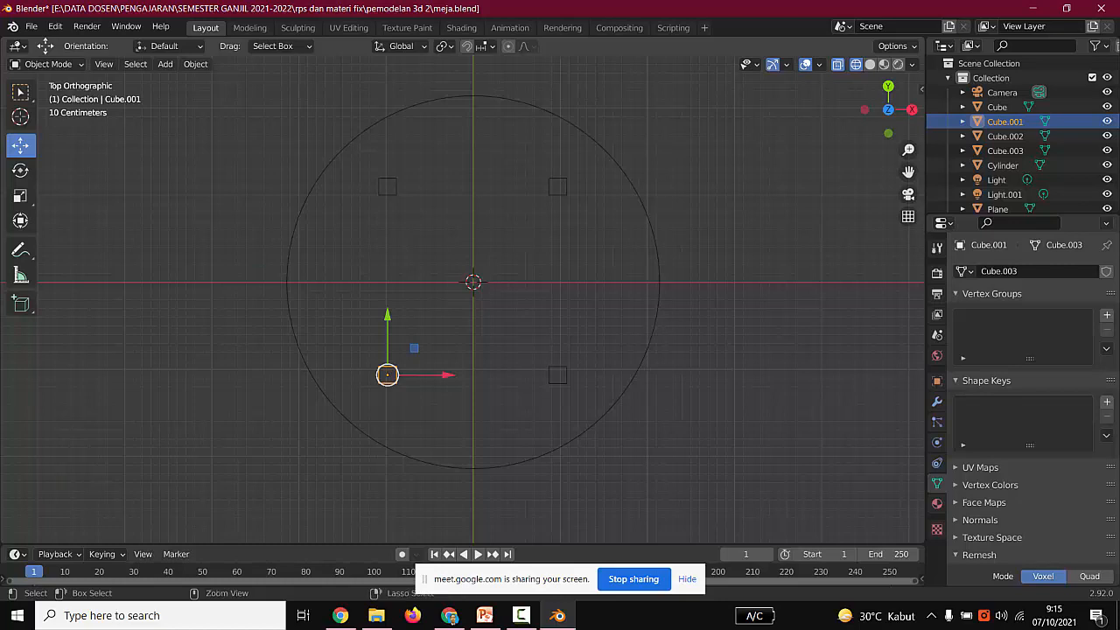
{"action": "key", "text": "ctrl+c"}
{"action": "key", "text": "ctrl+v"}
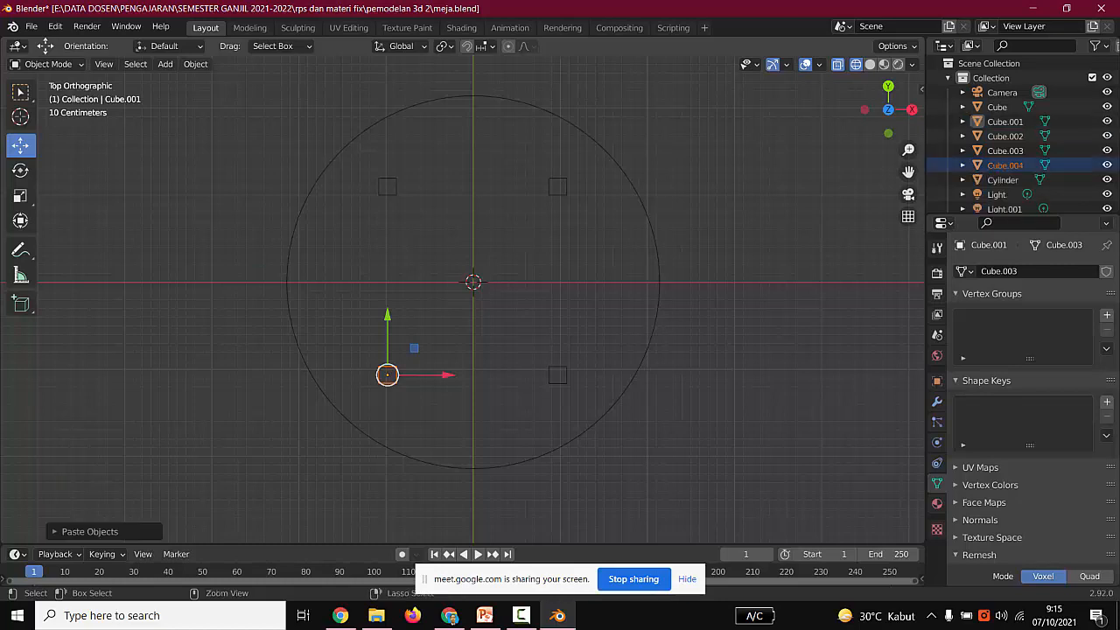
{"action": "key", "text": "g"}
{"action": "key", "text": "x"}
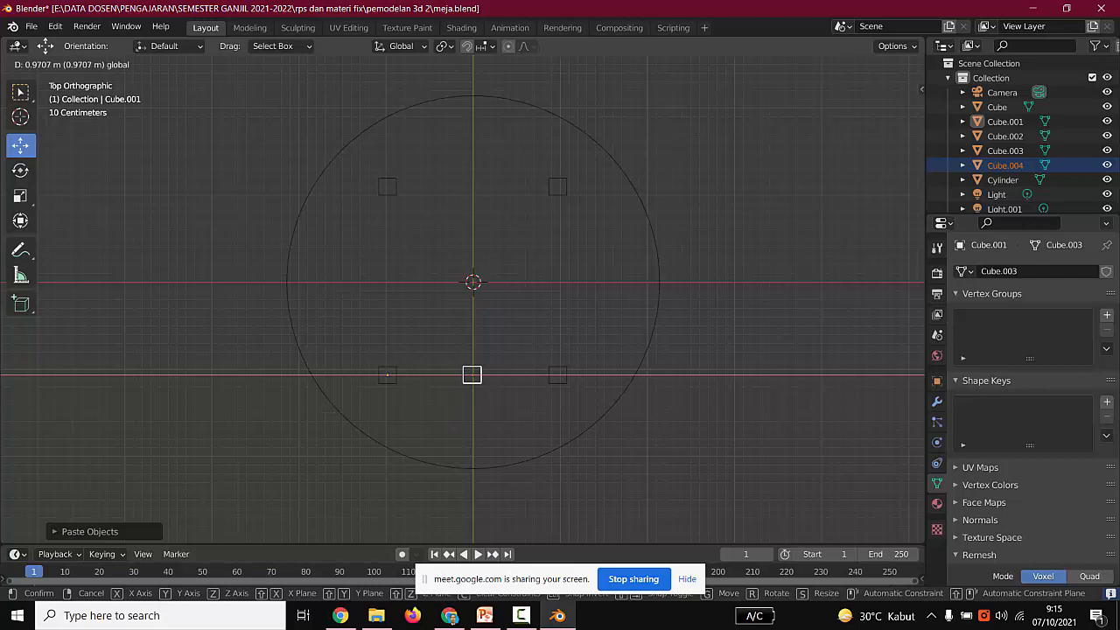
{"action": "key", "text": "Return"}
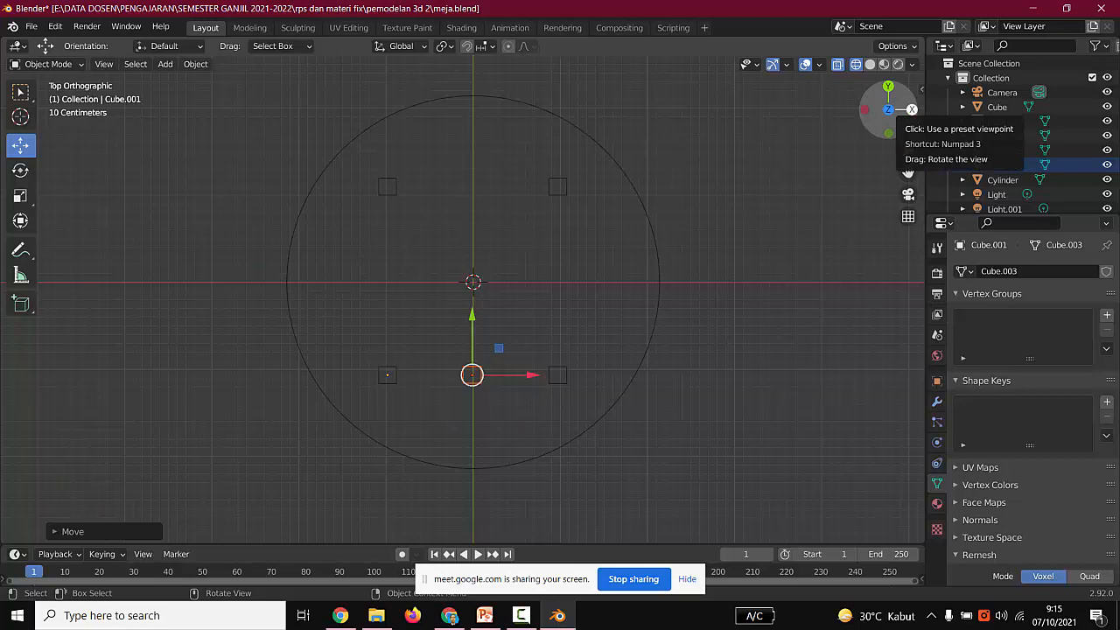
Shrink the copied leg along Z into a small block and lower it to floor level between the two front legs.
{"action": "left_click", "coordinate": [911, 109]}
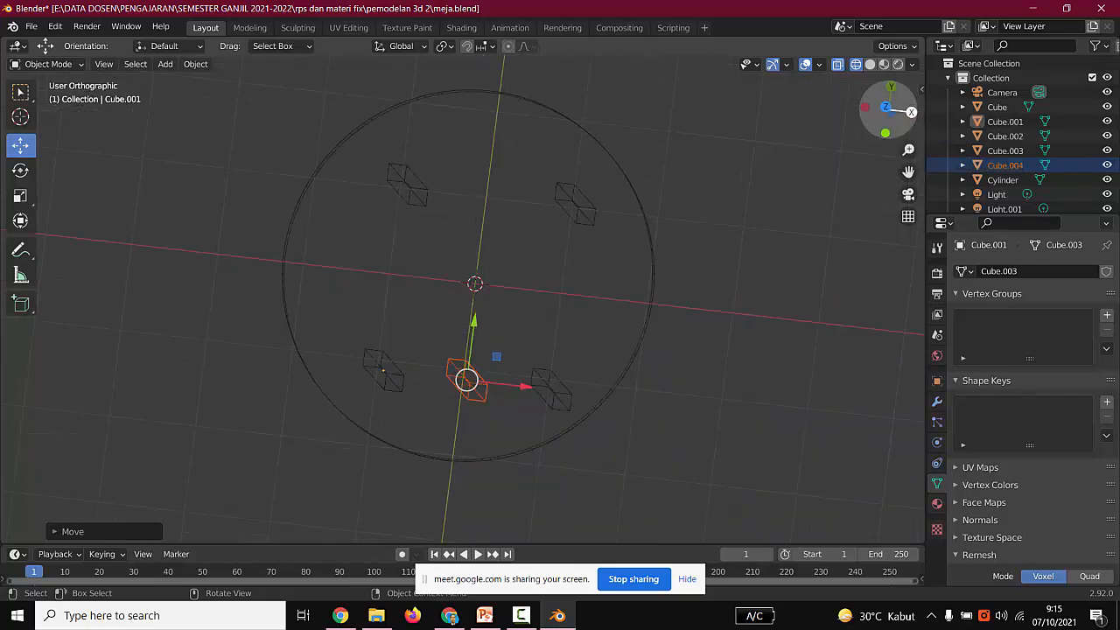
{"action": "left_click", "coordinate": [864, 110]}
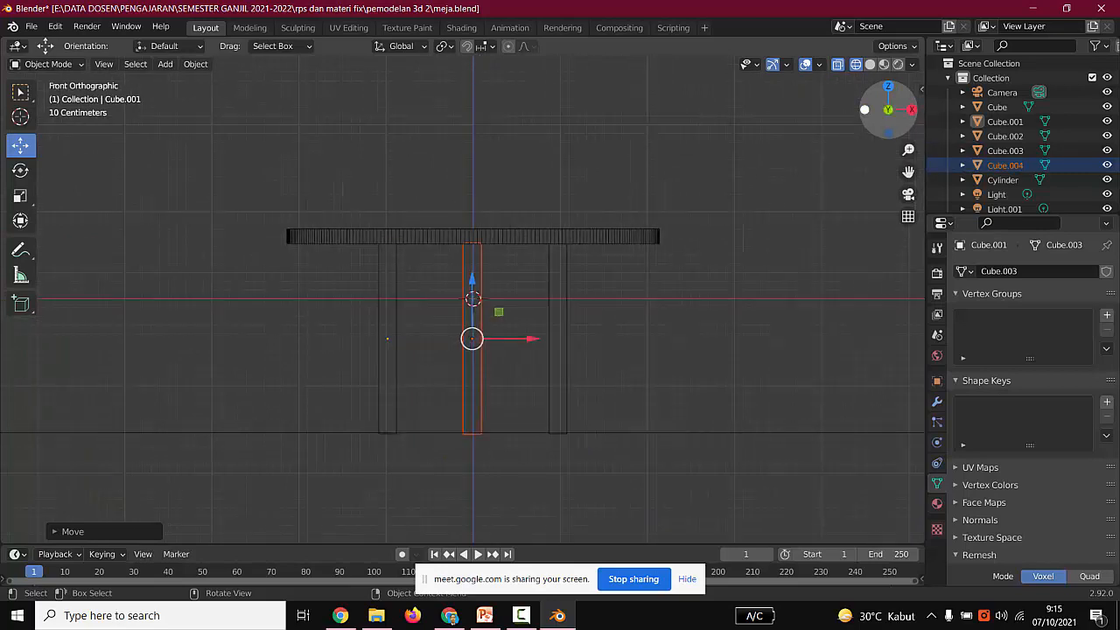
{"action": "scroll", "coordinate": [462, 302], "scroll_direction": "up", "scroll_amount": 2}
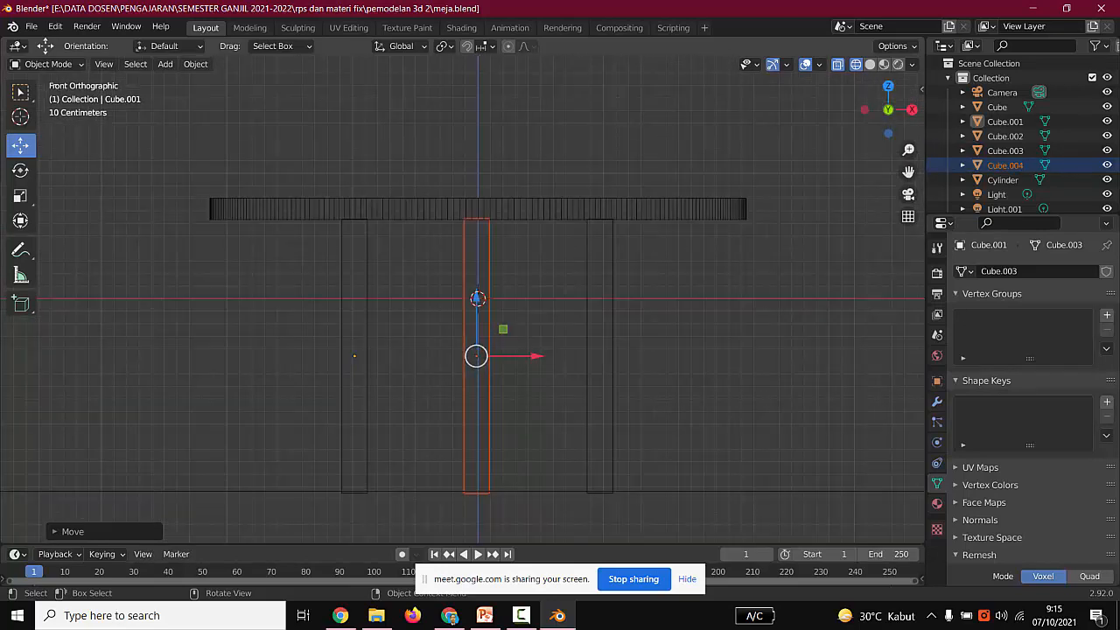
{"action": "left_click", "coordinate": [20, 195]}
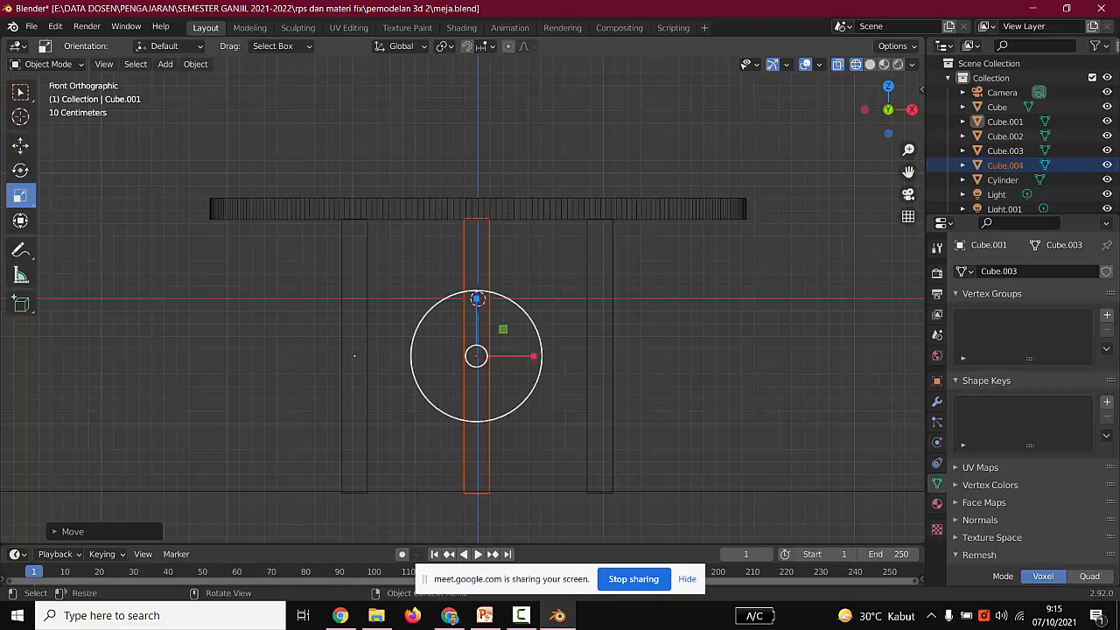
{"action": "left_click_drag", "start_coordinate": [477, 300], "coordinate": [476, 355]}
{"action": "key", "text": "shift+space"}
{"action": "key", "text": "g"}
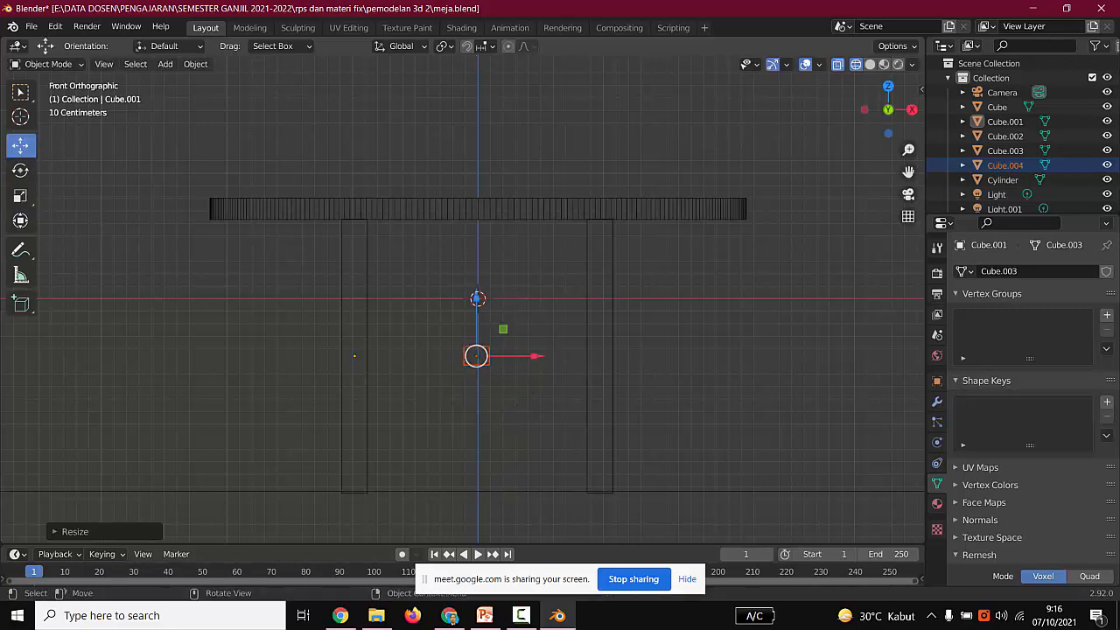
{"action": "left_click_drag", "start_coordinate": [476, 298], "coordinate": [477, 427]}
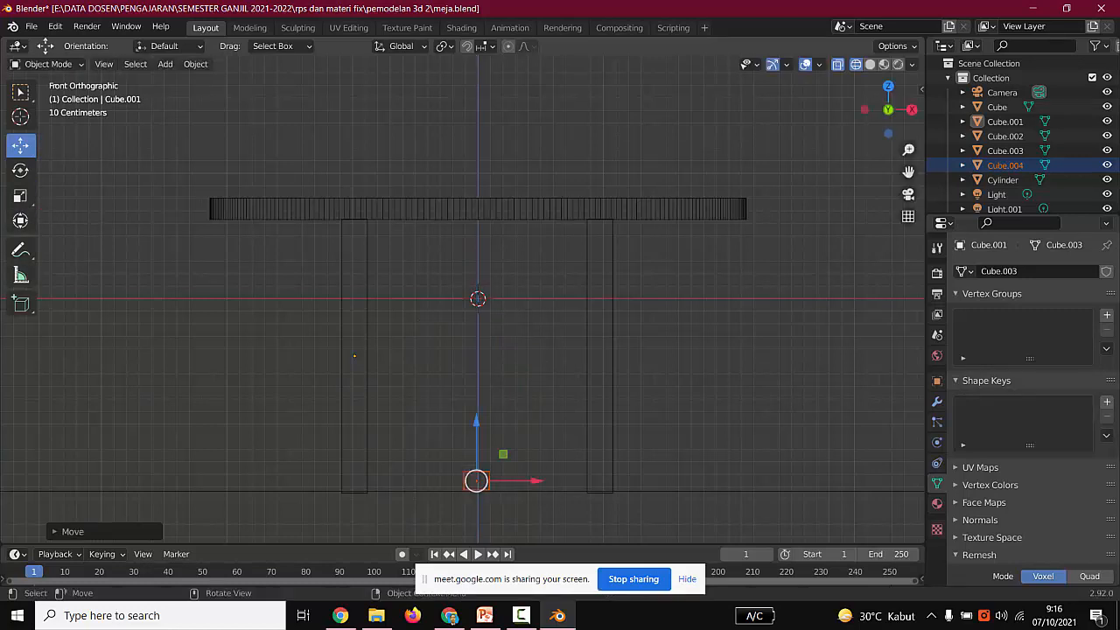
Stretch the small block along X into a bar that bridges the gap between the two front legs.
{"action": "left_click", "coordinate": [21, 196]}
{"action": "left_click_drag", "start_coordinate": [533, 480], "coordinate": [46, 460]}
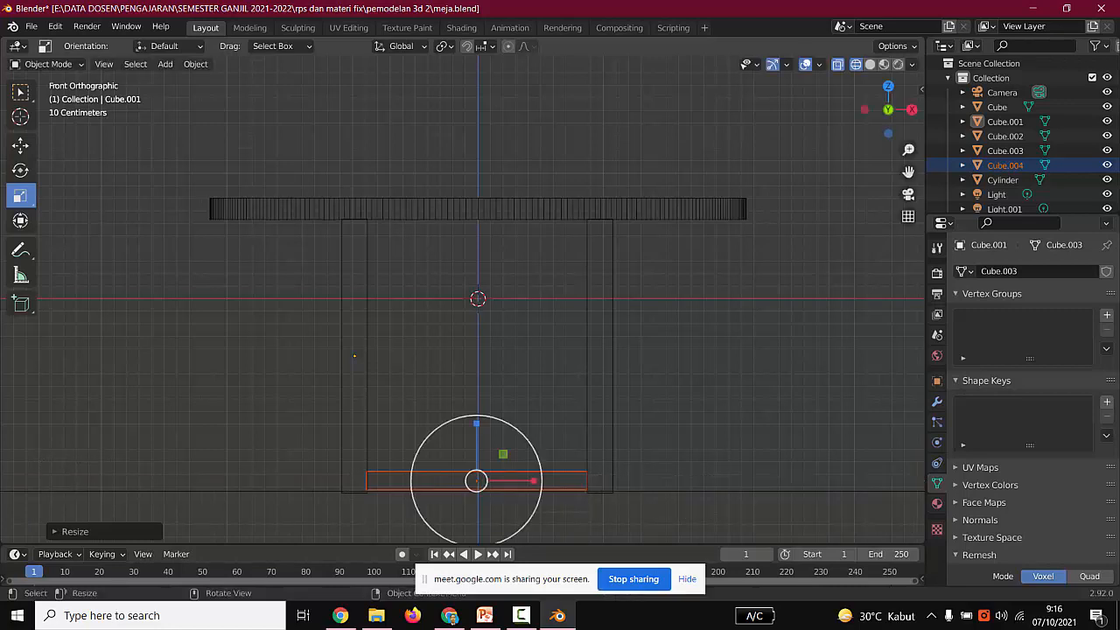
{"action": "key", "text": "alt+a"}
{"action": "middle_click_drag", "start_coordinate": [354, 355], "coordinate": [384, 374]}
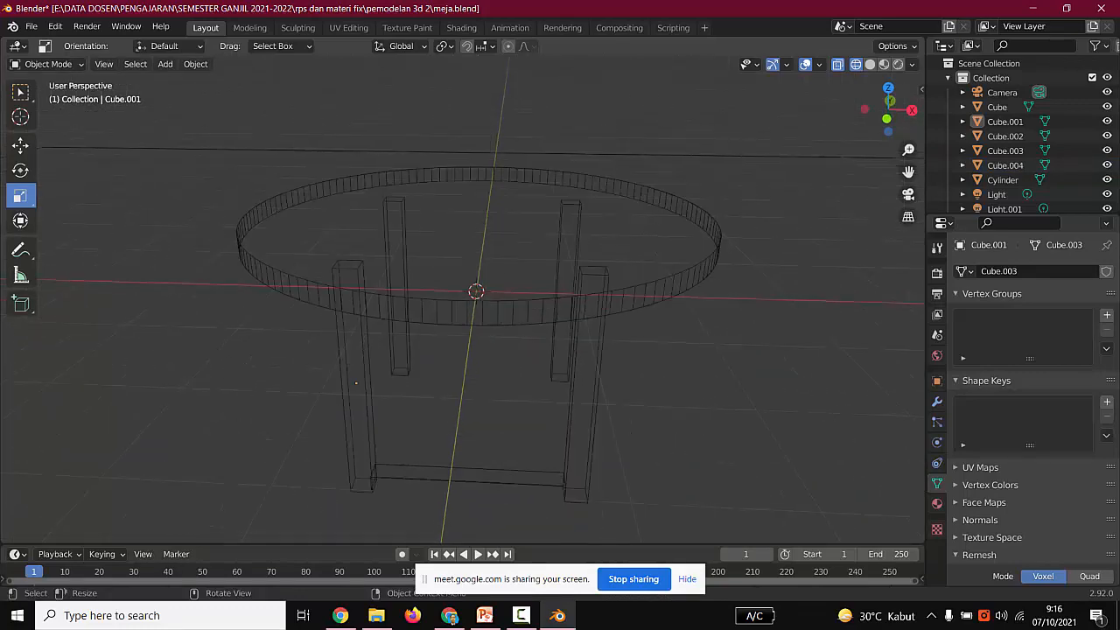
{"action": "left_click", "coordinate": [468, 481]}
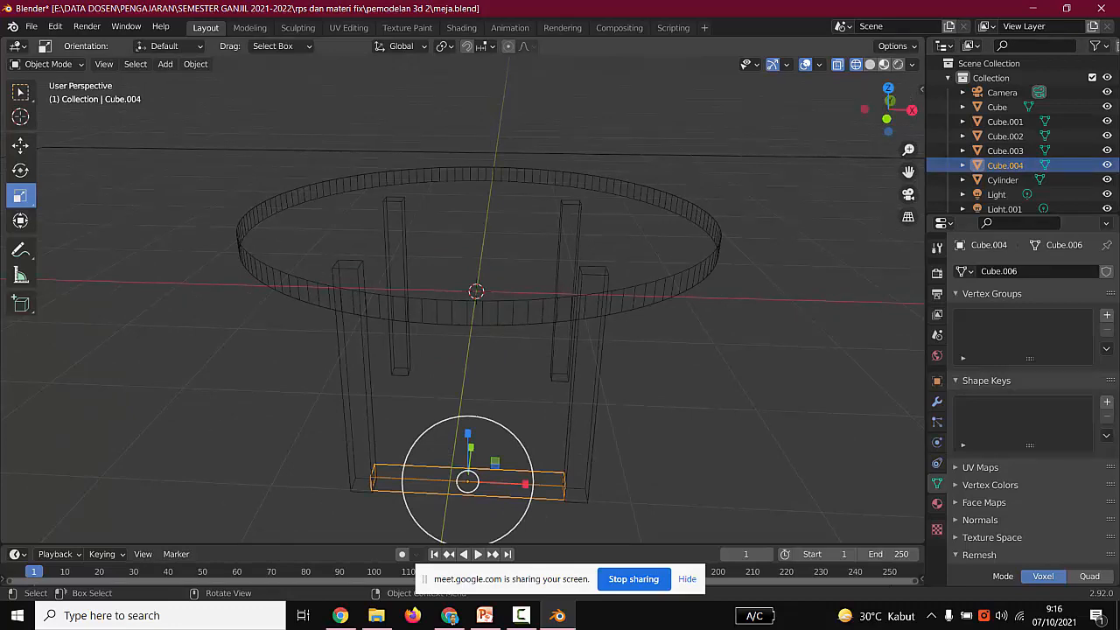
Inspect the table and its first floor brace in rendered and solid shading from several angles.
{"action": "left_click", "coordinate": [897, 64]}
{"action": "left_click", "coordinate": [472, 525]}
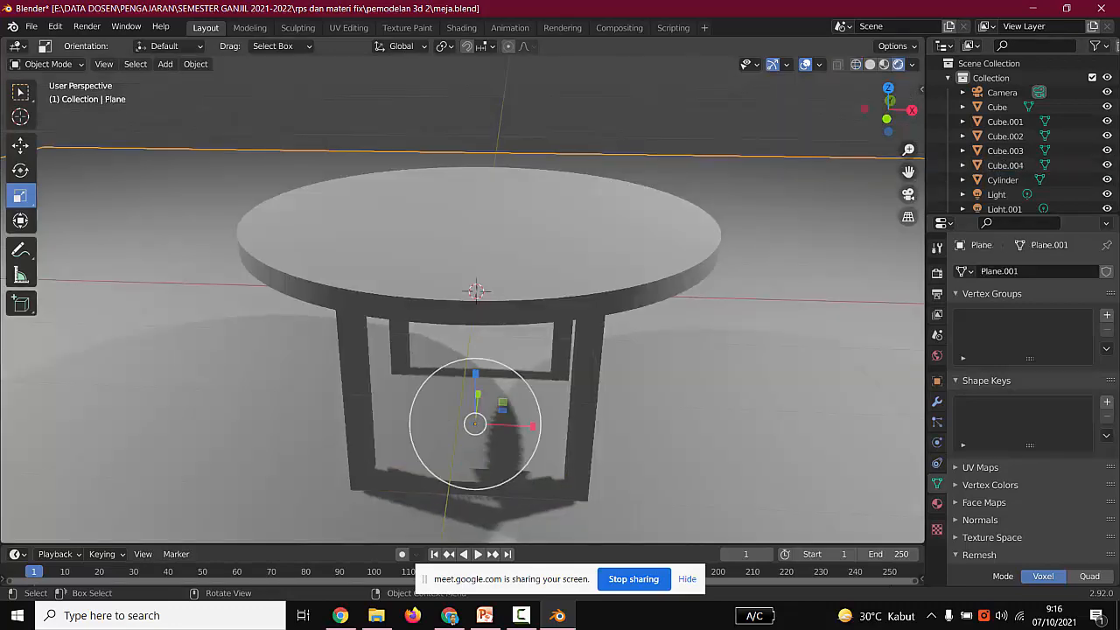
{"action": "middle_click_drag", "start_coordinate": [473, 393], "coordinate": [483, 420]}
{"action": "scroll", "coordinate": [462, 350], "scroll_direction": "down", "scroll_amount": 2}
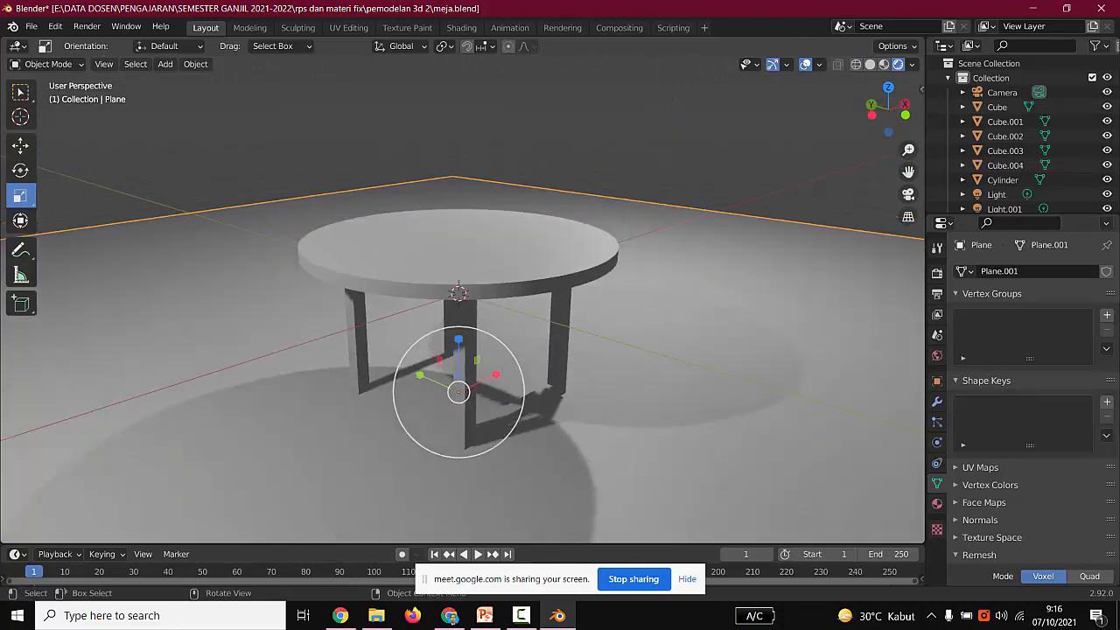
{"action": "key", "text": "alt+a"}
{"action": "scroll", "coordinate": [459, 367], "scroll_direction": "up", "scroll_amount": 2}
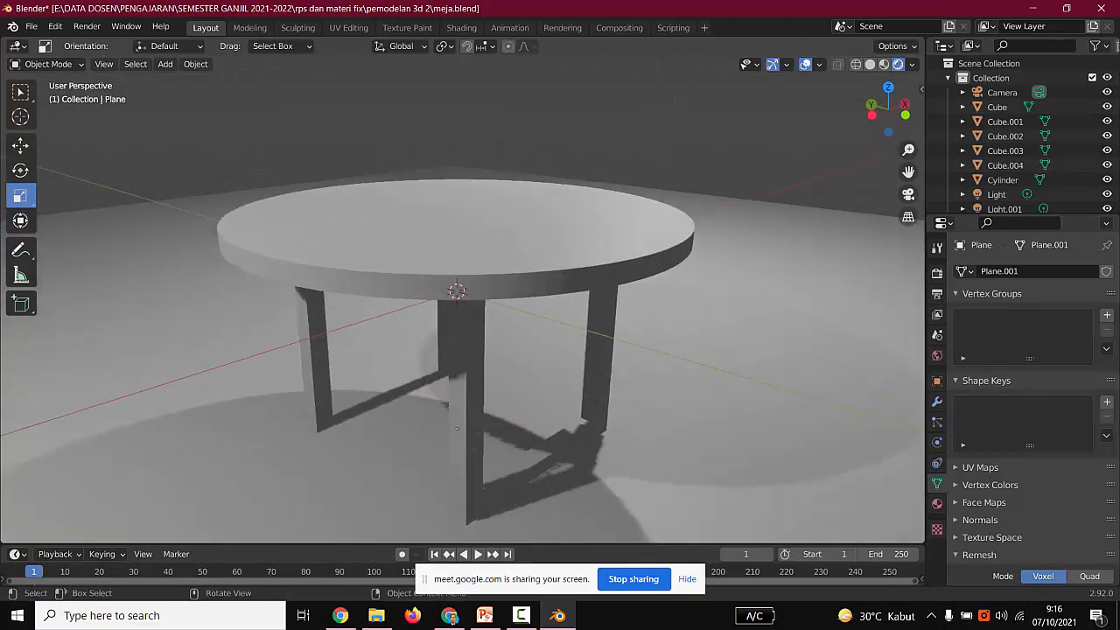
{"action": "scroll", "coordinate": [459, 368], "scroll_direction": "down", "scroll_amount": 3}
{"action": "scroll", "coordinate": [462, 350], "scroll_direction": "up", "scroll_amount": 8}
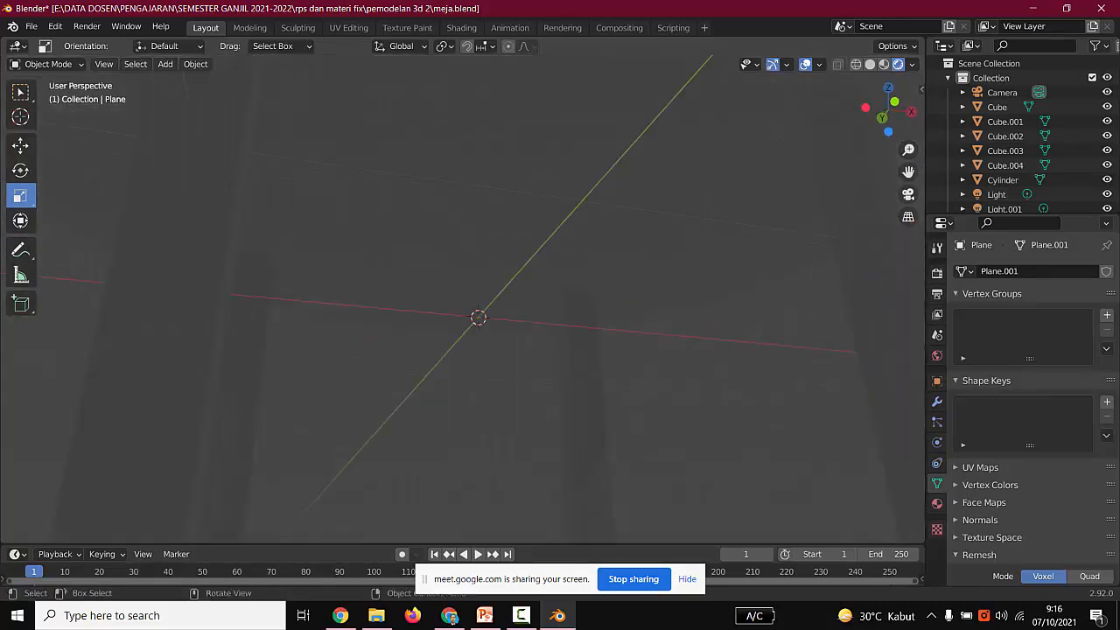
{"action": "scroll", "coordinate": [462, 300], "scroll_direction": "down", "scroll_amount": 7}
{"action": "middle_click_drag", "start_coordinate": [462, 300], "coordinate": [416, 420]}
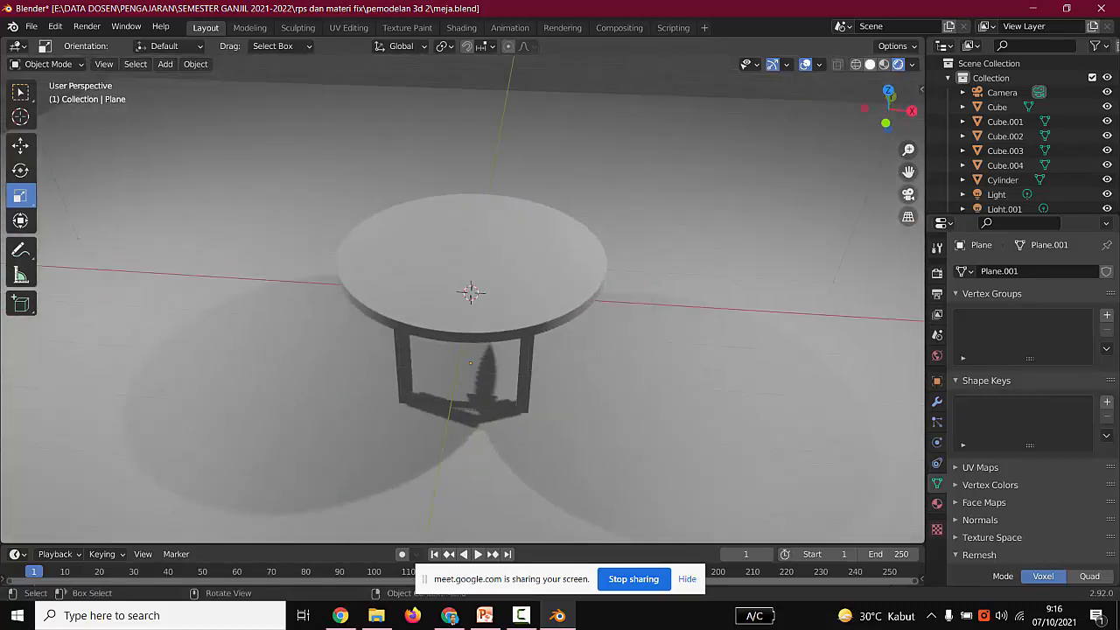
{"action": "left_click", "coordinate": [869, 64]}
{"action": "scroll", "coordinate": [462, 300], "scroll_direction": "up", "scroll_amount": 2}
{"action": "middle_click_drag", "start_coordinate": [462, 300], "coordinate": [455, 214]}
{"action": "middle_click_drag", "start_coordinate": [455, 442], "coordinate": [464, 427]}
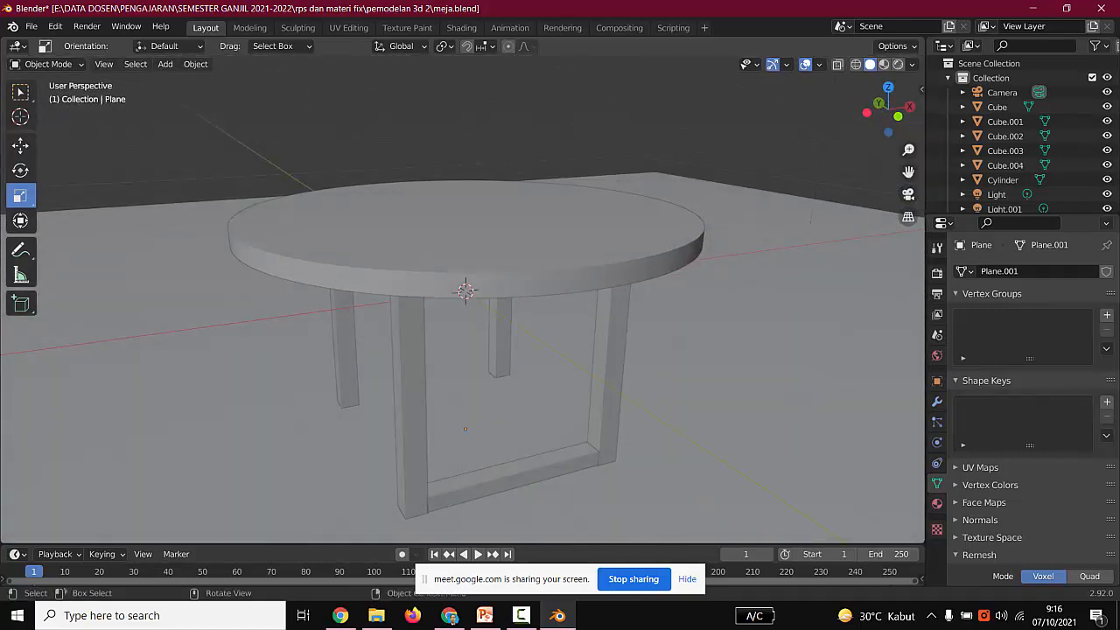
In wireframe display, duplicate the floor brace and move the copy about 2.18 m along Y to between the other two legs.
{"action": "left_click", "coordinate": [465, 288]}
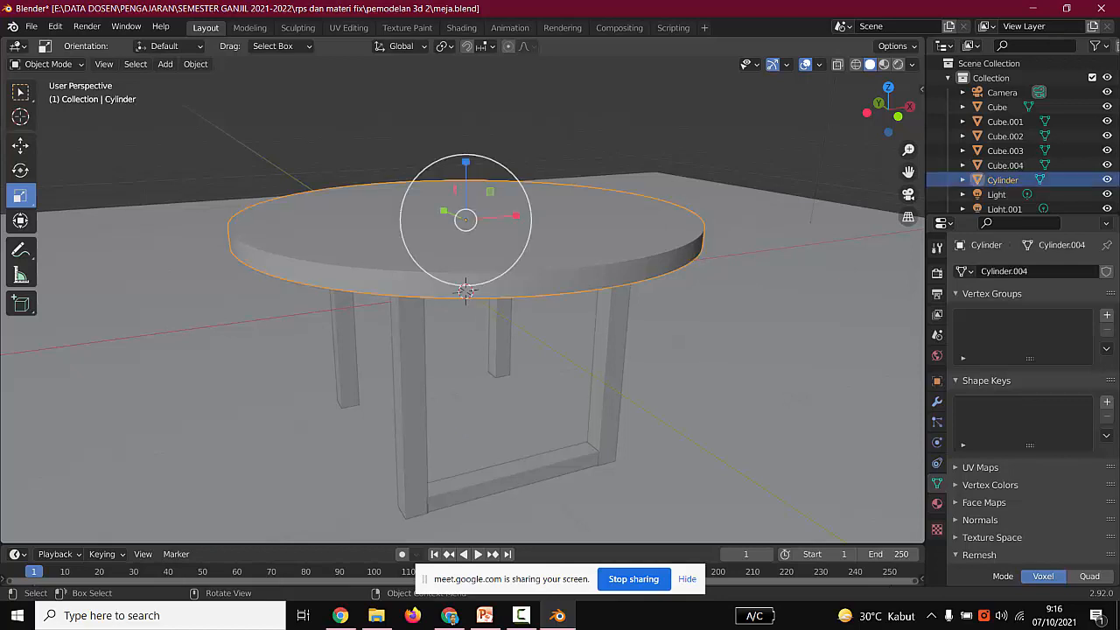
{"action": "left_click", "coordinate": [512, 485]}
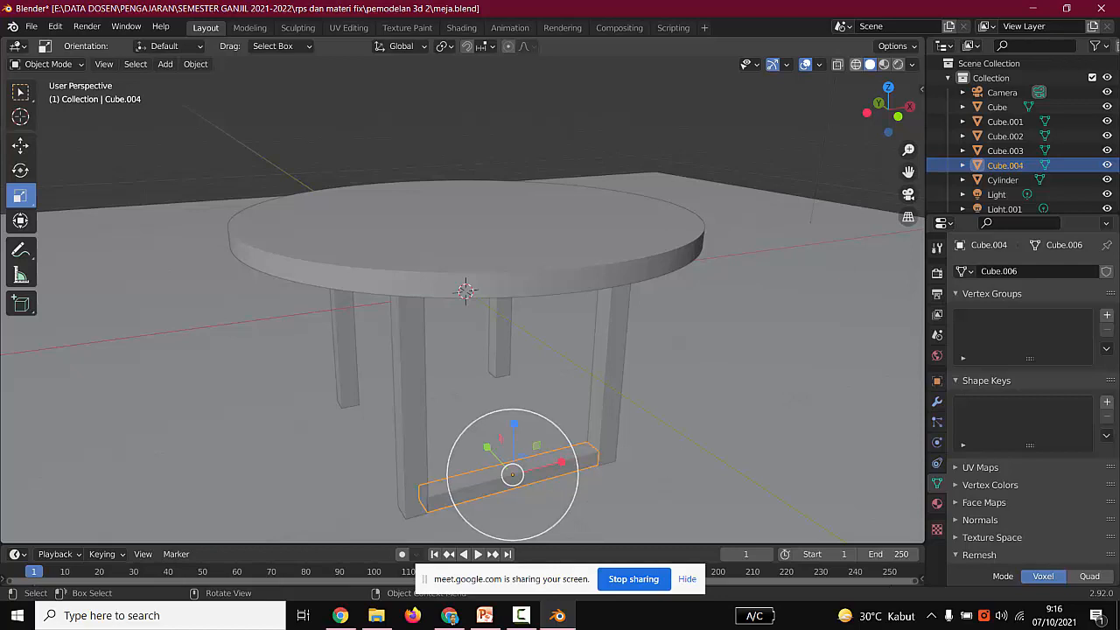
{"action": "key", "text": "shift+z"}
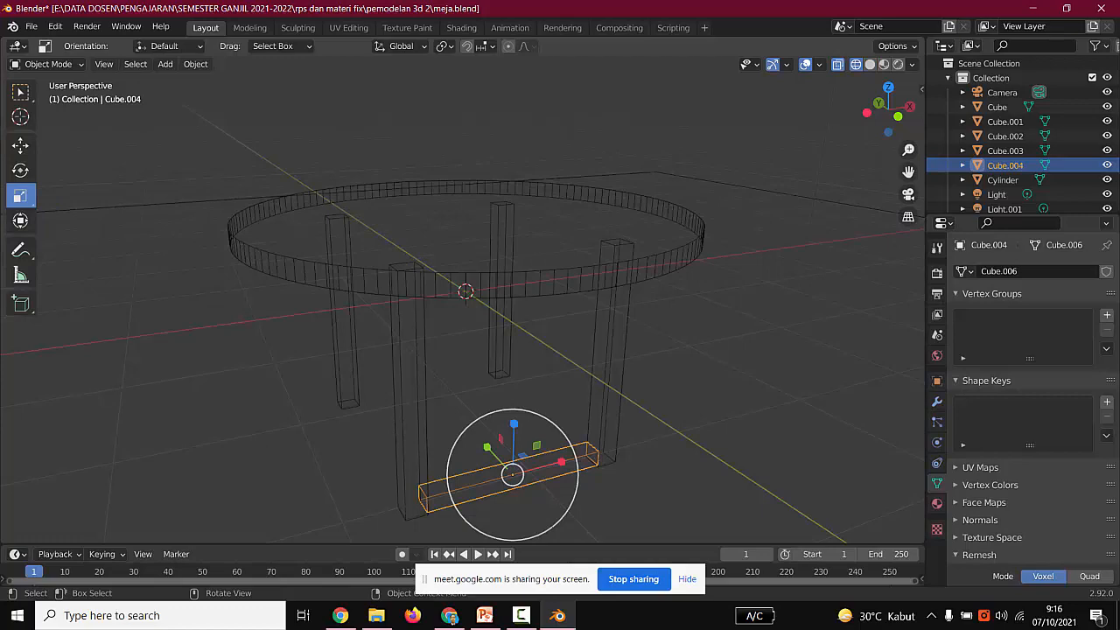
{"action": "middle_click_drag", "start_coordinate": [592, 368], "coordinate": [320, 368]}
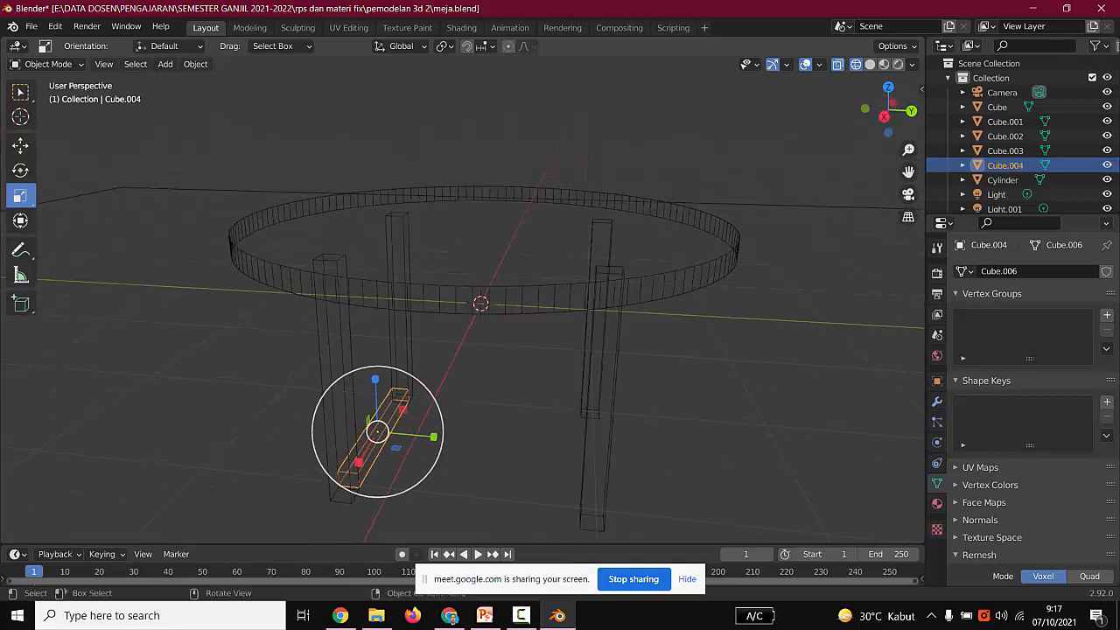
{"action": "left_click", "coordinate": [20, 146]}
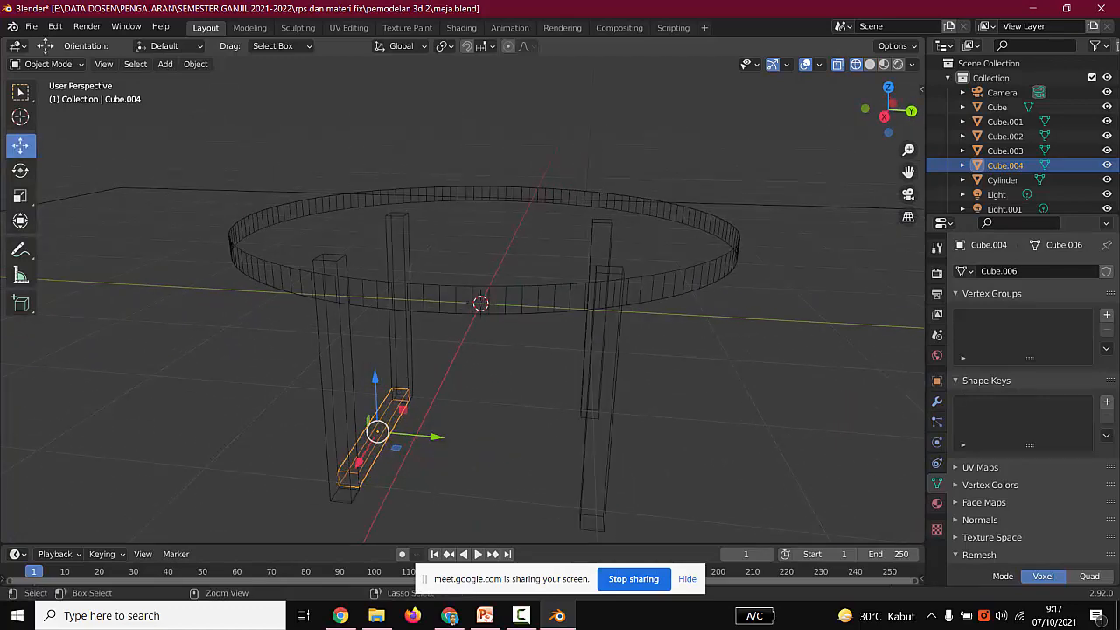
{"action": "key", "text": "ctrl+c"}
{"action": "key", "text": "ctrl+v"}
{"action": "key", "text": "g"}
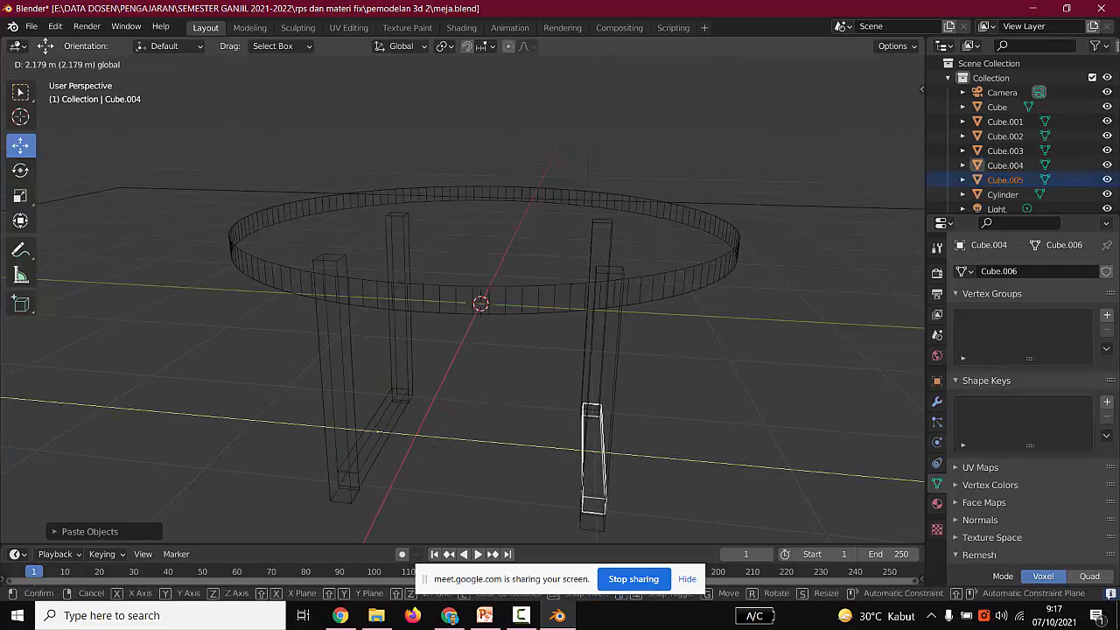
{"action": "key", "text": "Return"}
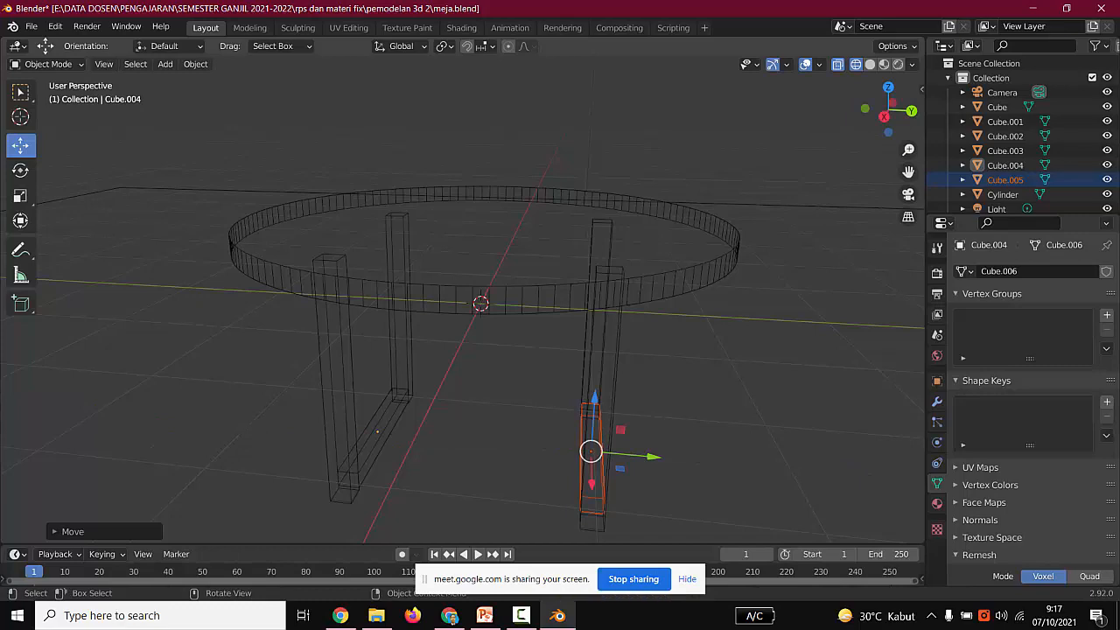
Check the copied brace's alignment with its two legs from above in top orthographic view.
{"action": "middle_click_drag", "start_coordinate": [525, 332], "coordinate": [730, 451]}
{"action": "scroll", "coordinate": [462, 297], "scroll_direction": "up", "scroll_amount": 4}
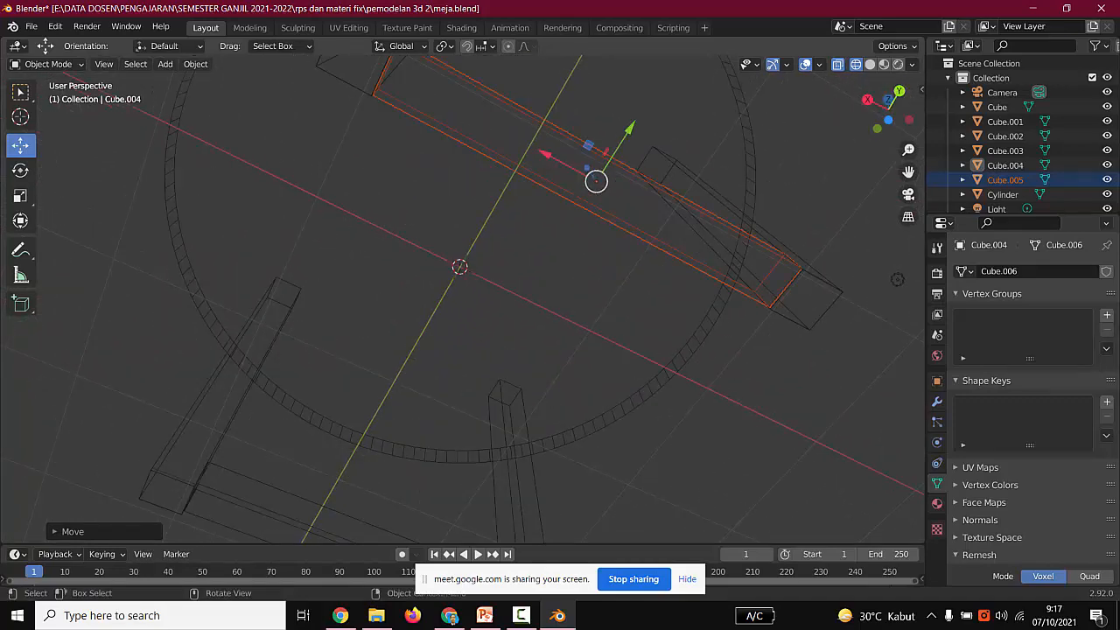
{"action": "left_click", "coordinate": [899, 91]}
{"action": "left_click", "coordinate": [888, 86]}
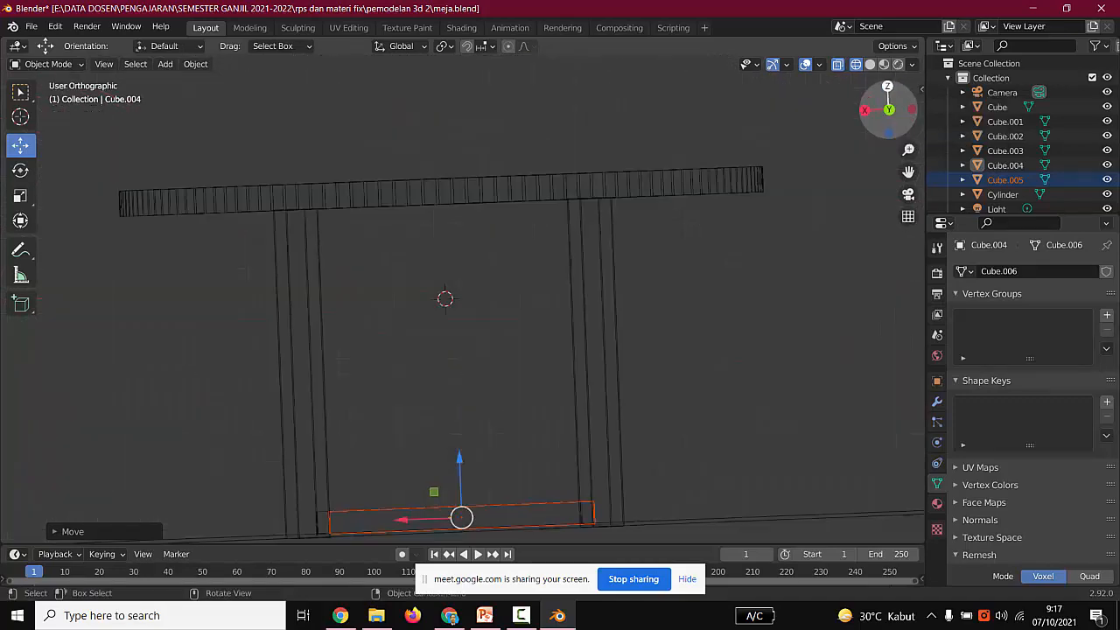
{"action": "scroll", "coordinate": [462, 300], "scroll_direction": "down", "scroll_amount": 4}
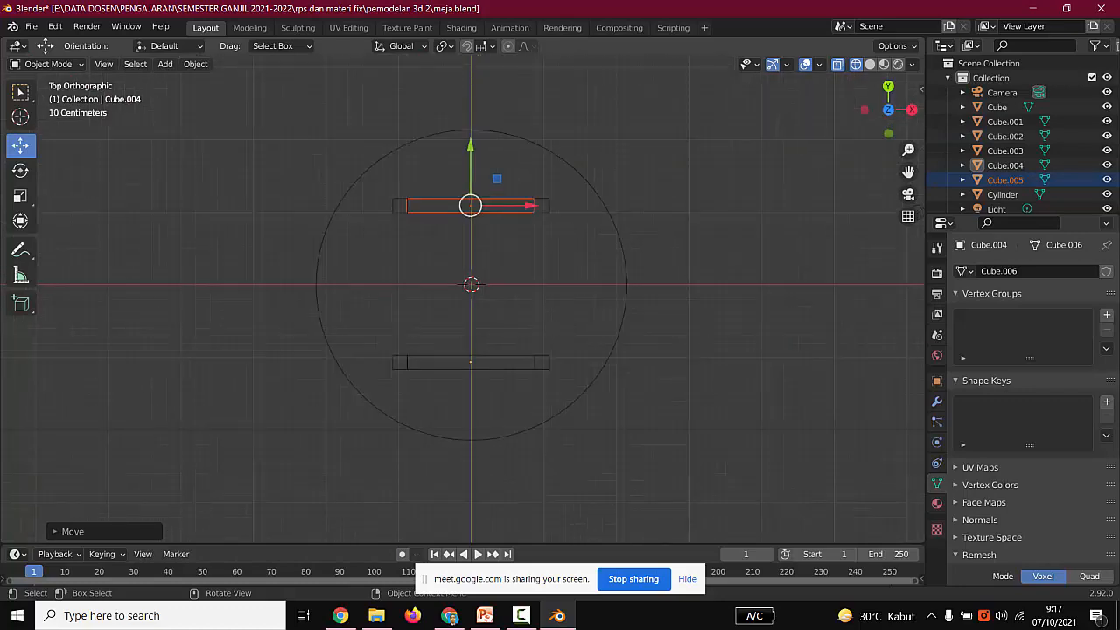
{"action": "scroll", "coordinate": [462, 299], "scroll_direction": "up", "scroll_amount": 4}
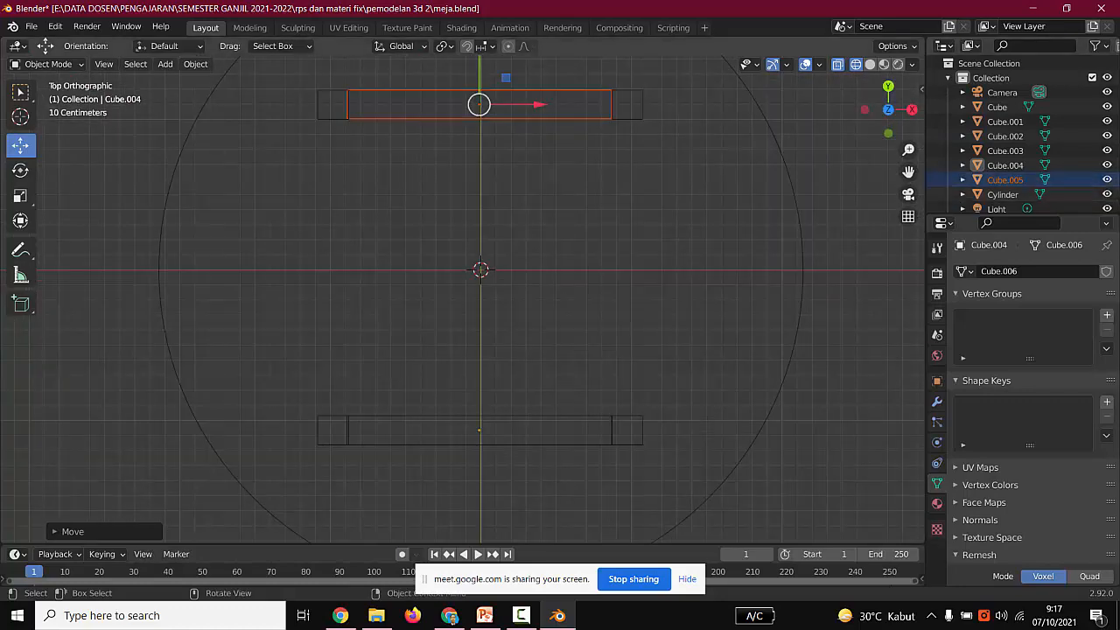
{"action": "left_click_drag", "start_coordinate": [908, 171], "coordinate": [885, 357]}
{"action": "scroll", "coordinate": [463, 299], "scroll_direction": "up", "scroll_amount": 5}
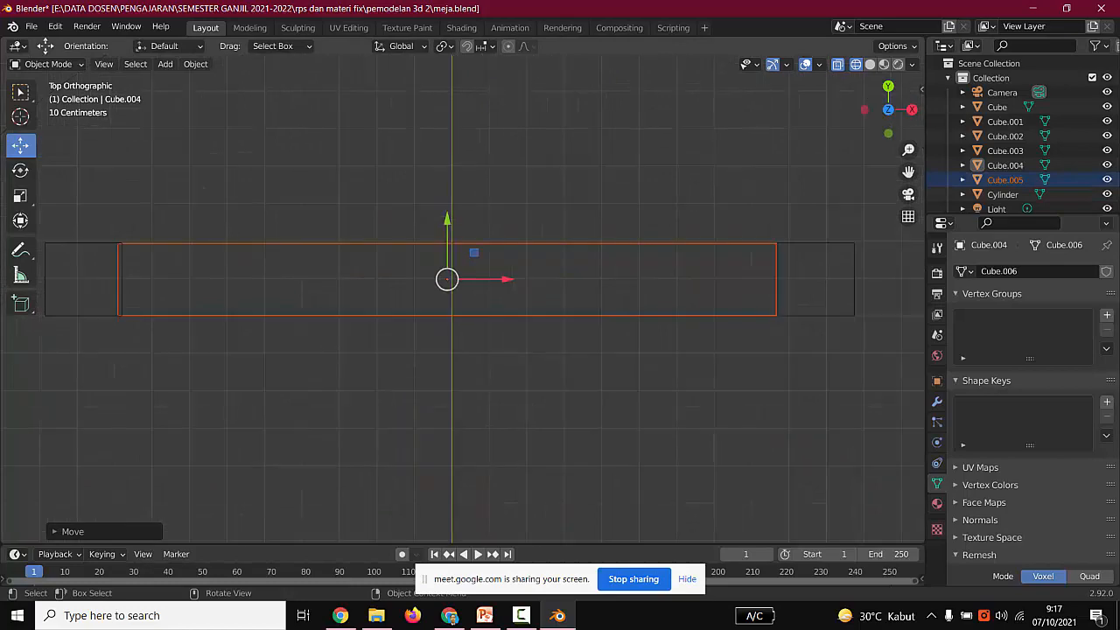
{"action": "key", "text": "g"}
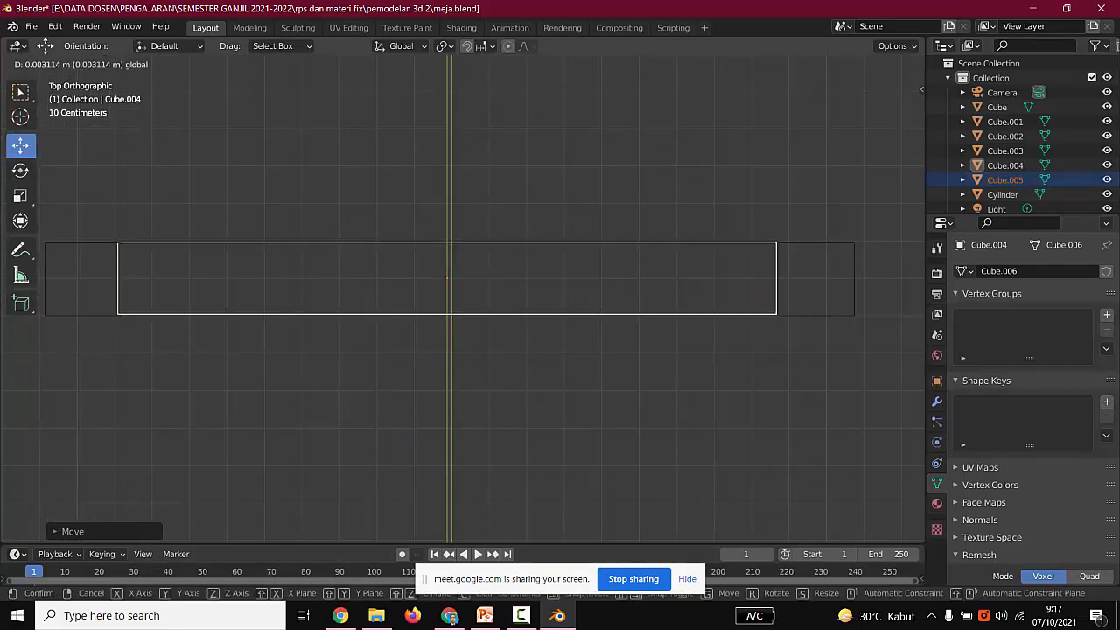
{"action": "key", "text": "Escape"}
{"action": "scroll", "coordinate": [462, 298], "scroll_direction": "down", "scroll_amount": 8}
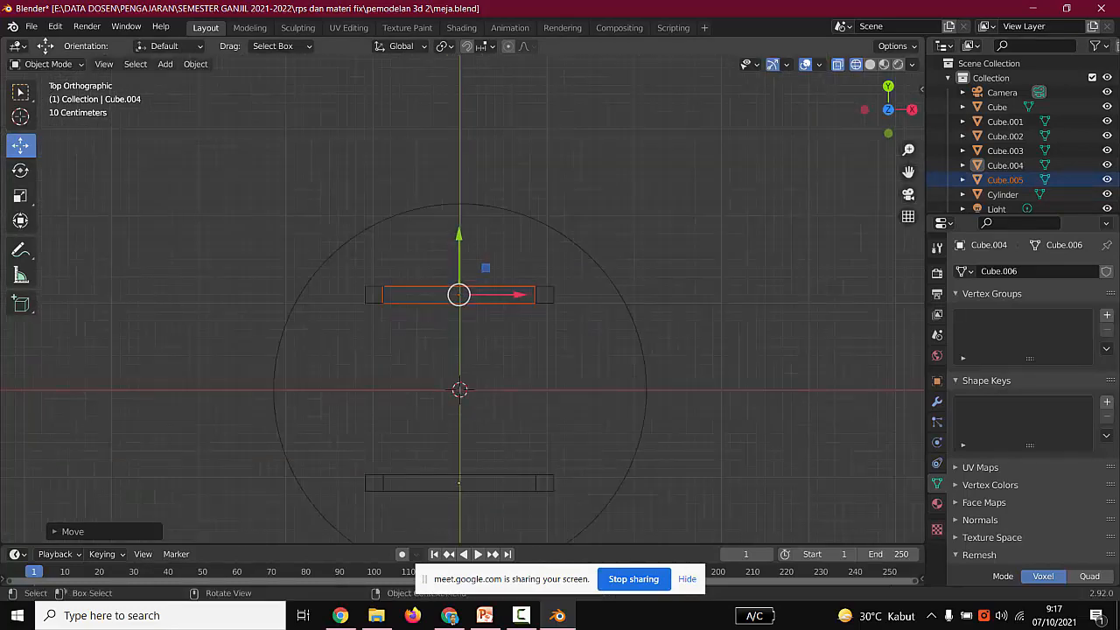
{"action": "left_click", "coordinate": [458, 485]}
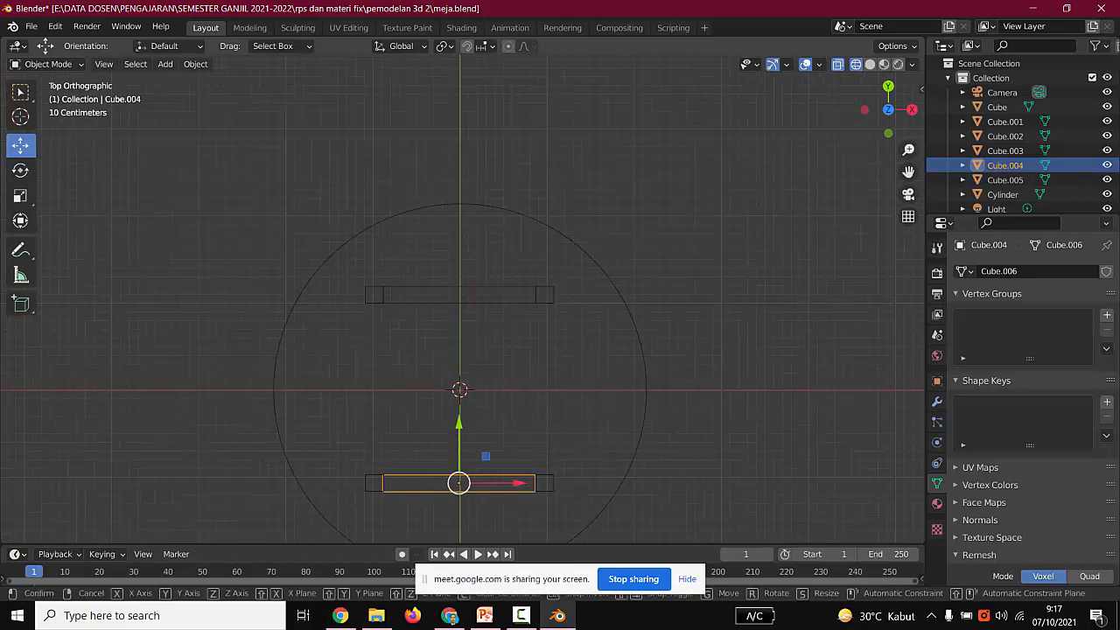
{"action": "left_click_drag", "start_coordinate": [459, 422], "coordinate": [459, 422]}
{"action": "key", "text": "alt+a"}
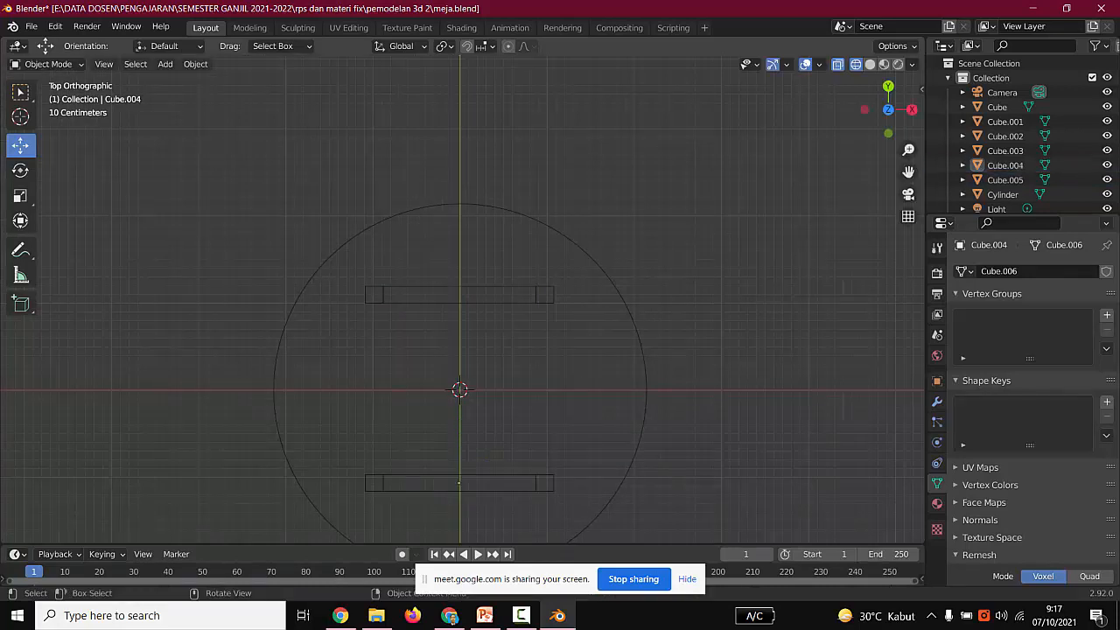
Examine the copied brace from above, and view both braced leg pairs in solid shading from the side.
{"action": "scroll", "coordinate": [461, 300], "scroll_direction": "up", "scroll_amount": 2}
{"action": "left_click", "coordinate": [456, 293]}
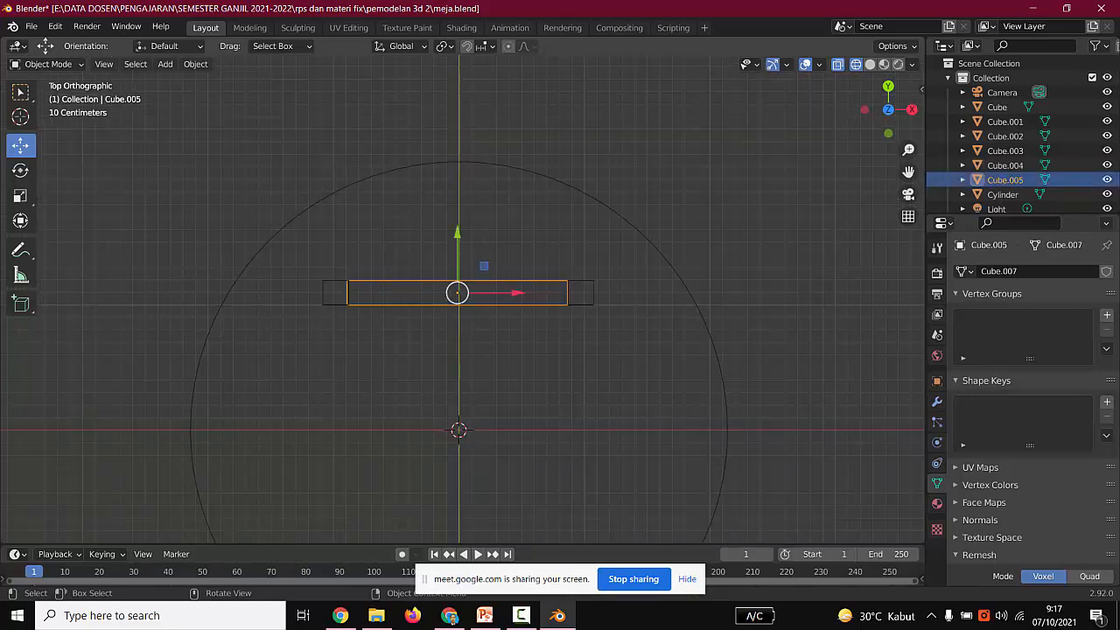
{"action": "scroll", "coordinate": [456, 292], "scroll_direction": "down", "scroll_amount": 3}
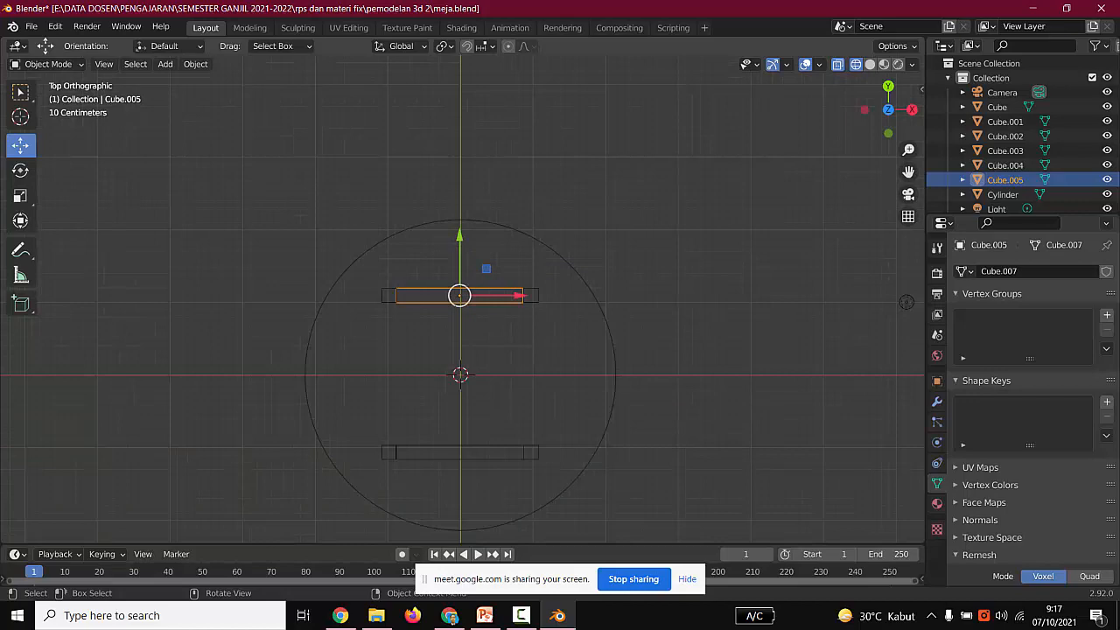
{"action": "left_click", "coordinate": [869, 64]}
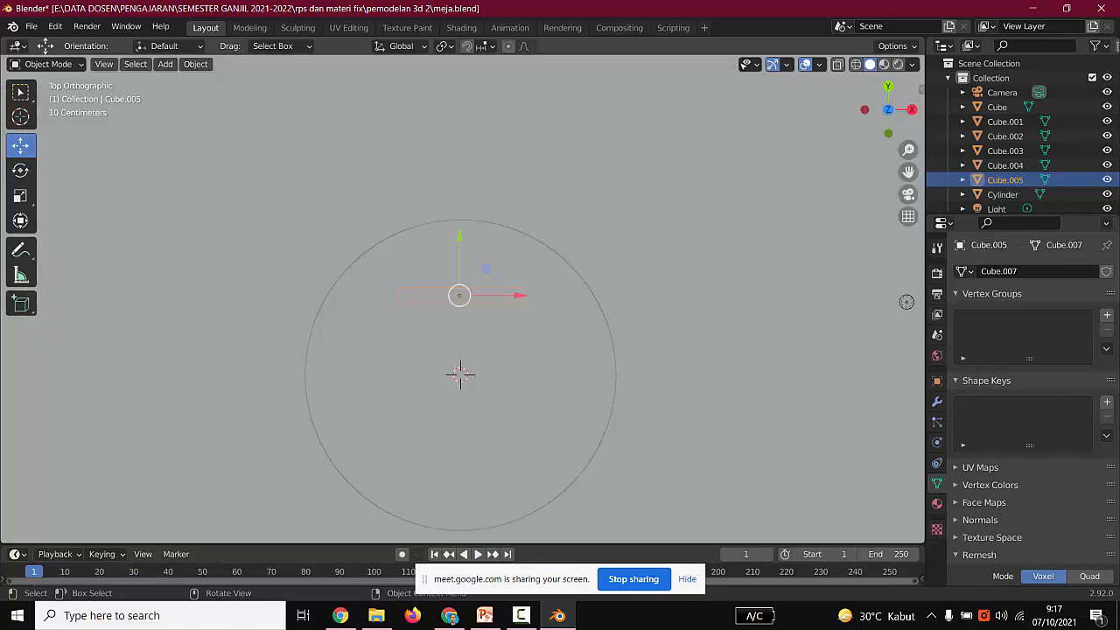
{"action": "middle_click_drag", "start_coordinate": [464, 376], "coordinate": [451, 280]}
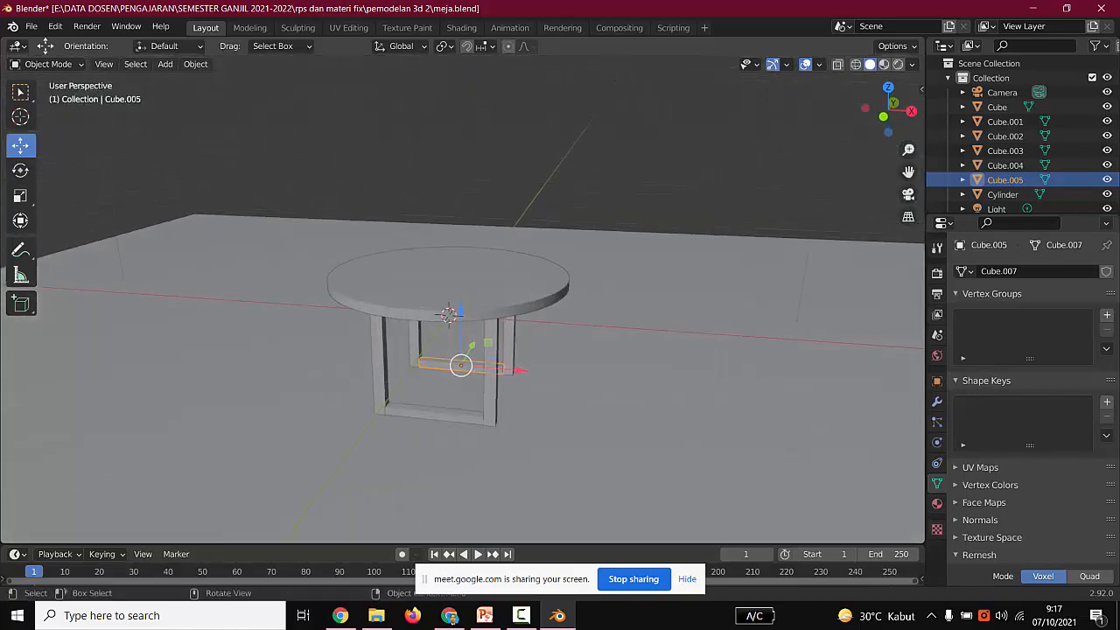
Duplicate the original front brace and move the copy along Y to near the middle of the table.
{"action": "scroll", "coordinate": [462, 349], "scroll_direction": "up", "scroll_amount": 2}
{"action": "left_click", "coordinate": [420, 474]}
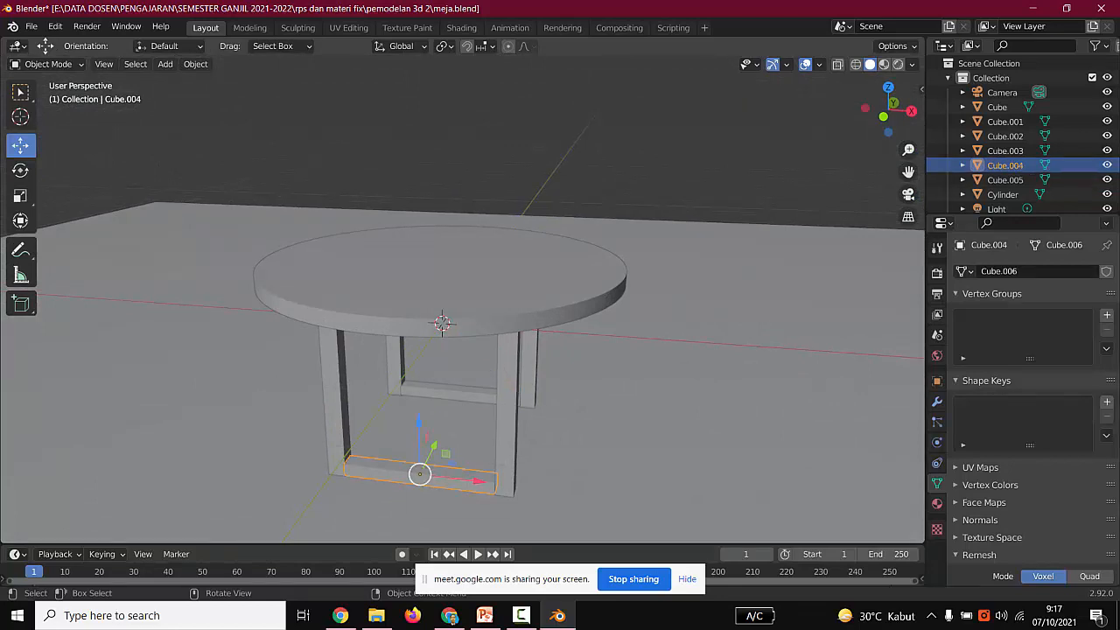
{"action": "key", "text": "ctrl"}
{"action": "key", "text": "ctrl+v"}
{"action": "left_click_drag", "start_coordinate": [419, 474], "coordinate": [440, 431]}
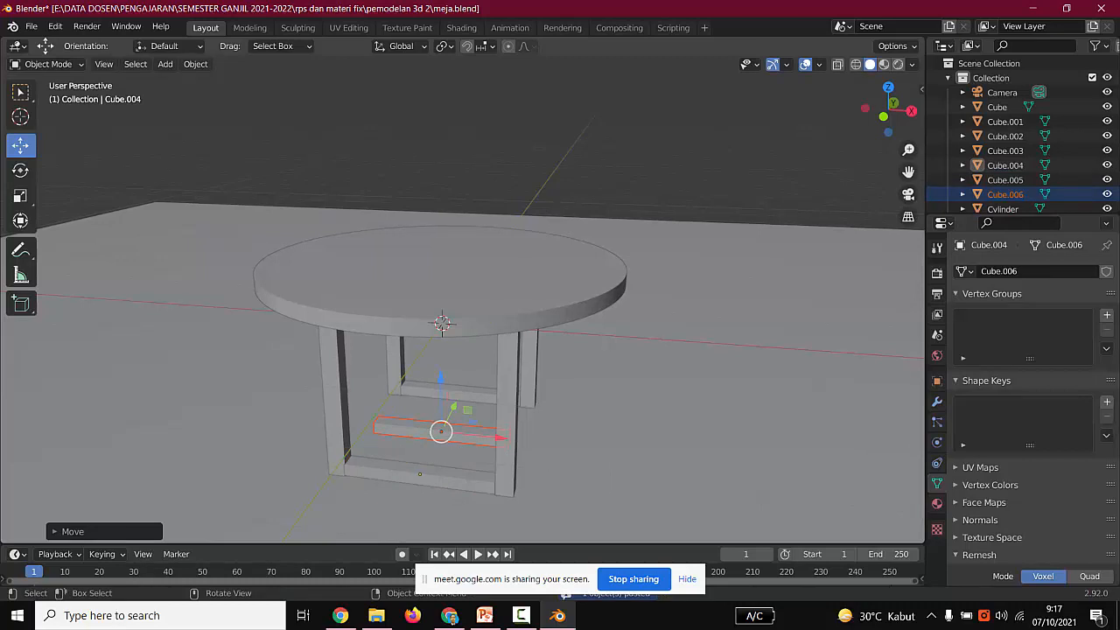
Rotate the middle brace copy 90° about Z in top wireframe view so it runs along Y.
{"action": "left_click", "coordinate": [20, 169]}
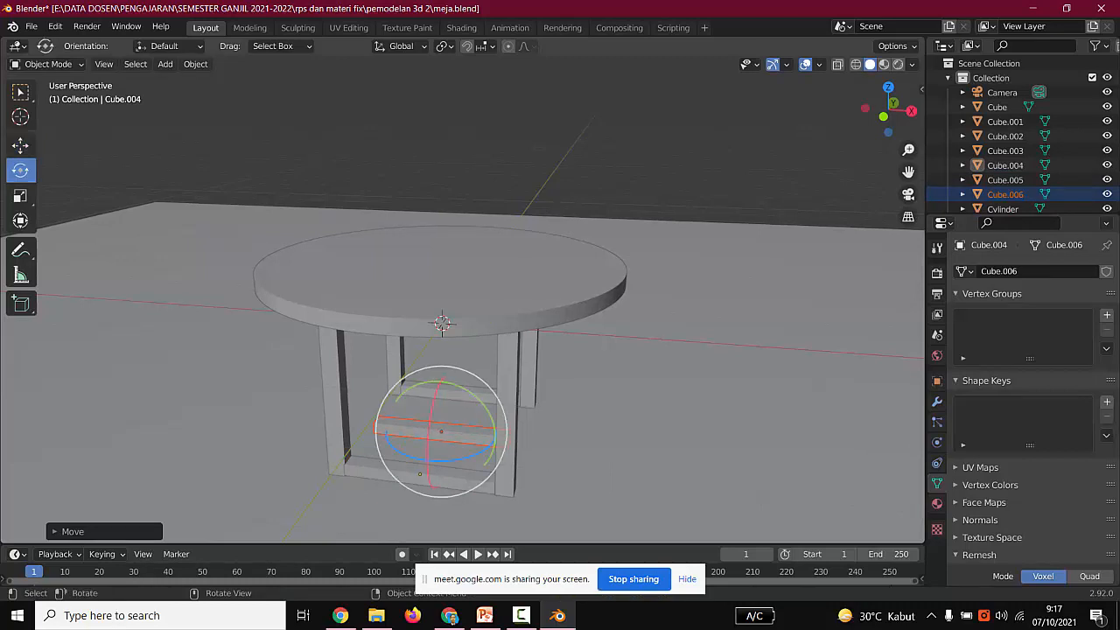
{"action": "left_click_drag", "start_coordinate": [429, 464], "coordinate": [482, 507]}
{"action": "key", "text": "ctrl+z"}
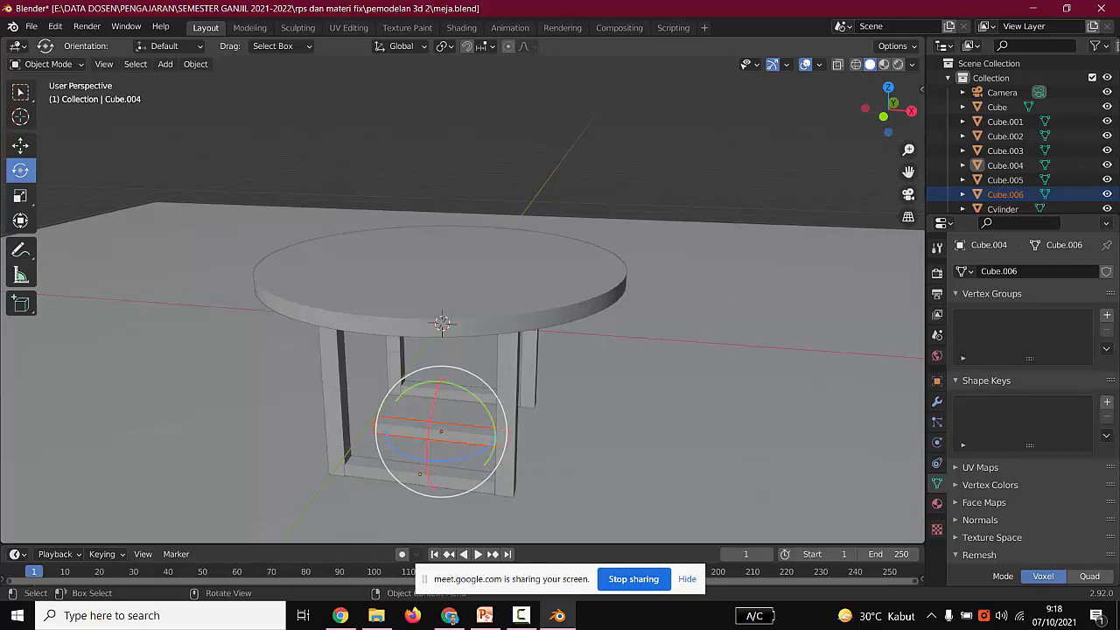
{"action": "left_click", "coordinate": [888, 88]}
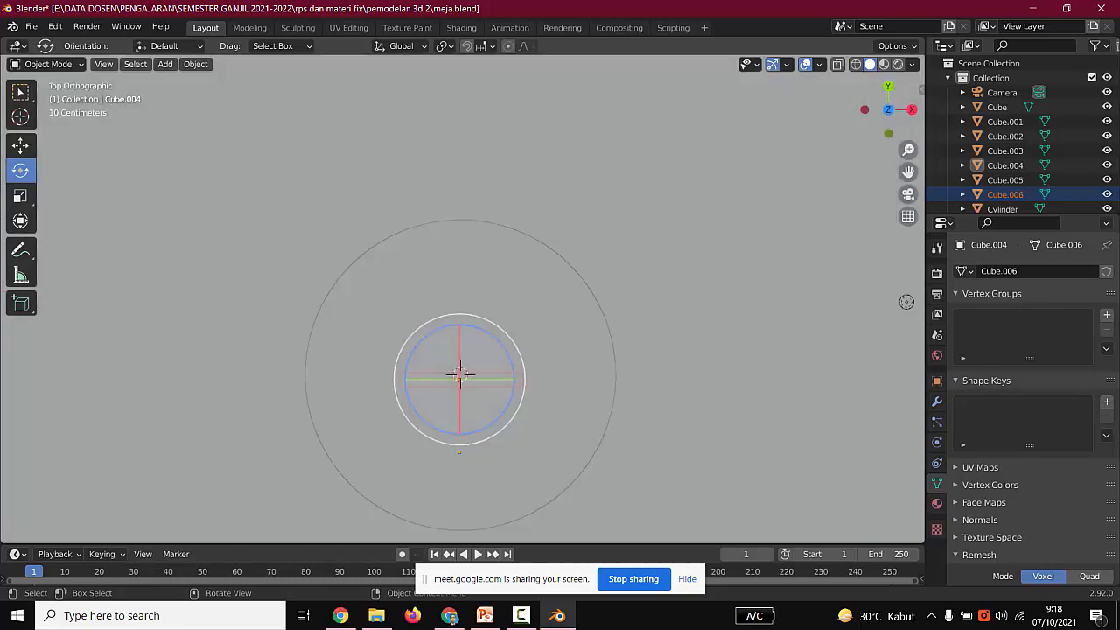
{"action": "scroll", "coordinate": [462, 298], "scroll_direction": "up", "scroll_amount": 4}
{"action": "left_click", "coordinate": [854, 64]}
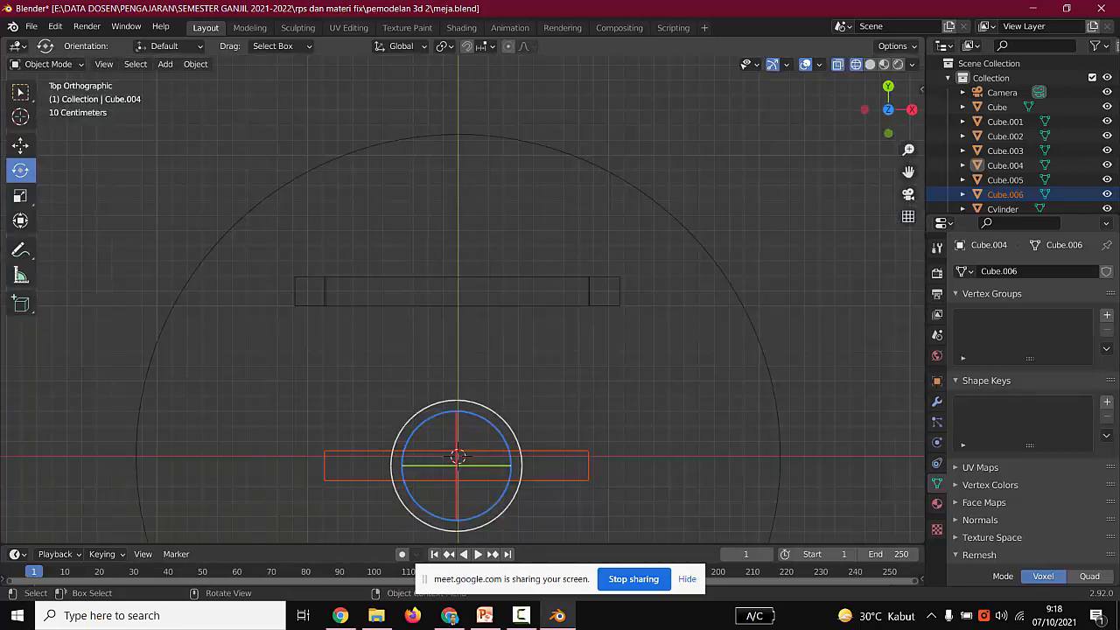
{"action": "scroll", "coordinate": [461, 298], "scroll_direction": "down", "scroll_amount": 2}
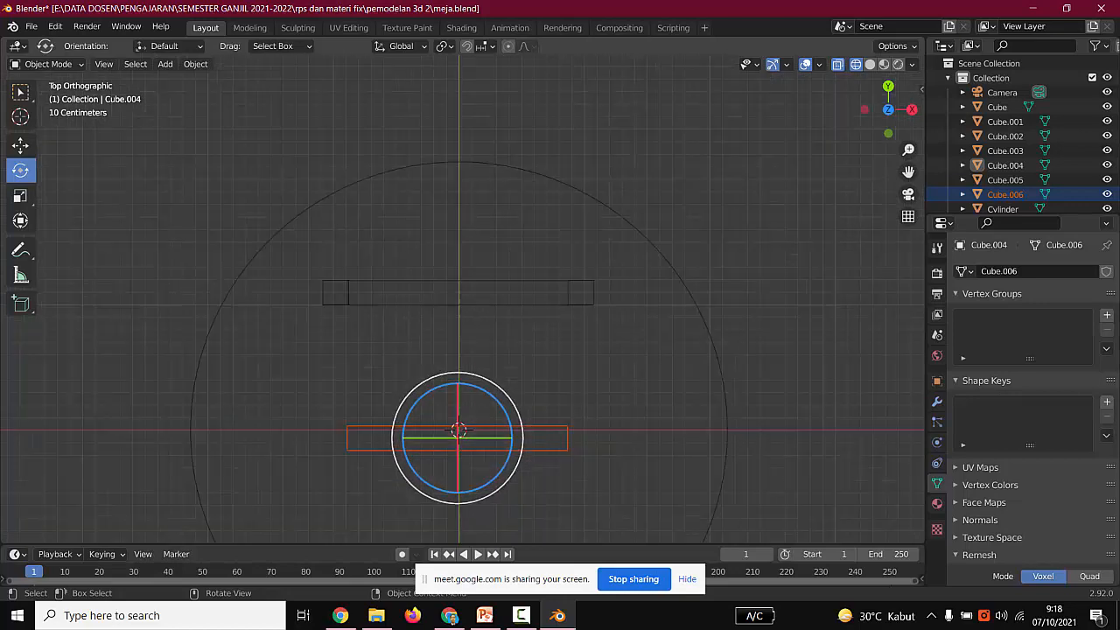
{"action": "left_click_drag", "start_coordinate": [457, 502], "coordinate": [534, 527]}
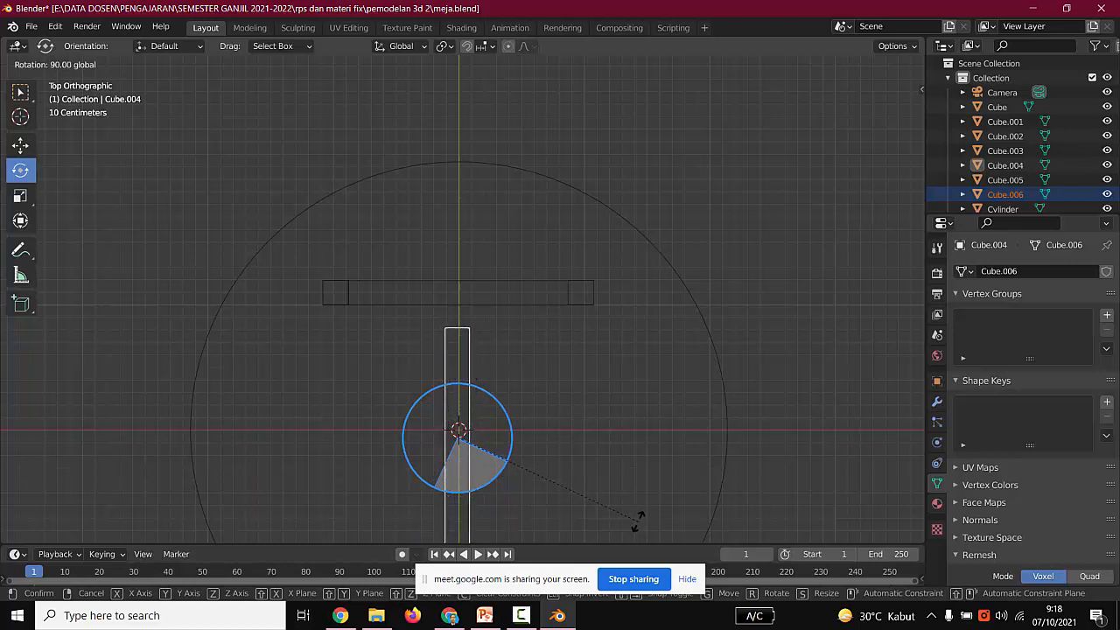
{"action": "left_click", "coordinate": [637, 518]}
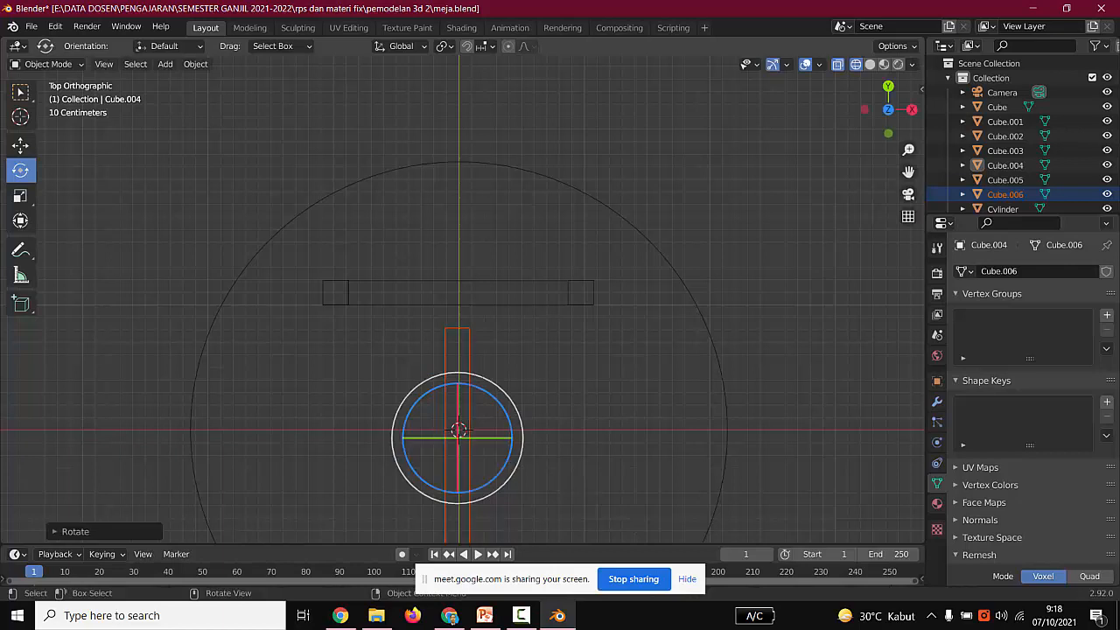
Redo the 90° rotation of the middle brace about Z and open the object transform properties.
{"action": "key", "text": "ctrl+z"}
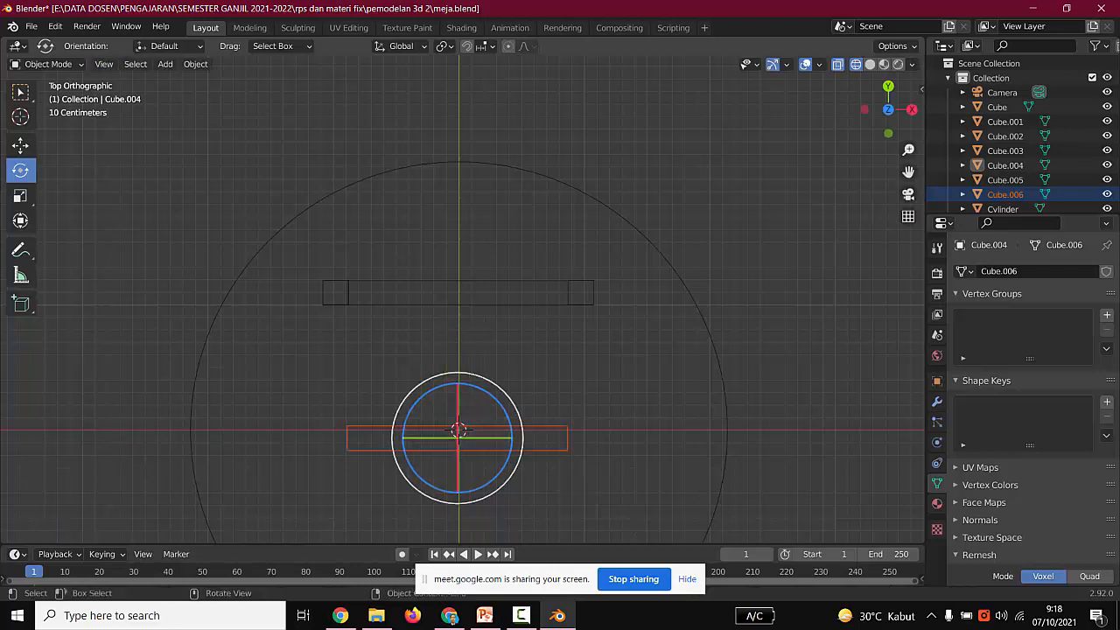
{"action": "left_click_drag", "start_coordinate": [460, 492], "coordinate": [737, 352]}
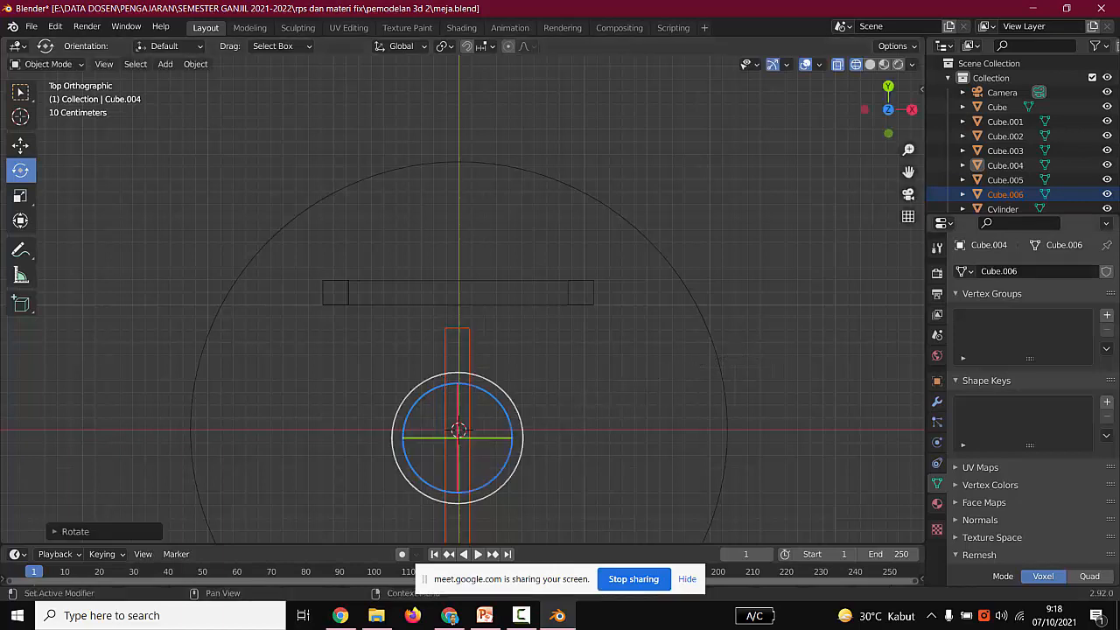
{"action": "left_click", "coordinate": [937, 248]}
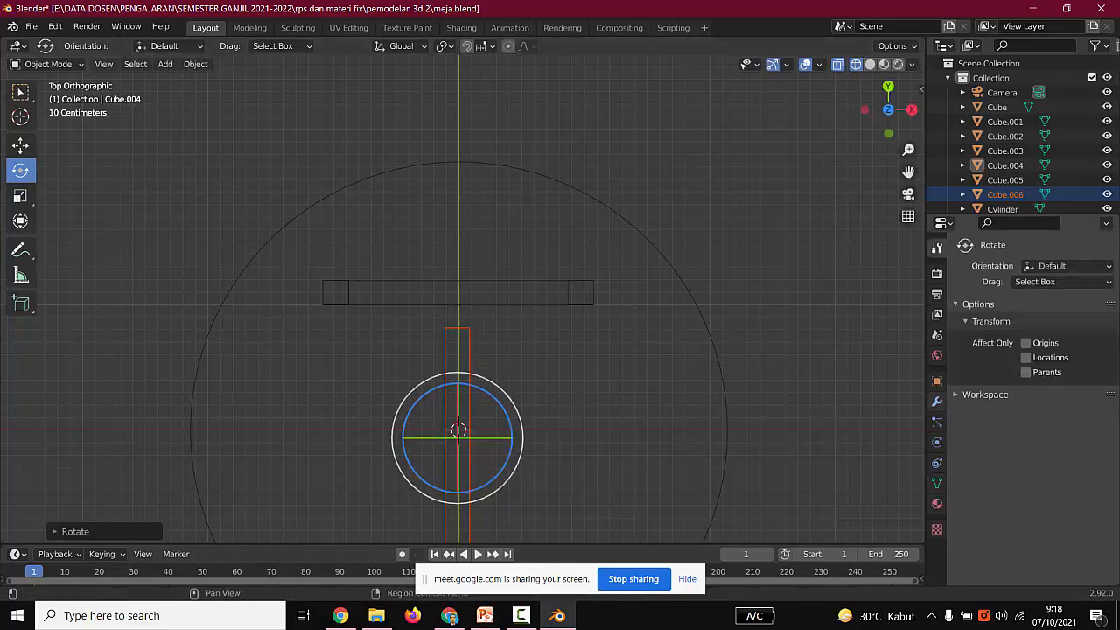
{"action": "left_click", "coordinate": [936, 401]}
{"action": "left_click", "coordinate": [936, 483]}
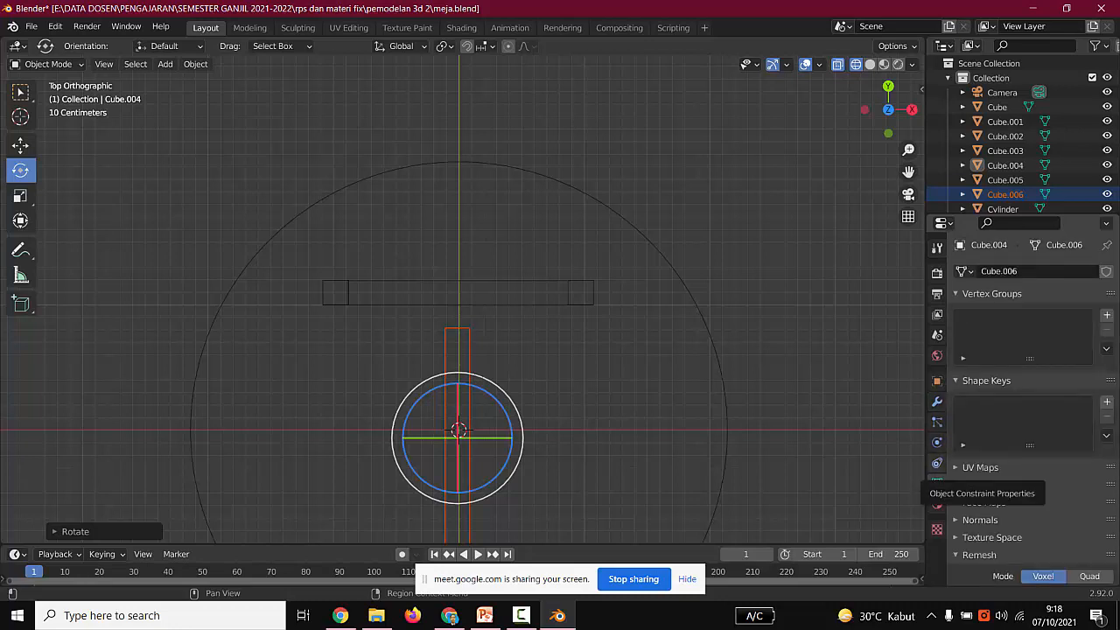
{"action": "left_click", "coordinate": [937, 463]}
{"action": "left_click", "coordinate": [937, 355]}
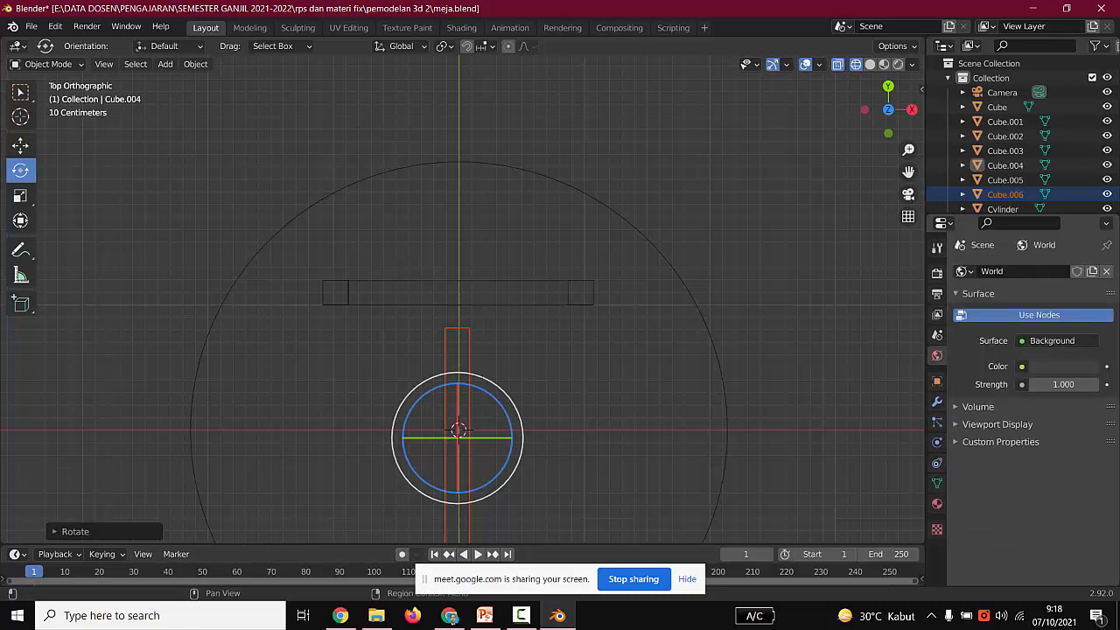
{"action": "left_click", "coordinate": [936, 381]}
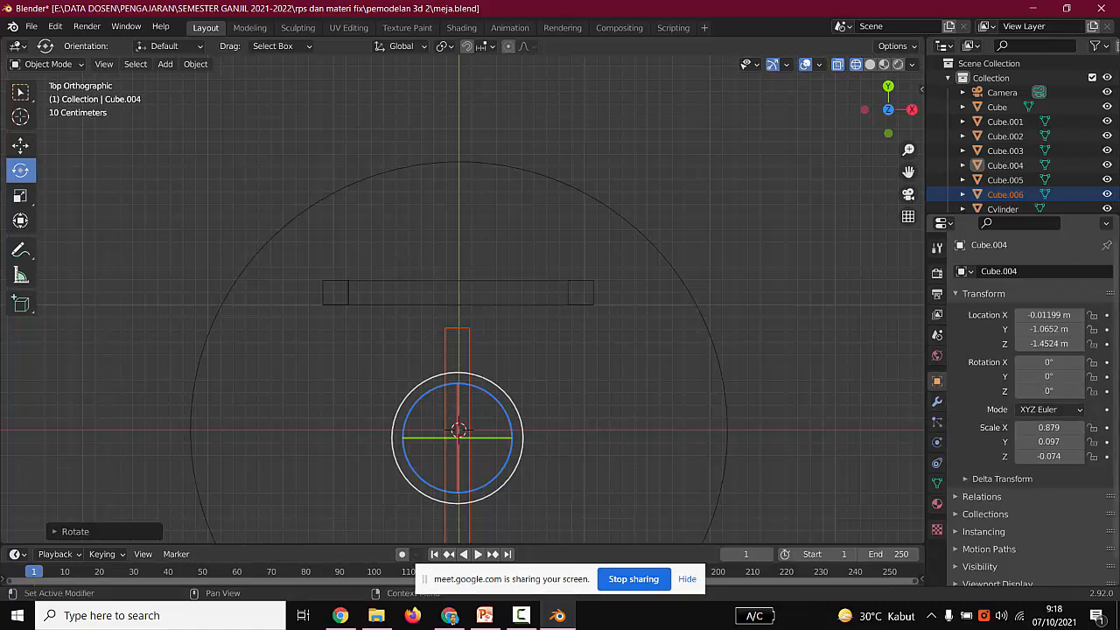
Try to adjust the active brace's rotation values and shift the middle brace along X.
{"action": "mouse_move", "coordinate": [1048, 390]}
{"action": "left_mouse_down"}
{"action": "mouse_move", "coordinate": [1075, 376]}
{"action": "mouse_move", "coordinate": [1032, 376]}
{"action": "left_mouse_up"}
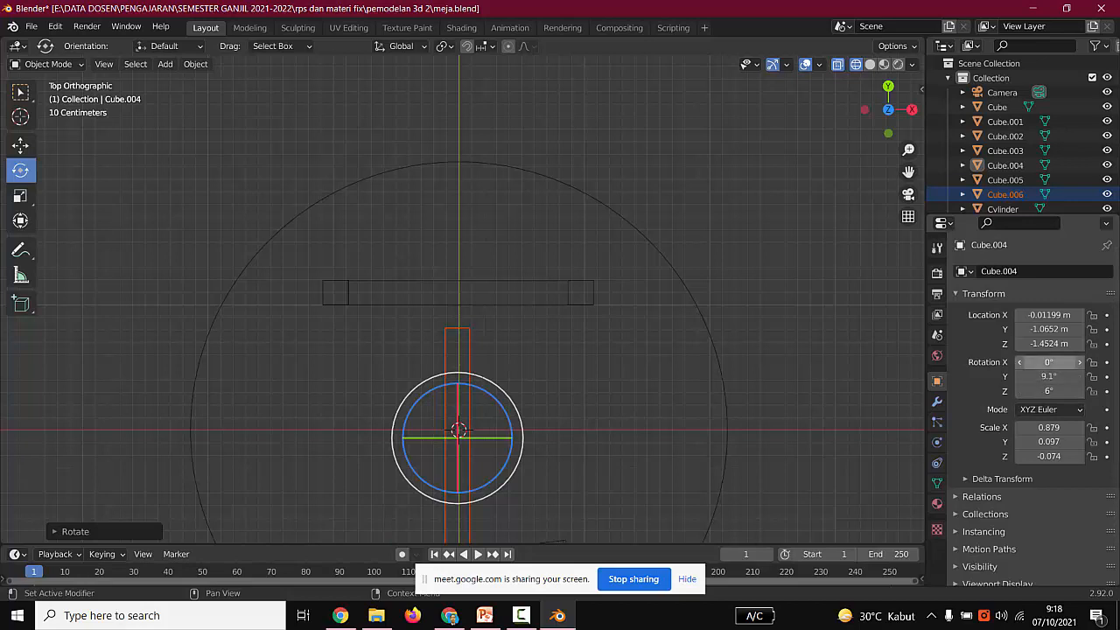
{"action": "key", "text": "ctrl+z"}
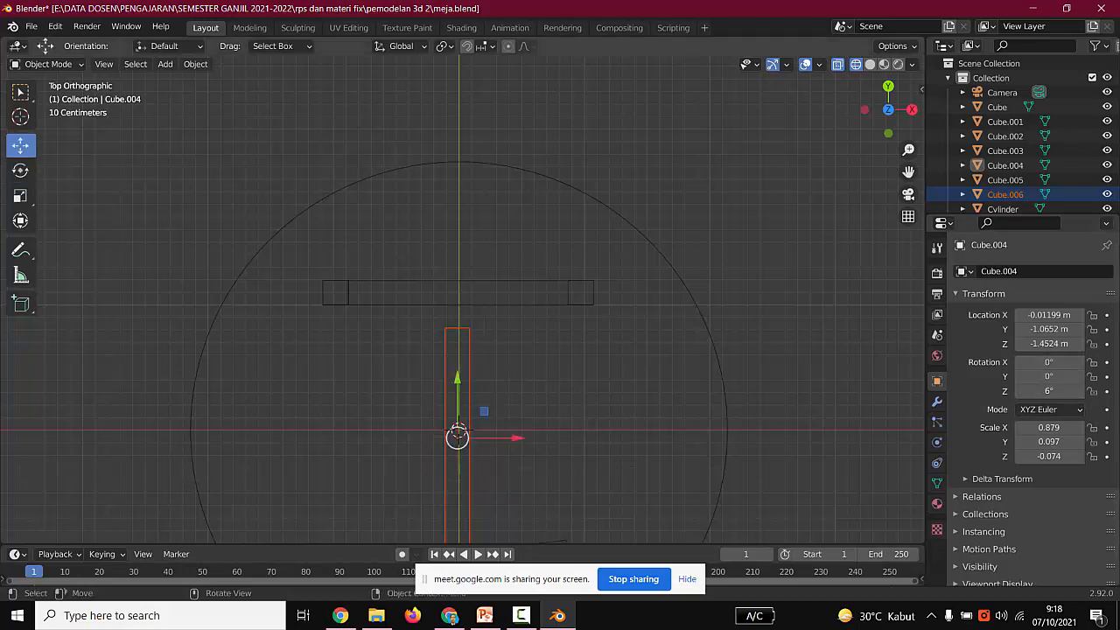
{"action": "left_click", "coordinate": [21, 144]}
{"action": "left_click_drag", "start_coordinate": [458, 434], "coordinate": [511, 438]}
{"action": "key", "text": "ctrl+z"}
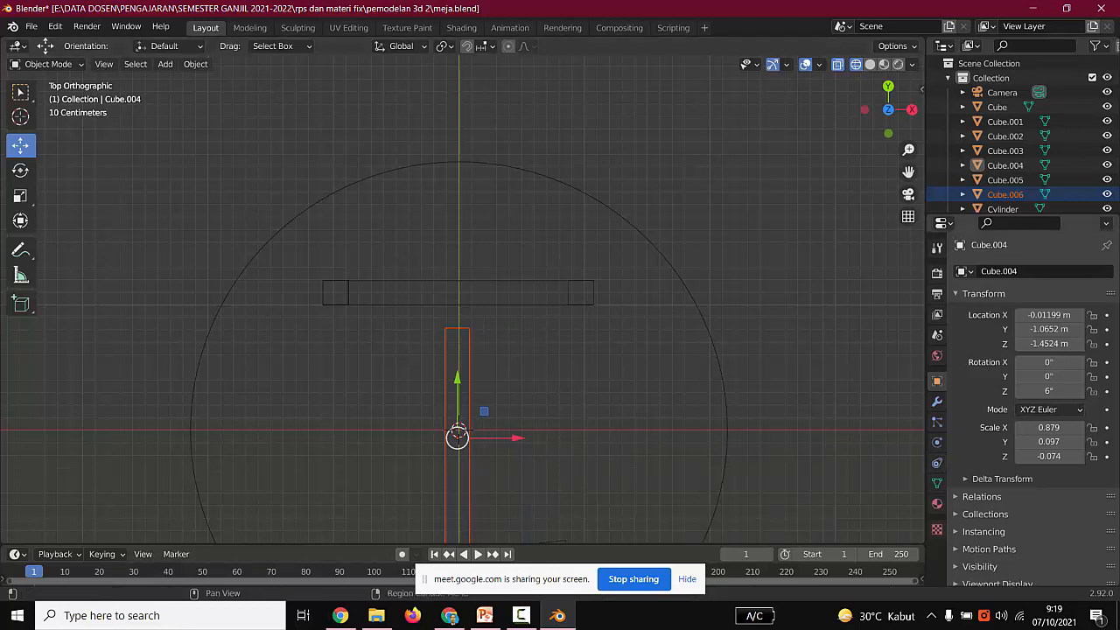
{"action": "left_click", "coordinate": [936, 355]}
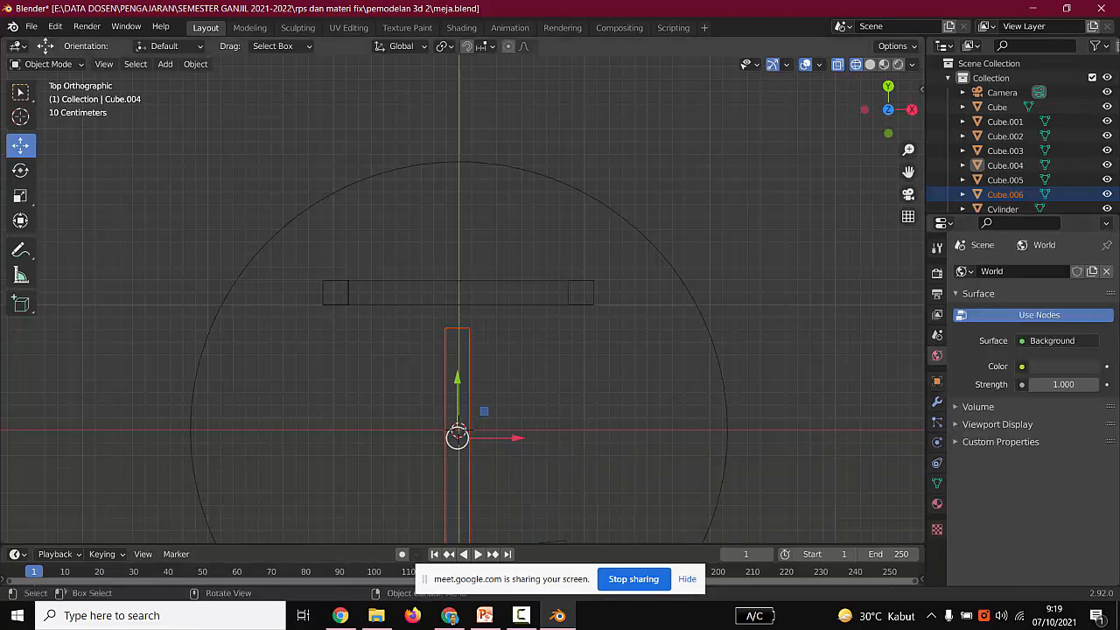
Undo the recent changes until the front brace is straight and the middle brace lies along X.
{"action": "scroll", "coordinate": [461, 299], "scroll_direction": "down", "scroll_amount": 3}
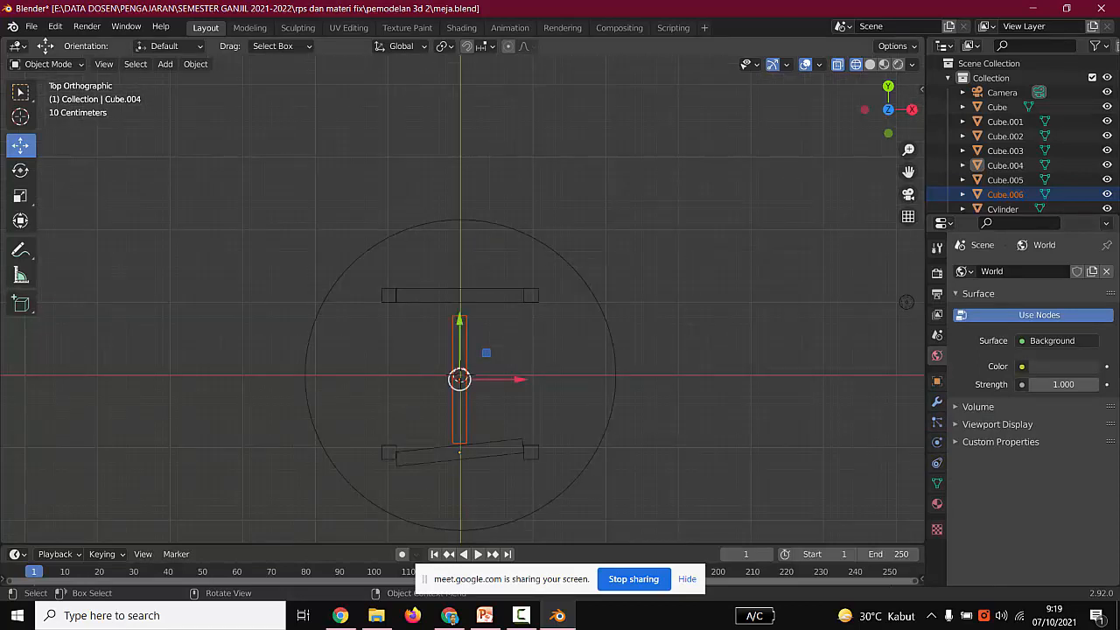
{"action": "key", "text": "ctrl+z"}
{"action": "key", "text": "ctrl+z"}
{"action": "key", "text": "ctrl+z"}
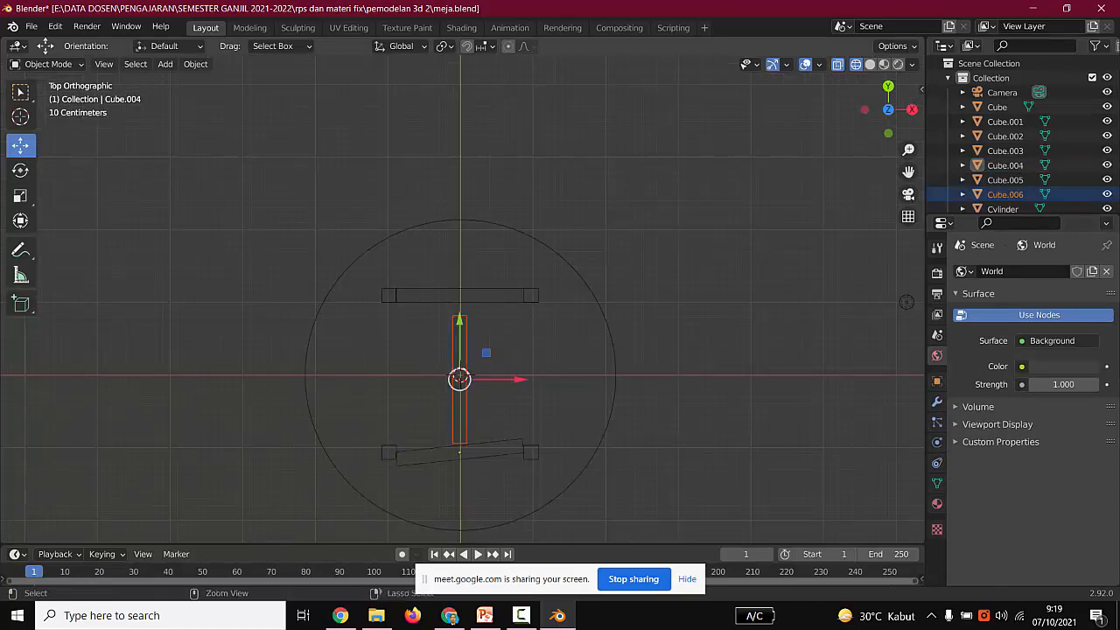
{"action": "key", "text": "ctrl+z"}
{"action": "key", "text": "ctrl+z"}
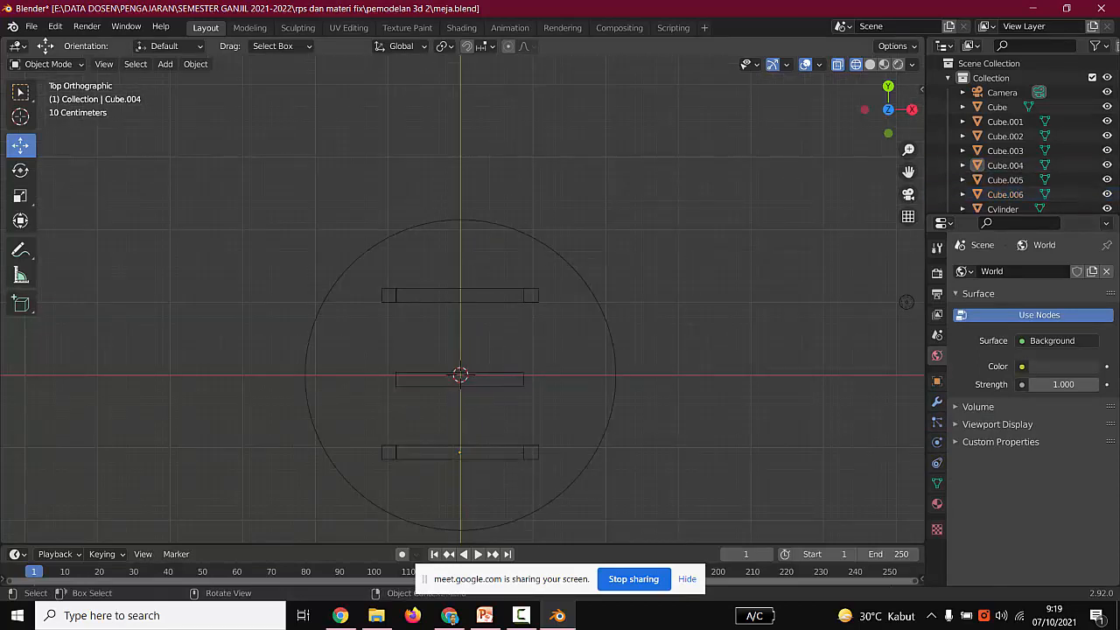
Select the middle brace by itself and open its object transform properties.
{"action": "left_click", "coordinate": [460, 378]}
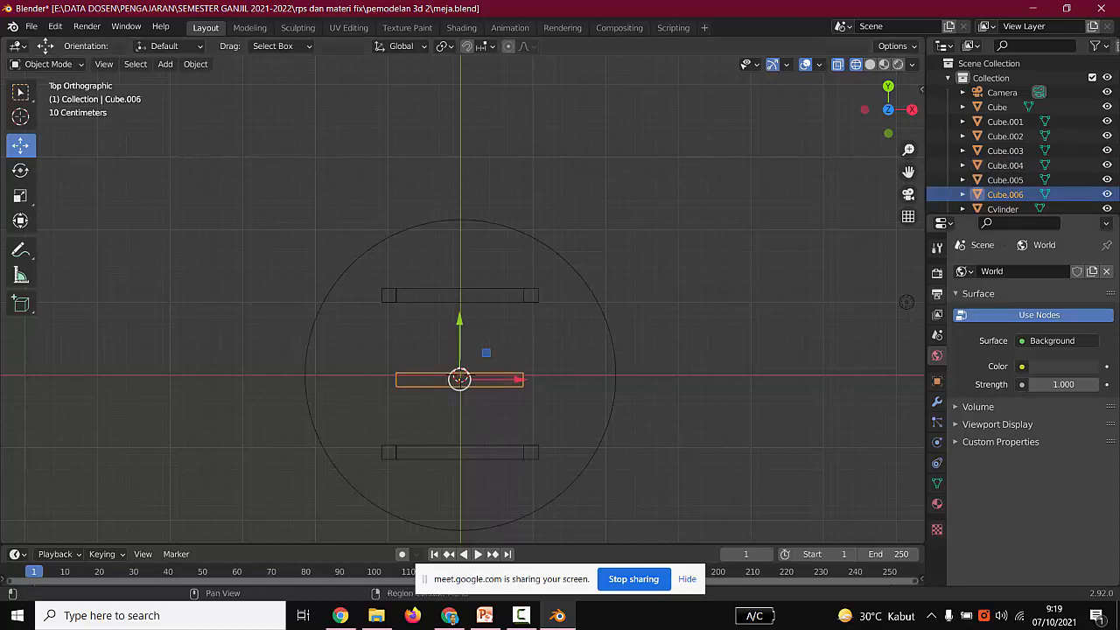
{"action": "left_click", "coordinate": [937, 272]}
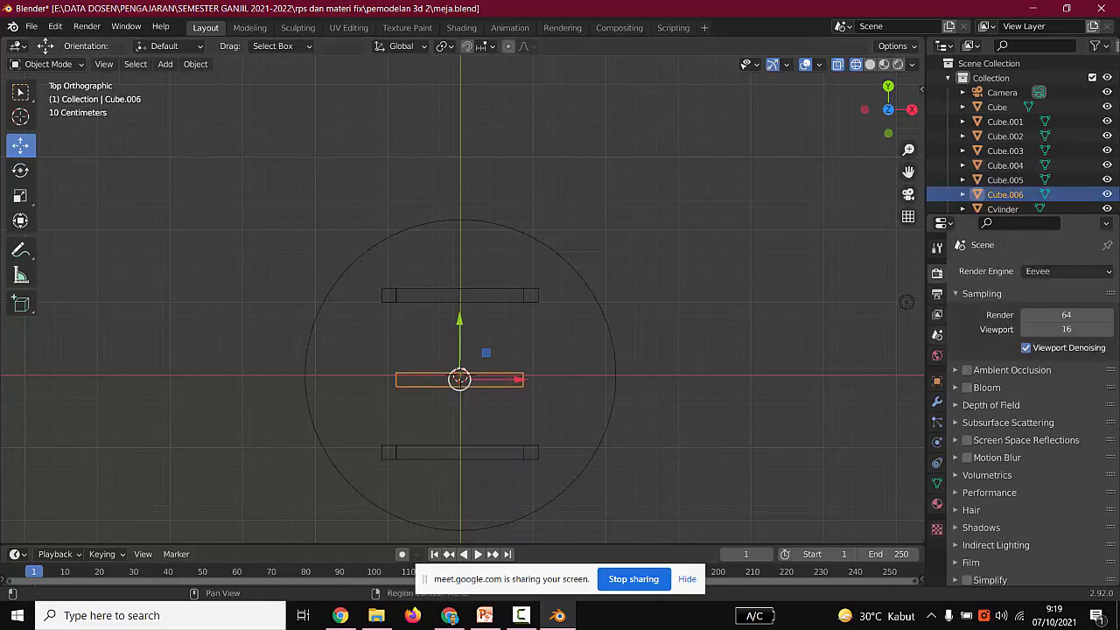
{"action": "left_click", "coordinate": [937, 380]}
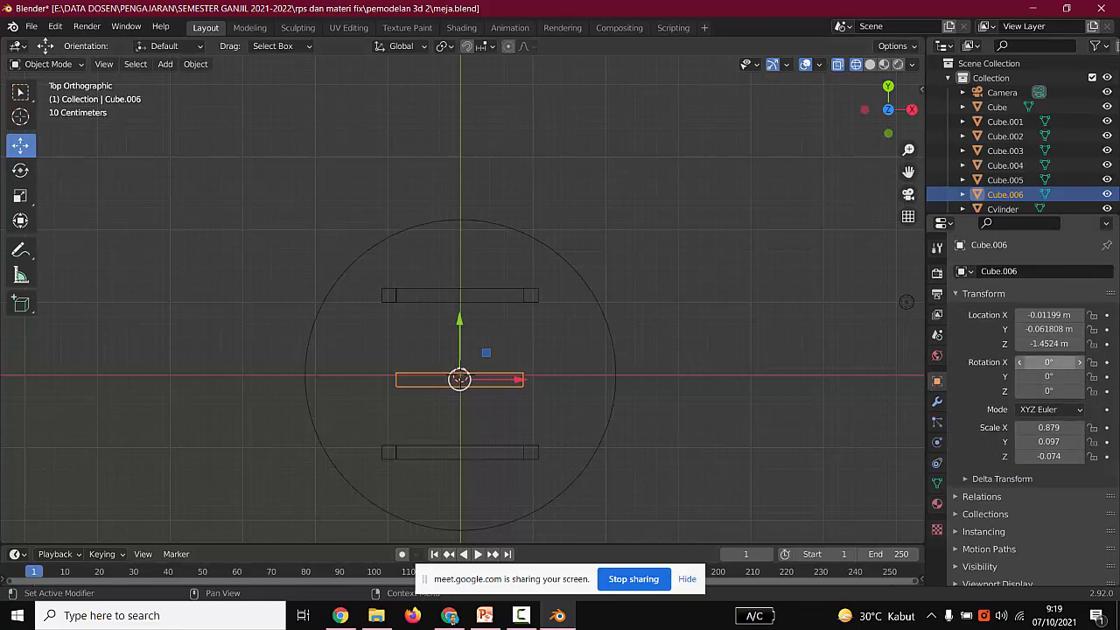
{"action": "left_click_drag", "start_coordinate": [1047, 362], "coordinate": [1056, 377]}
{"action": "key", "text": "ctrl+z"}
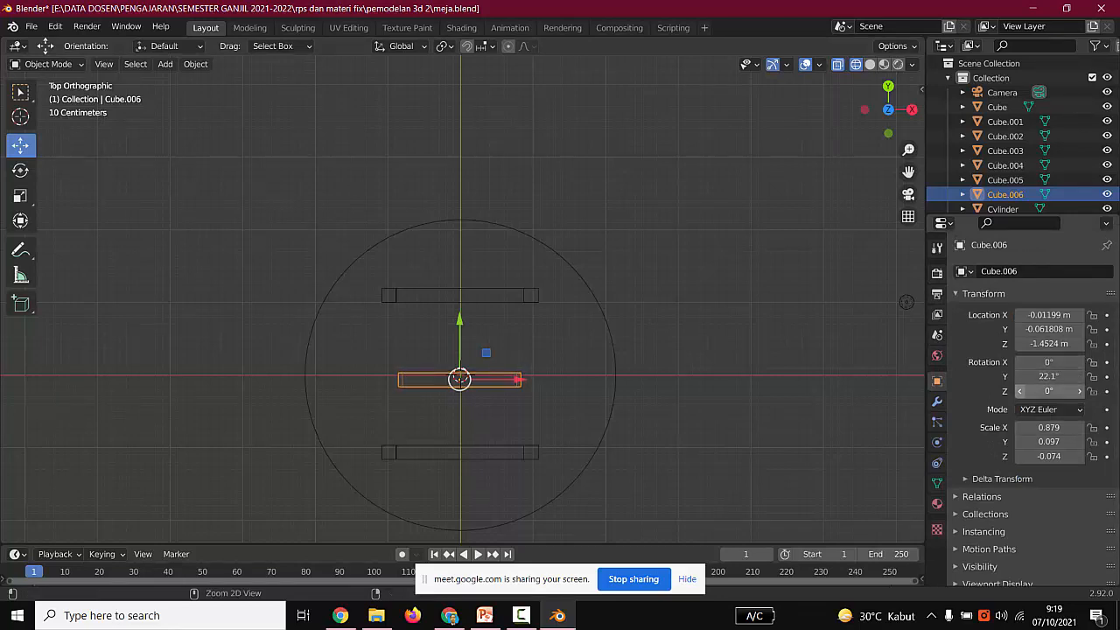
{"action": "key", "text": "ctrl+z"}
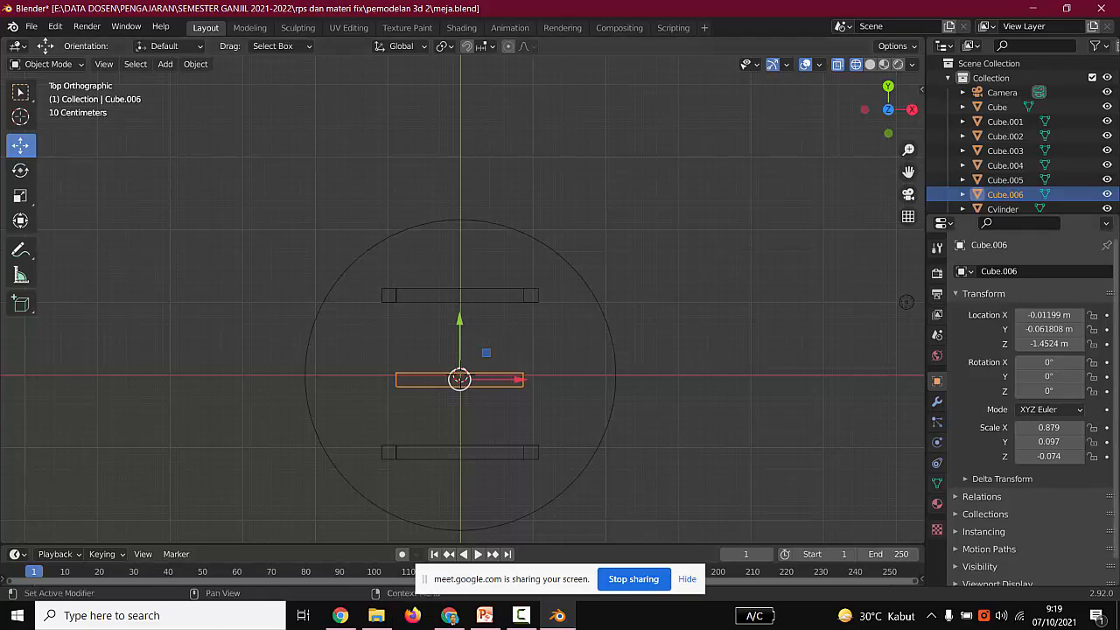
Set the middle brace's Z rotation to 90° so it runs along Y.
{"action": "left_click_drag", "start_coordinate": [1048, 390], "coordinate": [1083, 390]}
{"action": "left_click", "coordinate": [1049, 390]}
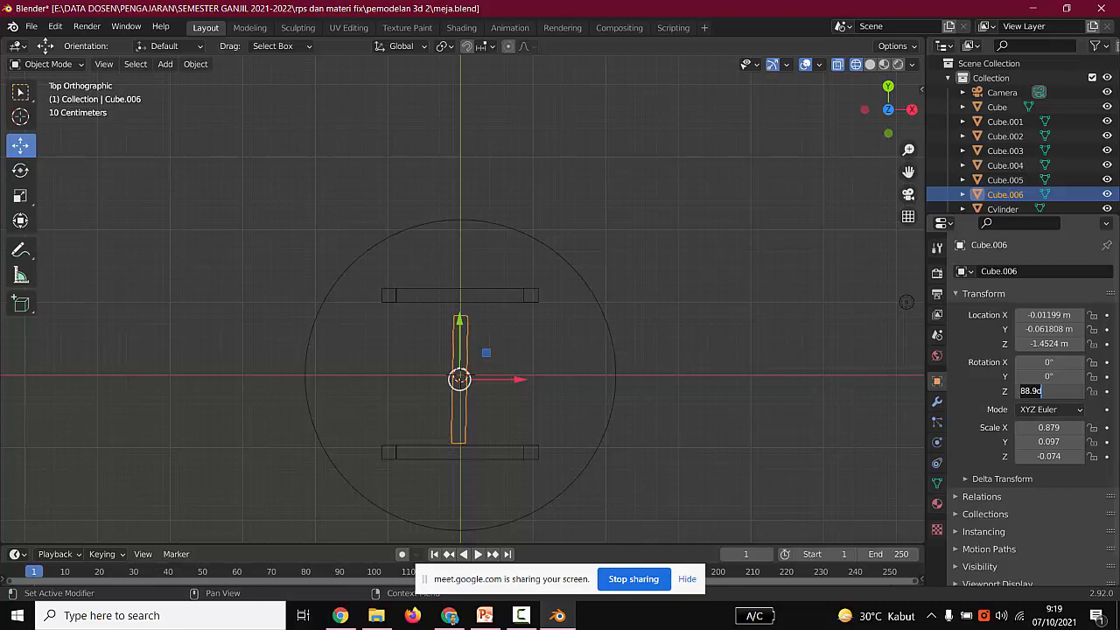
{"action": "type", "text": "90"}
{"action": "key", "text": "Return"}
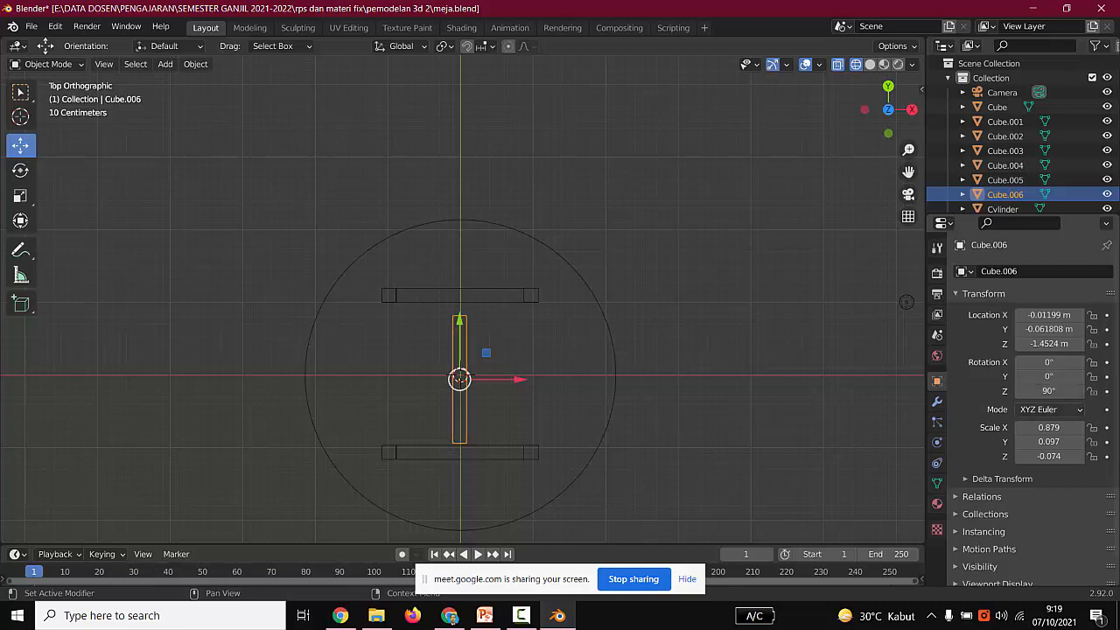
Move the rotated brace along X to about -0.98 m, in line with the legs on the negative X side.
{"action": "key", "text": "g"}
{"action": "key", "text": "x"}
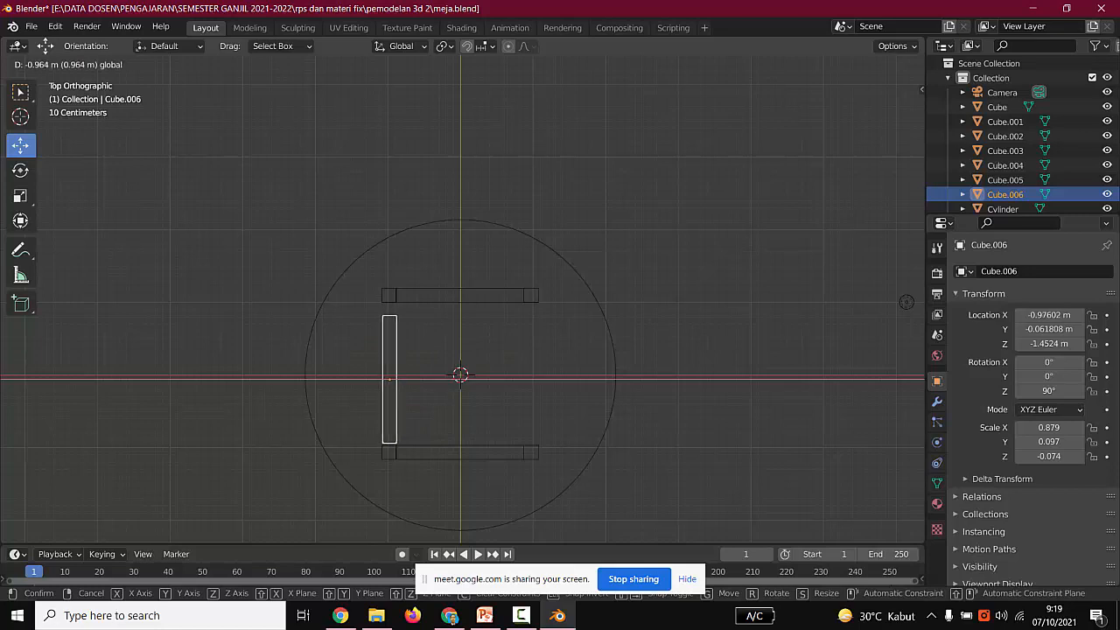
{"action": "key", "text": "Return"}
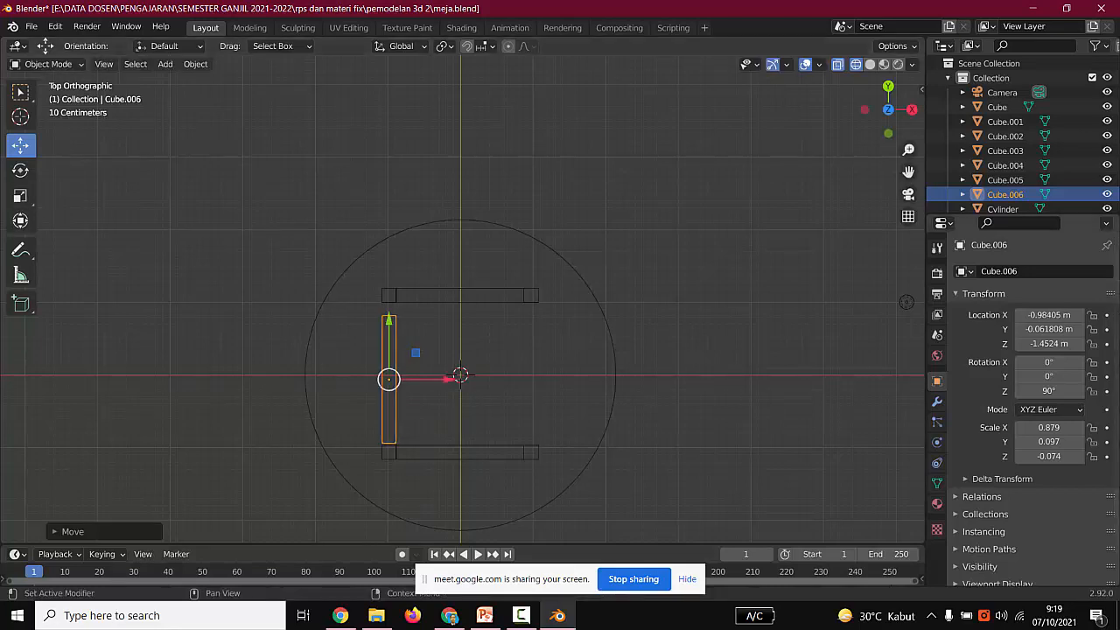
Fit the side brace between its two legs, with an X scale of about 1.009 and a Y location of about 0.01 m.
{"action": "left_click_drag", "start_coordinate": [1049, 427], "coordinate": [1069, 426]}
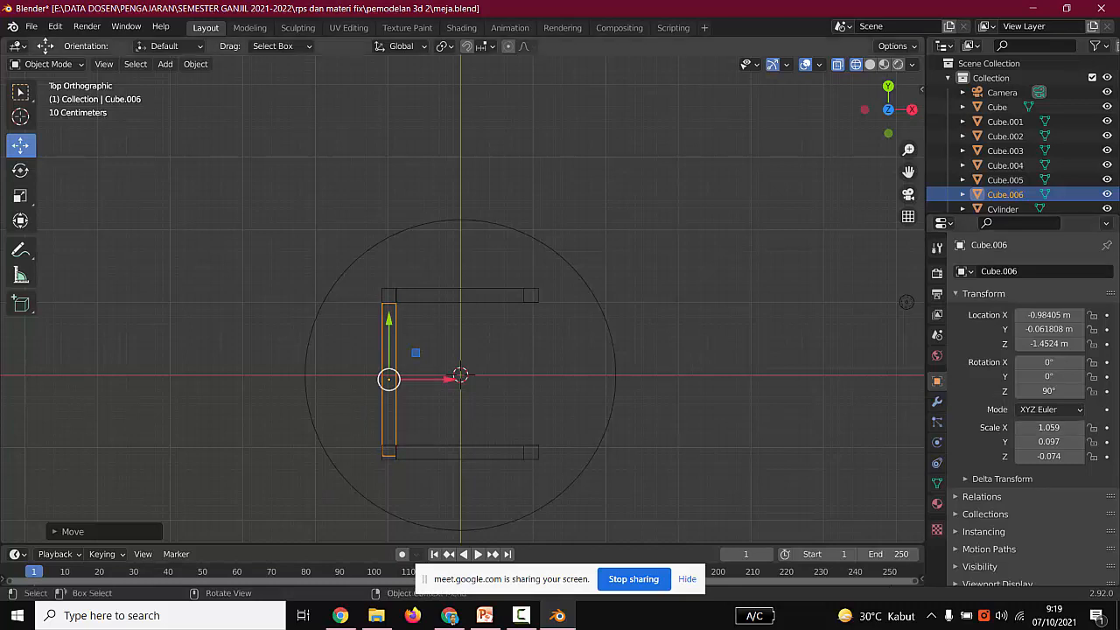
{"action": "key", "text": "g"}
{"action": "key", "text": "y"}
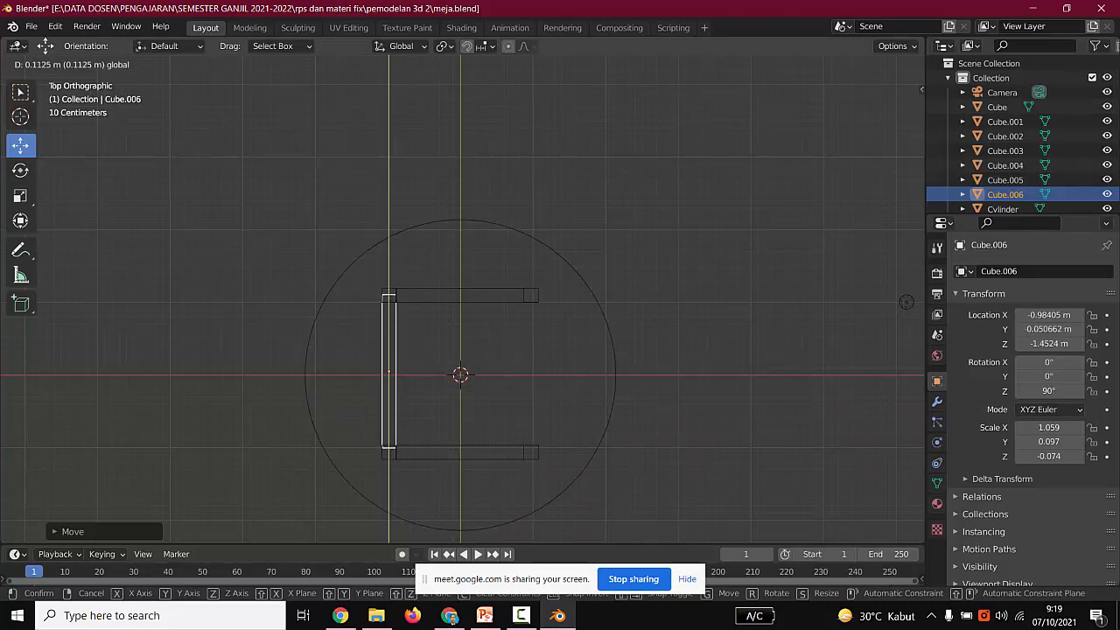
{"action": "key", "text": "Return"}
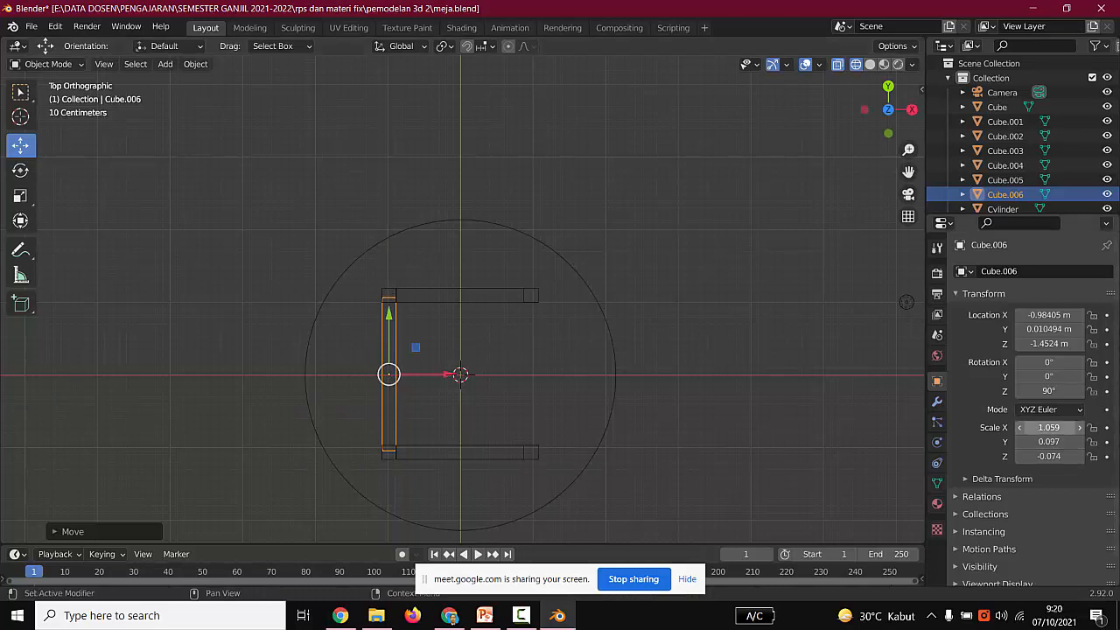
{"action": "left_click", "coordinate": [1079, 426]}
{"action": "left_click", "coordinate": [1079, 427]}
{"action": "left_click_drag", "start_coordinate": [1048, 427], "coordinate": [1041, 427]}
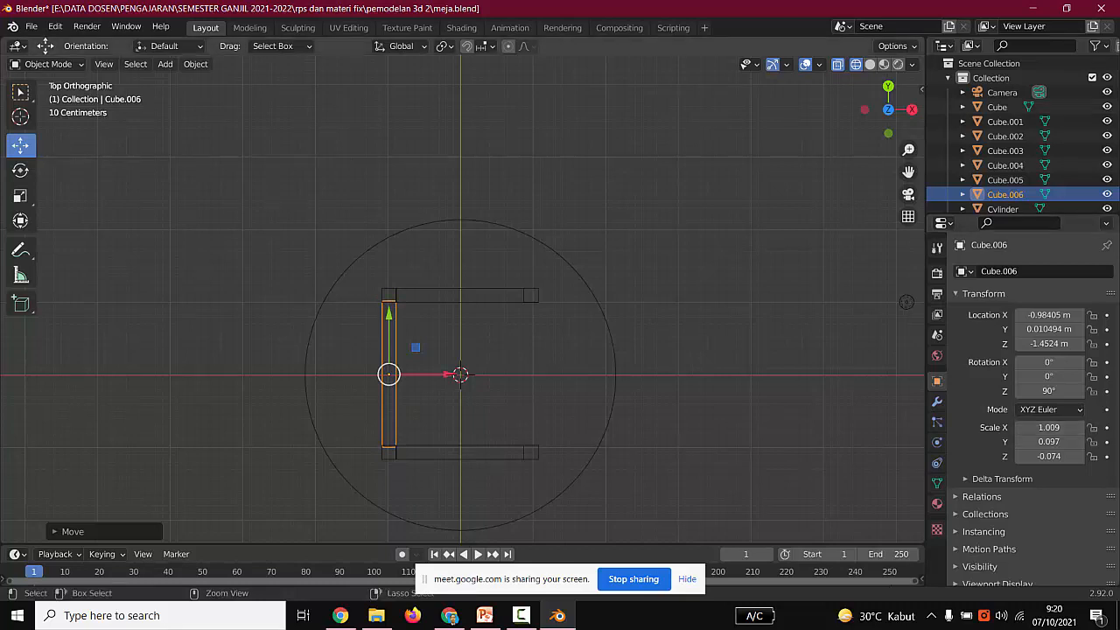
Duplicate the side brace, move the copy along X to the opposite pair of legs, and deselect everything.
{"action": "key", "text": "ctrl+c"}
{"action": "key", "text": "ctrl+v"}
{"action": "left_click_drag", "start_coordinate": [389, 374], "coordinate": [531, 374]}
{"action": "key", "text": "alt+a"}
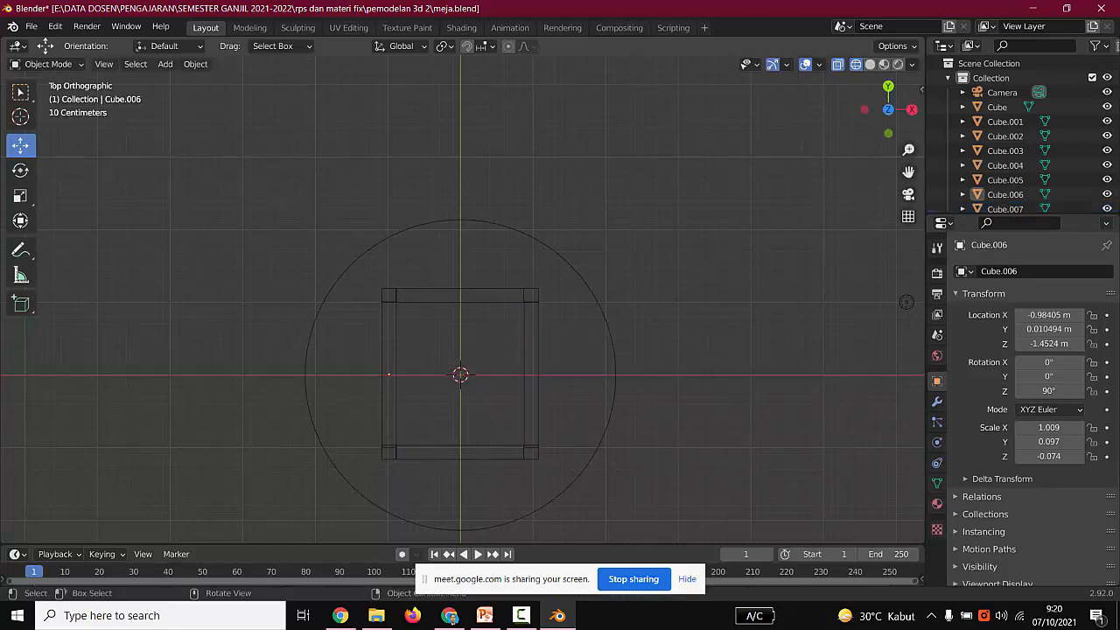
Examine the table and its four floor-level braces from the side in solid shading.
{"action": "key", "text": "shift+z"}
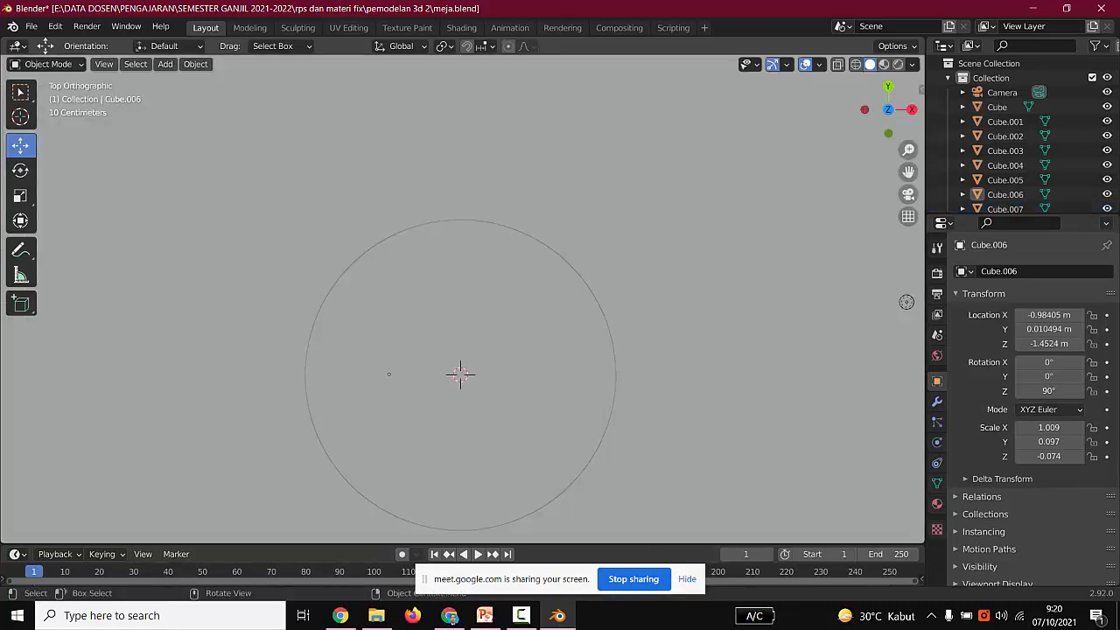
{"action": "scroll", "coordinate": [460, 374], "scroll_direction": "down", "scroll_amount": 2}
{"action": "middle_click_drag", "start_coordinate": [525, 394], "coordinate": [559, 325]}
{"action": "scroll", "coordinate": [462, 332], "scroll_direction": "up", "scroll_amount": 3}
{"action": "scroll", "coordinate": [481, 293], "scroll_direction": "down", "scroll_amount": 2}
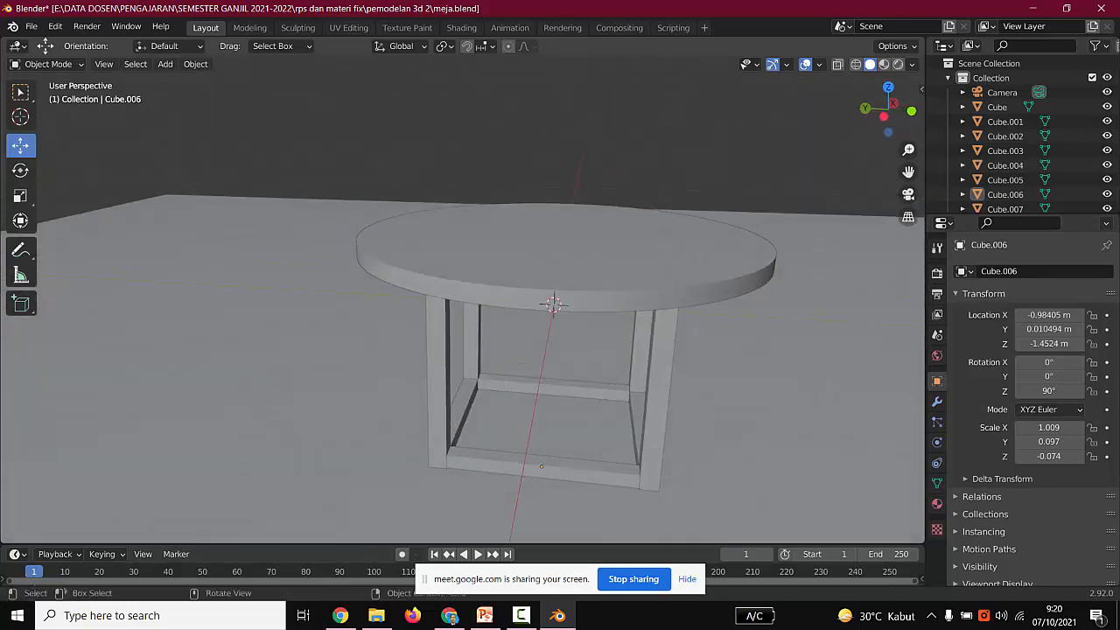
{"action": "scroll", "coordinate": [516, 350], "scroll_direction": "down", "scroll_amount": 3}
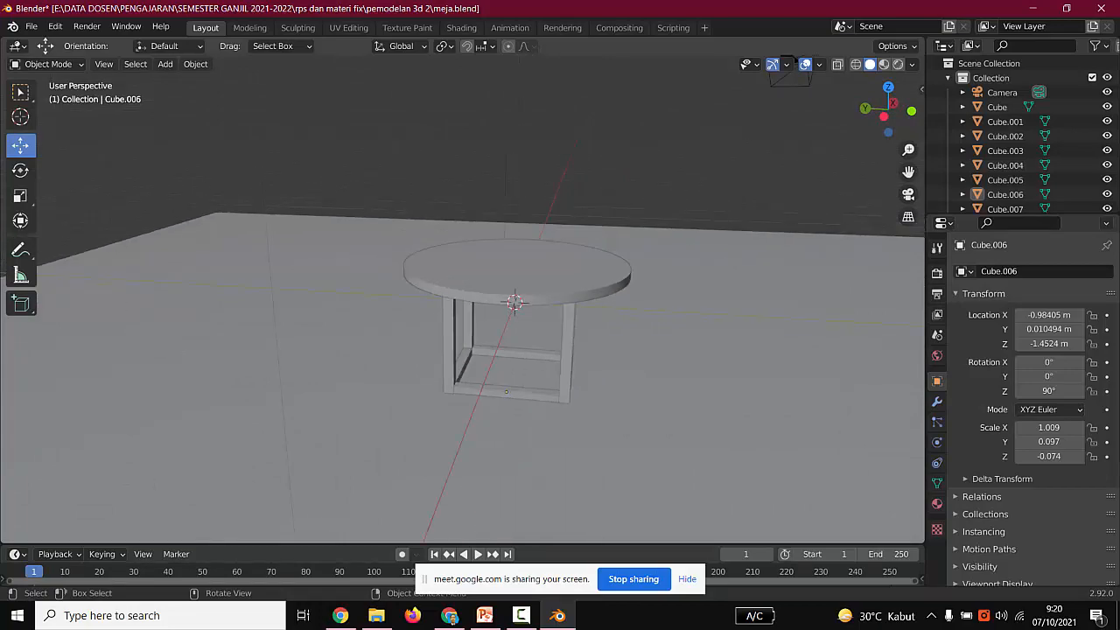
Switch to Chrome, browse the "meja kursi bundar" image results for reference tables, and return to Blender.
{"action": "left_click", "coordinate": [449, 615]}
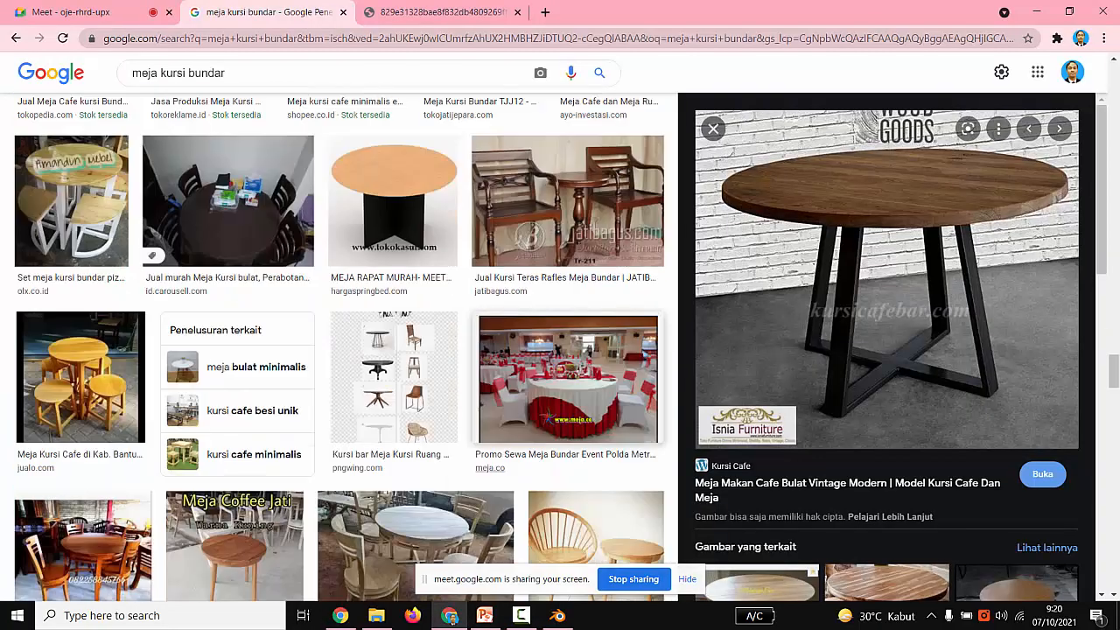
{"action": "scroll", "coordinate": [427, 262], "scroll_direction": "down", "scroll_amount": 10}
{"action": "scroll", "coordinate": [594, 393], "scroll_direction": "down", "scroll_amount": 3}
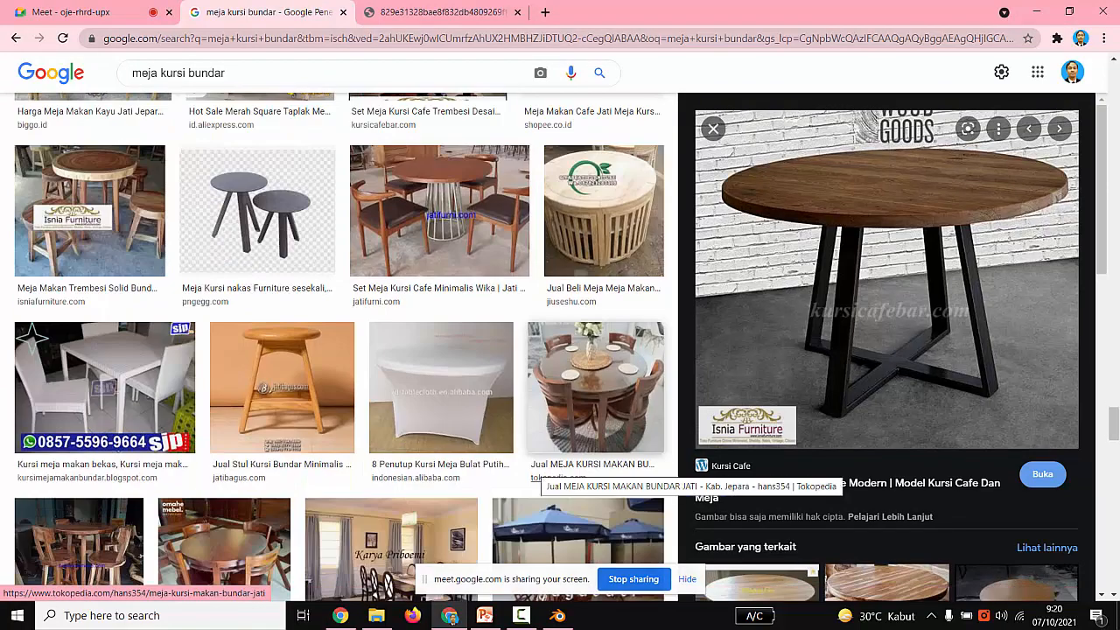
{"action": "left_click", "coordinate": [557, 615]}
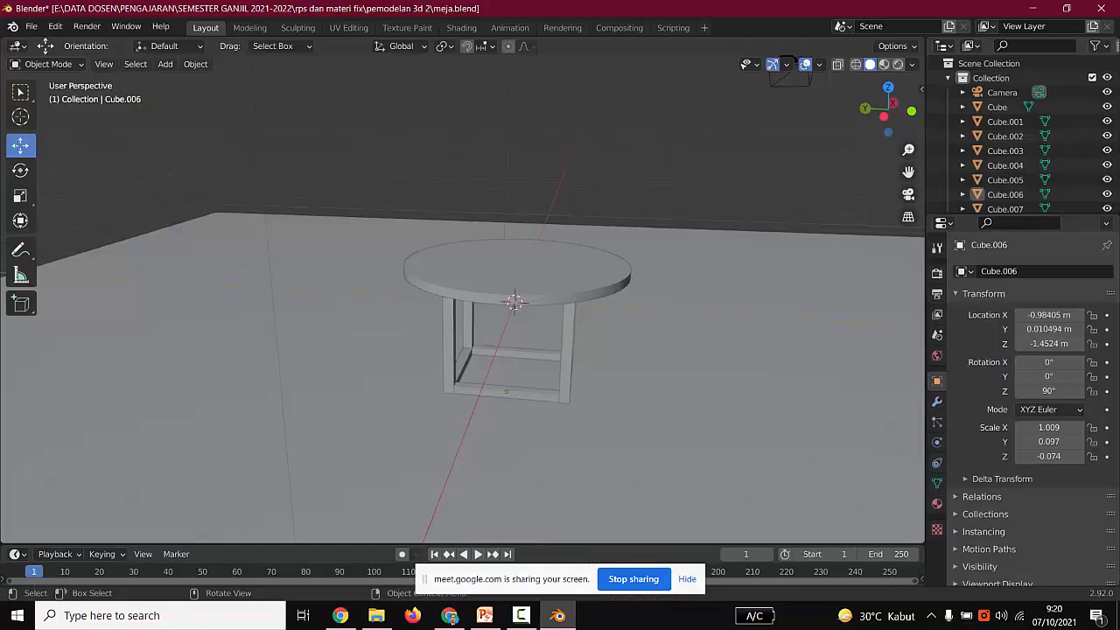
Select the floor plane and preview the table and floor from above in rendered shading.
{"action": "left_click", "coordinate": [612, 420]}
{"action": "middle_click_drag", "start_coordinate": [613, 420], "coordinate": [486, 430]}
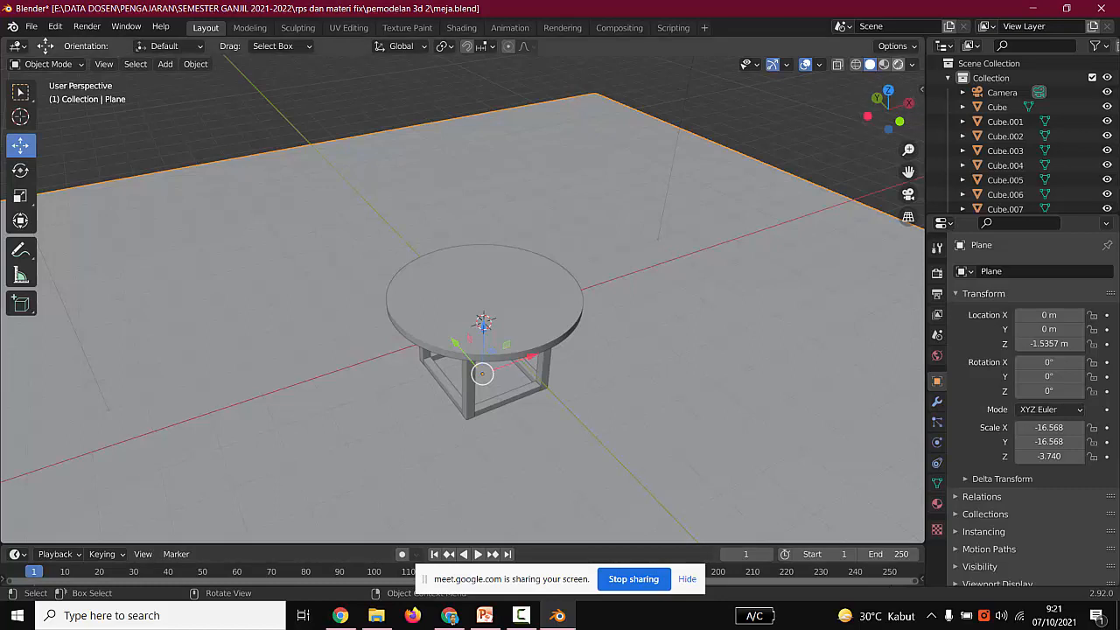
{"action": "left_click", "coordinate": [897, 64]}
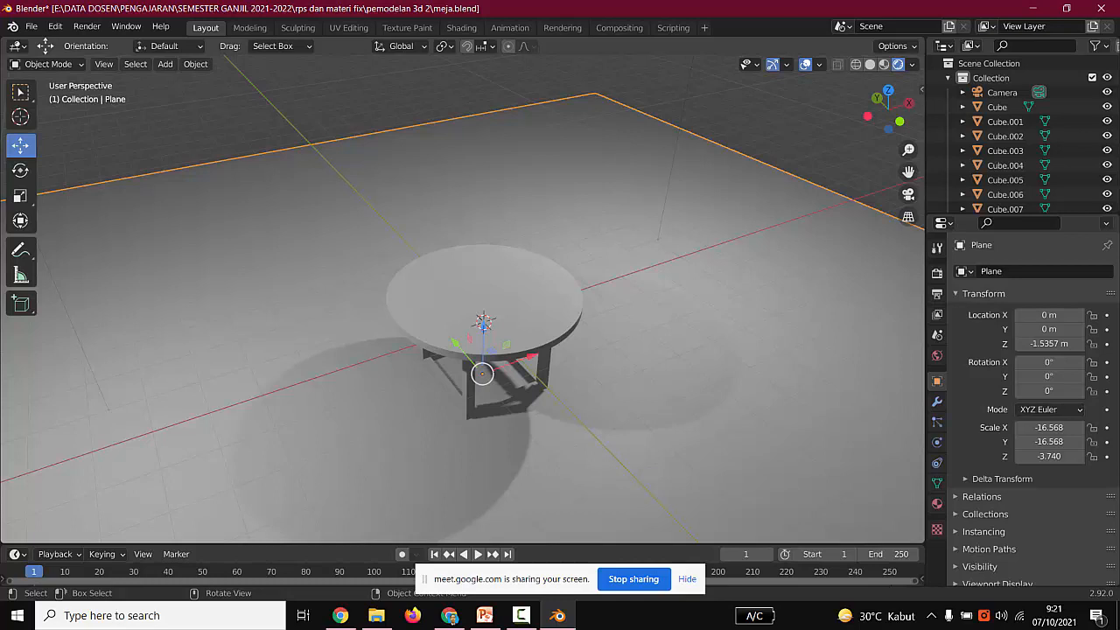
Deselect the floor plane, examine the table and its shadows in rendered shading, and look briefly at the Rendering workspace.
{"action": "key", "text": "alt+a"}
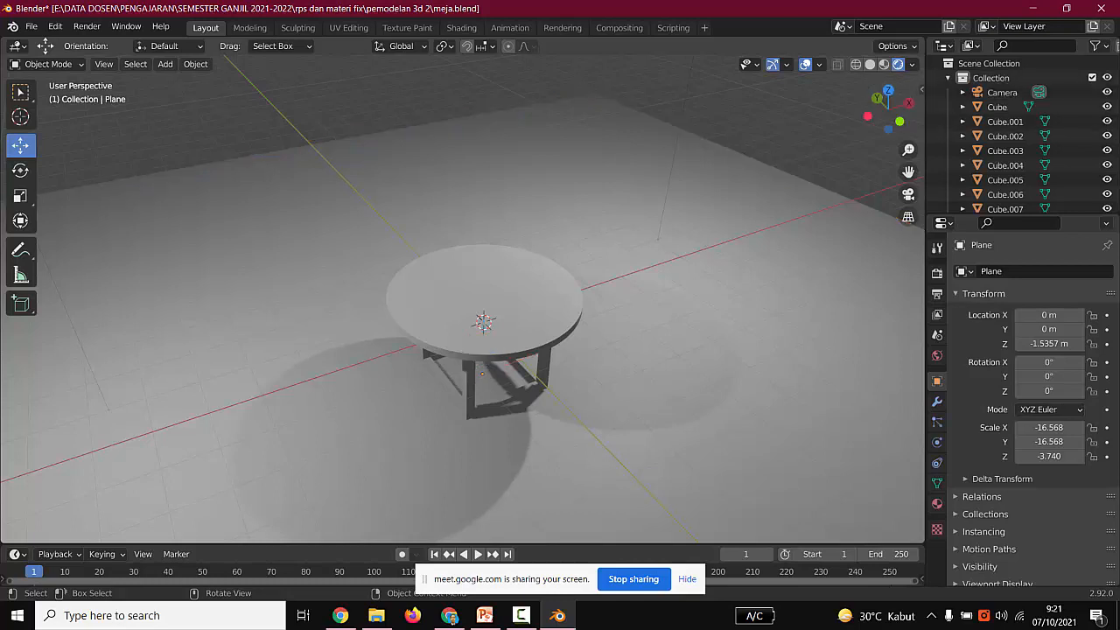
{"action": "scroll", "coordinate": [462, 300], "scroll_direction": "up", "scroll_amount": 4}
{"action": "scroll", "coordinate": [462, 300], "scroll_direction": "down", "scroll_amount": 4}
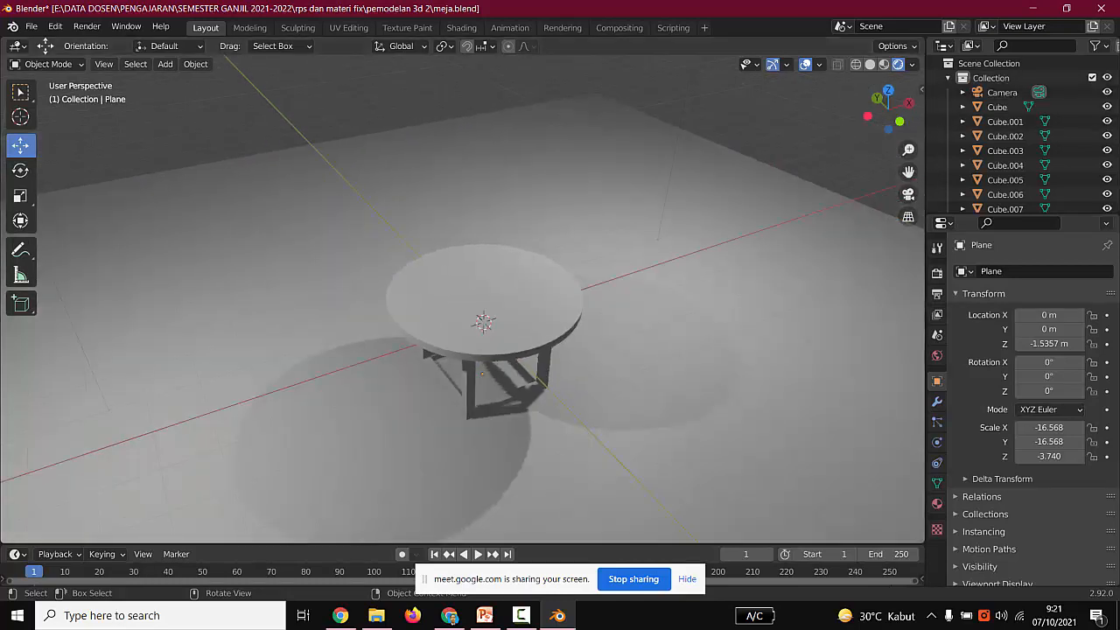
{"action": "middle_click_drag", "start_coordinate": [483, 321], "coordinate": [492, 230], "text": "shift"}
{"action": "scroll", "coordinate": [463, 298], "scroll_direction": "up", "scroll_amount": 3}
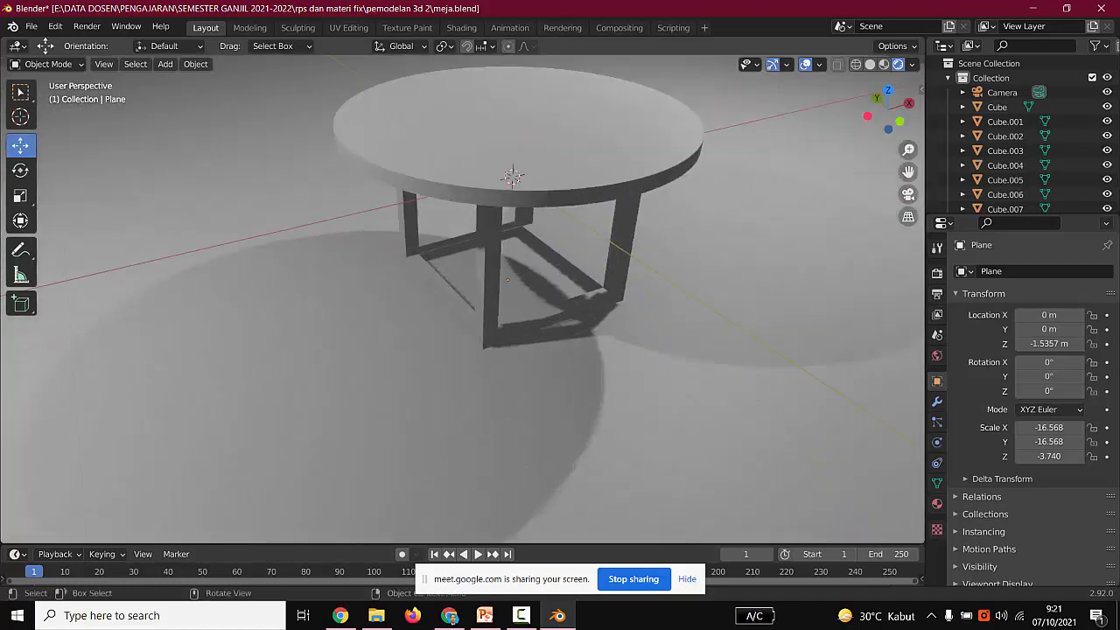
{"action": "scroll", "coordinate": [462, 297], "scroll_direction": "down", "scroll_amount": 2}
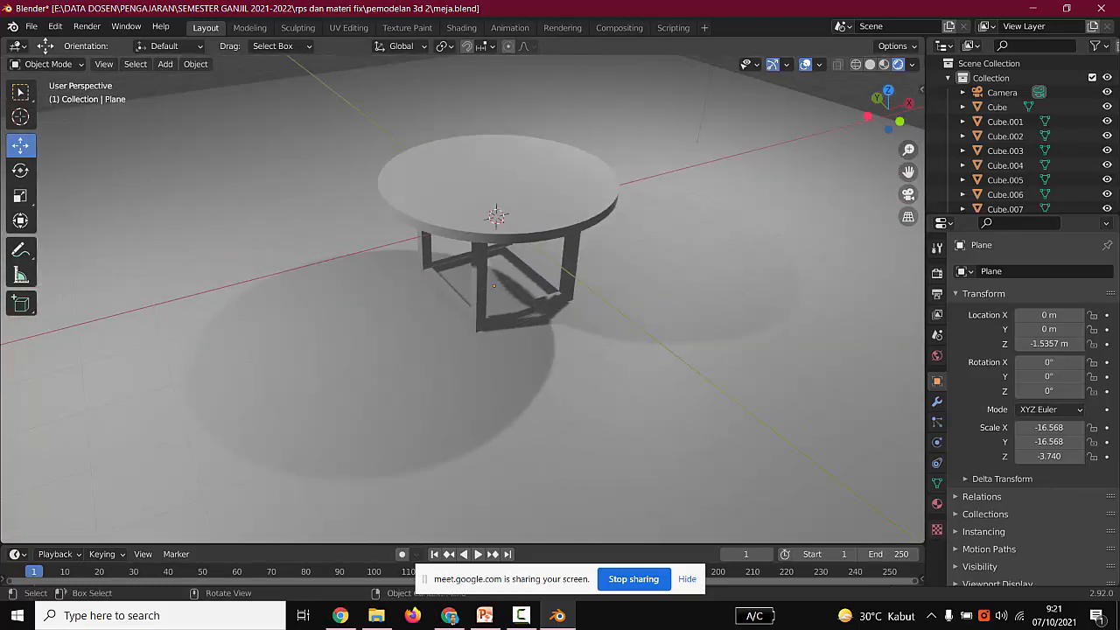
{"action": "left_click", "coordinate": [561, 27]}
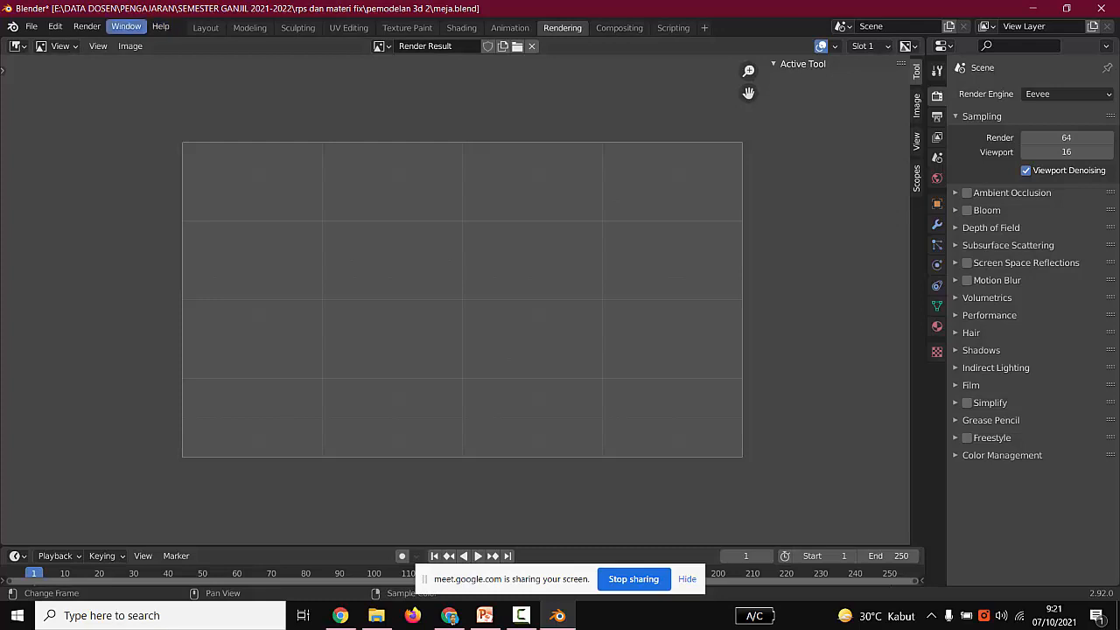
{"action": "left_click", "coordinate": [206, 27]}
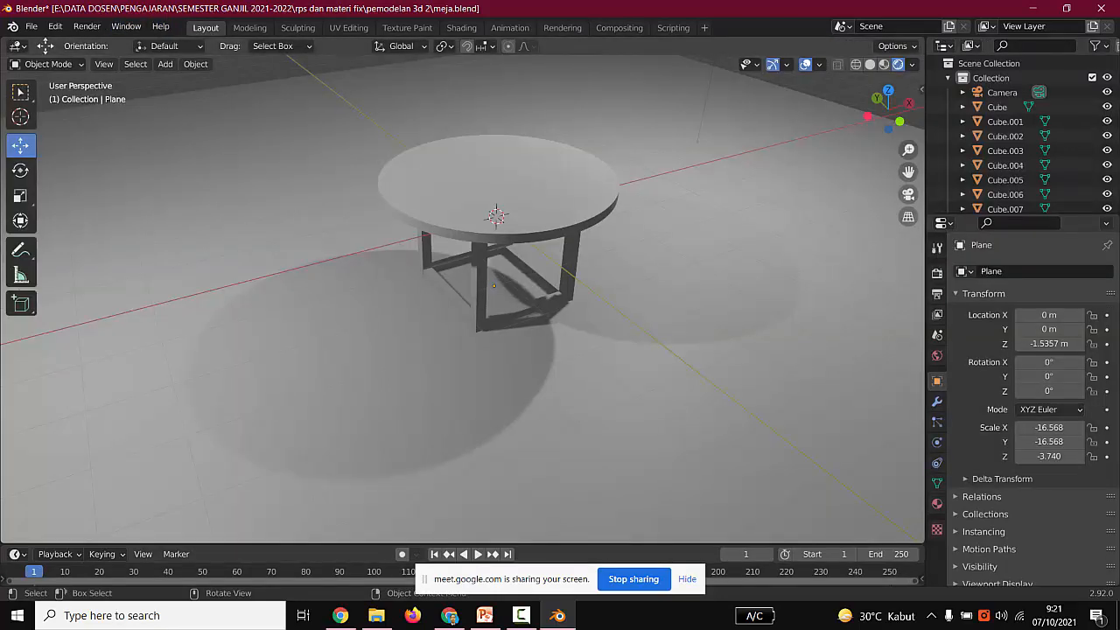
Inspect the floor plane, the front floor-level brace and the round tabletop by selecting them in turn in rendered shading.
{"action": "scroll", "coordinate": [463, 293], "scroll_direction": "up", "scroll_amount": 1}
{"action": "left_click", "coordinate": [499, 282]}
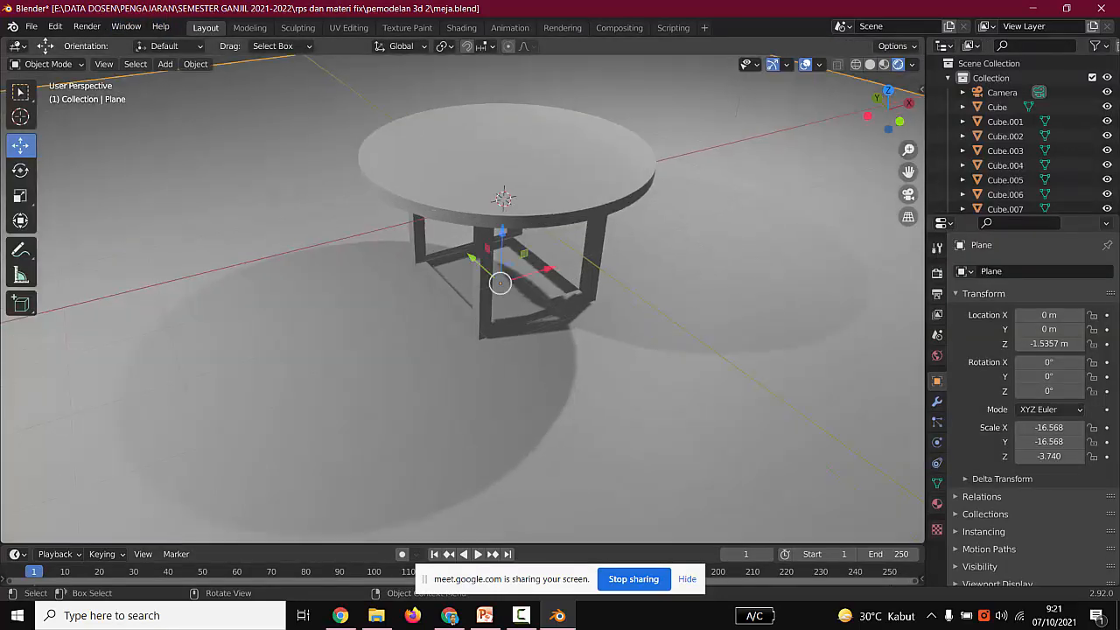
{"action": "left_click", "coordinate": [535, 311]}
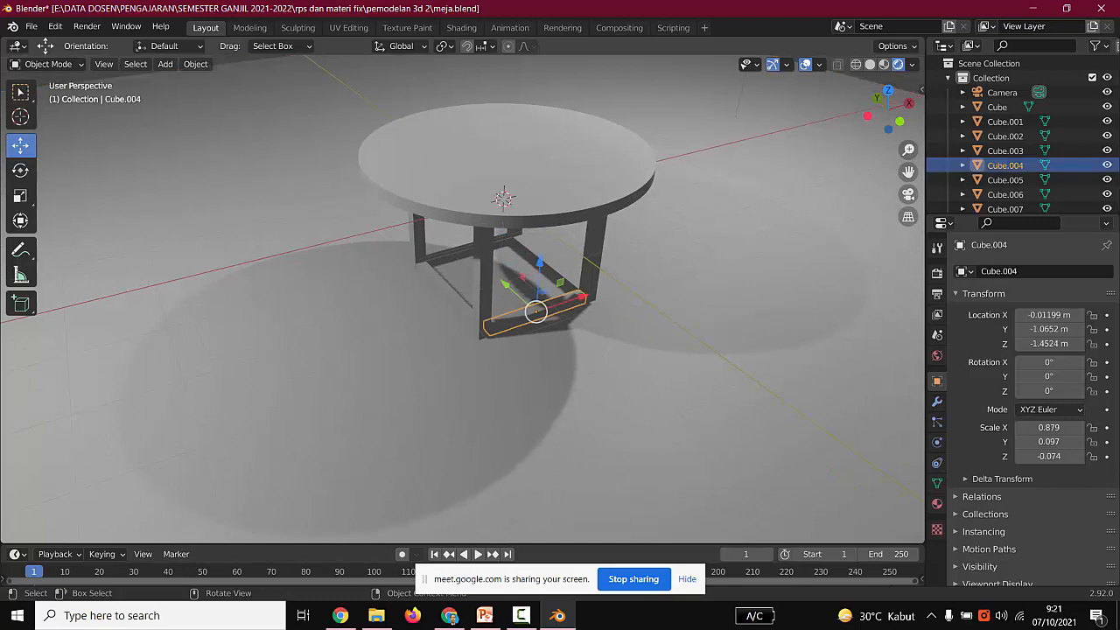
{"action": "left_click", "coordinate": [500, 282]}
{"action": "middle_click_drag", "start_coordinate": [490, 350], "coordinate": [490, 402]}
{"action": "scroll", "coordinate": [489, 385], "scroll_direction": "up", "scroll_amount": 3}
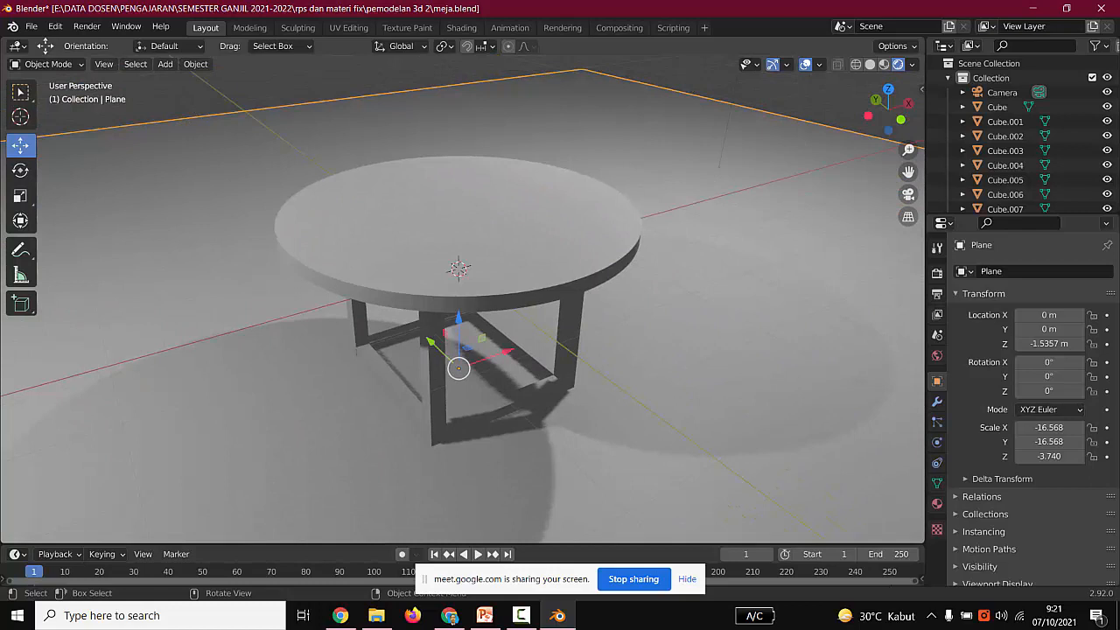
{"action": "left_click", "coordinate": [525, 227]}
{"action": "scroll", "coordinate": [462, 306], "scroll_direction": "down", "scroll_amount": 4}
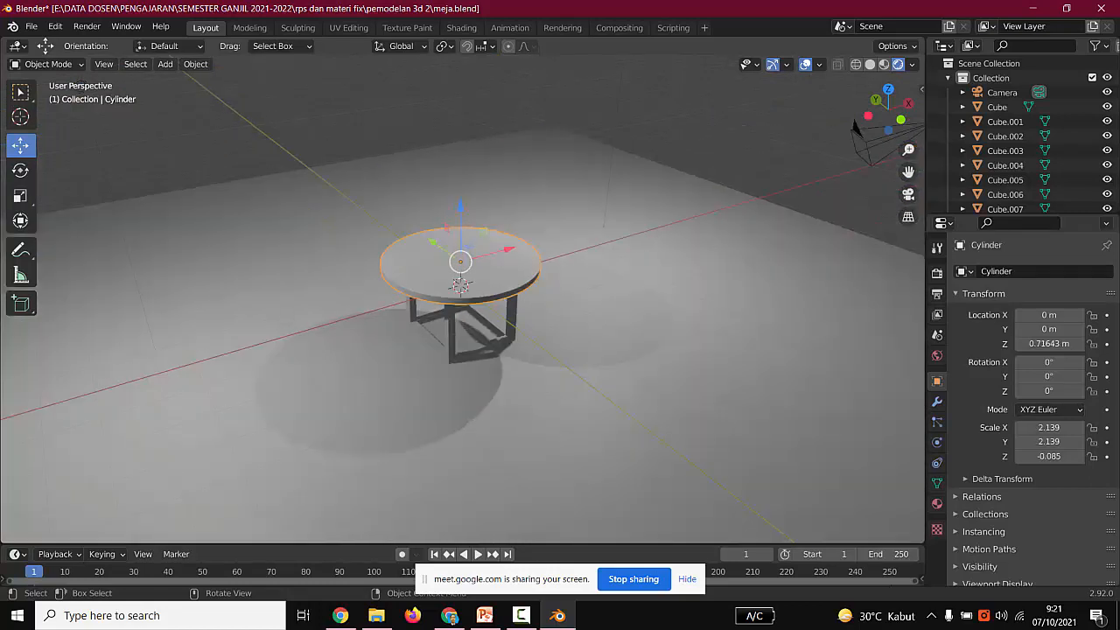
{"action": "scroll", "coordinate": [462, 297], "scroll_direction": "up", "scroll_amount": 2}
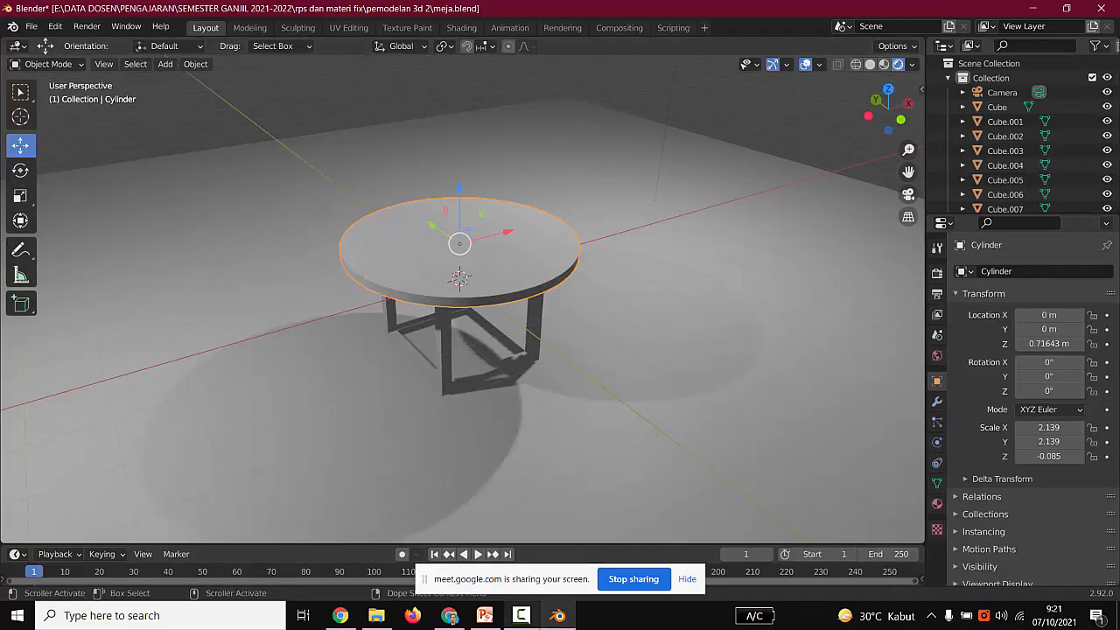
Switch to Chrome, view the "Meja Bulat Pas Buat Cafe/Resto" image among the "meja kursi bundar" results, and return to Blender.
{"action": "left_click", "coordinate": [448, 614]}
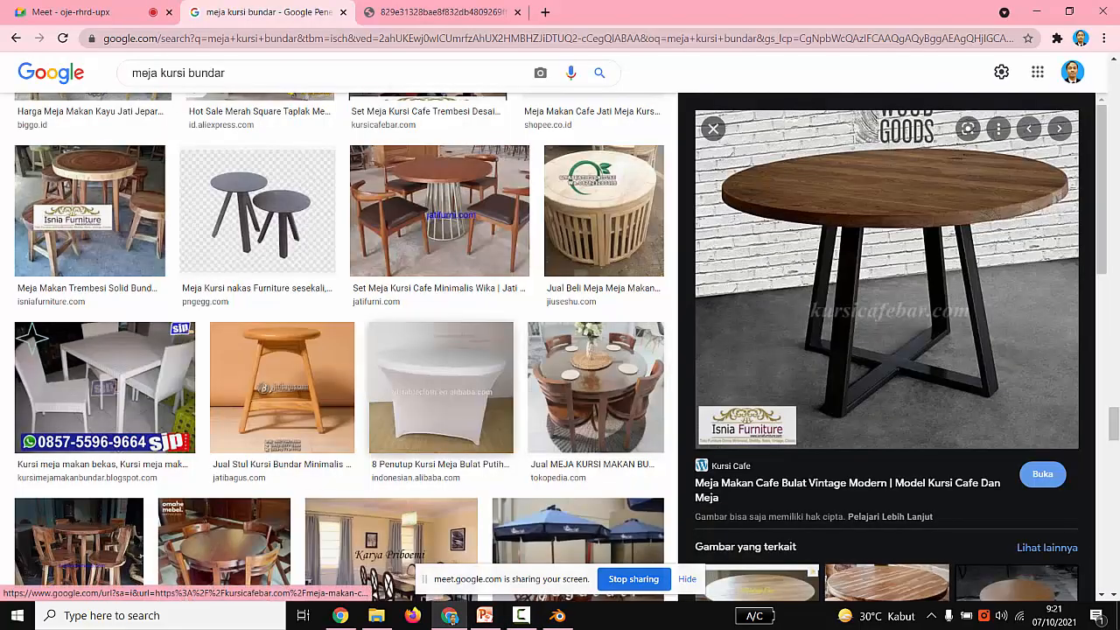
{"action": "scroll", "coordinate": [462, 367], "scroll_direction": "up", "scroll_amount": 5}
{"action": "scroll", "coordinate": [339, 359], "scroll_direction": "down", "scroll_amount": 10}
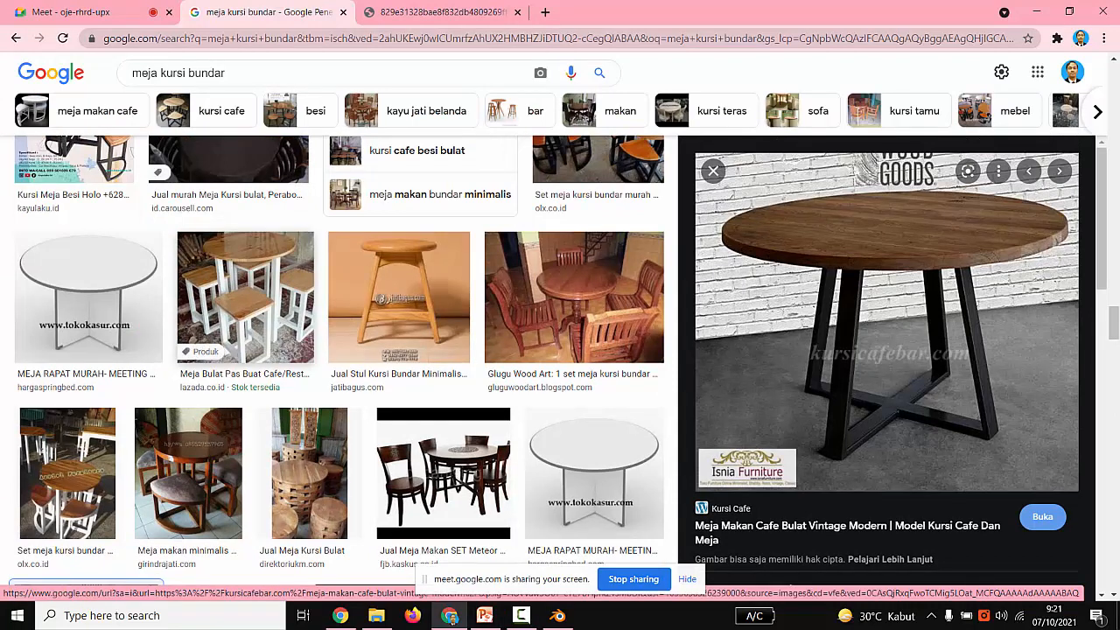
{"action": "left_click", "coordinate": [245, 298]}
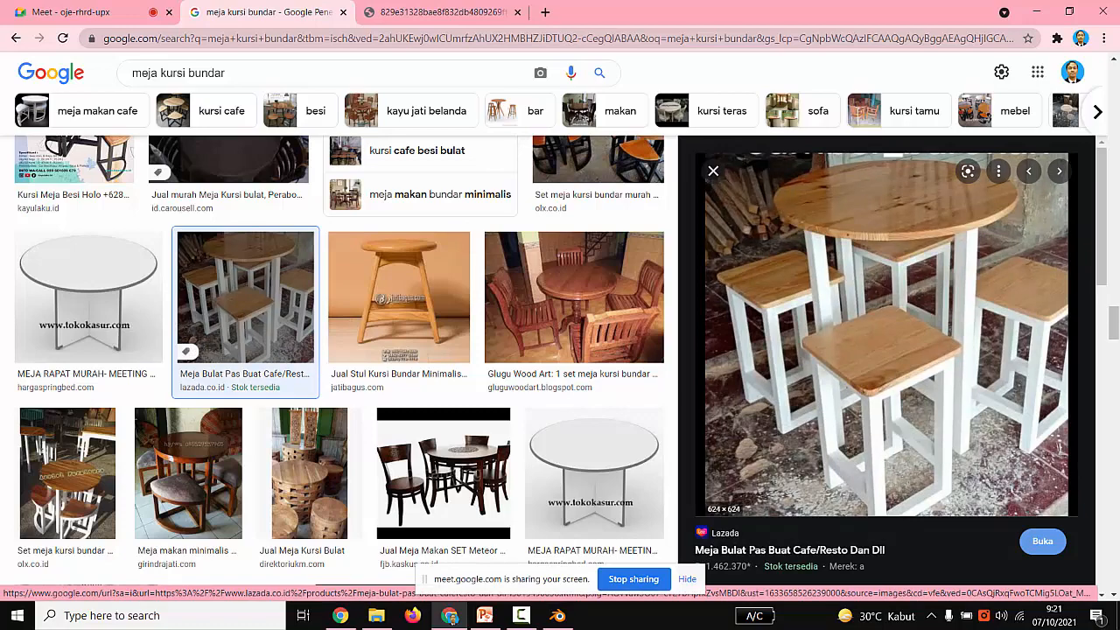
{"action": "scroll", "coordinate": [340, 359], "scroll_direction": "up", "scroll_amount": 3}
{"action": "scroll", "coordinate": [340, 358], "scroll_direction": "down", "scroll_amount": 2}
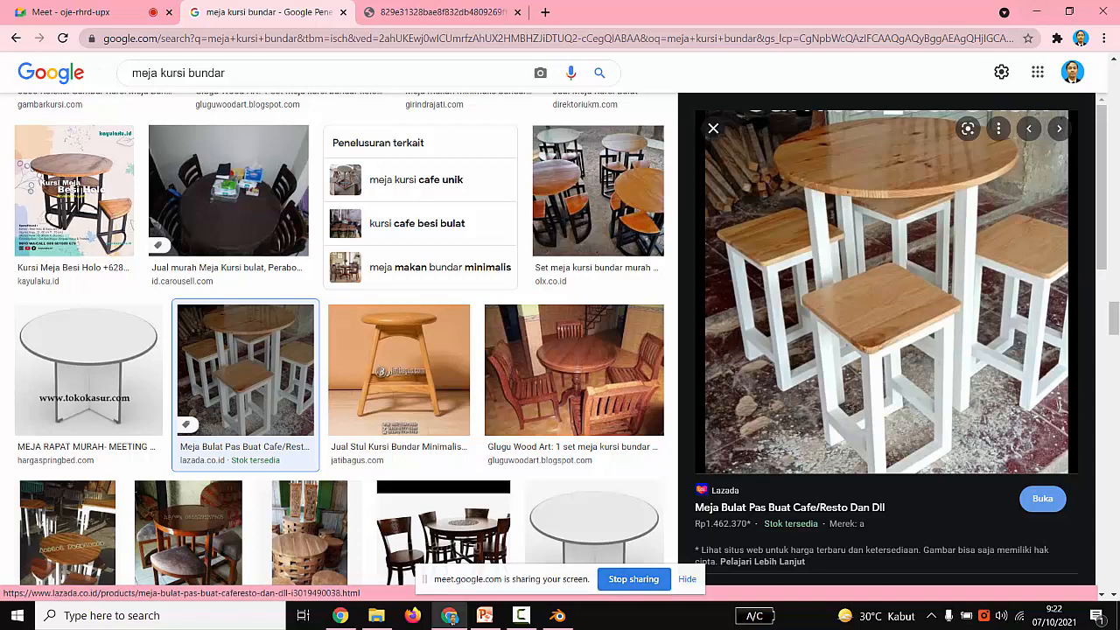
{"action": "left_click", "coordinate": [557, 614]}
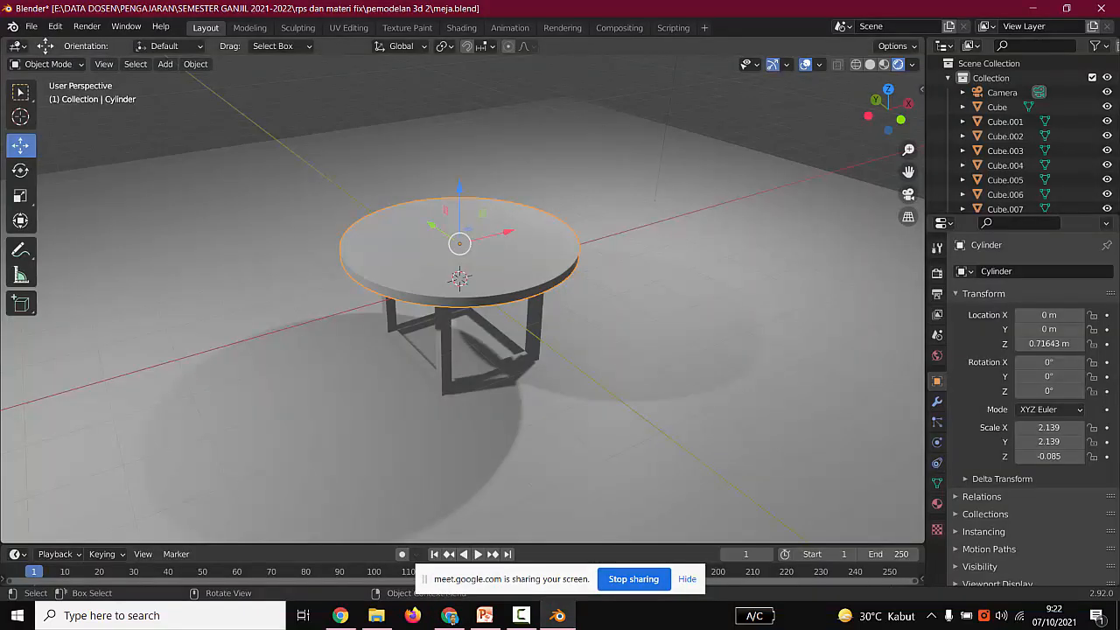
Try to lower the tabletop about 0.13 m along Z.
{"action": "mouse_move", "coordinate": [460, 190]}
{"action": "left_mouse_down"}
{"action": "mouse_move", "coordinate": [459, 164]}
{"action": "mouse_move", "coordinate": [459, 256]}
{"action": "mouse_move", "coordinate": [459, 197]}
{"action": "left_mouse_up"}
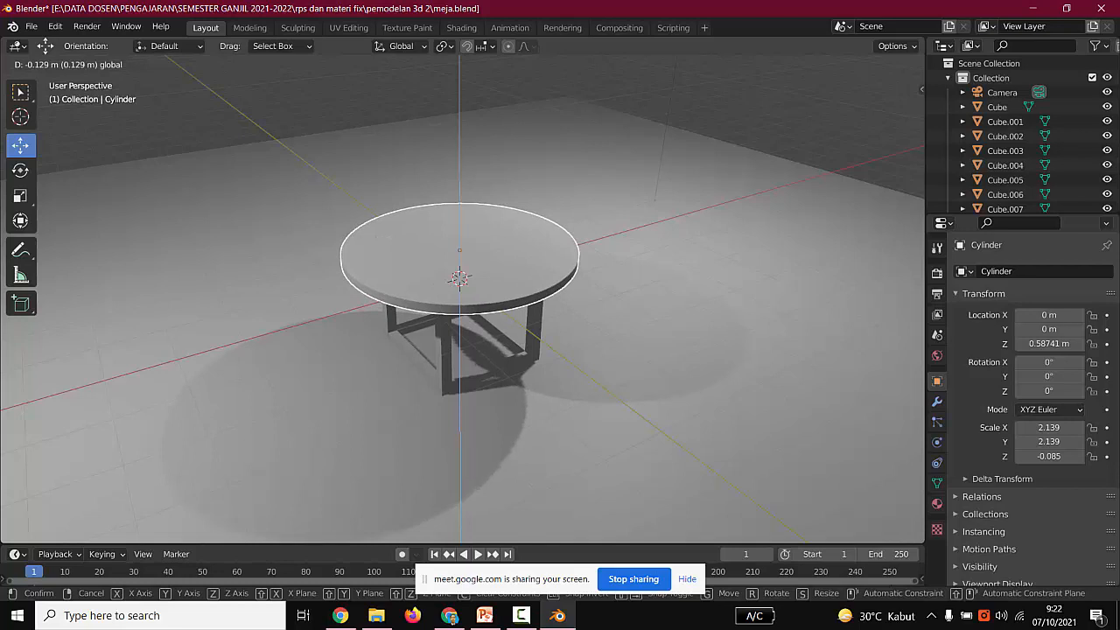
{"action": "key", "text": "Escape"}
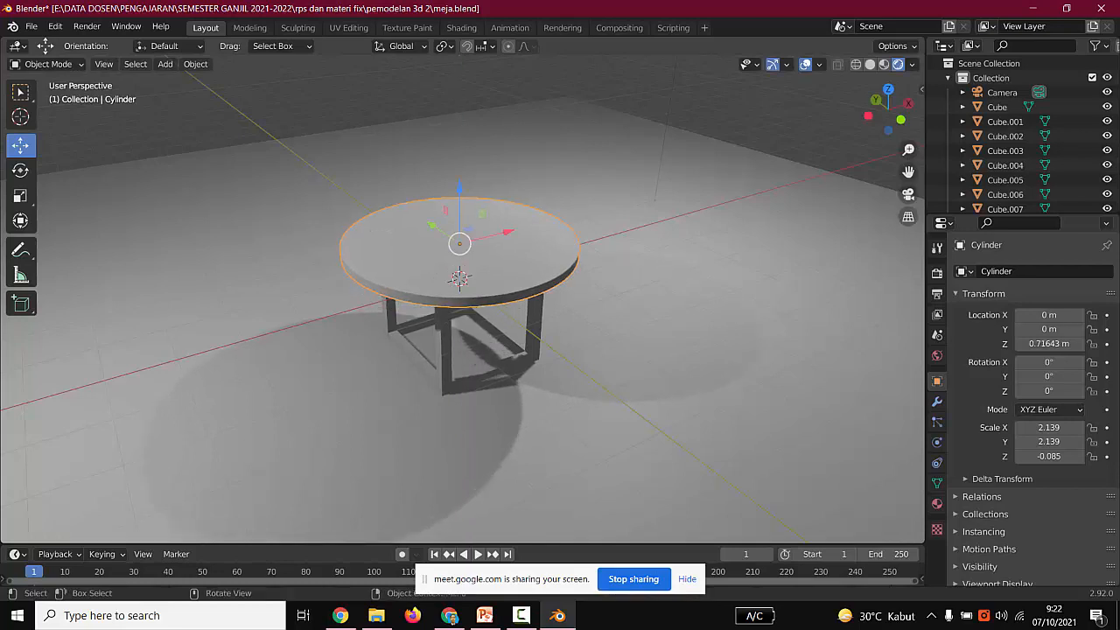
In the right orthographic view, lower the near side brace to about -1.469 m in Z, flush with the leg bottoms, and deselect it.
{"action": "left_click", "coordinate": [612, 420]}
{"action": "middle_click_drag", "start_coordinate": [613, 419], "coordinate": [612, 354]}
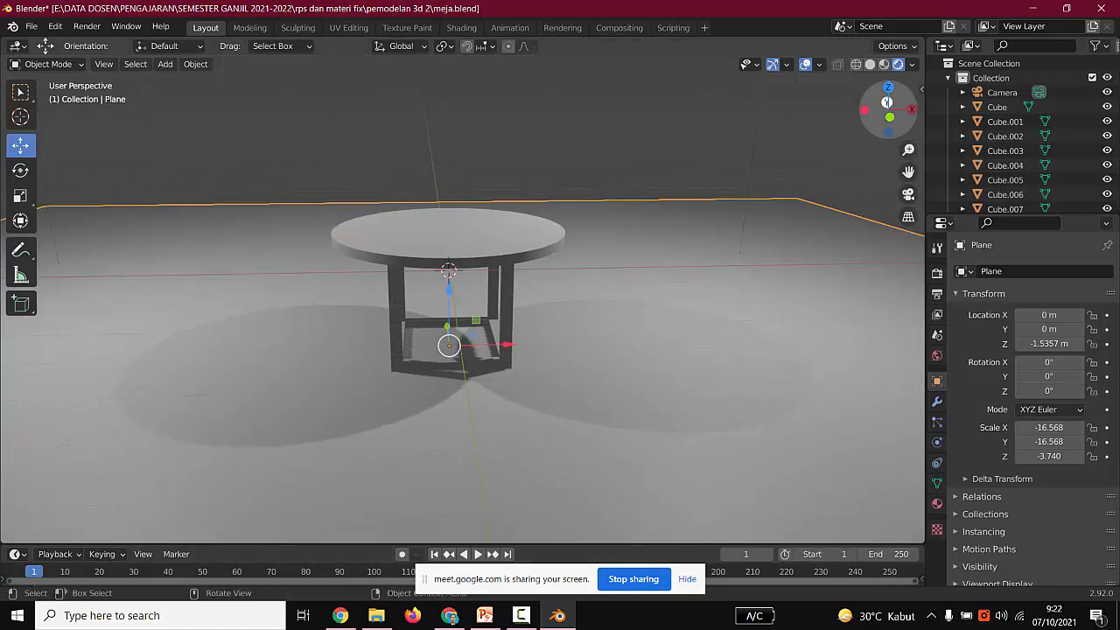
{"action": "left_click", "coordinate": [888, 87]}
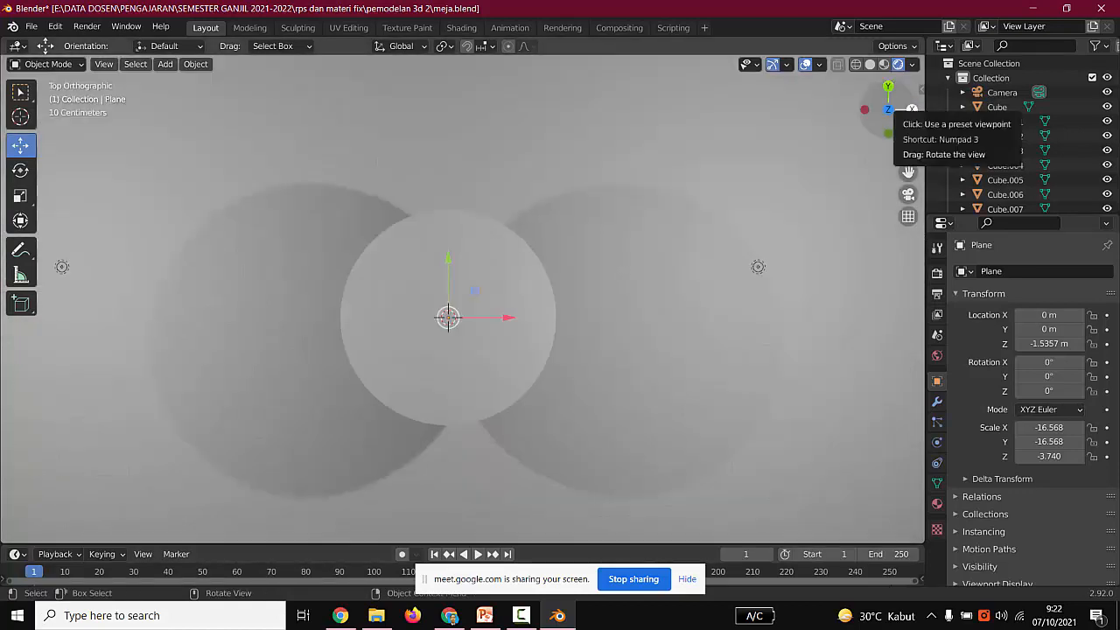
{"action": "left_click", "coordinate": [912, 110]}
{"action": "scroll", "coordinate": [462, 298], "scroll_direction": "up", "scroll_amount": 4}
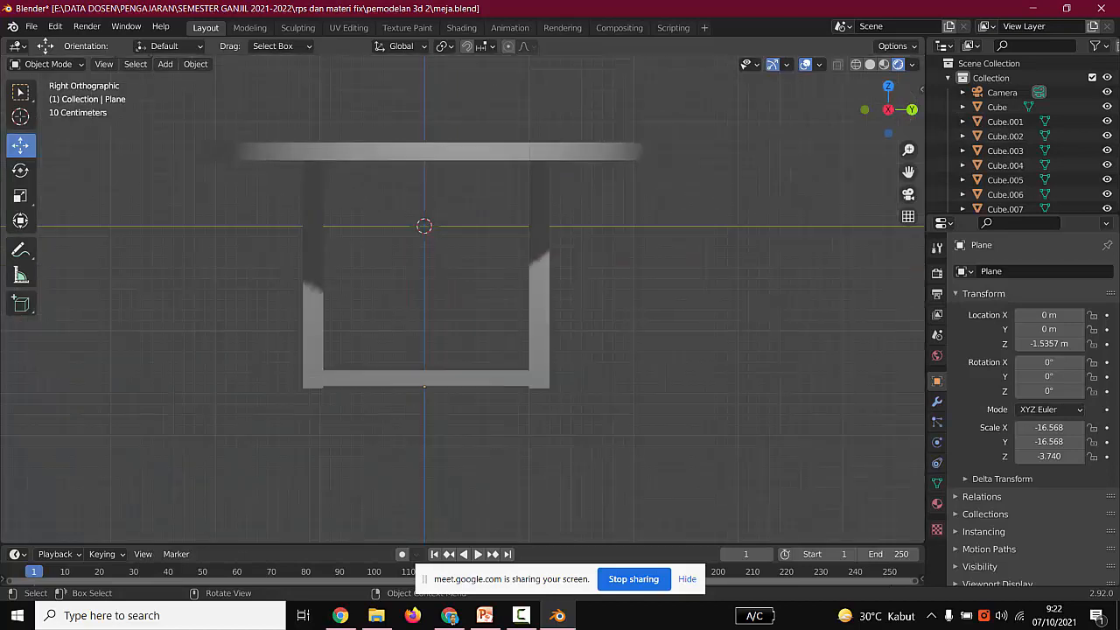
{"action": "left_click", "coordinate": [424, 382]}
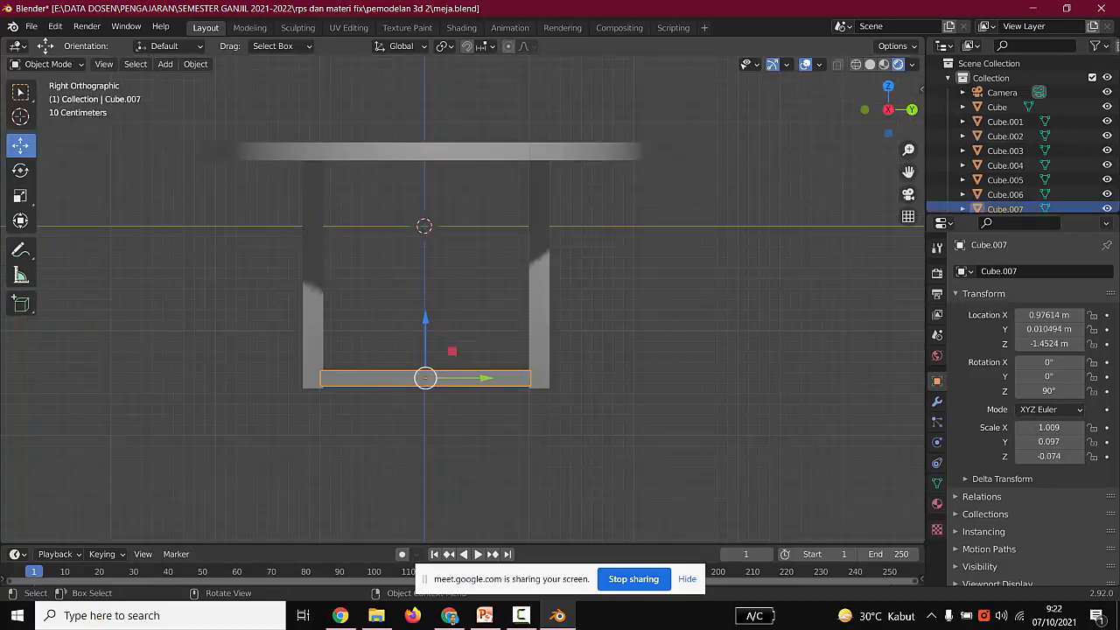
{"action": "left_click_drag", "start_coordinate": [425, 377], "coordinate": [425, 379]}
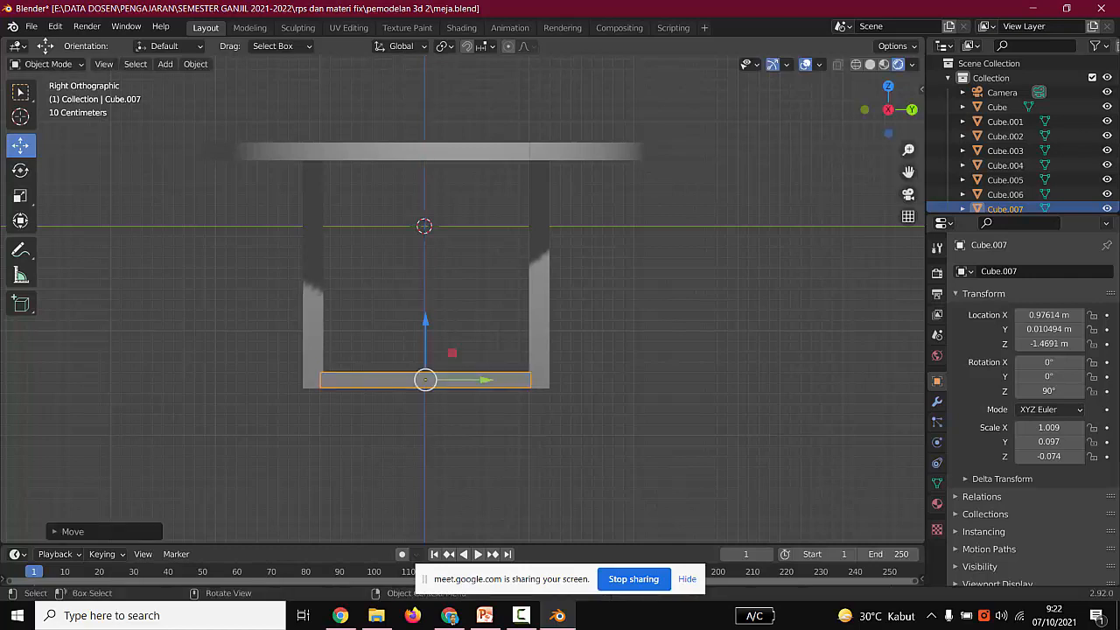
{"action": "key", "text": "alt+a"}
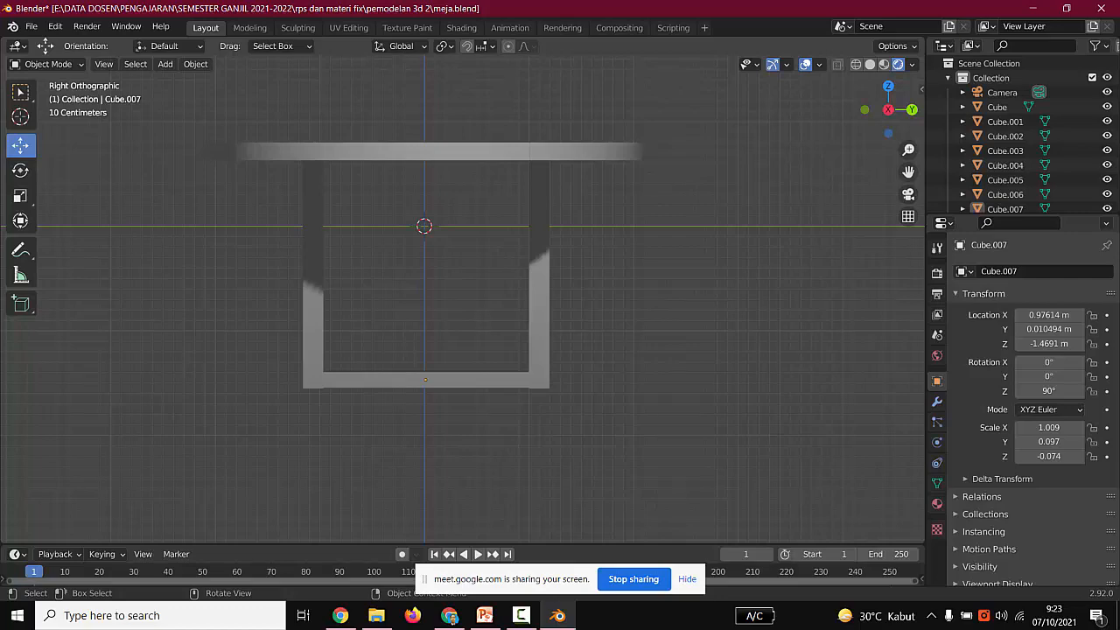
Examine the table and its braces in perspective from another side, selecting the tabletop and floor plane in turn.
{"action": "key", "text": "ctrl+KP_1"}
{"action": "middle_click_drag", "start_coordinate": [490, 306], "coordinate": [543, 341]}
{"action": "scroll", "coordinate": [462, 306], "scroll_direction": "up", "scroll_amount": 4}
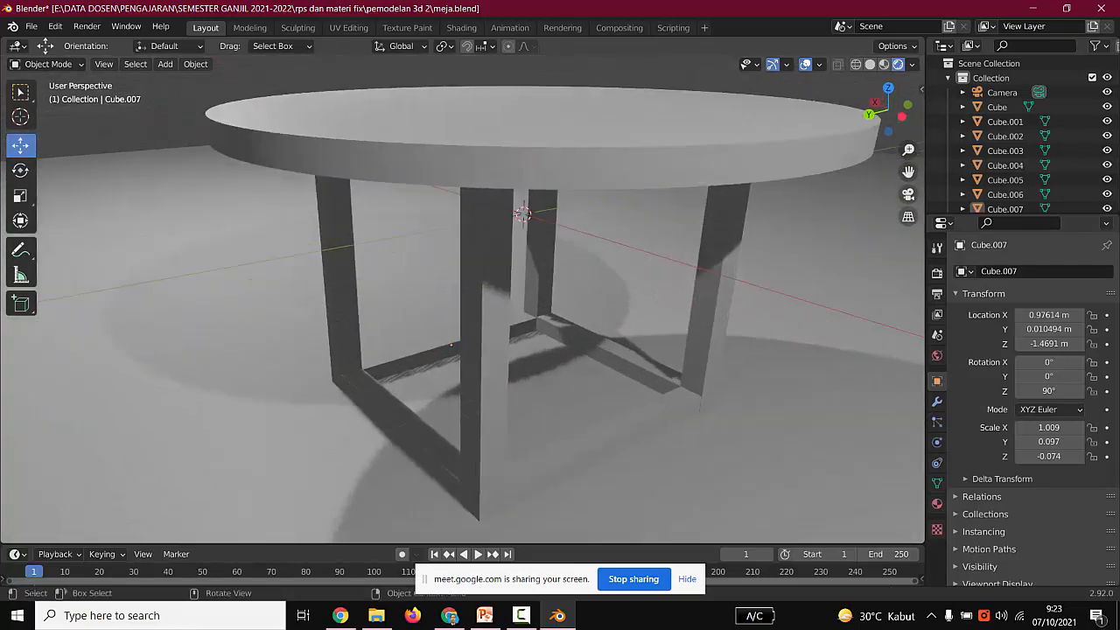
{"action": "scroll", "coordinate": [462, 306], "scroll_direction": "down", "scroll_amount": 3}
{"action": "left_click", "coordinate": [507, 188]}
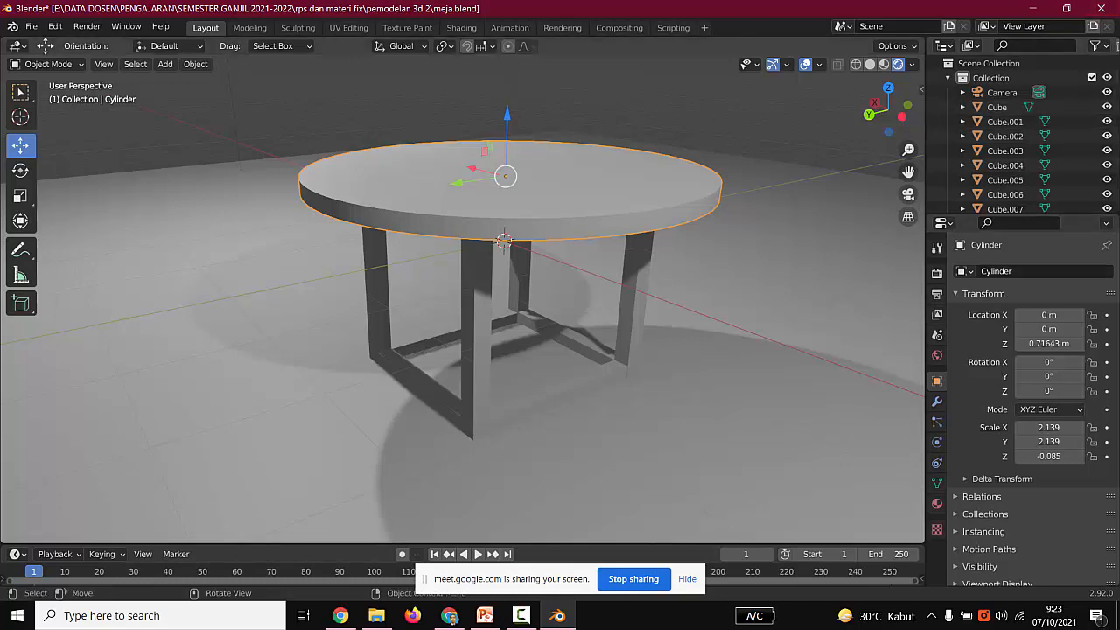
{"action": "left_click", "coordinate": [700, 394]}
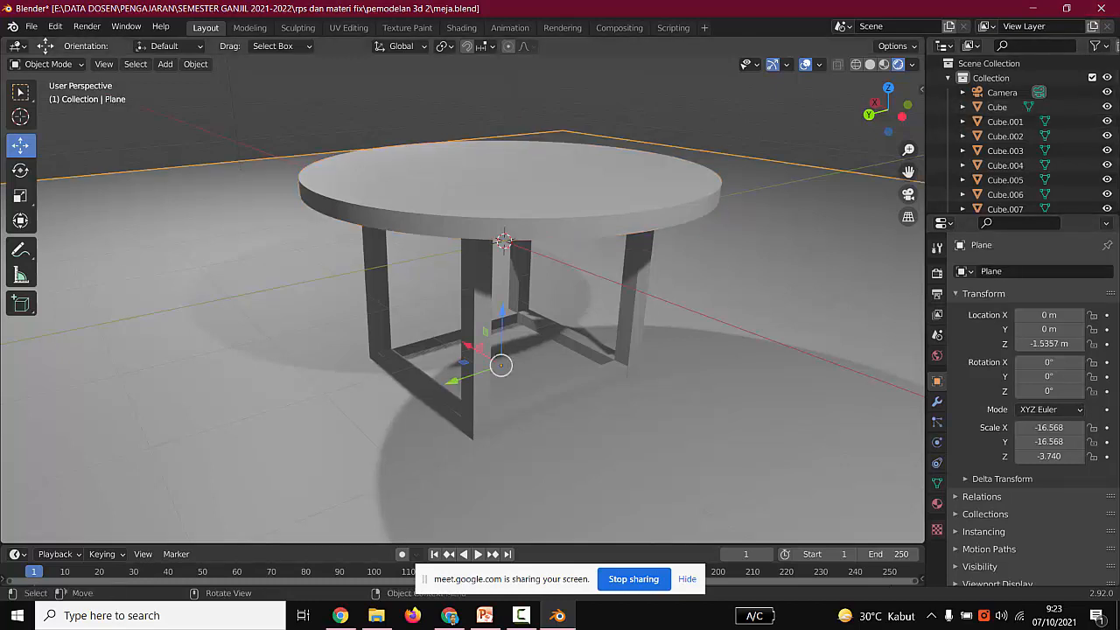
{"action": "left_click", "coordinate": [568, 184]}
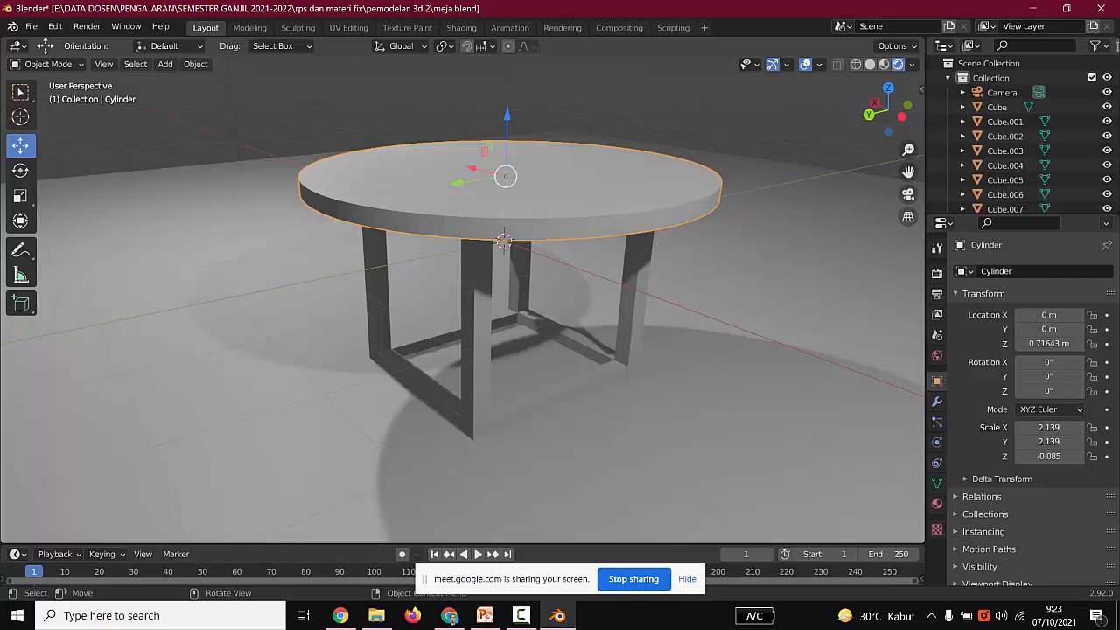
{"action": "left_click", "coordinate": [501, 365]}
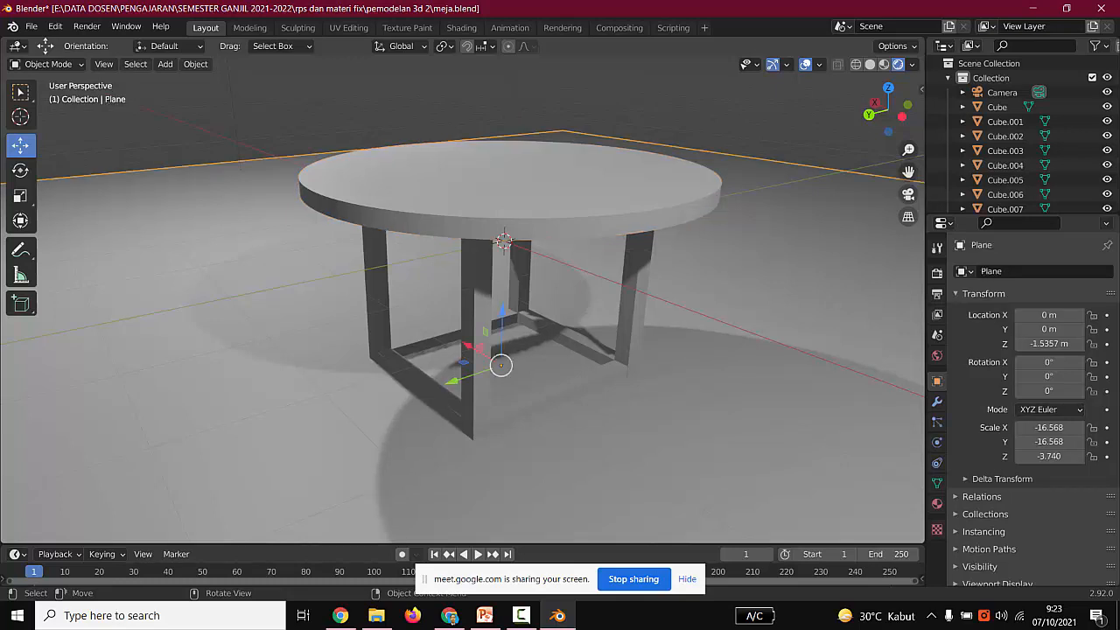
{"action": "left_click", "coordinate": [516, 279]}
Try raising the tabletop off the legs to about 1.15 m in Z, and undo the move.
{"action": "left_click", "coordinate": [506, 175]}
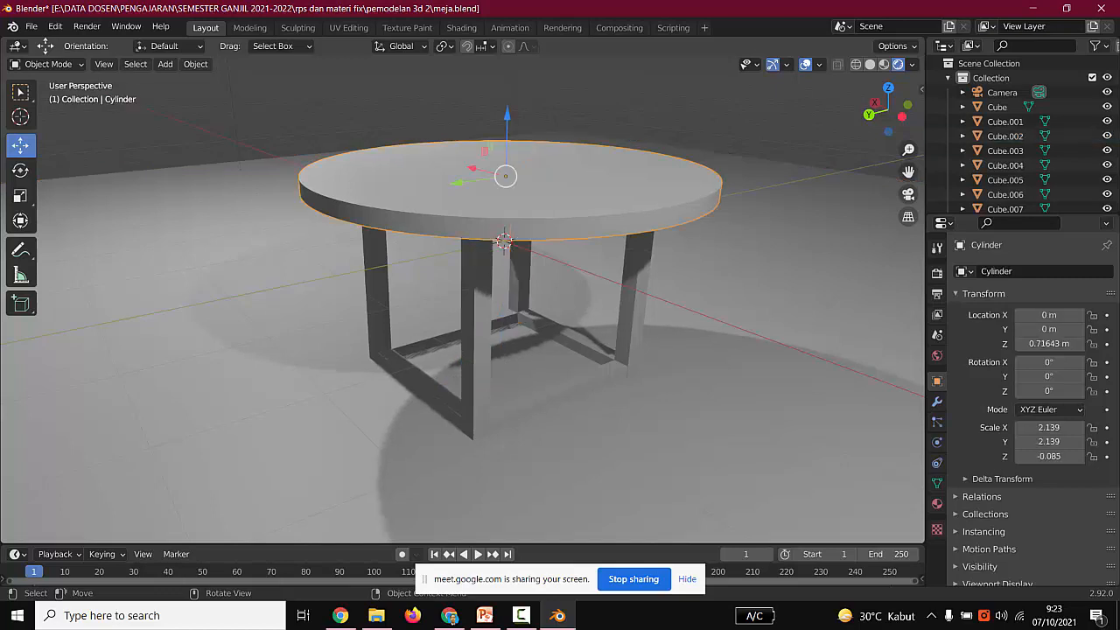
{"action": "left_click_drag", "start_coordinate": [506, 127], "coordinate": [507, 85]}
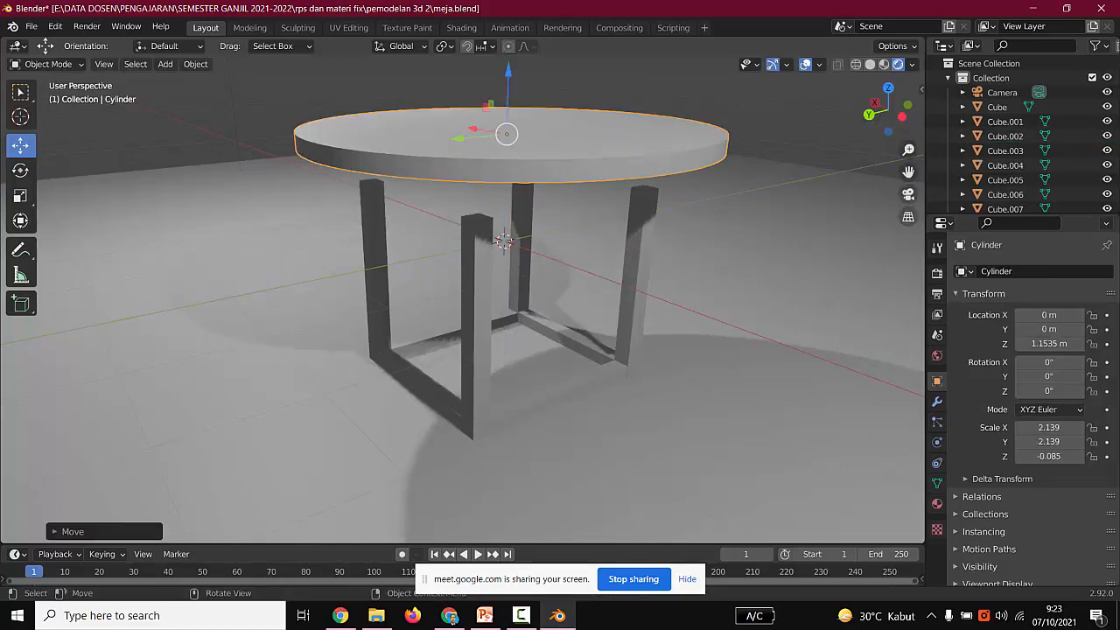
{"action": "key", "text": "ctrl+z"}
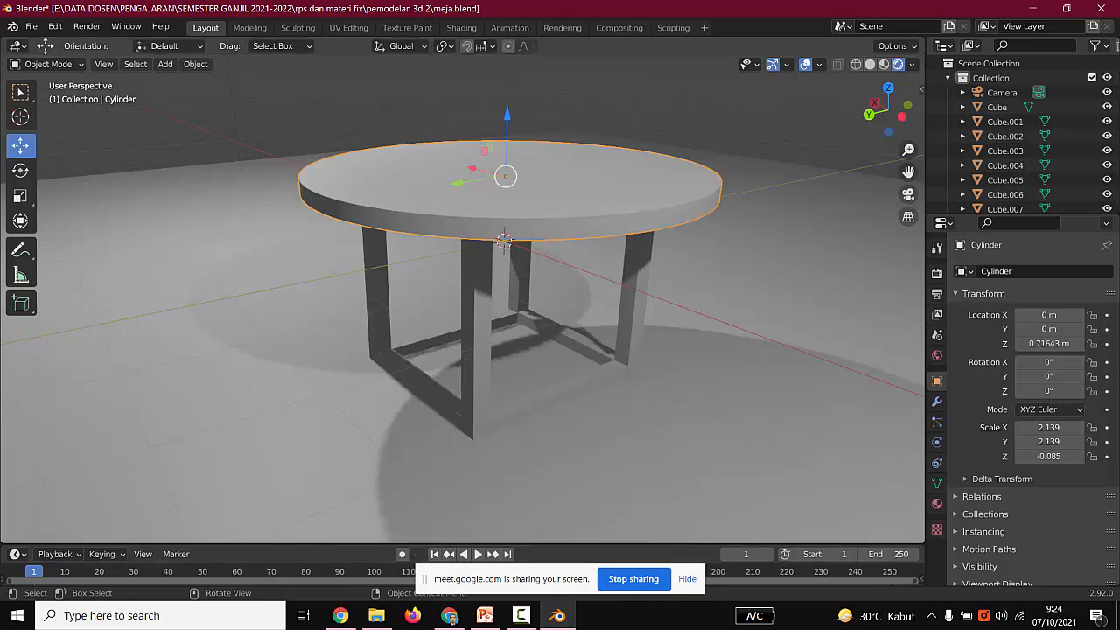
Select the nearest leg, select the tabletop instead, and view the whole table on the floor plane.
{"action": "left_click", "coordinate": [475, 376]}
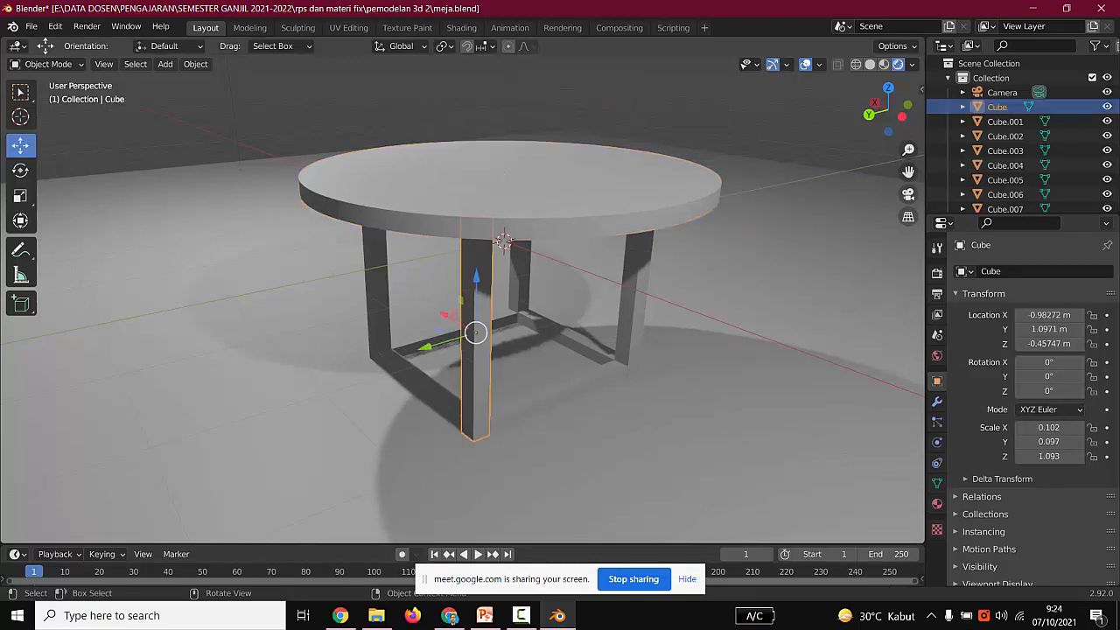
{"action": "left_click", "coordinate": [510, 182]}
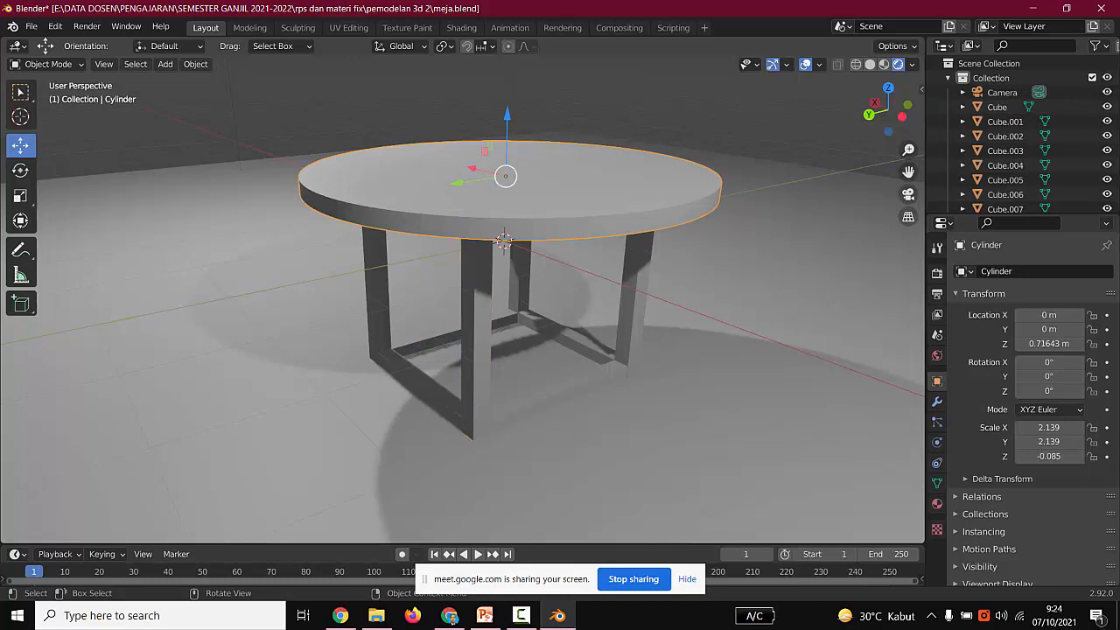
{"action": "scroll", "coordinate": [463, 298], "scroll_direction": "down", "scroll_amount": 4}
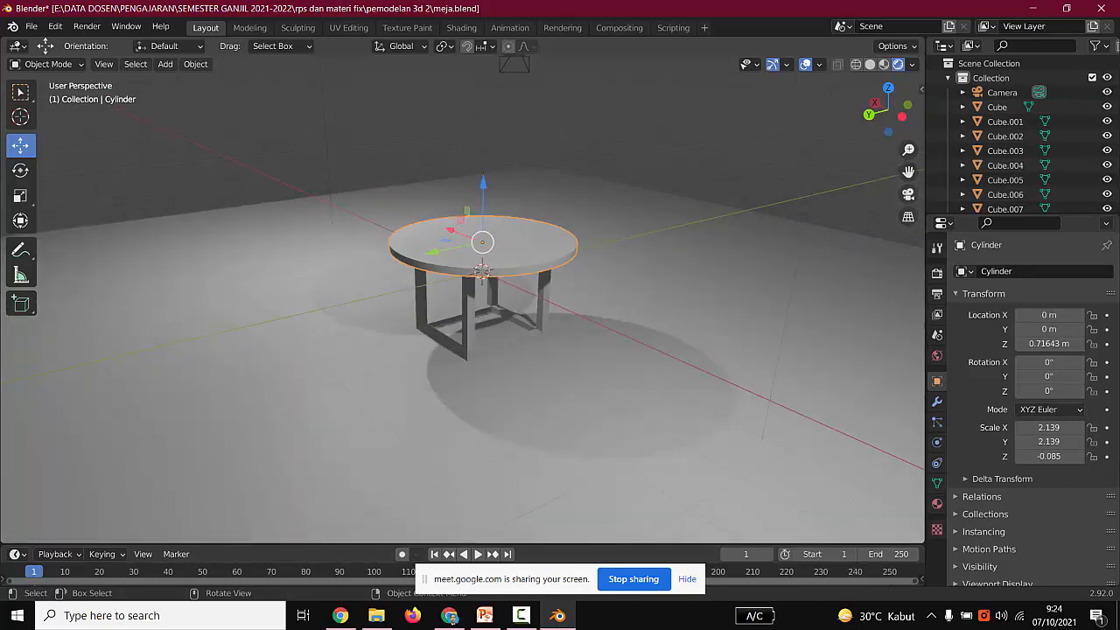
Select the nearest leg, save meja.blend, and clear the selection.
{"action": "left_click", "coordinate": [466, 319]}
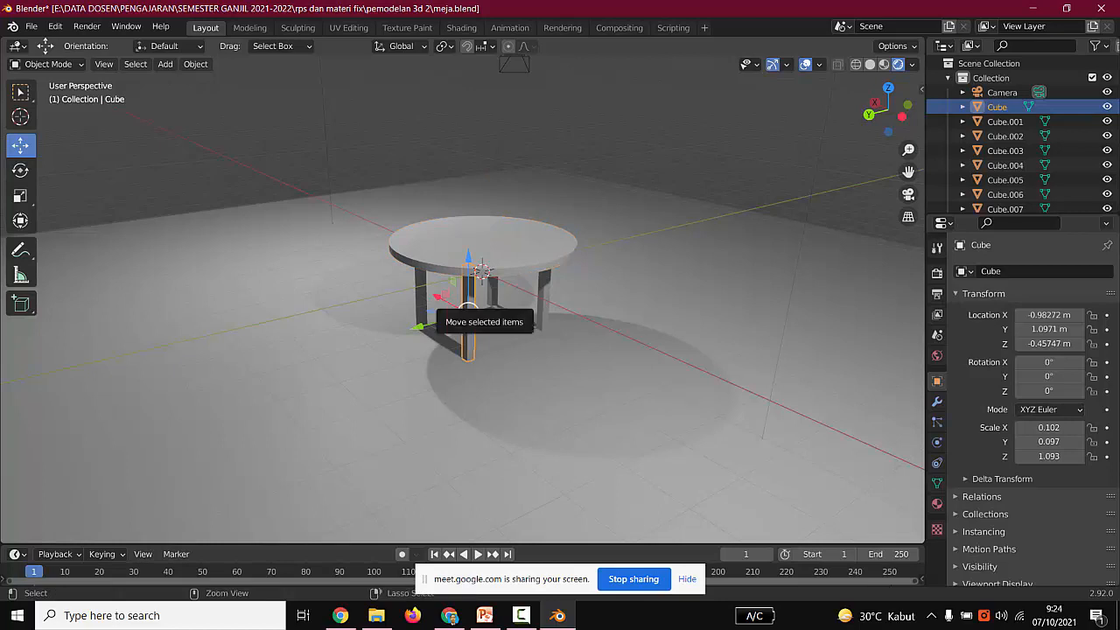
{"action": "key", "text": "ctrl+s"}
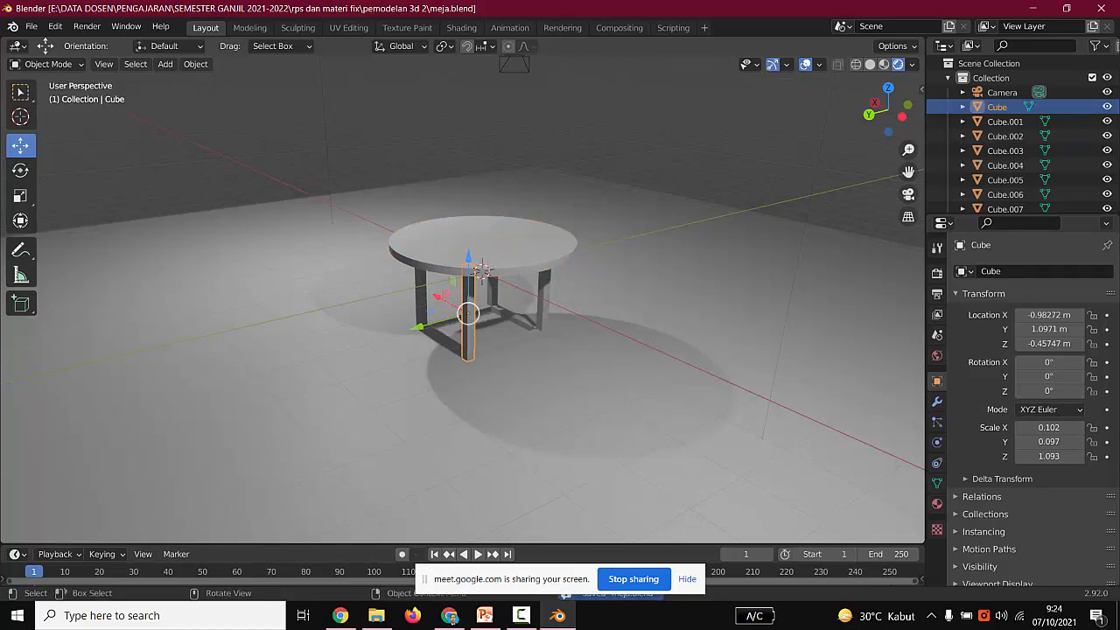
{"action": "key", "text": "alt+a"}
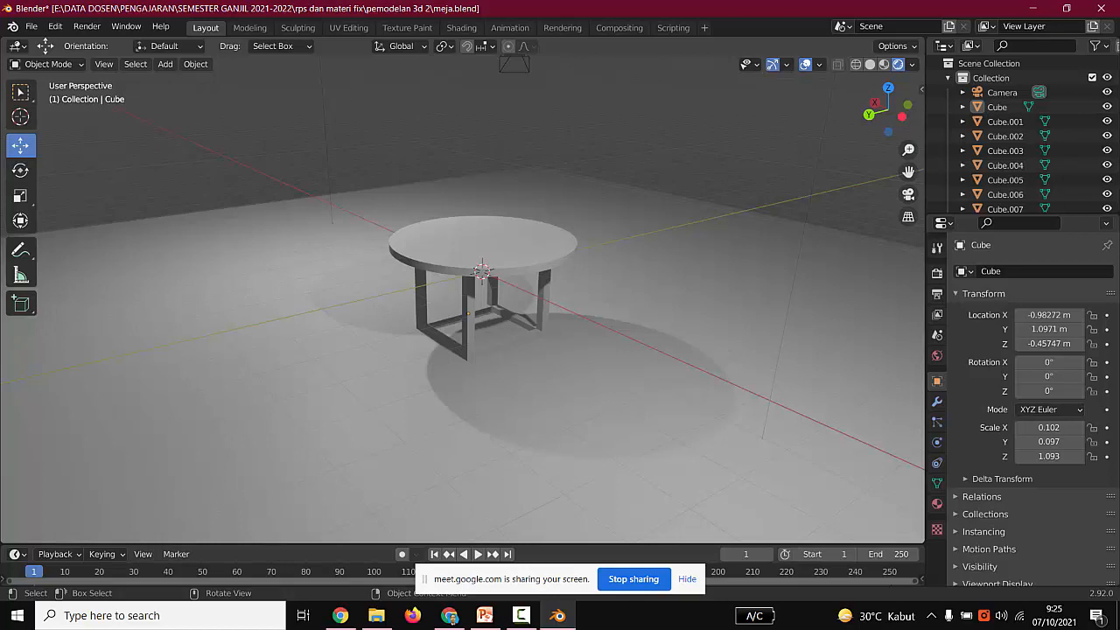
Select the floor plane and the tabletop in turn, and examine the table and its braces from afar and up close.
{"action": "scroll", "coordinate": [475, 322], "scroll_direction": "down", "scroll_amount": 2}
{"action": "left_click", "coordinate": [475, 322]}
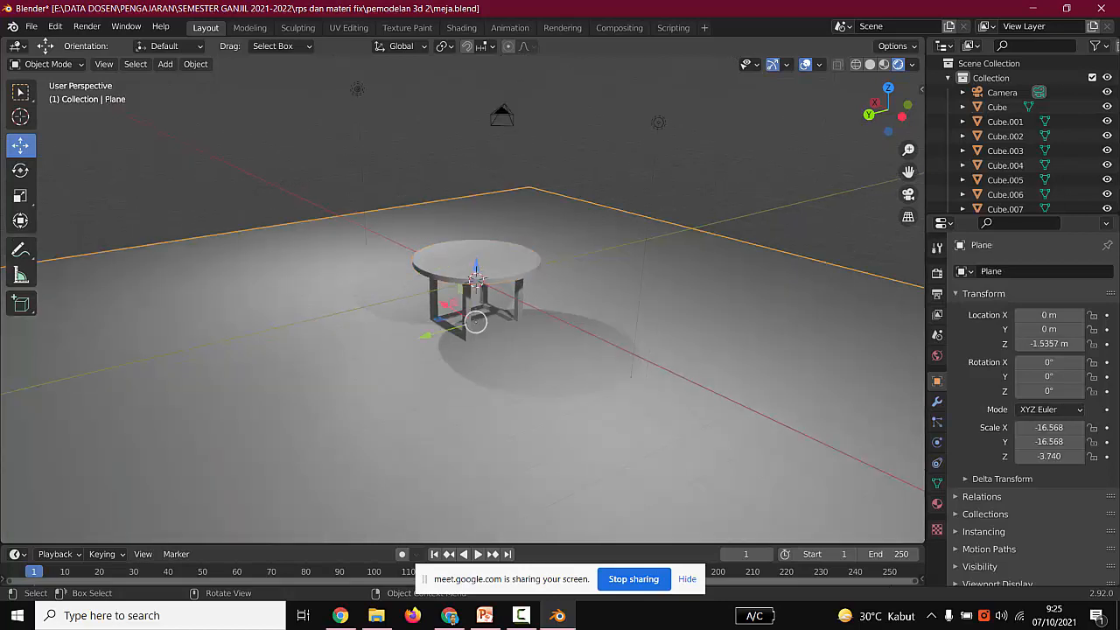
{"action": "left_click", "coordinate": [475, 258]}
{"action": "scroll", "coordinate": [475, 260], "scroll_direction": "up", "scroll_amount": 8}
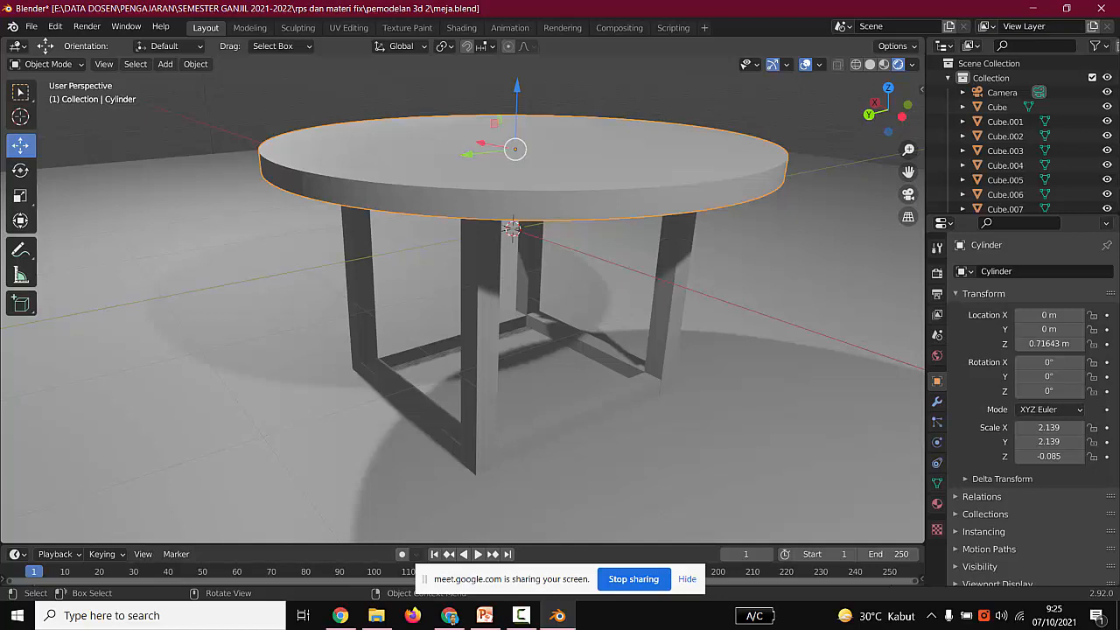
{"action": "scroll", "coordinate": [461, 298], "scroll_direction": "down", "scroll_amount": 2}
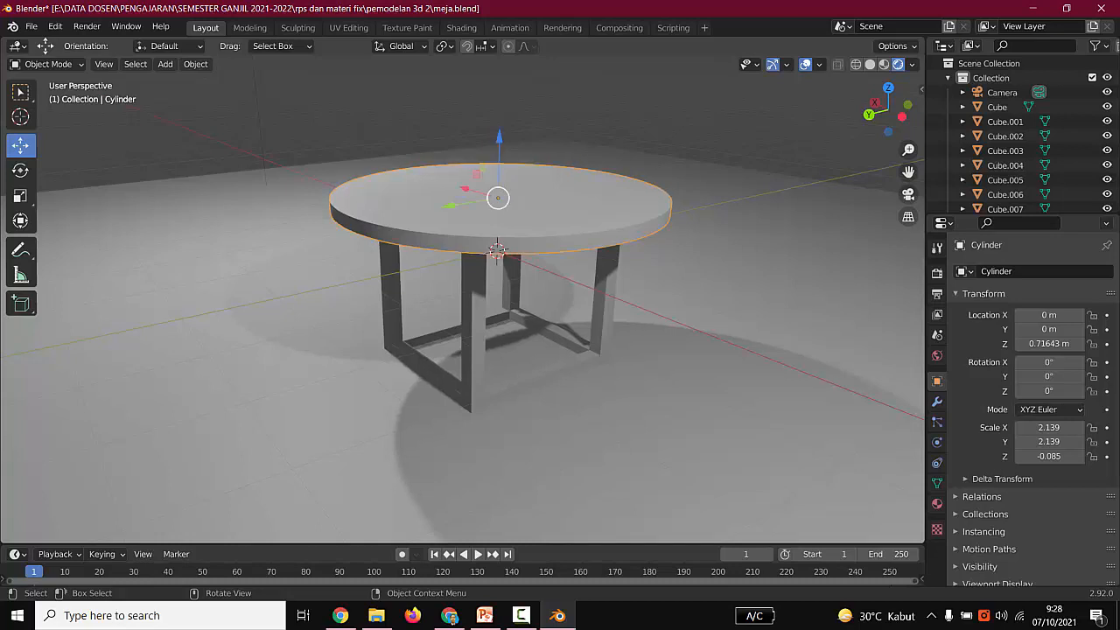
{"action": "scroll", "coordinate": [462, 300], "scroll_direction": "up", "scroll_amount": 3}
{"action": "scroll", "coordinate": [462, 299], "scroll_direction": "down", "scroll_amount": 4}
Switch to Chrome, open the Lazada round table image in a new tab, and examine the other reference photo of the table and stools.
{"action": "left_click", "coordinate": [449, 615]}
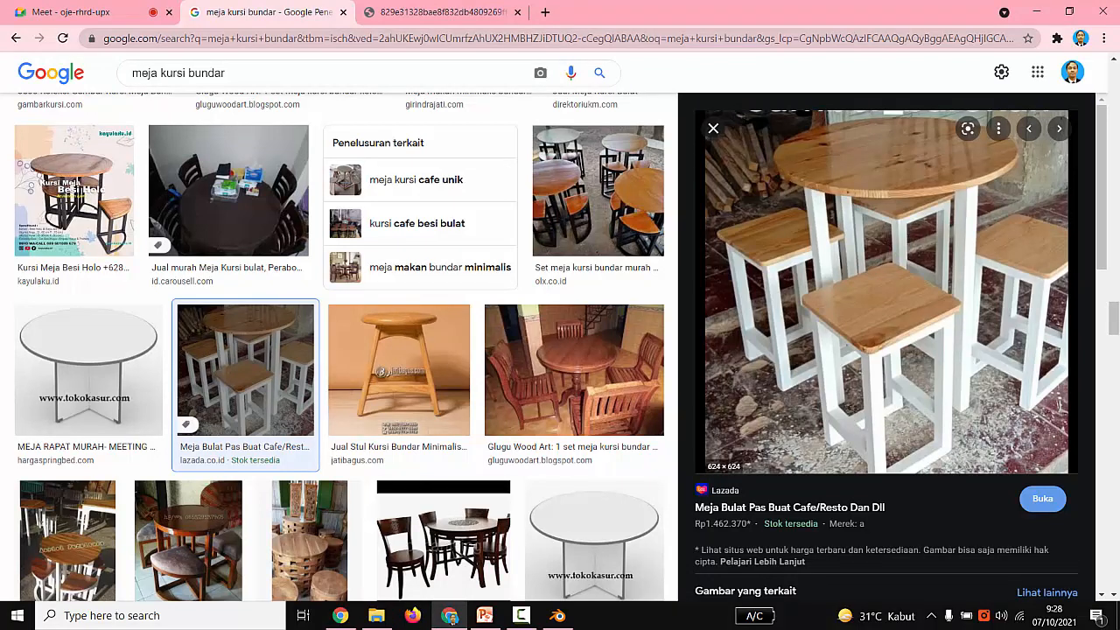
{"action": "right_click", "coordinate": [838, 221]}
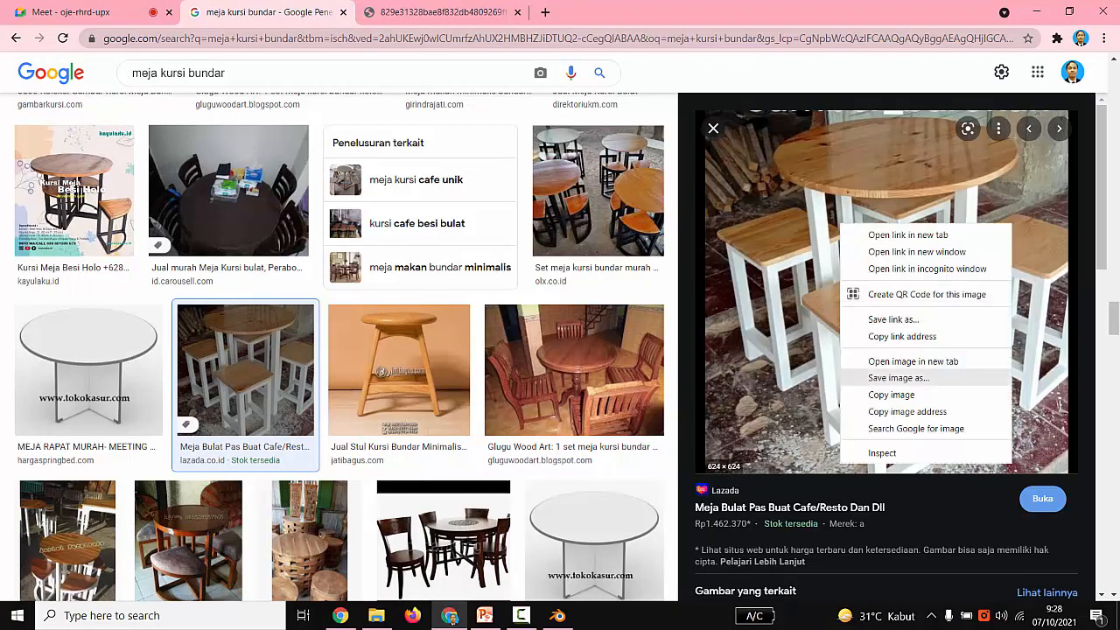
{"action": "left_click", "coordinate": [909, 377]}
{"action": "key", "text": "ctrl+Tab"}
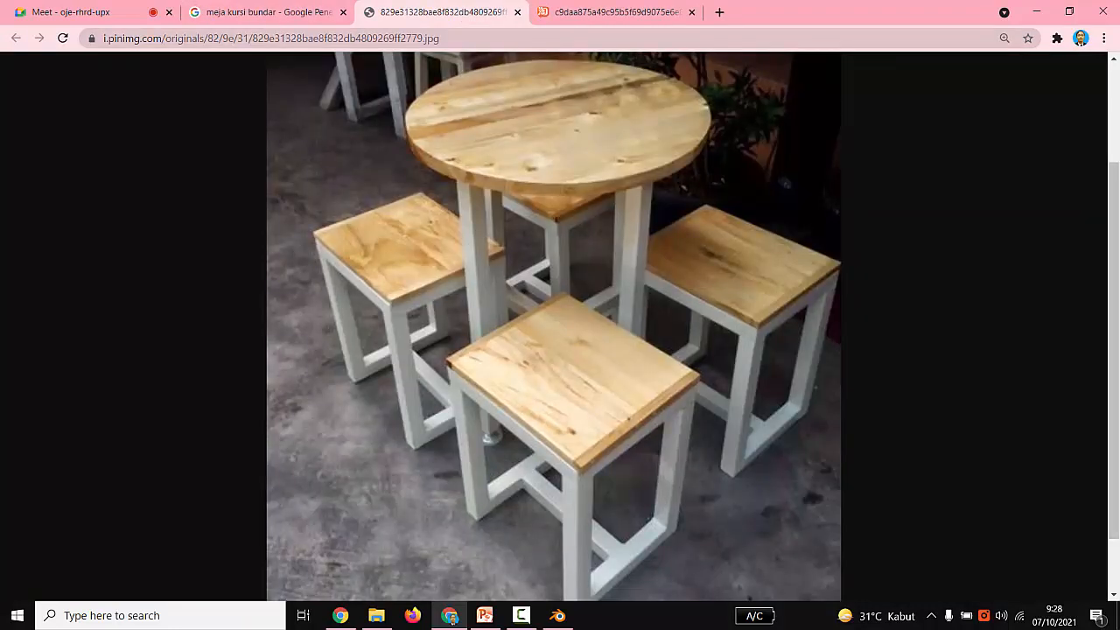
{"action": "scroll", "coordinate": [554, 327], "scroll_direction": "down", "scroll_amount": 1}
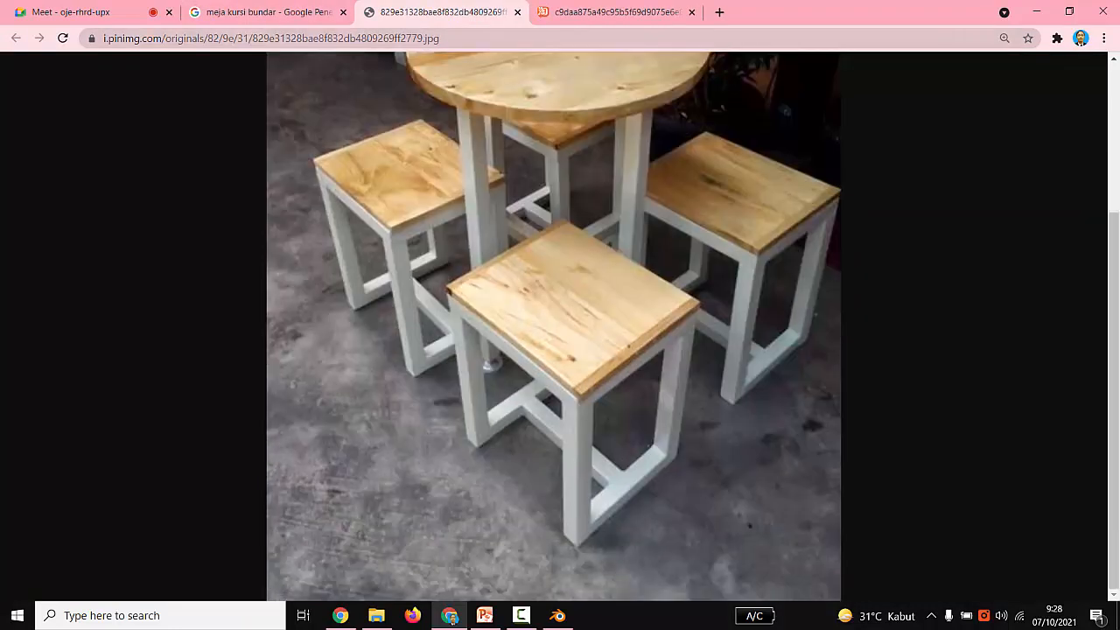
{"action": "scroll", "coordinate": [554, 326], "scroll_direction": "up", "scroll_amount": 3}
{"action": "scroll", "coordinate": [554, 326], "scroll_direction": "down", "scroll_amount": 3}
Switch back to Blender and raise the tabletop off the legs to about 2.287 m in Z.
{"action": "left_click", "coordinate": [558, 615]}
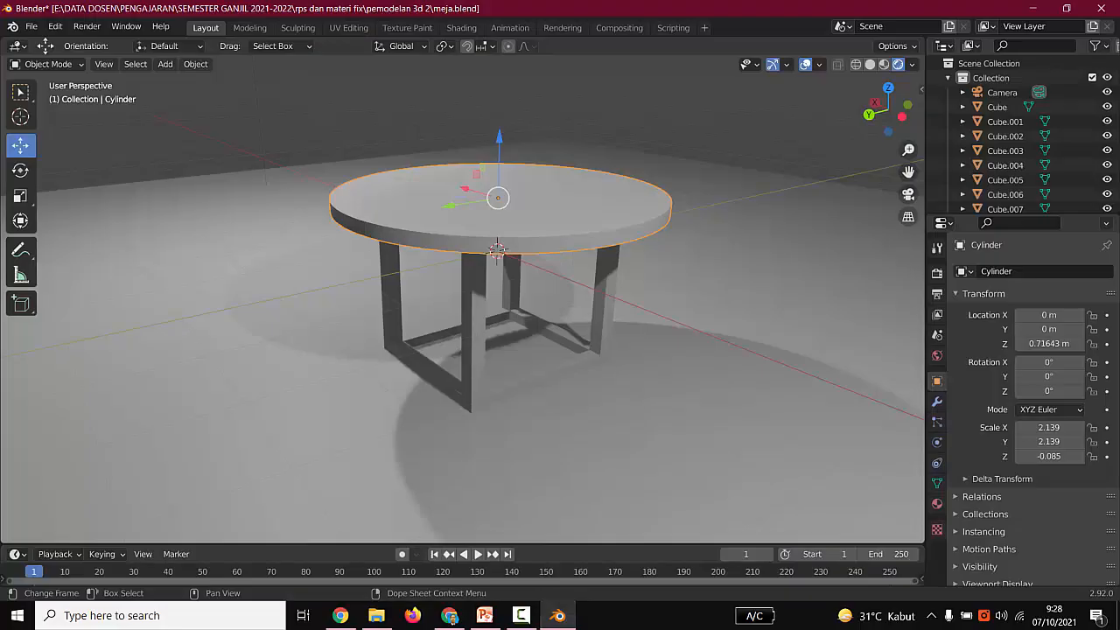
{"action": "scroll", "coordinate": [466, 306], "scroll_direction": "down", "scroll_amount": 1}
{"action": "left_click", "coordinate": [490, 345]}
{"action": "left_click", "coordinate": [490, 218]}
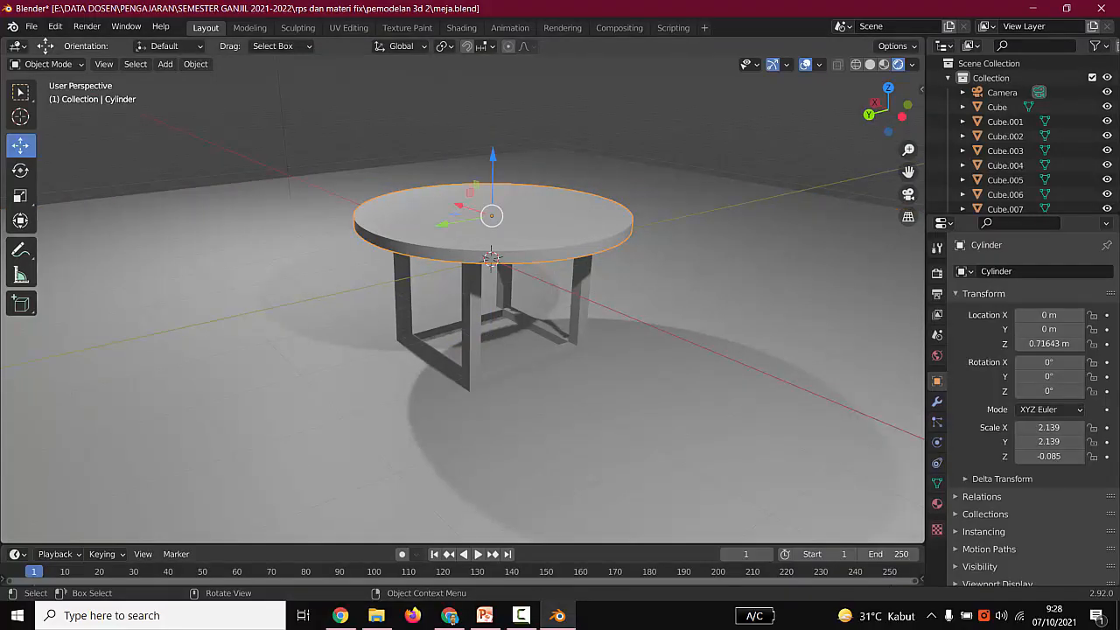
{"action": "left_click_drag", "start_coordinate": [493, 175], "coordinate": [492, 73]}
{"action": "scroll", "coordinate": [464, 300], "scroll_direction": "down", "scroll_amount": 2}
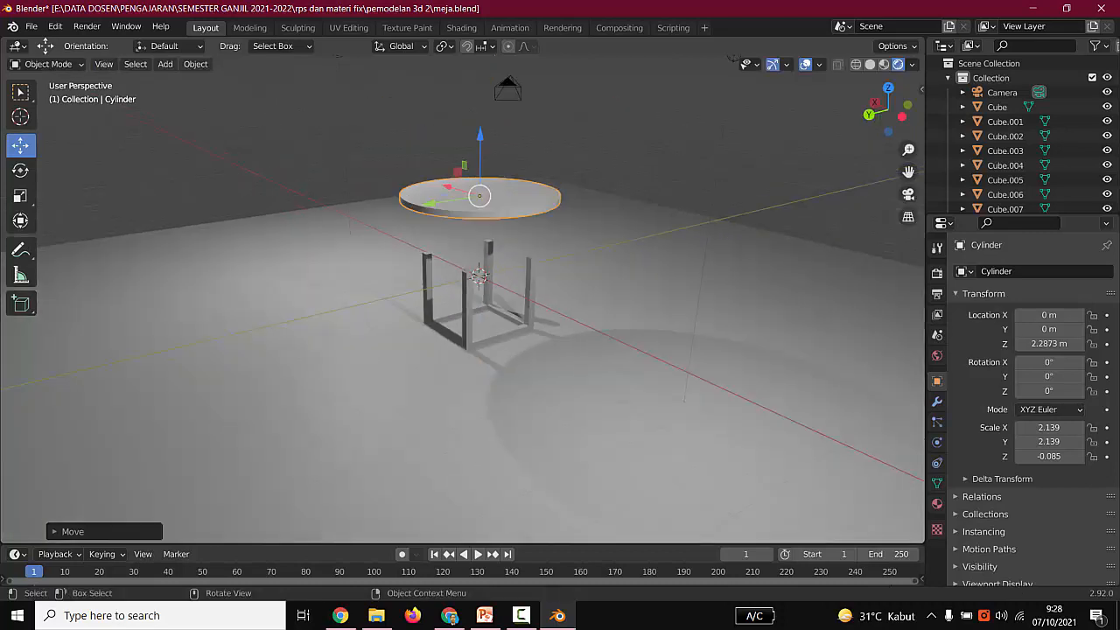
Select all four table legs together and show them in the right orthographic view.
{"action": "left_click", "coordinate": [427, 289], "text": "shift"}
{"action": "left_click", "coordinate": [466, 311], "text": "shift"}
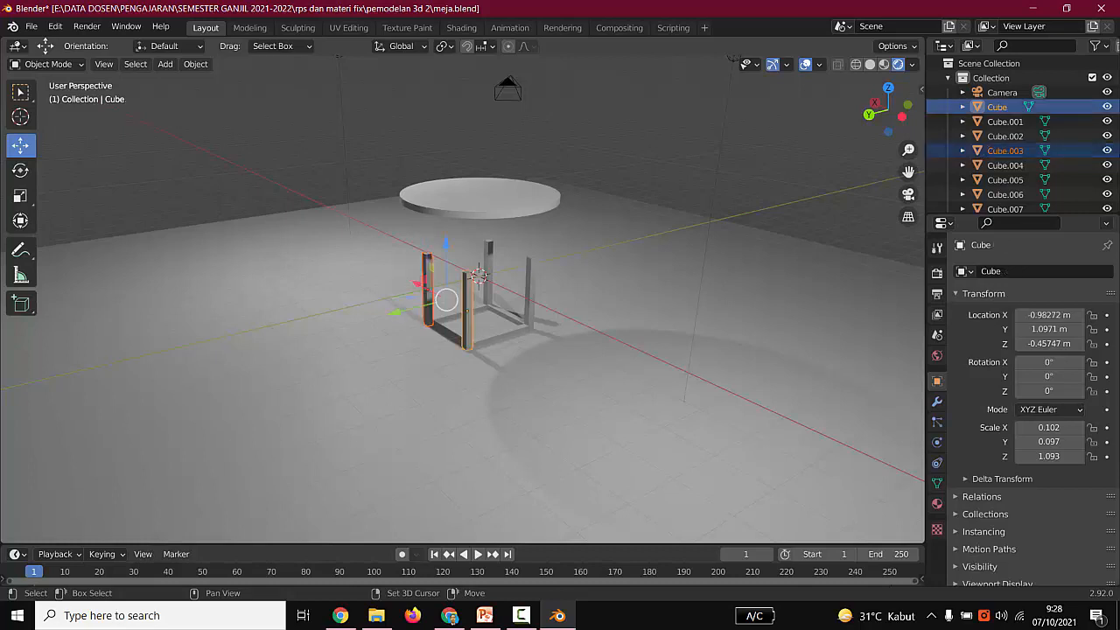
{"action": "left_click", "coordinate": [529, 294], "text": "shift"}
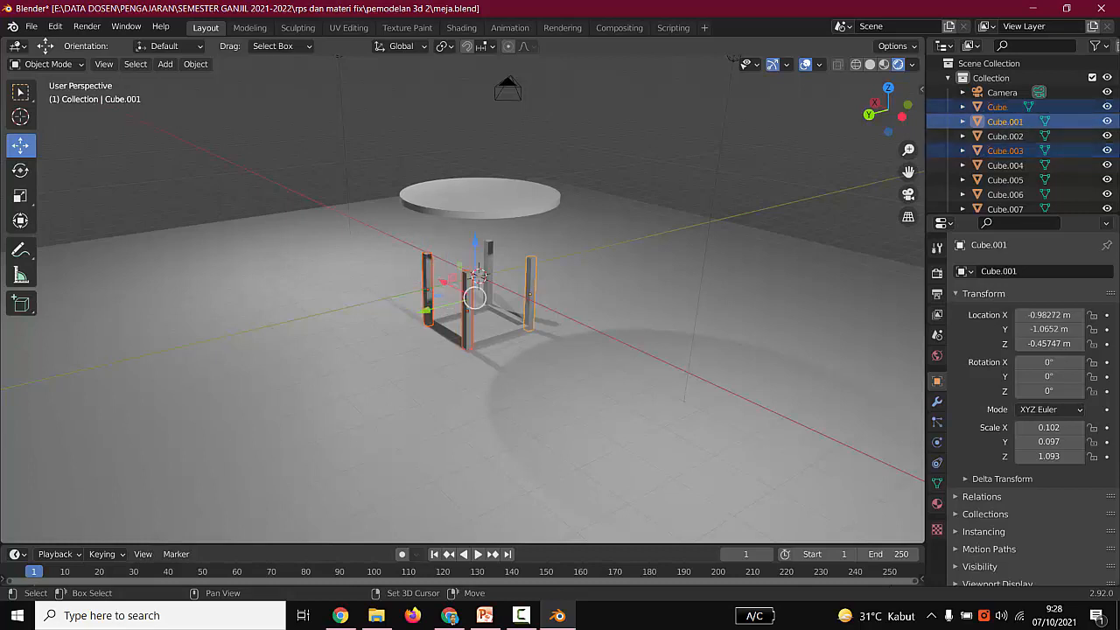
{"action": "left_click", "coordinate": [480, 291], "text": "shift"}
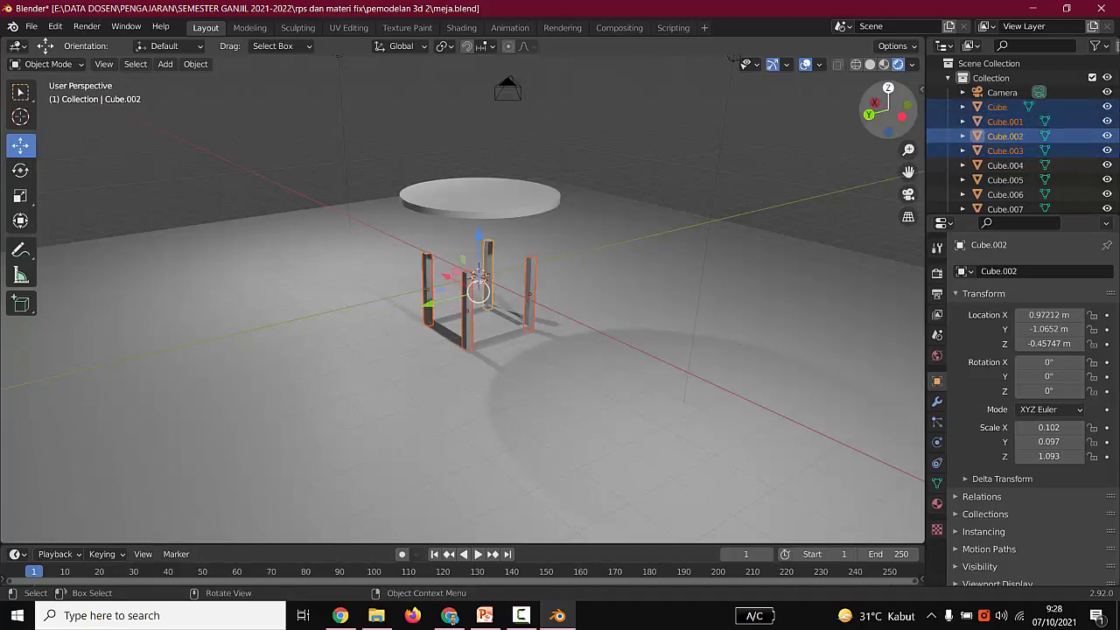
{"action": "left_click", "coordinate": [887, 88]}
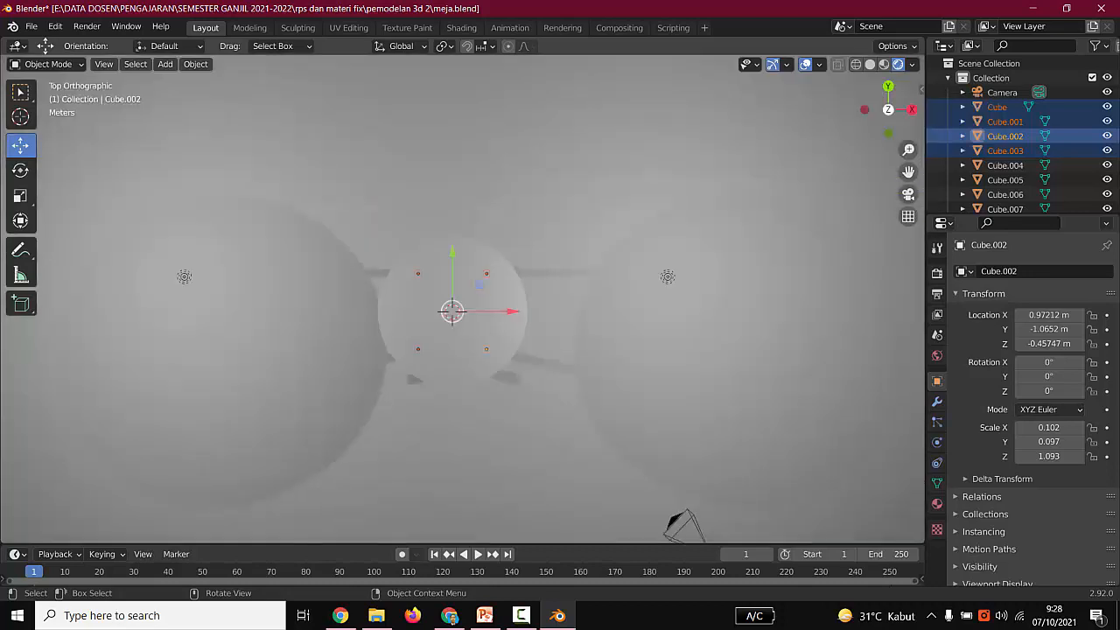
{"action": "left_click", "coordinate": [911, 109]}
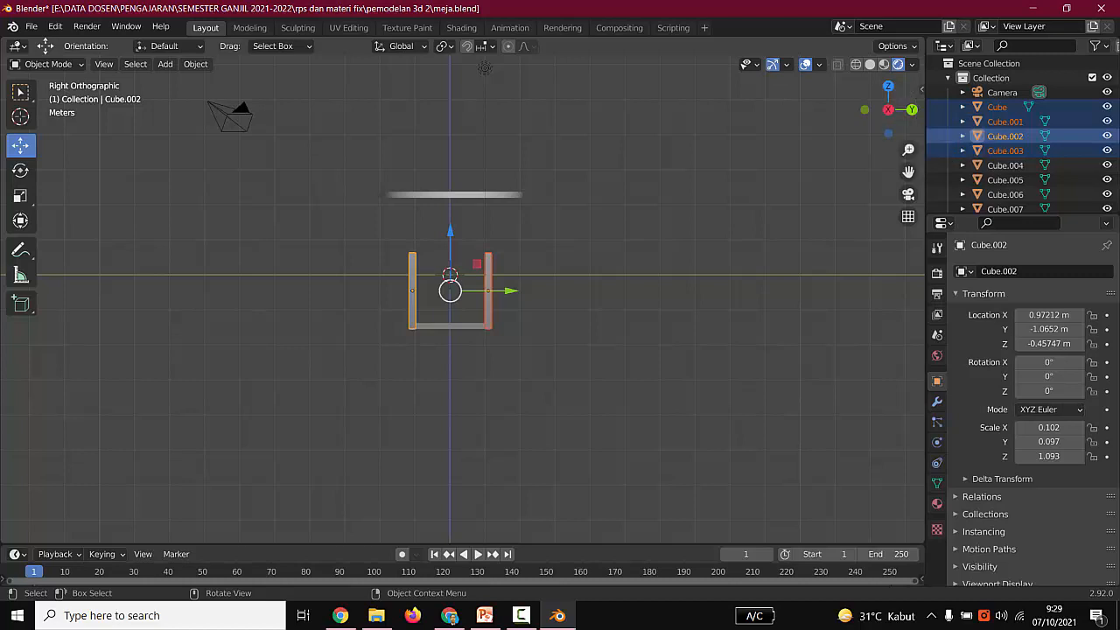
{"action": "scroll", "coordinate": [462, 299], "scroll_direction": "up", "scroll_amount": 3}
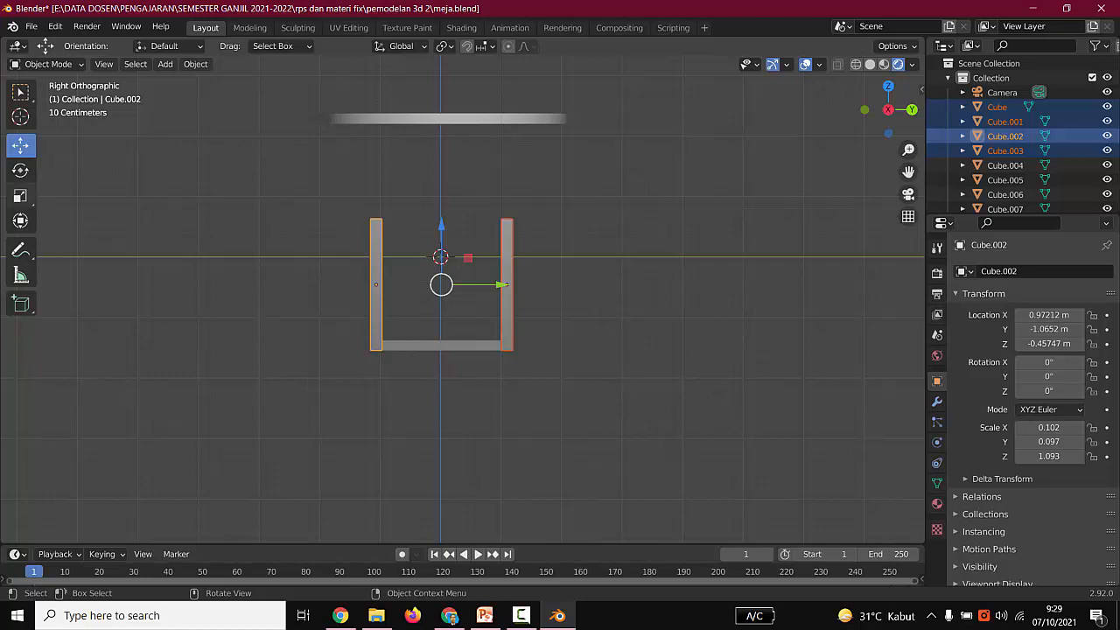
In wireframe display, lengthen the four legs along Z with the Scale tool and shift them up so their bottoms meet the floor line.
{"action": "left_click", "coordinate": [20, 195]}
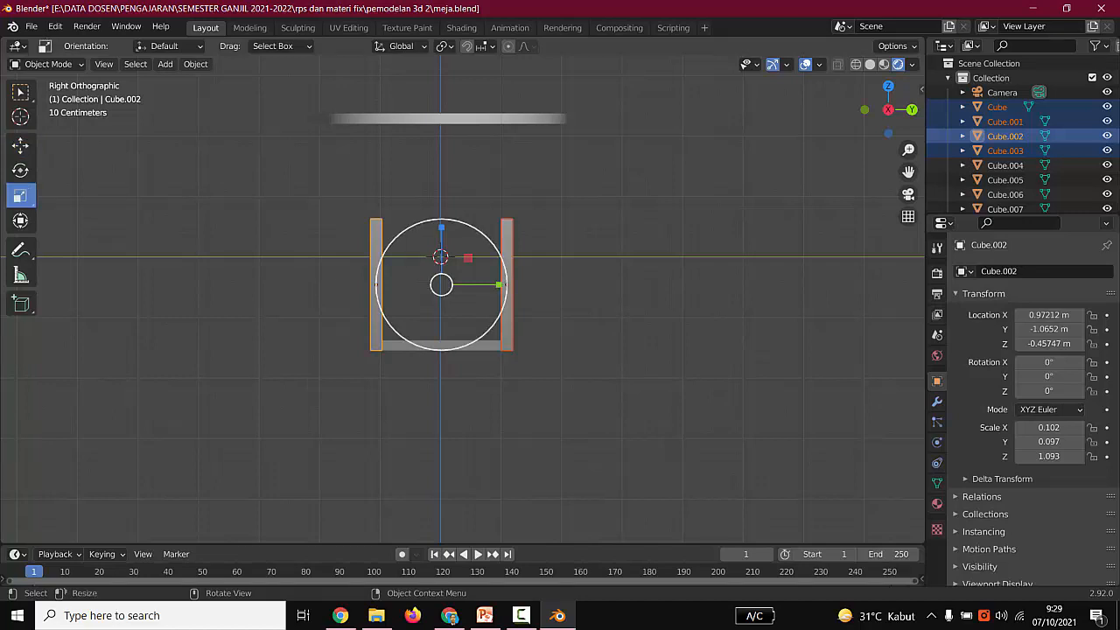
{"action": "left_click_drag", "start_coordinate": [440, 228], "coordinate": [439, 185]}
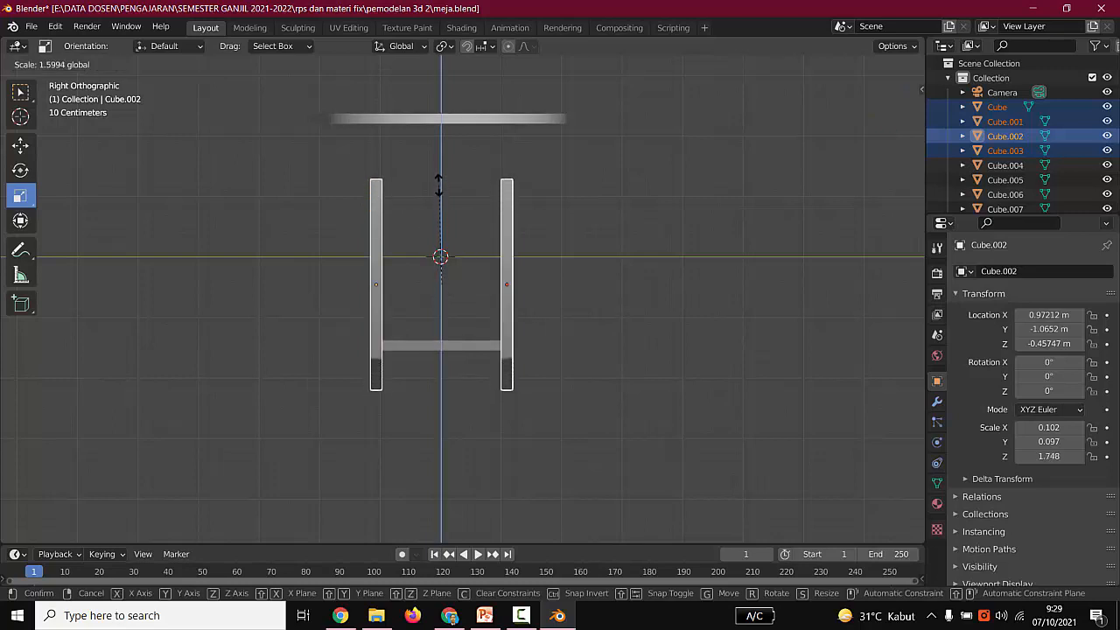
{"action": "key", "text": "Escape"}
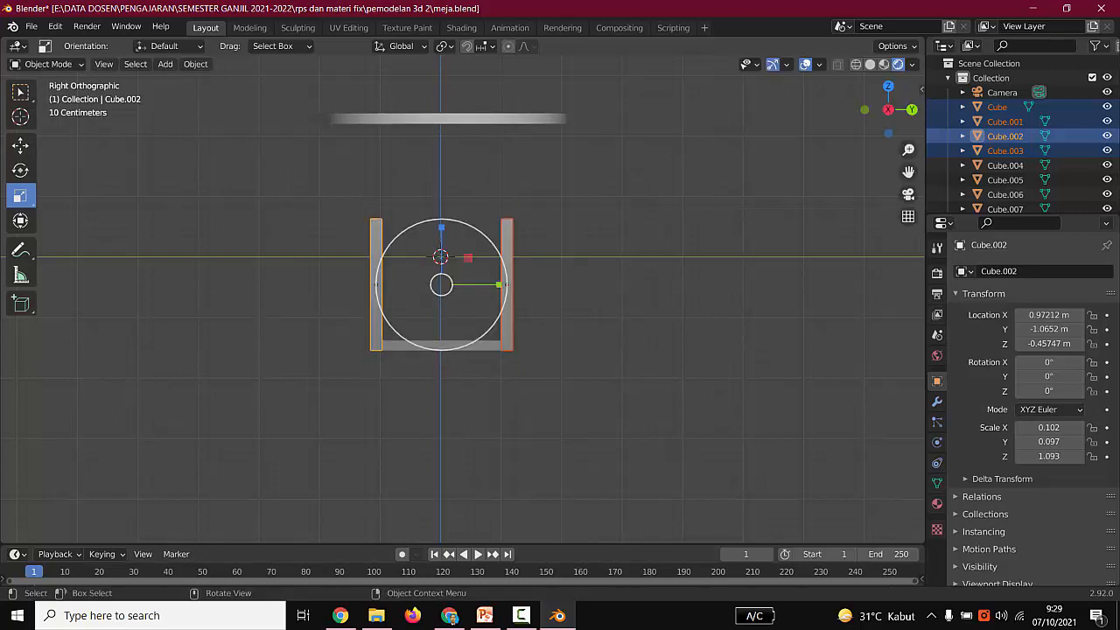
{"action": "key", "text": "shift+z"}
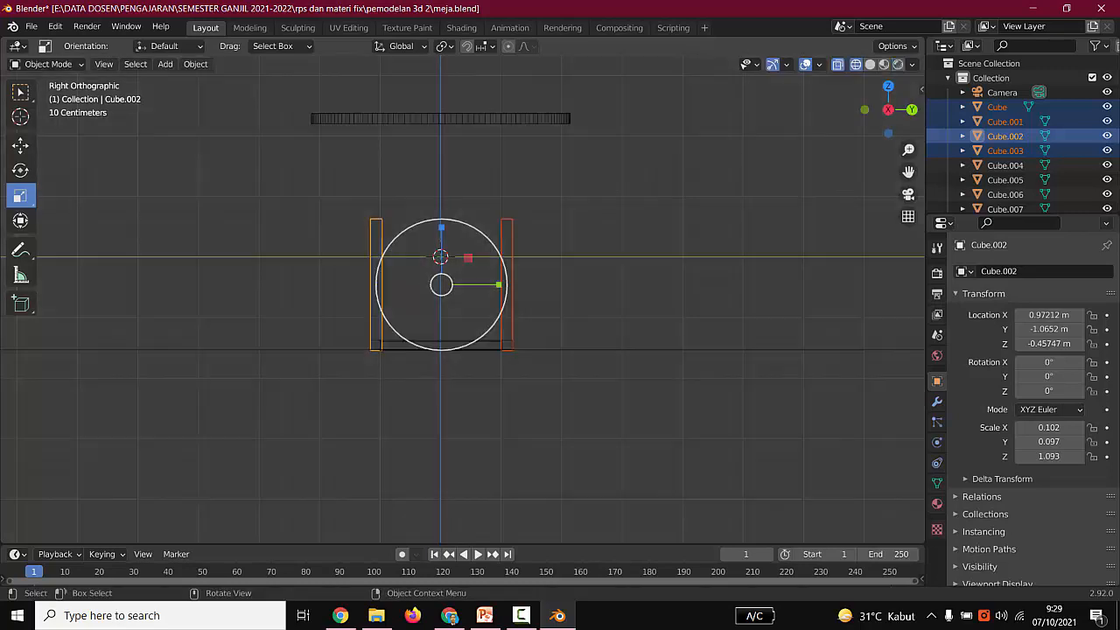
{"action": "left_click_drag", "start_coordinate": [441, 227], "coordinate": [441, 195]}
{"action": "left_click", "coordinate": [21, 146]}
Lower the tabletop onto the leg tops at about 1.738 m in Z and switch to solid display.
{"action": "left_click", "coordinate": [441, 118]}
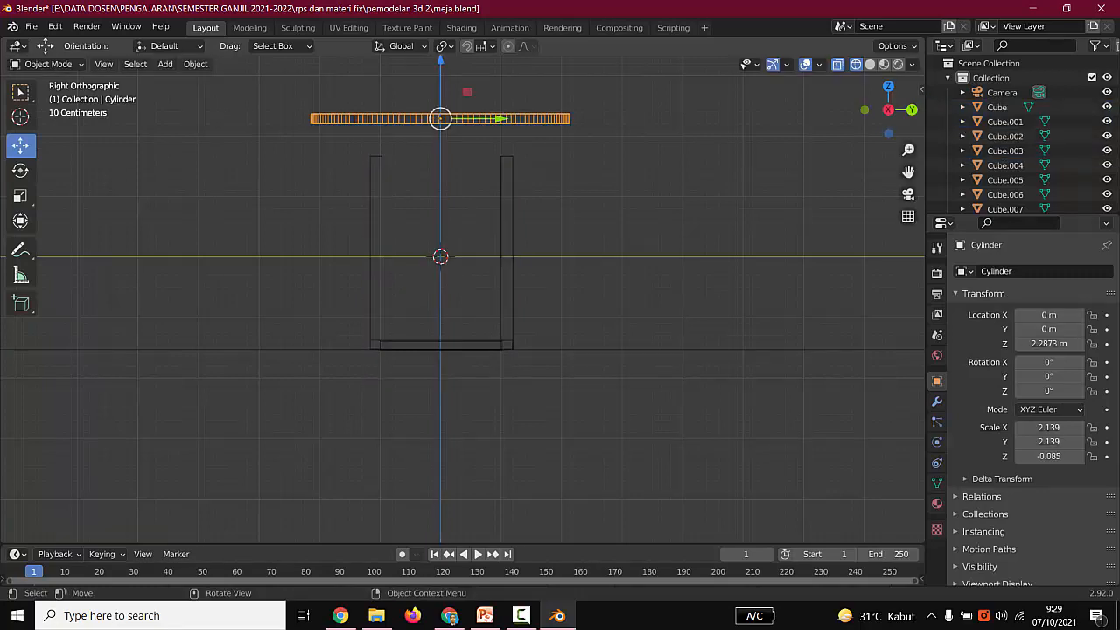
{"action": "left_click_drag", "start_coordinate": [440, 118], "coordinate": [440, 152]}
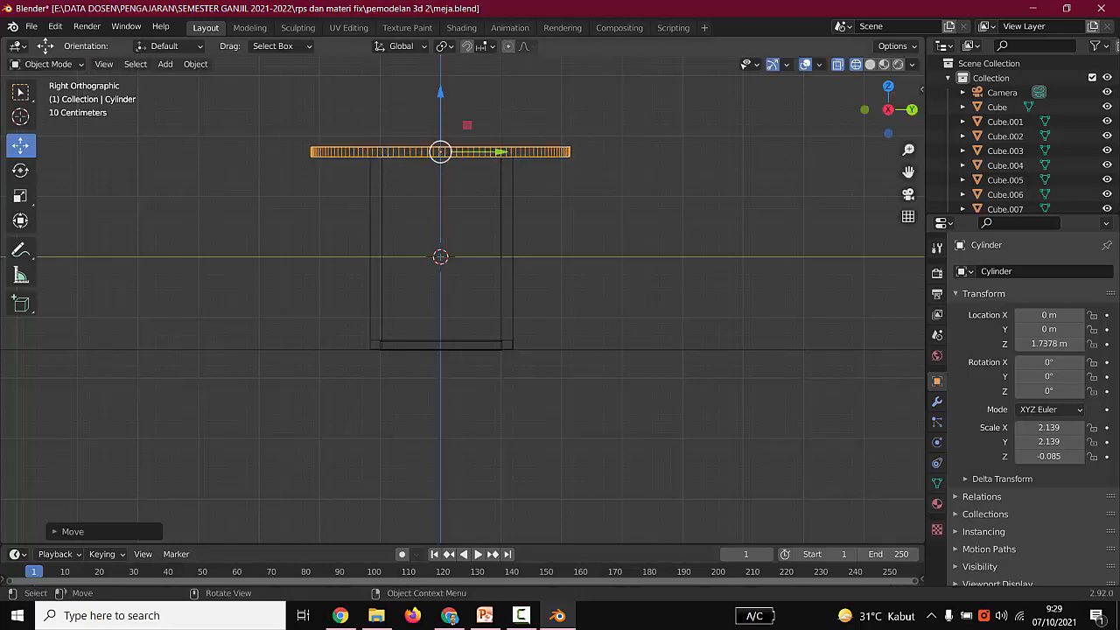
{"action": "left_click", "coordinate": [870, 64]}
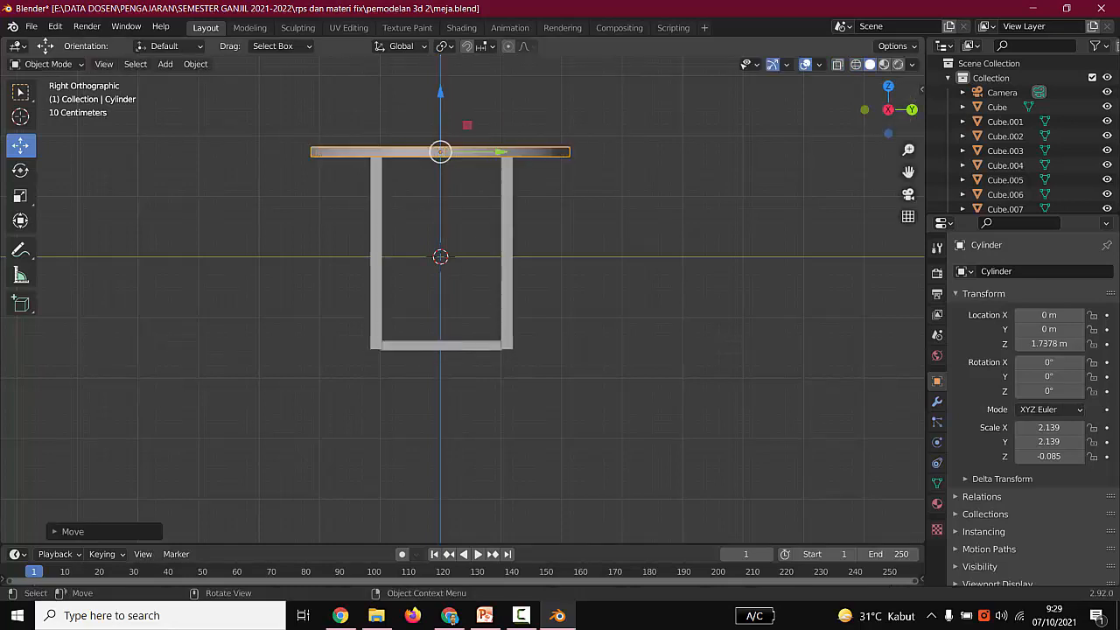
Examine the taller table in perspective from several angles and distances, and deselect the tabletop.
{"action": "middle_click_drag", "start_coordinate": [560, 263], "coordinate": [393, 349]}
{"action": "scroll", "coordinate": [462, 299], "scroll_direction": "down", "scroll_amount": 2}
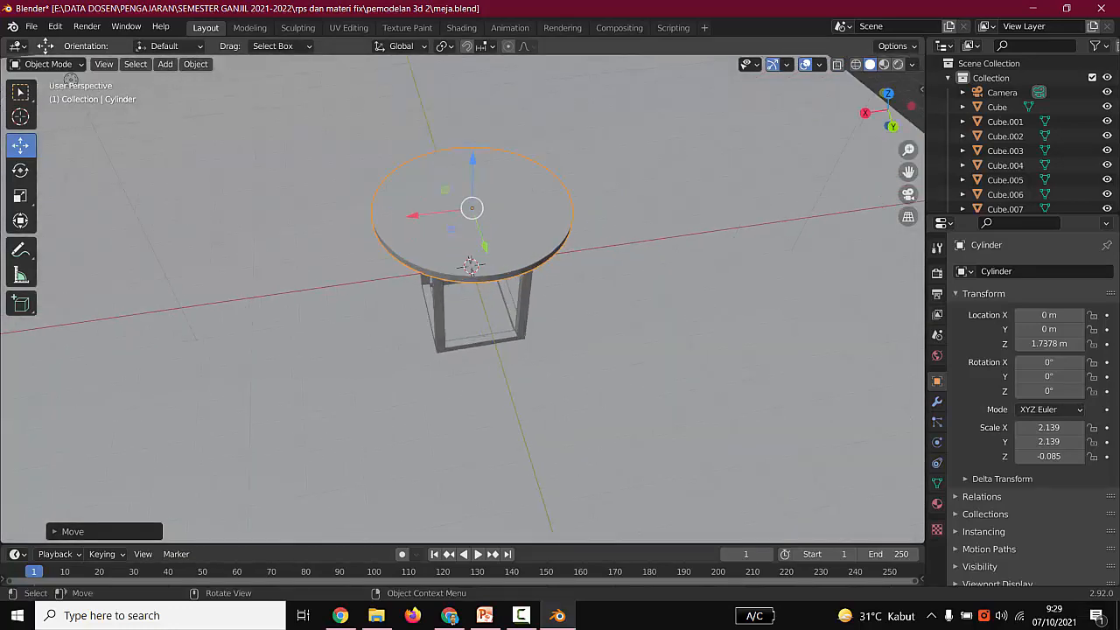
{"action": "scroll", "coordinate": [462, 262], "scroll_direction": "up", "scroll_amount": 2}
{"action": "mouse_move", "coordinate": [462, 262]}
{"action": "middle_mouse_down"}
{"action": "mouse_move", "coordinate": [465, 175]}
{"action": "mouse_move", "coordinate": [470, 248]}
{"action": "middle_mouse_up"}
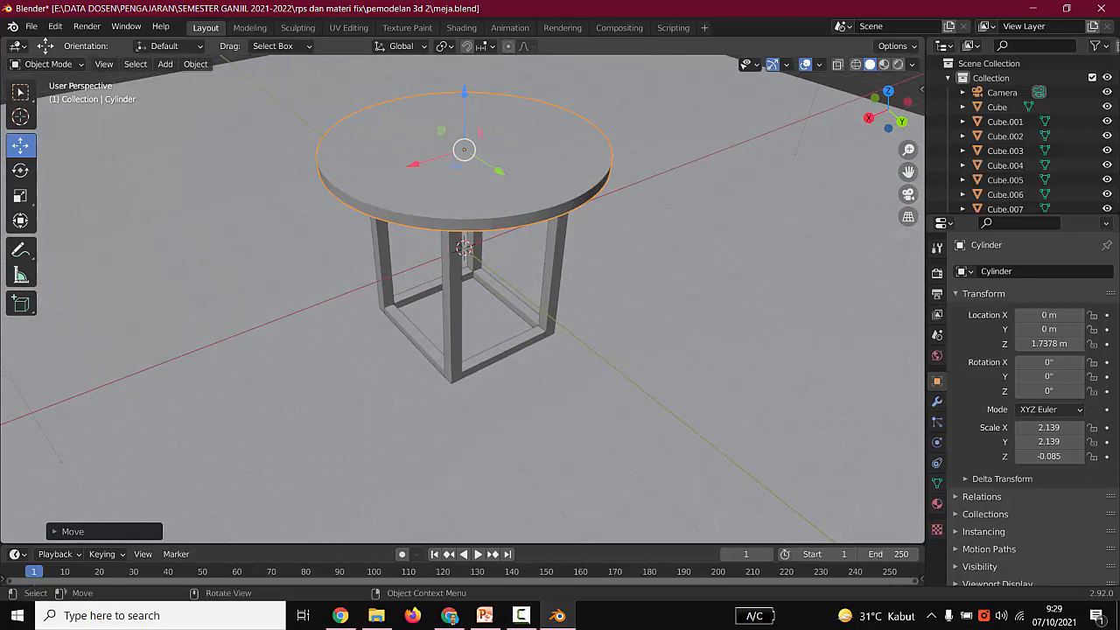
{"action": "scroll", "coordinate": [461, 297], "scroll_direction": "down", "scroll_amount": 3}
{"action": "key", "text": "alt+a"}
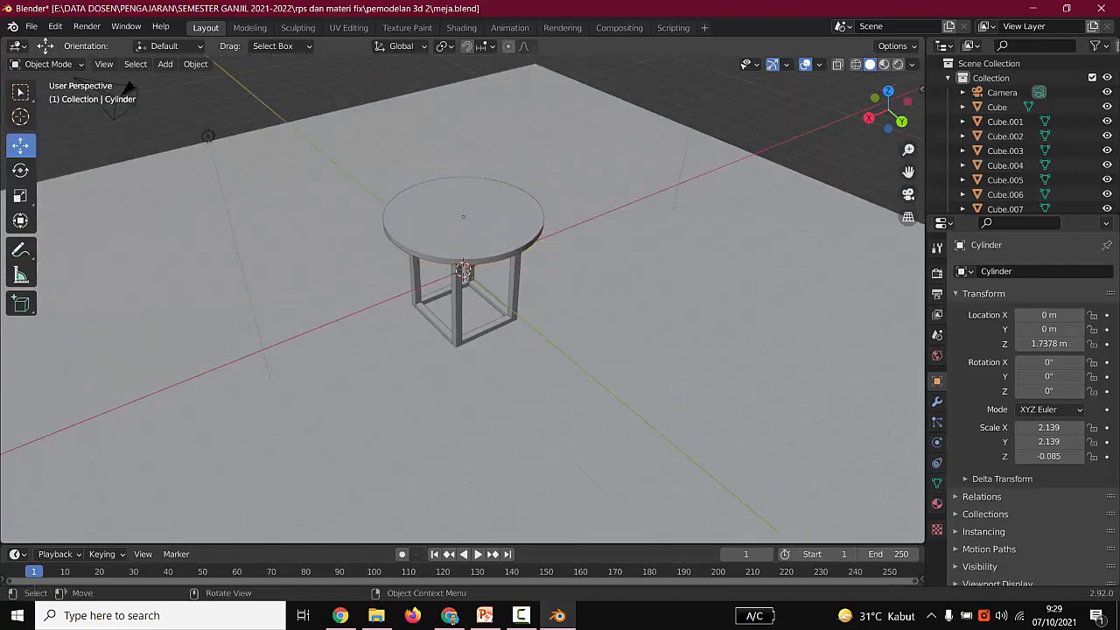
{"action": "scroll", "coordinate": [462, 298], "scroll_direction": "up", "scroll_amount": 2}
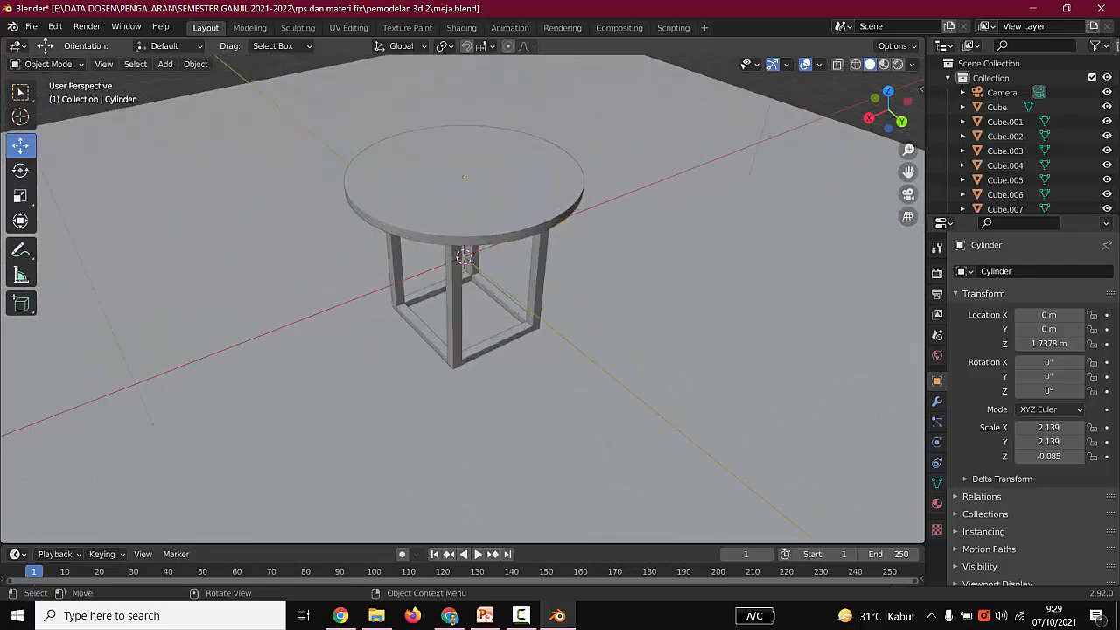
Widen the tabletop evenly to a scale of about 2.319 in X and Y, leaving its thickness alone.
{"action": "left_click", "coordinate": [464, 177]}
{"action": "left_click", "coordinate": [20, 195]}
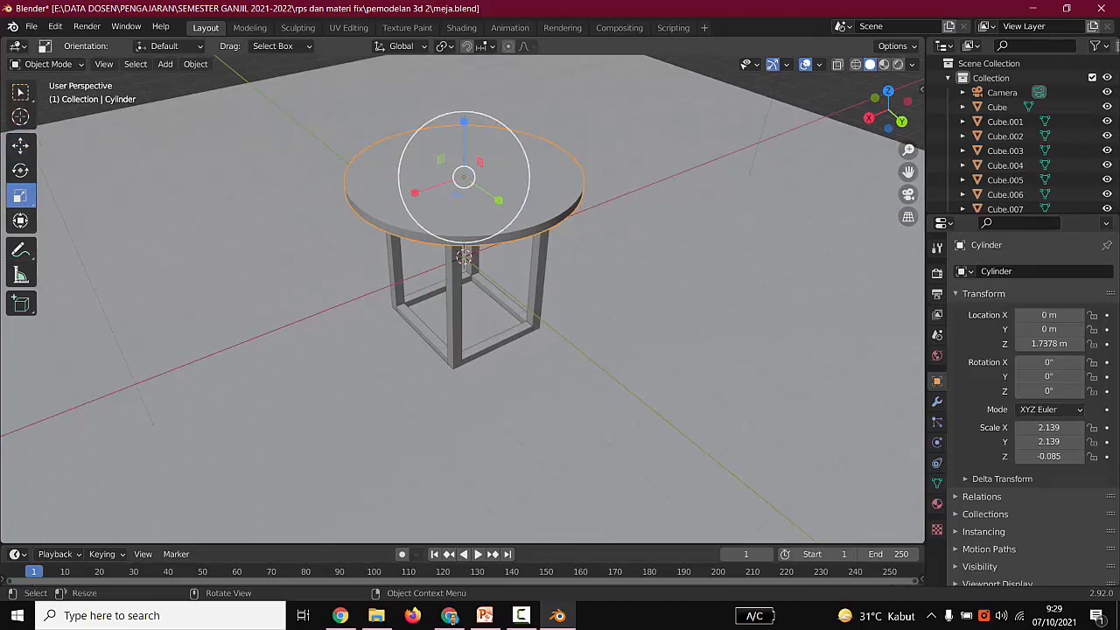
{"action": "mouse_move", "coordinate": [456, 194]}
{"action": "left_mouse_down"}
{"action": "mouse_move", "coordinate": [455, 212]}
{"action": "mouse_move", "coordinate": [459, 201]}
{"action": "left_mouse_up"}
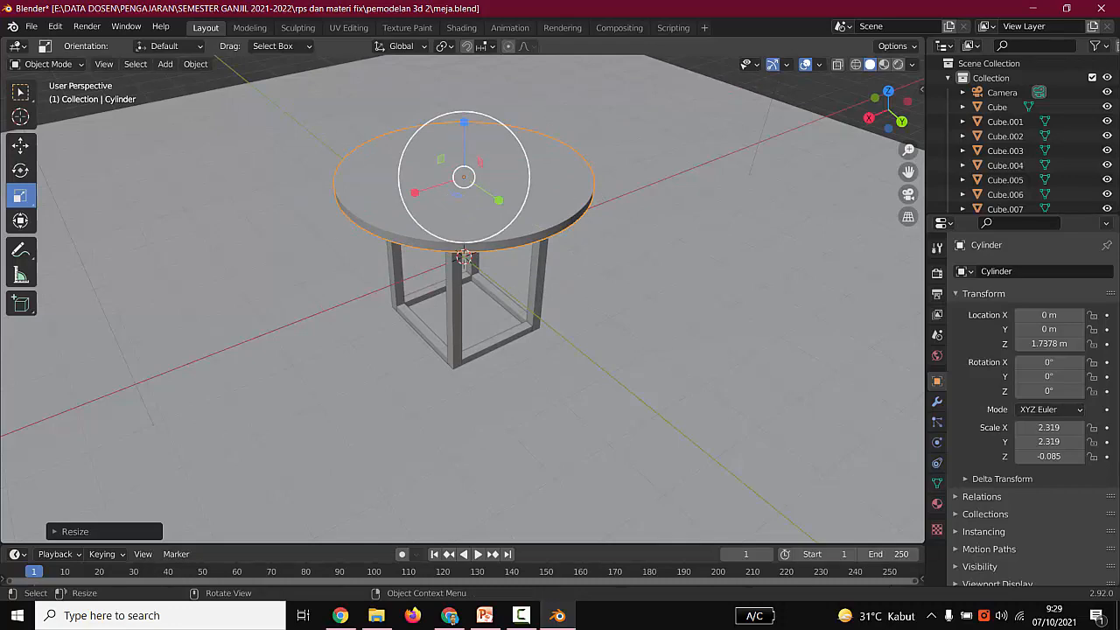
Thicken the tabletop to a Z scale of about -0.096.
{"action": "middle_click_drag", "start_coordinate": [459, 201], "coordinate": [409, 215]}
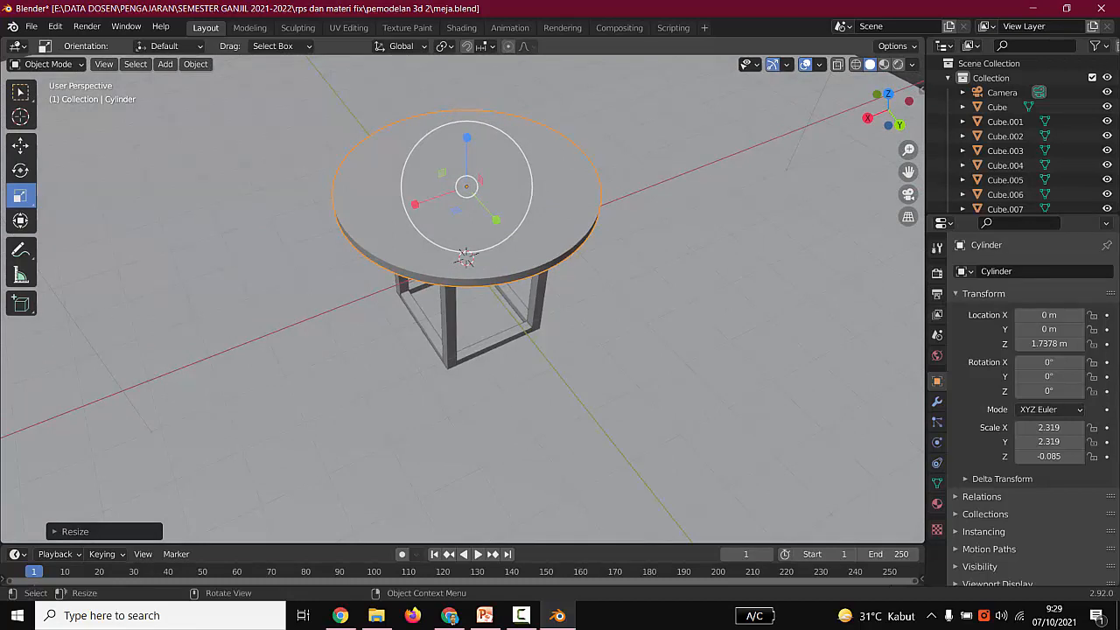
{"action": "scroll", "coordinate": [464, 262], "scroll_direction": "up", "scroll_amount": 2}
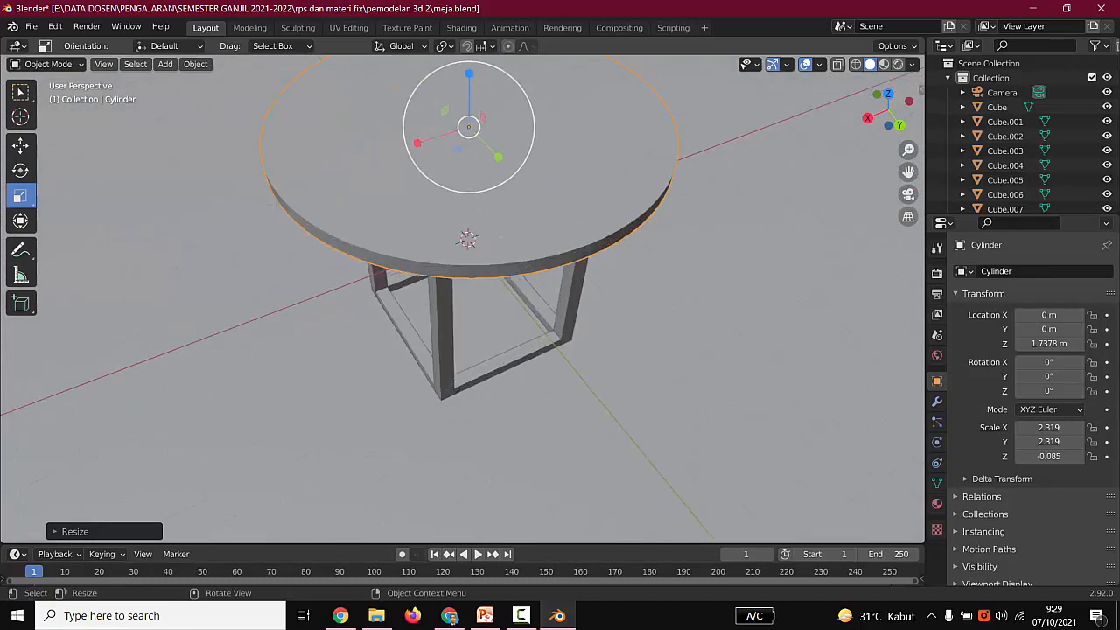
{"action": "left_click_drag", "start_coordinate": [469, 74], "coordinate": [473, 512]}
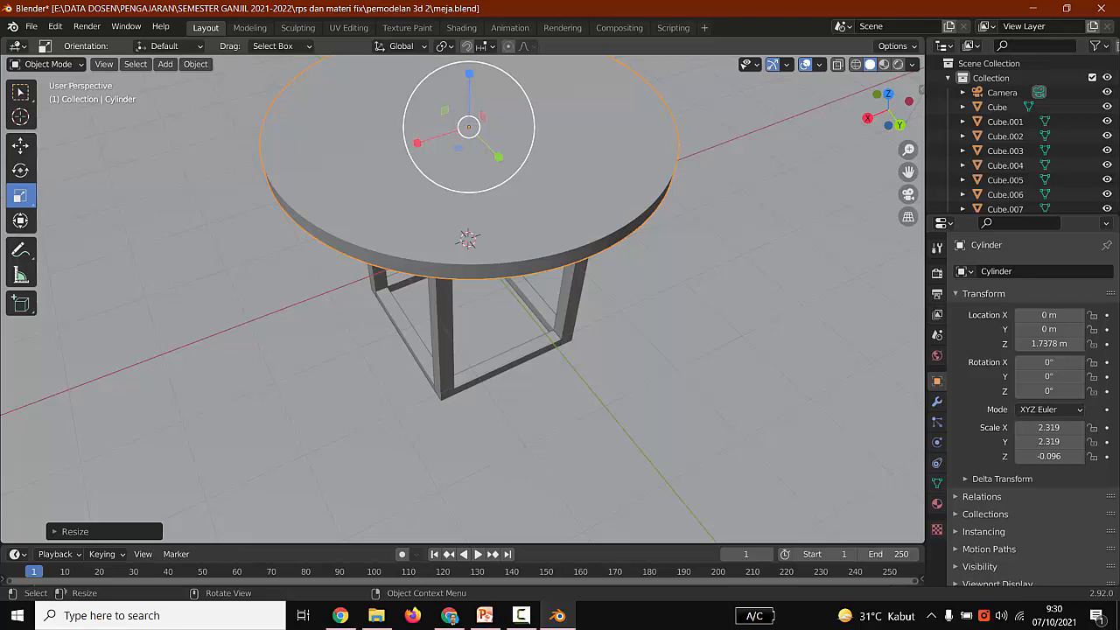